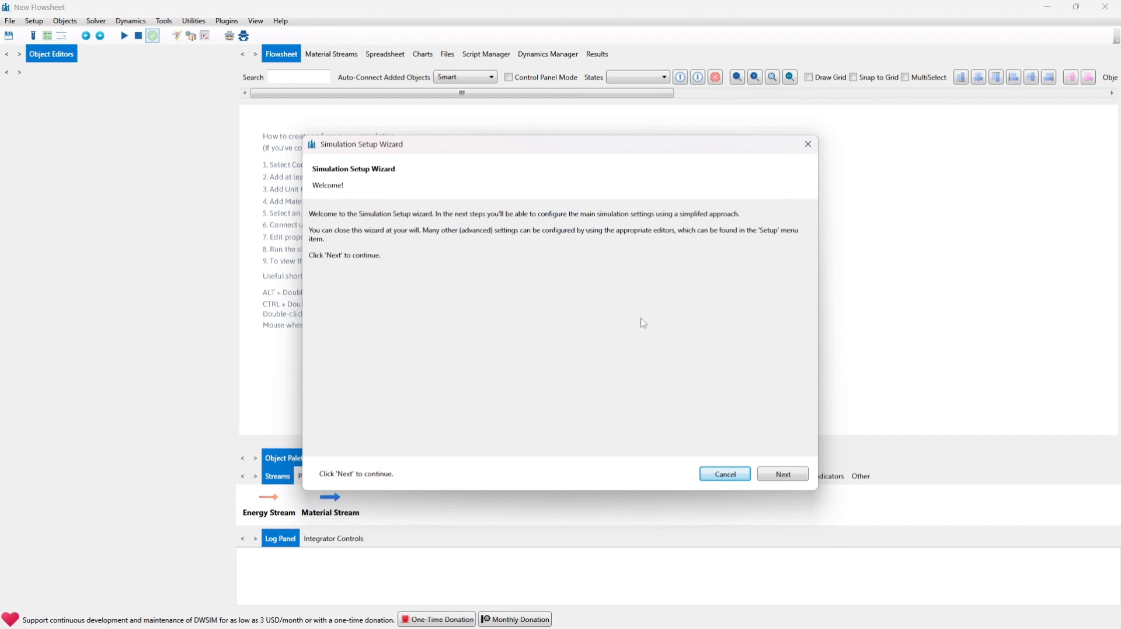
Step: Search the simulation compounds for water and add Water from the ChemSep database to the simulation
click(781, 477)
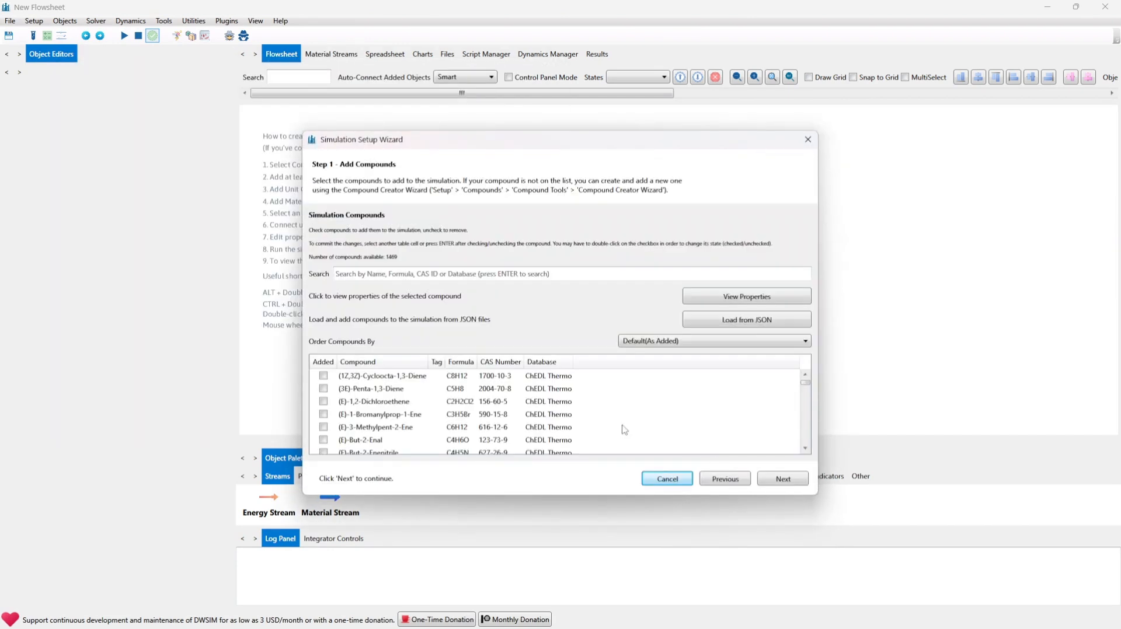
click(403, 273)
text(water)
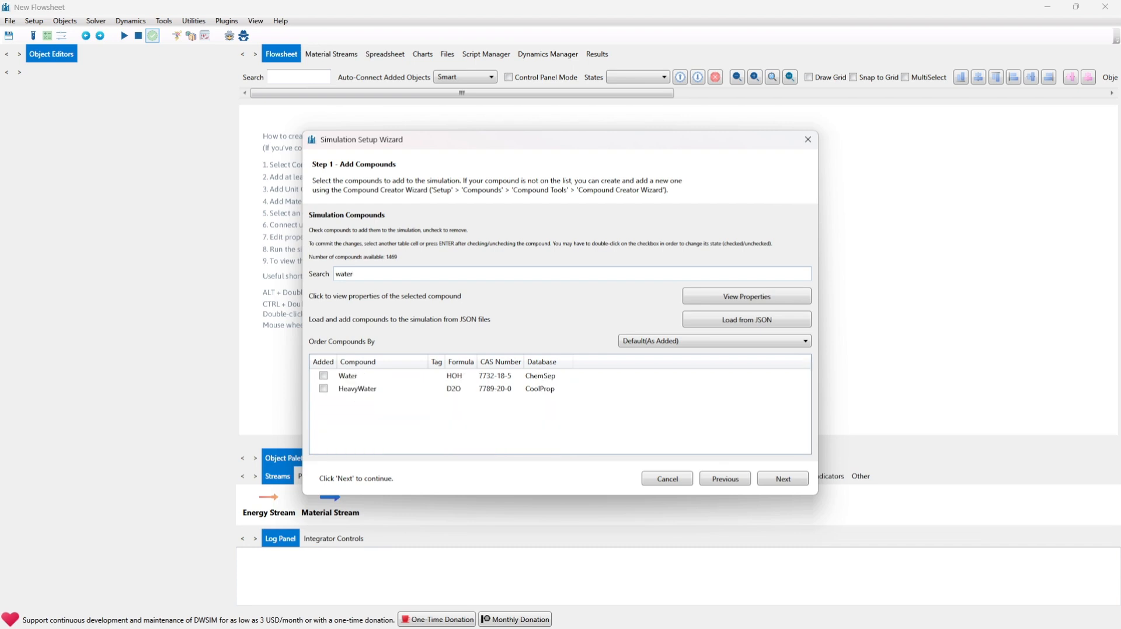
click(323, 376)
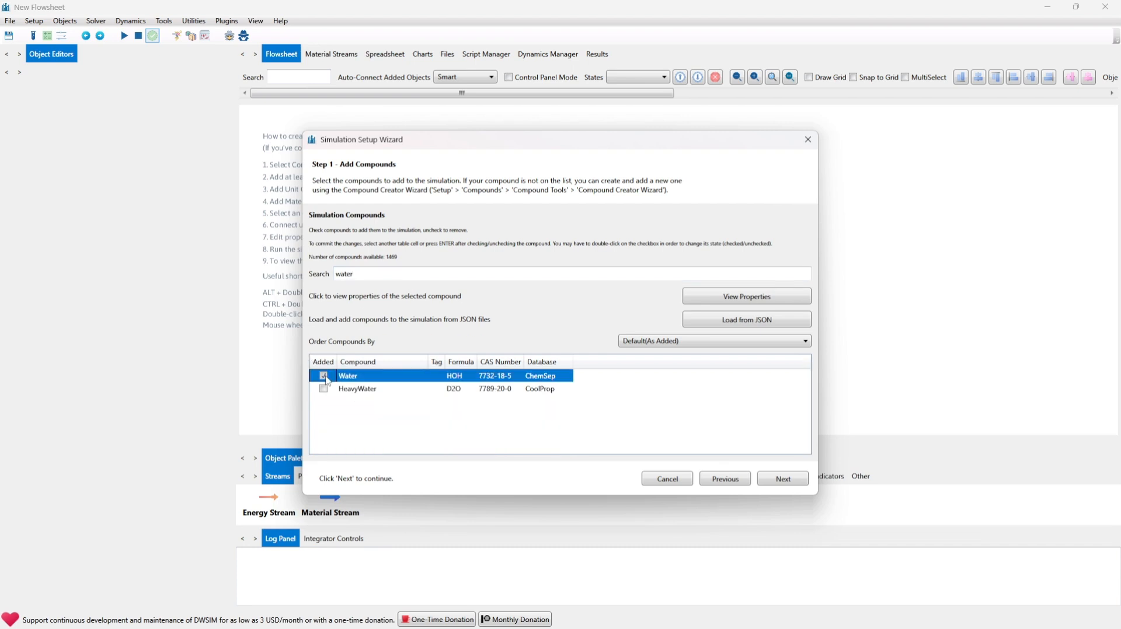
click(408, 434)
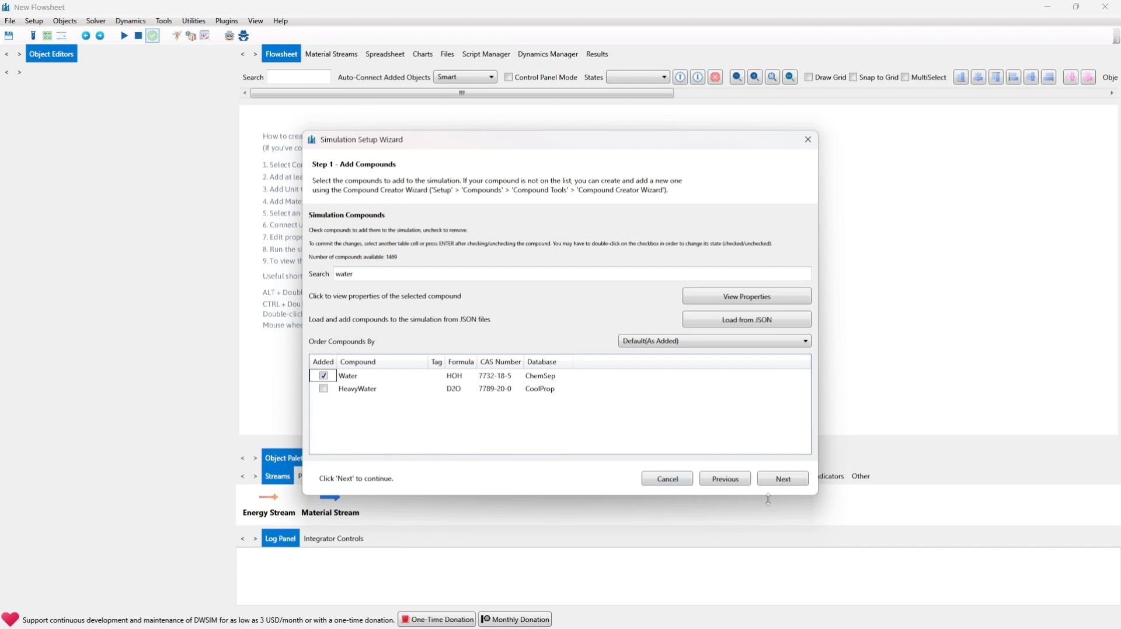
click(781, 482)
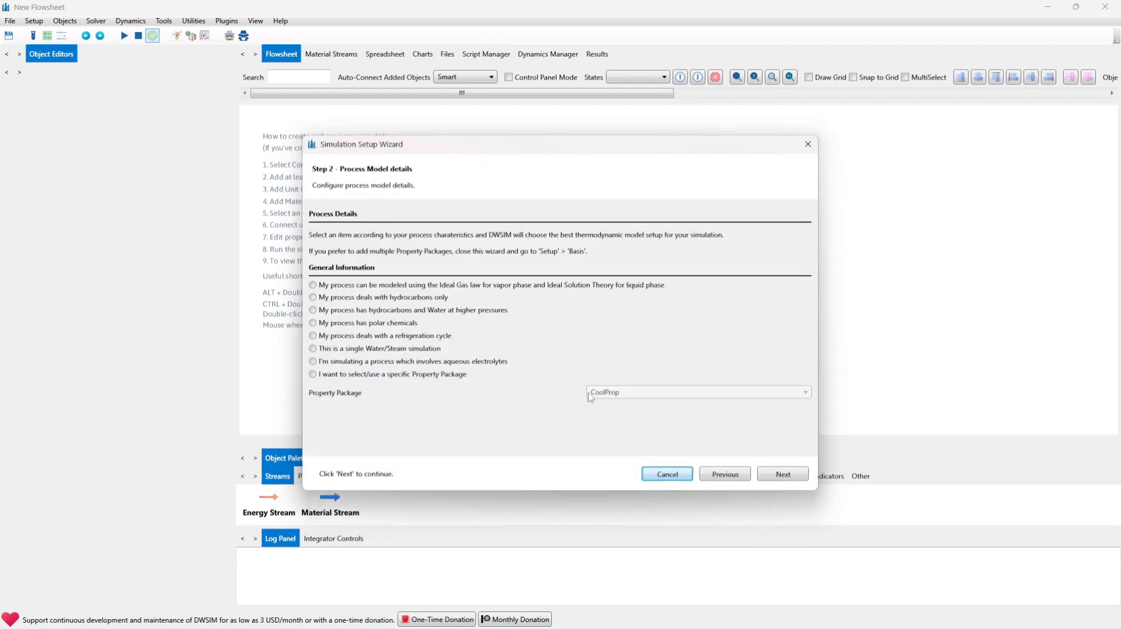
Step: Choose to use a specific property package and set it to Steam Tables (IAPWS-IF97)
click(335, 377)
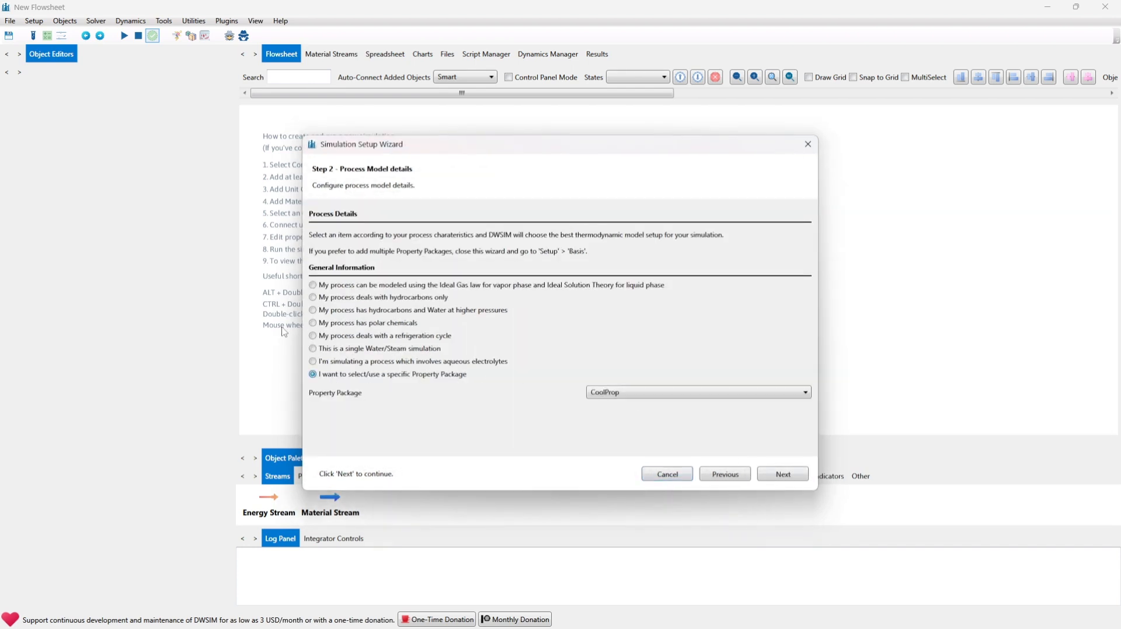
click(665, 392)
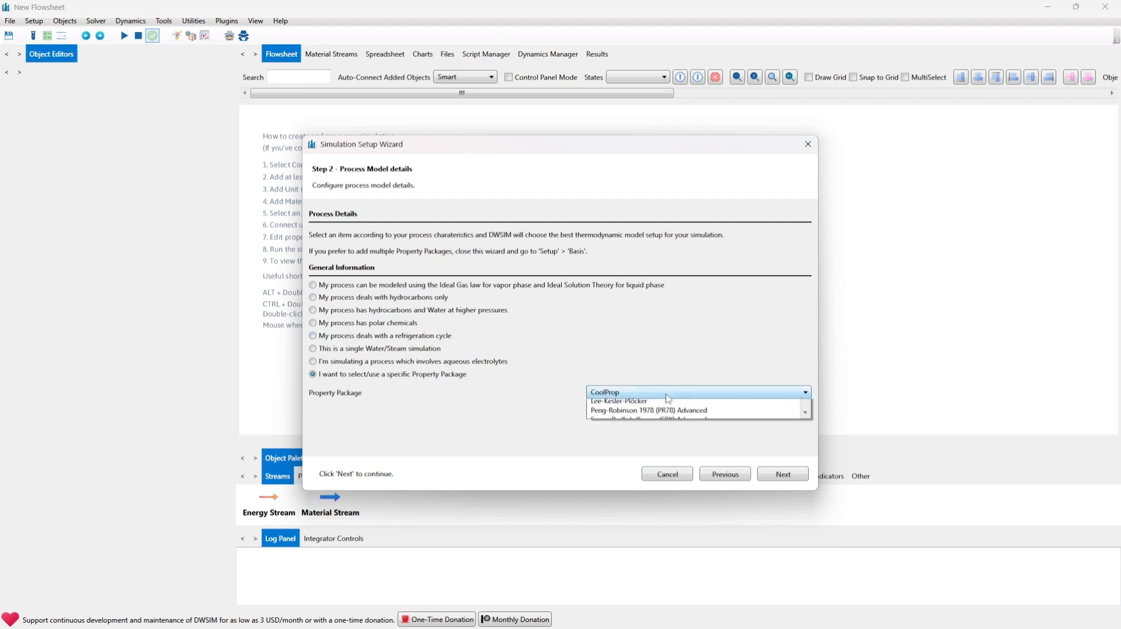
scroll(670, 574, down, 3)
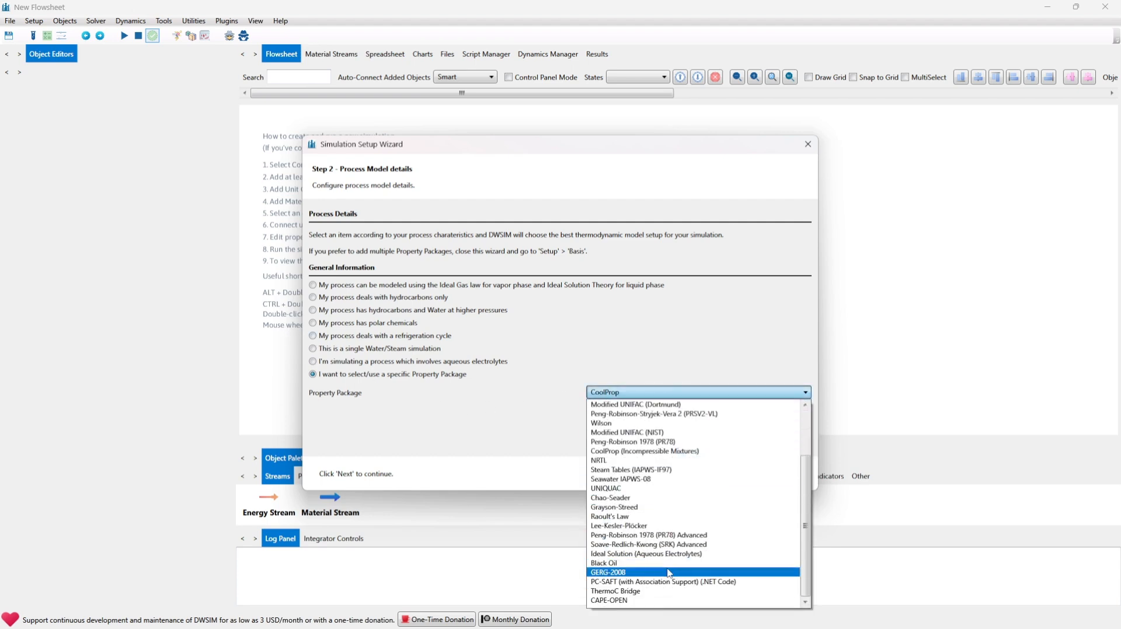
click(617, 472)
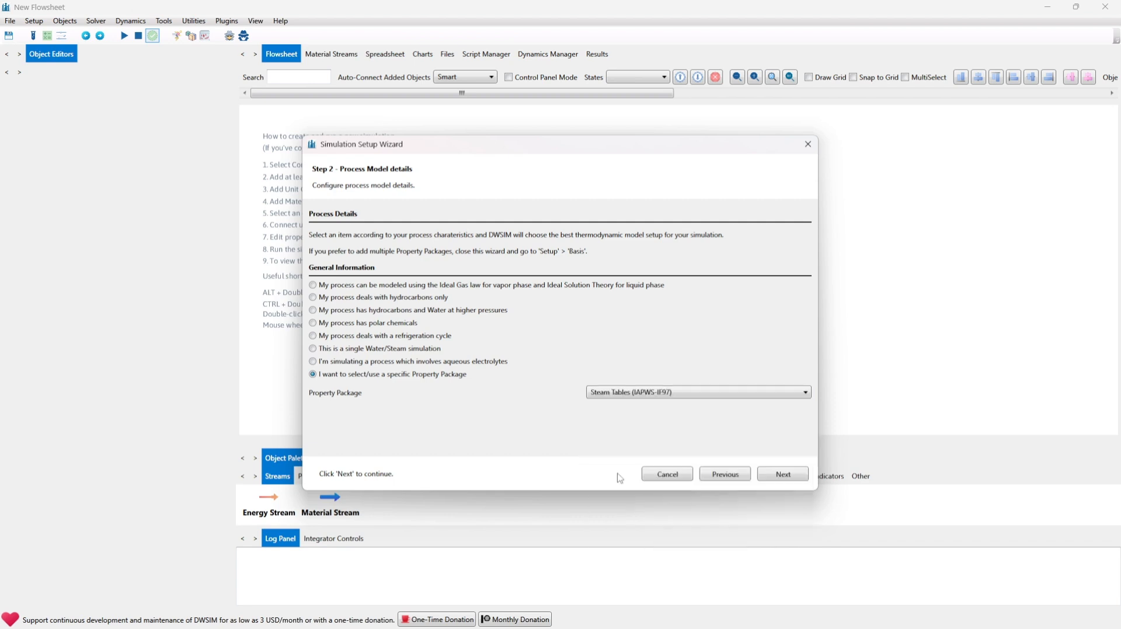
click(780, 477)
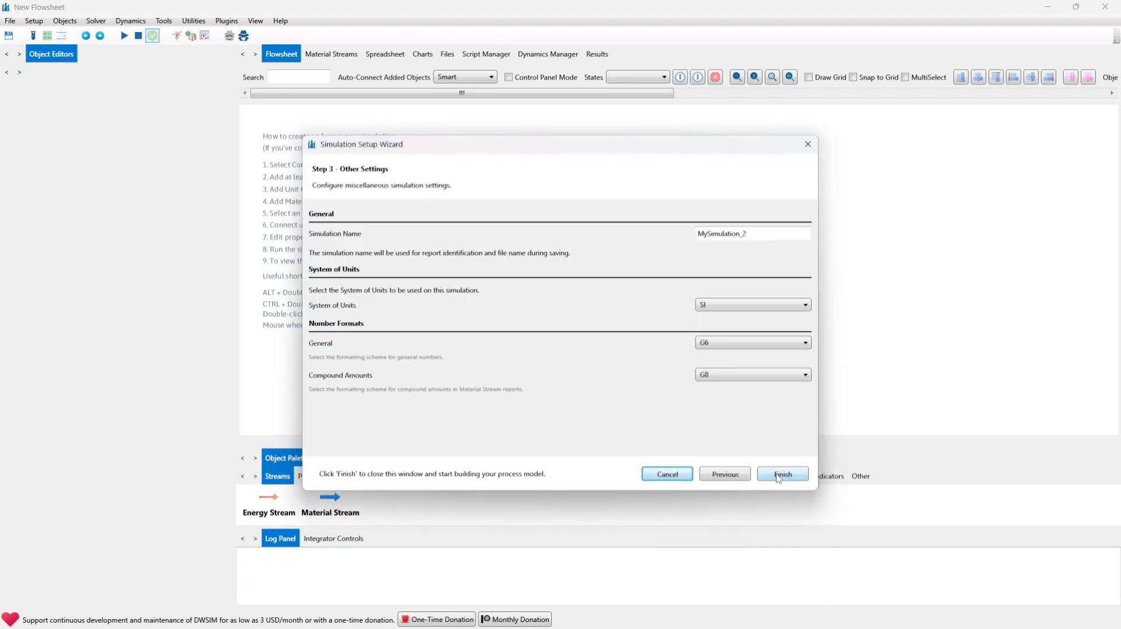
Step: Select the system of units based on °C, bar and kg/h, and finish the simulation setup
click(725, 306)
click(727, 323)
click(801, 478)
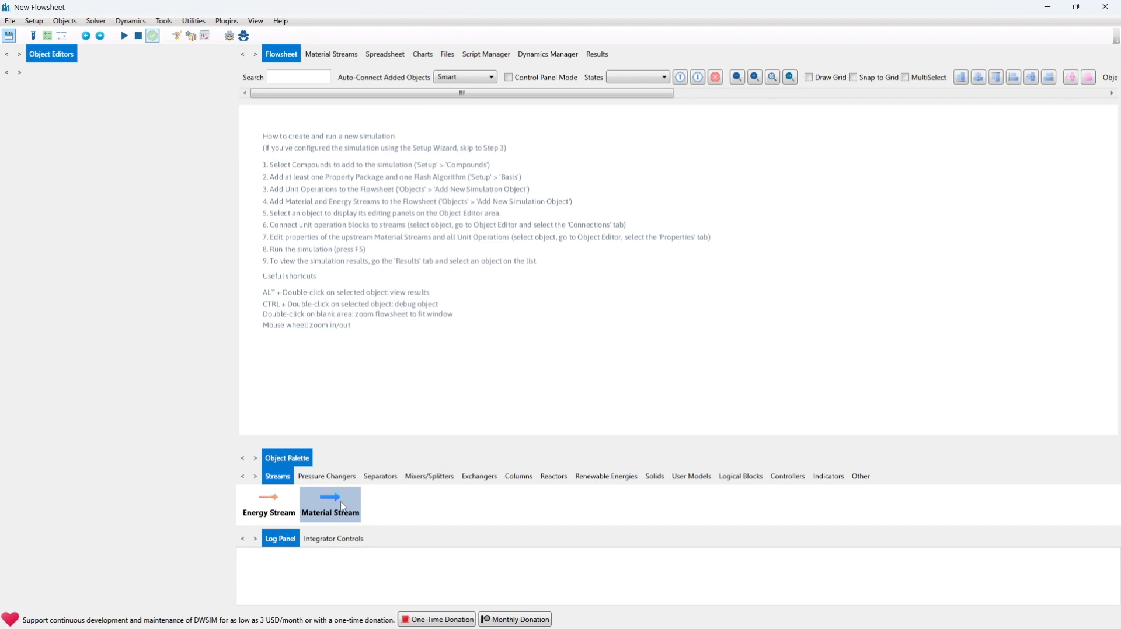
Step: Add a material stream to the flowsheet and name it Inlet
drag(342, 507, 364, 246)
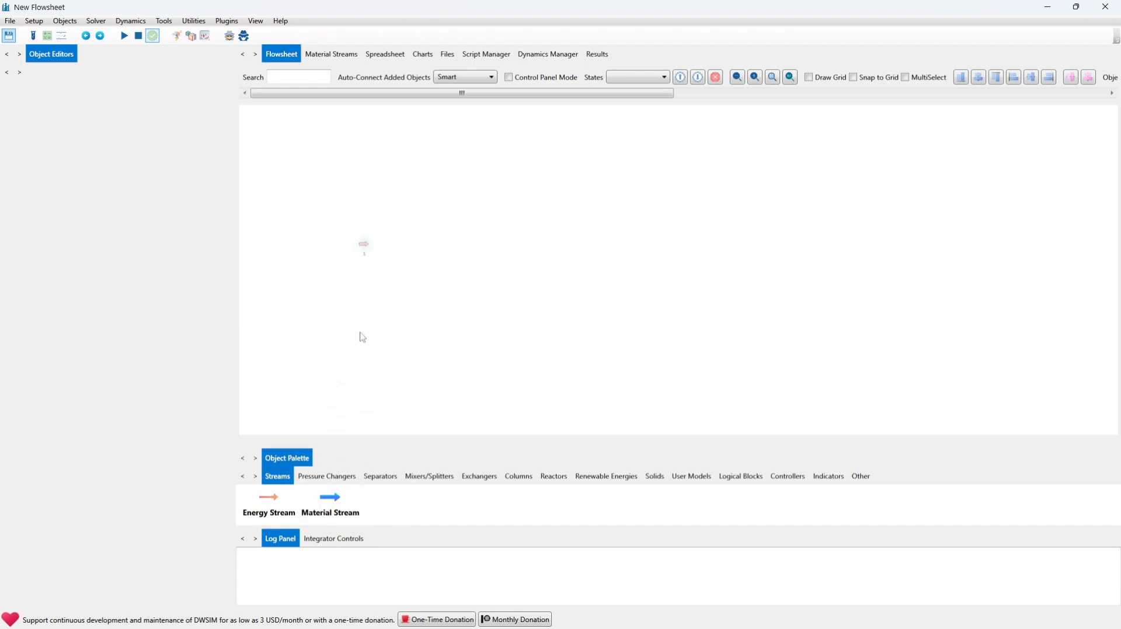
double_click(407, 289)
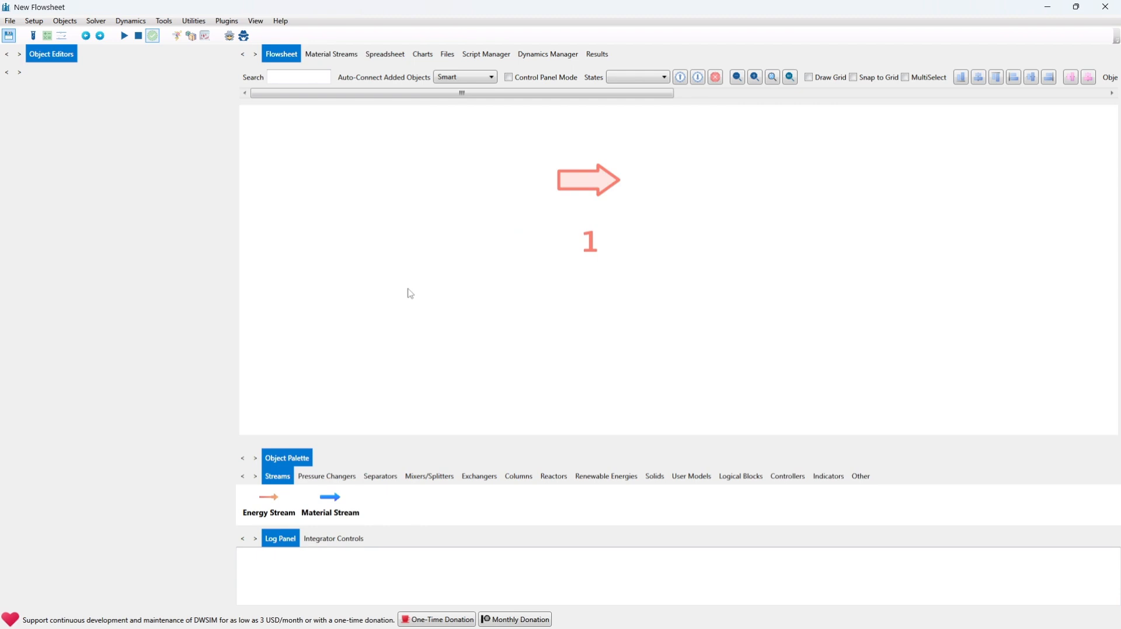
click(598, 185)
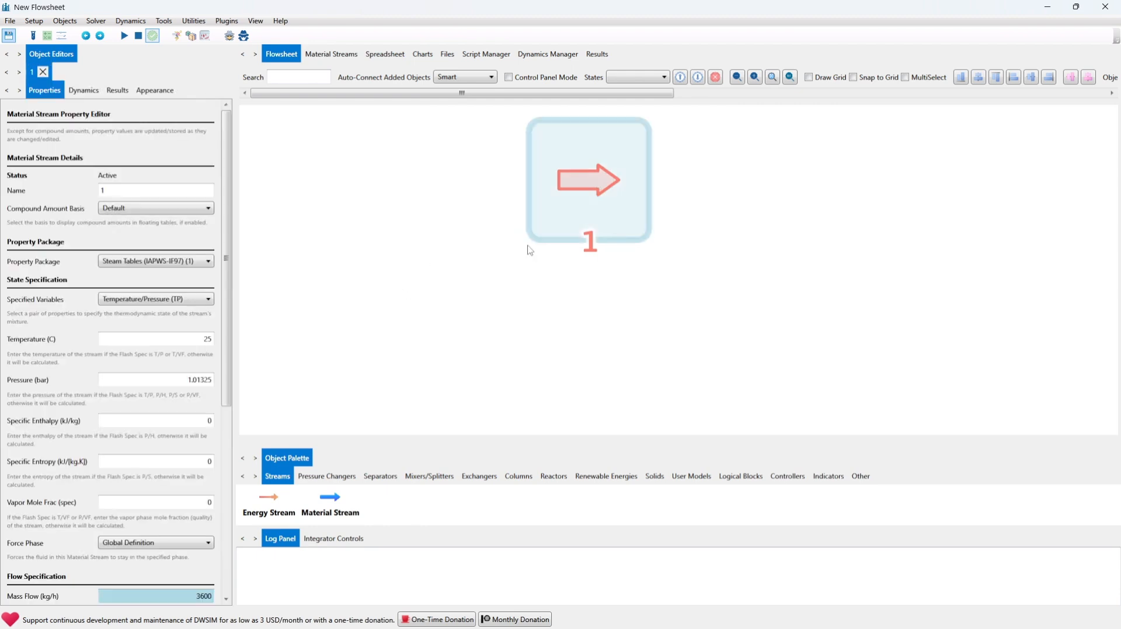
double_click(99, 192)
text(In)
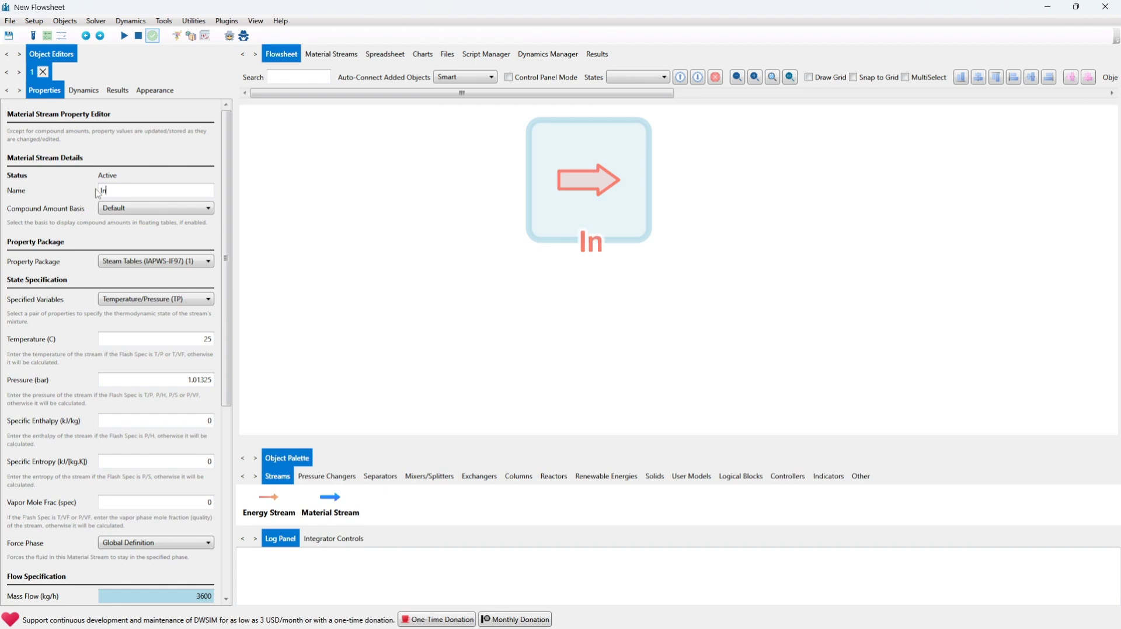
text(ley)
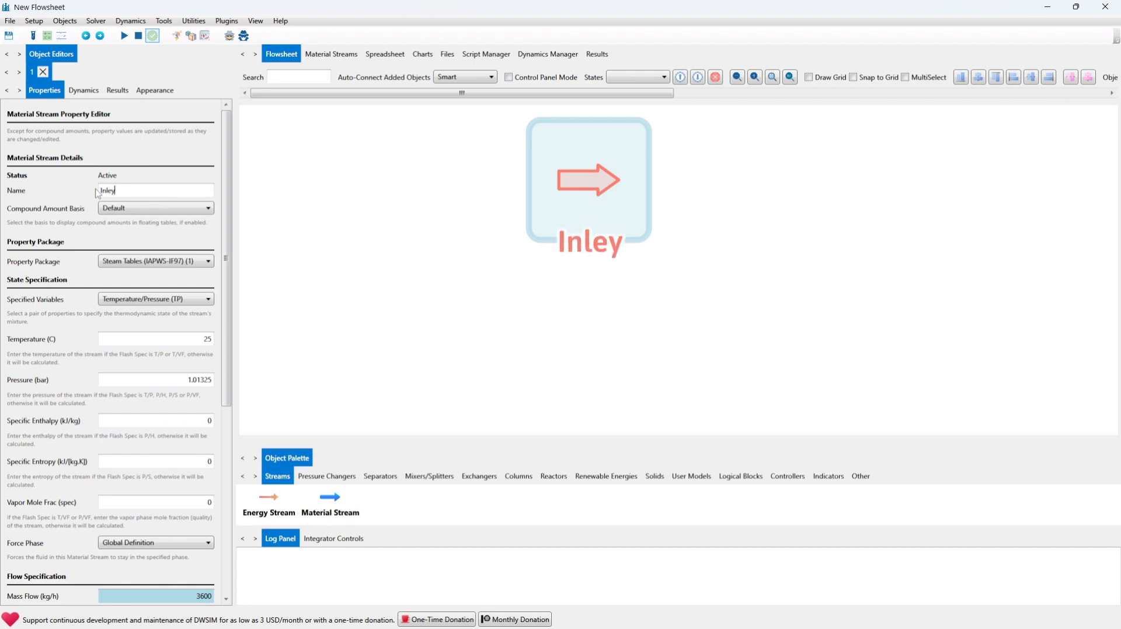
key(BackSpace)
text(t)
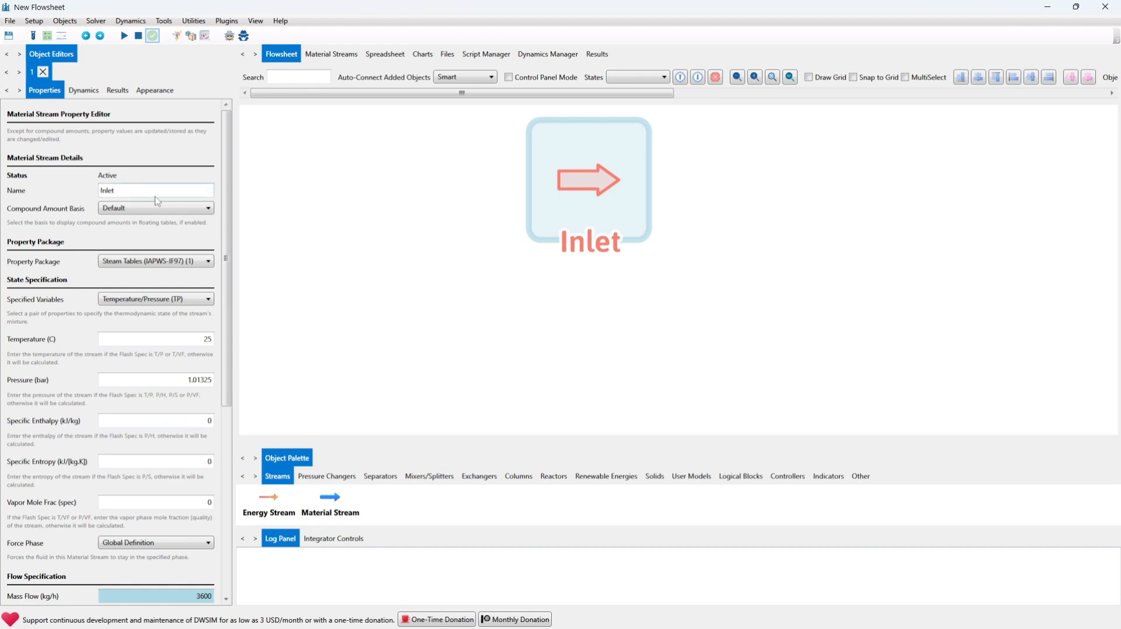
Step: Set the Inlet stream's temperature to 360 °C and its pressure to 30 bar
drag(227, 197, 215, 274)
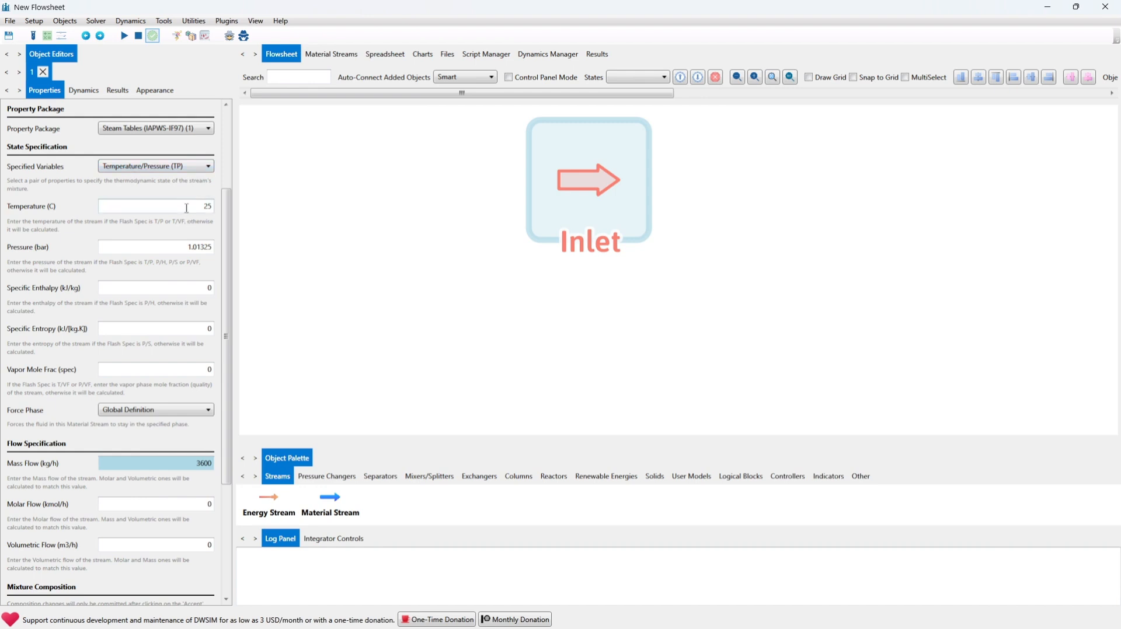
drag(187, 209, 268, 217)
text(360)
drag(166, 244, 270, 238)
text(3)
key(Return)
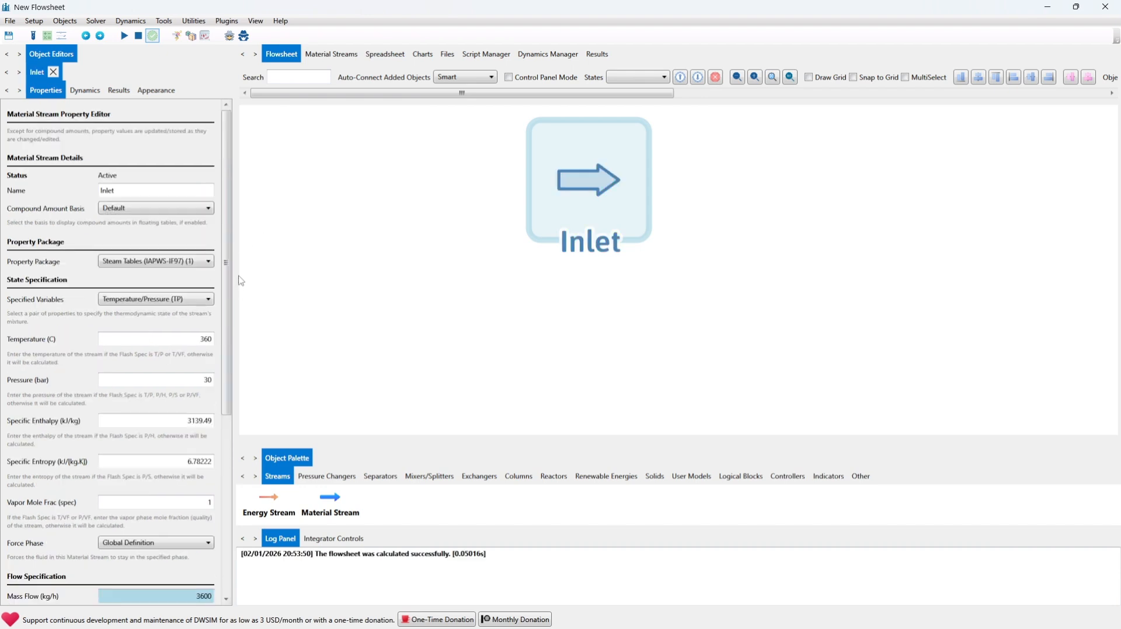
scroll(224, 326, down, 5)
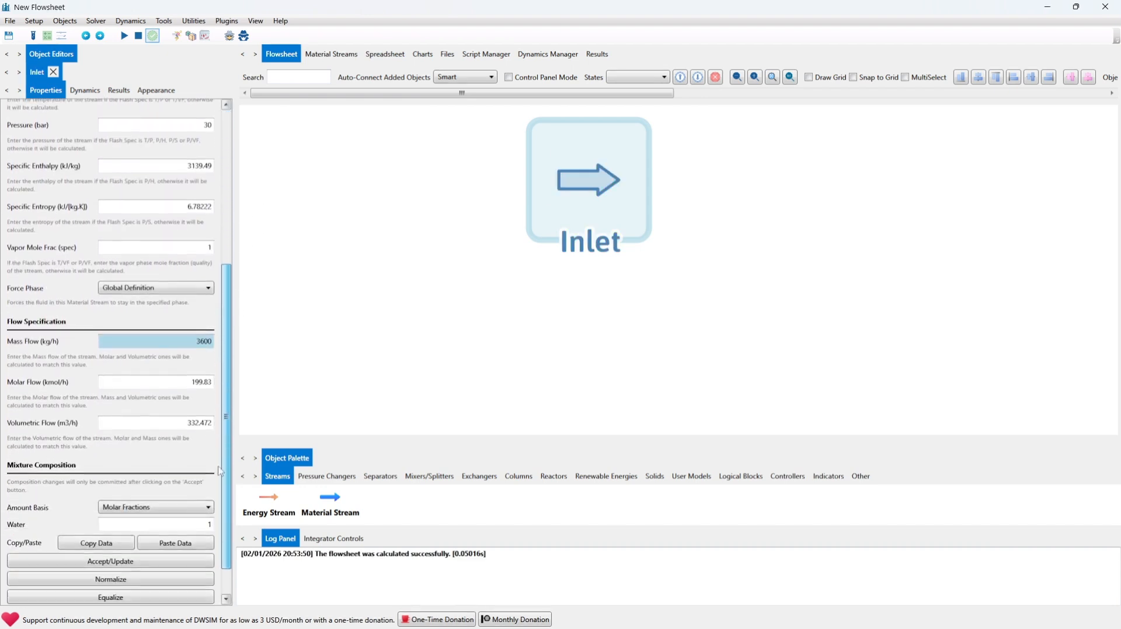
click(144, 522)
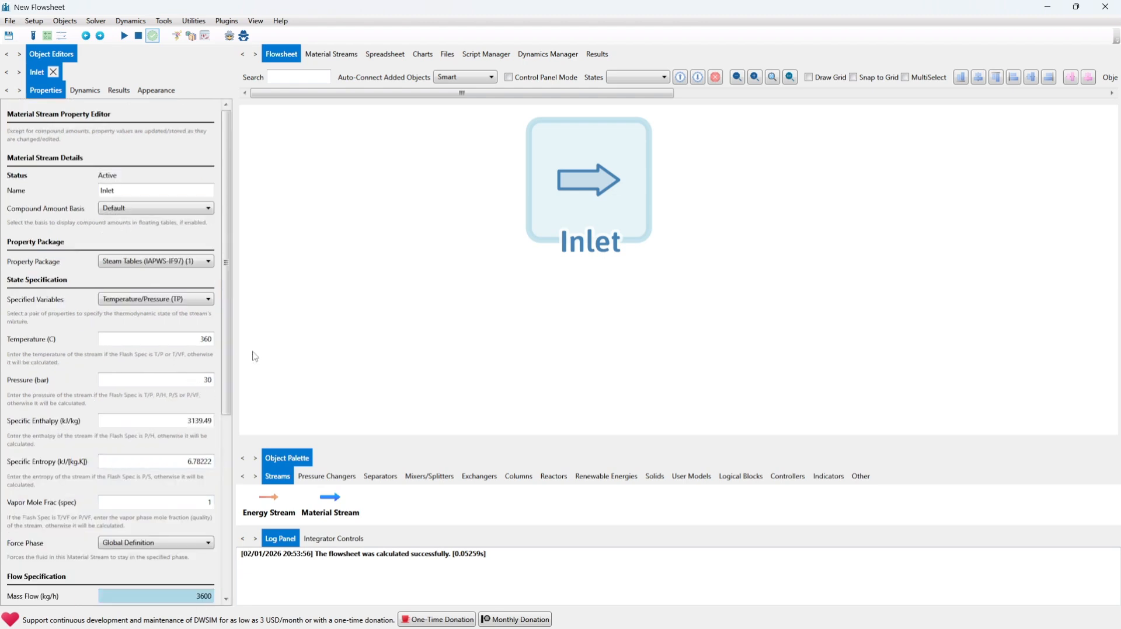
Step: Move the Inlet stream further left on the flowsheet and place an auto-connected Expander (Turbine) downstream of it
click(434, 291)
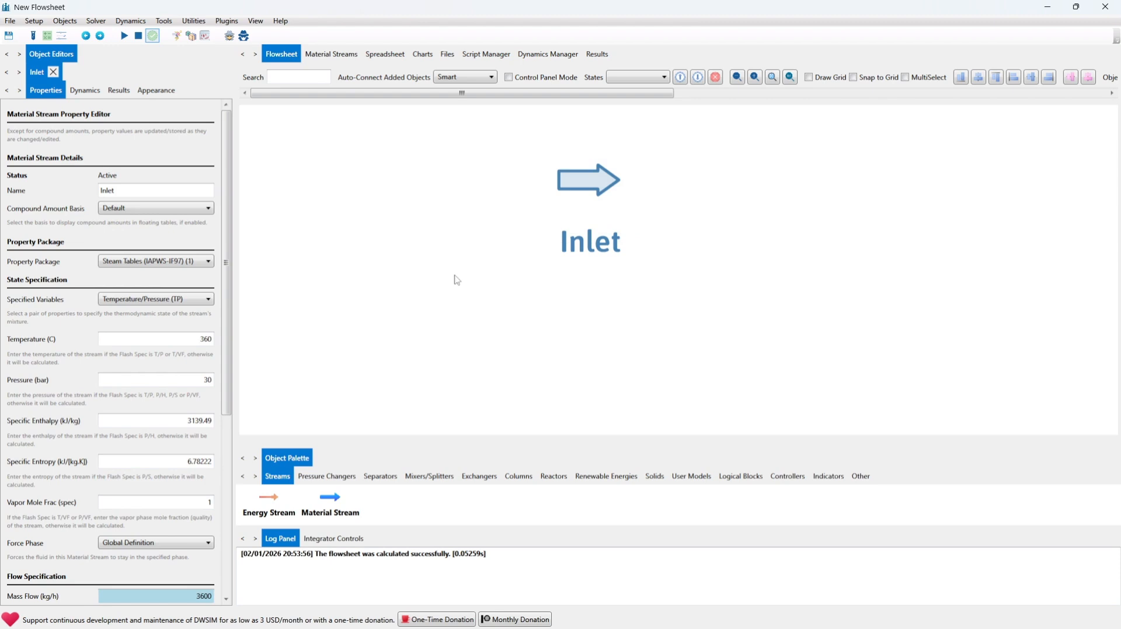
drag(614, 183, 391, 190)
click(506, 289)
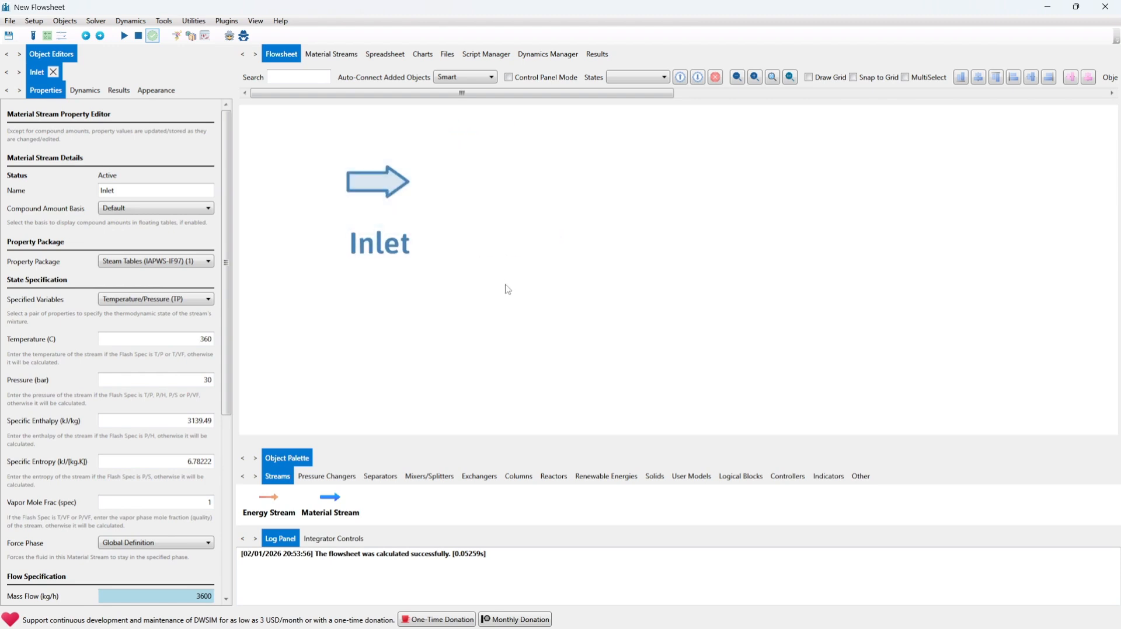
click(350, 477)
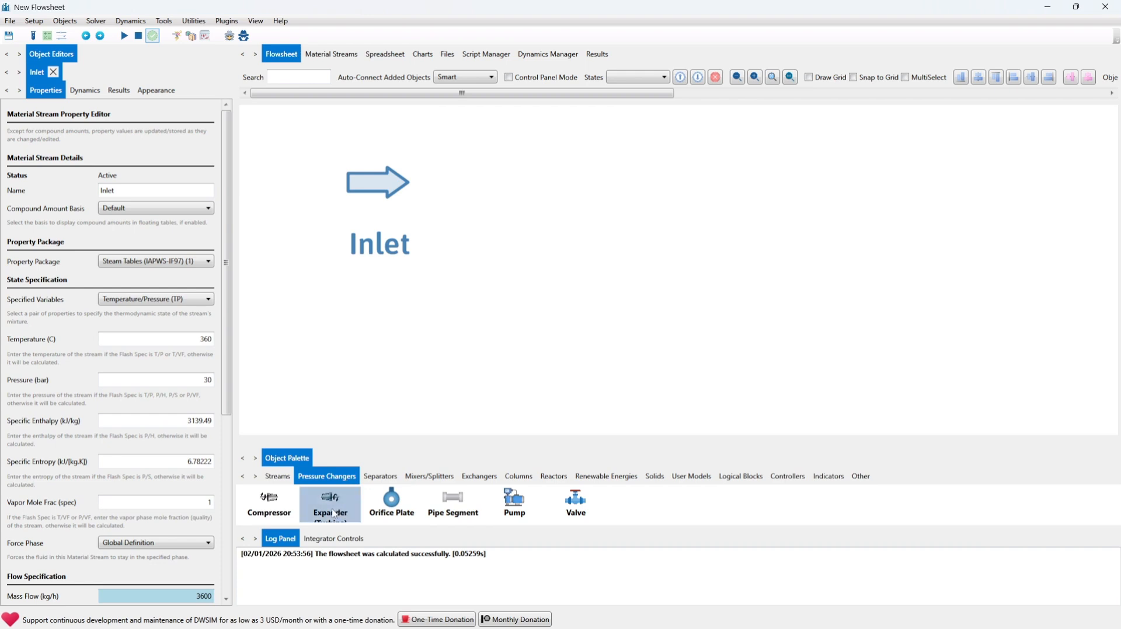
drag(332, 514, 600, 197)
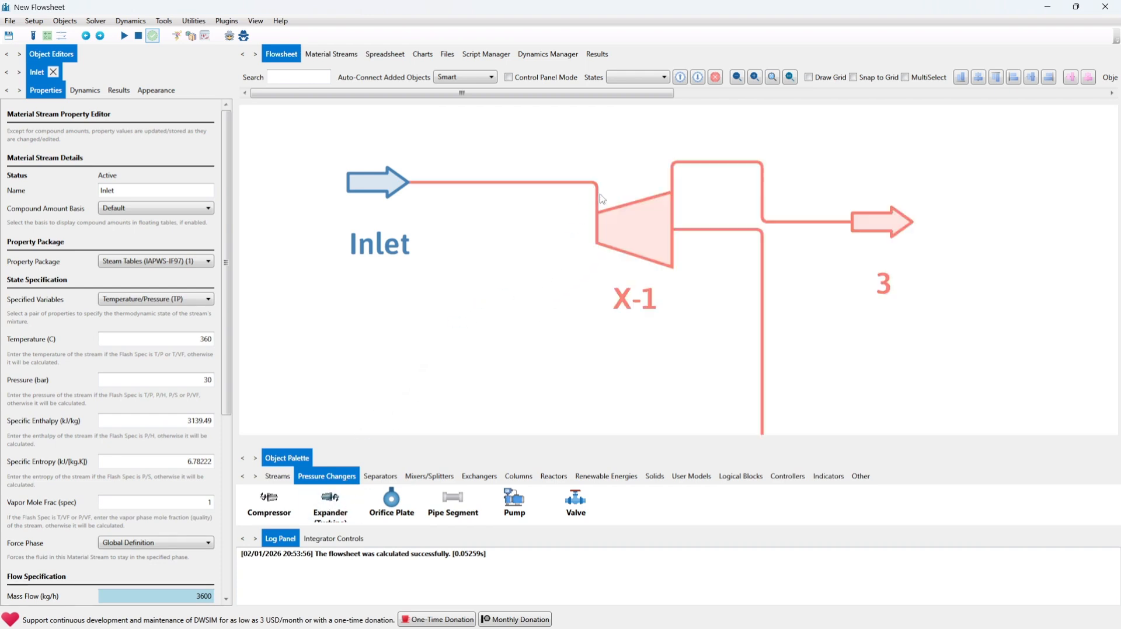
drag(580, 374, 534, 374)
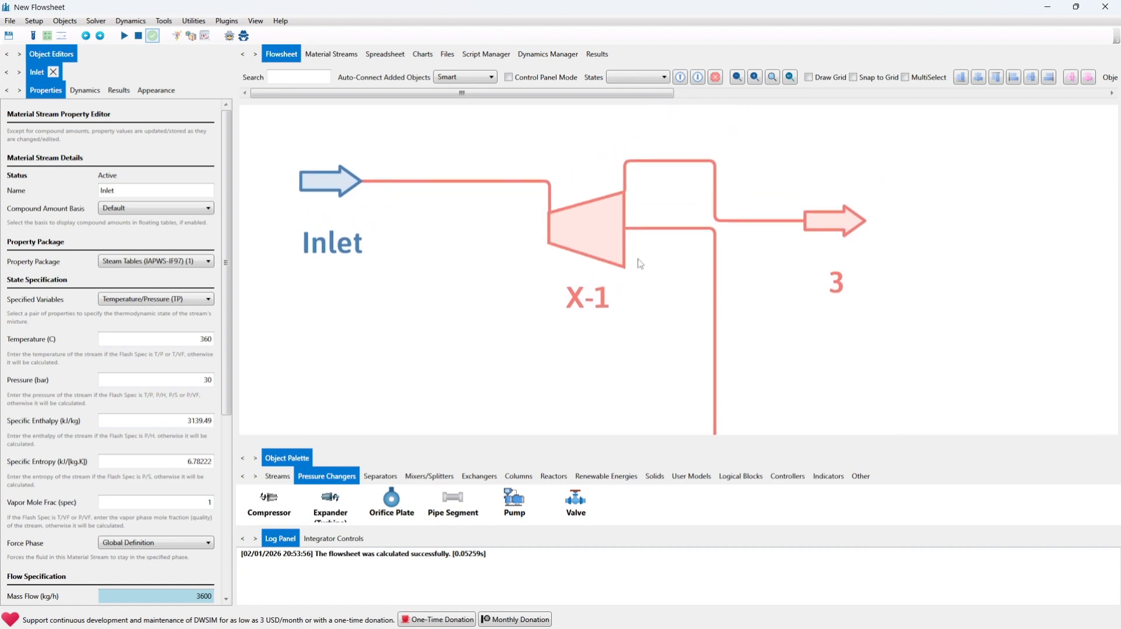
Step: Check the expander's connections and move energy stream E1 up, closer to the expander and its outlet stream
click(603, 248)
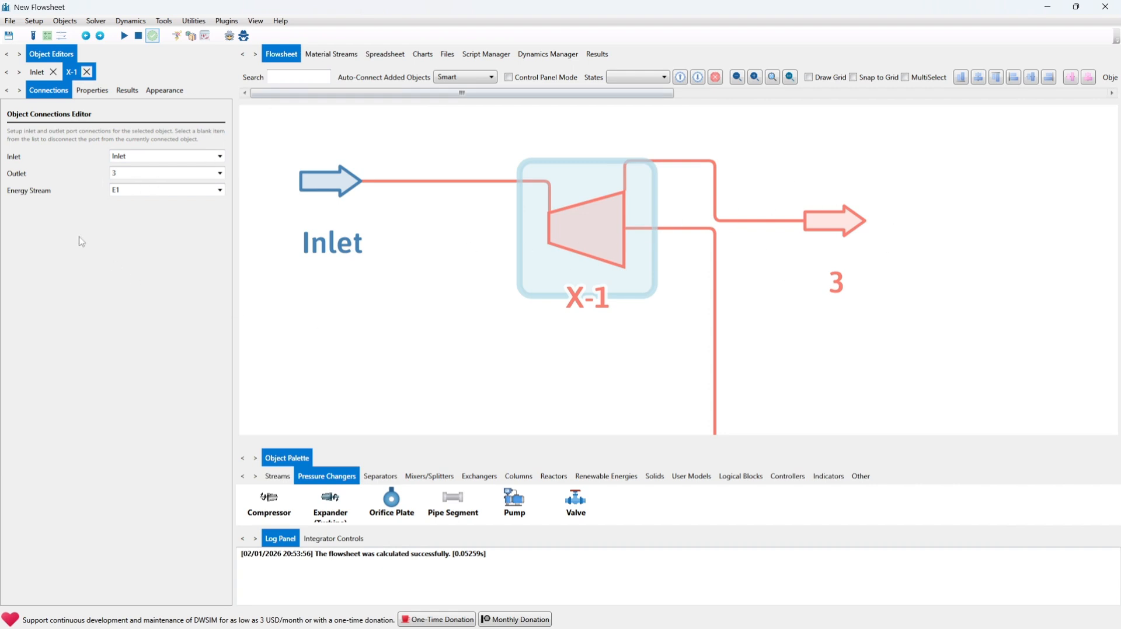
drag(617, 318, 562, 160)
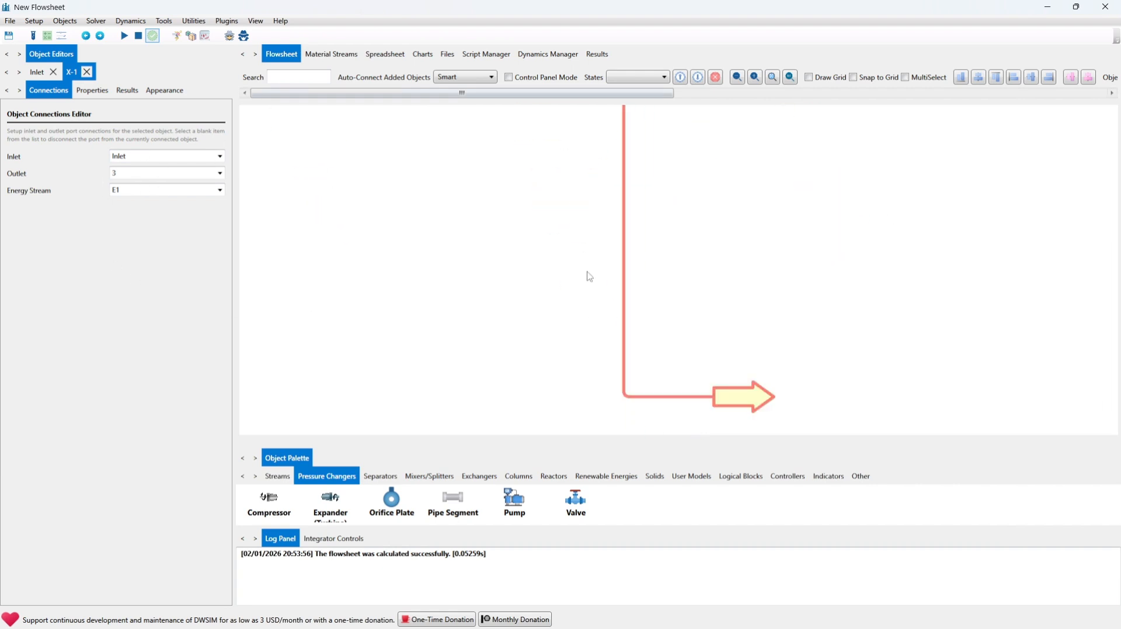
drag(459, 213, 560, 365)
drag(533, 217, 547, 284)
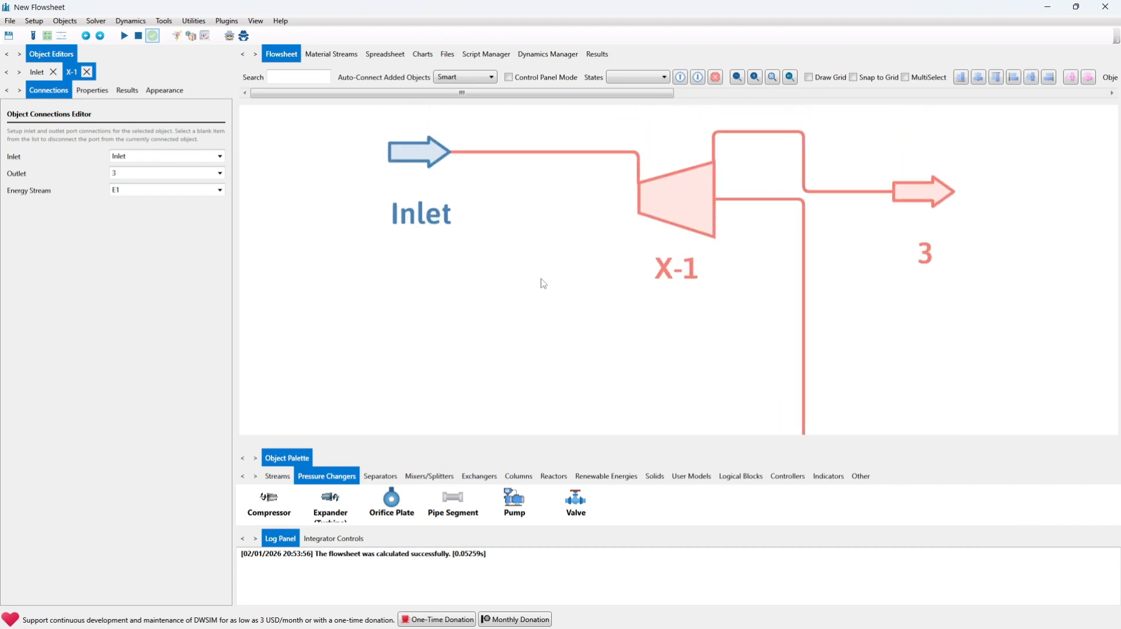
scroll(543, 283, down, 3)
scroll(545, 282, down, 1)
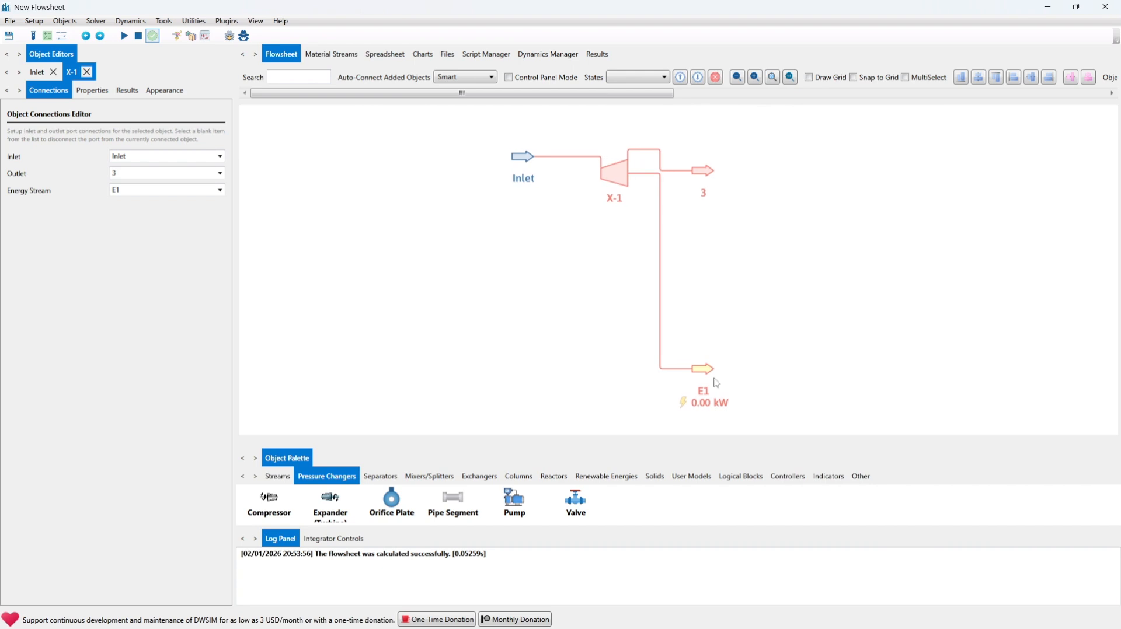
drag(717, 382, 698, 243)
scroll(535, 270, up, 3)
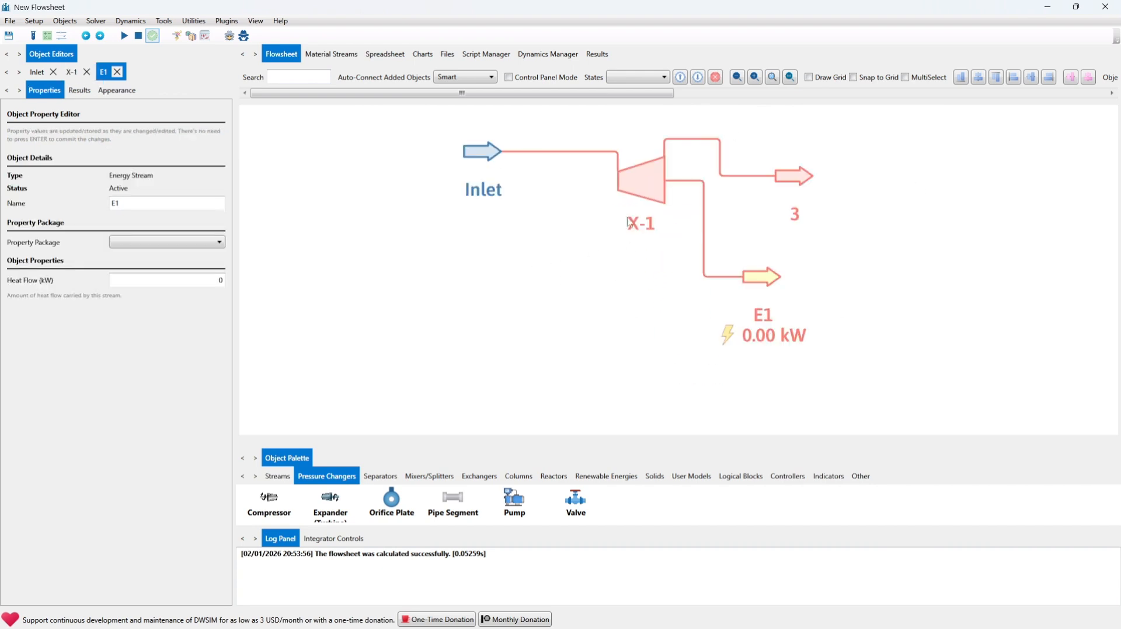
Step: Rename the expander to Turbine in its properties
click(652, 200)
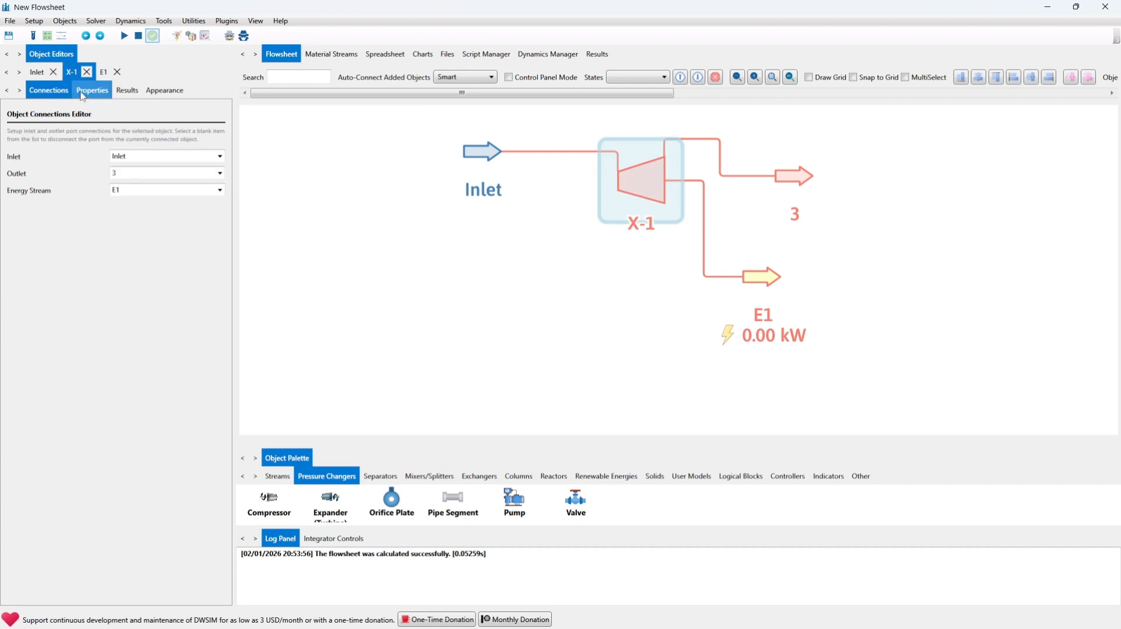
click(83, 93)
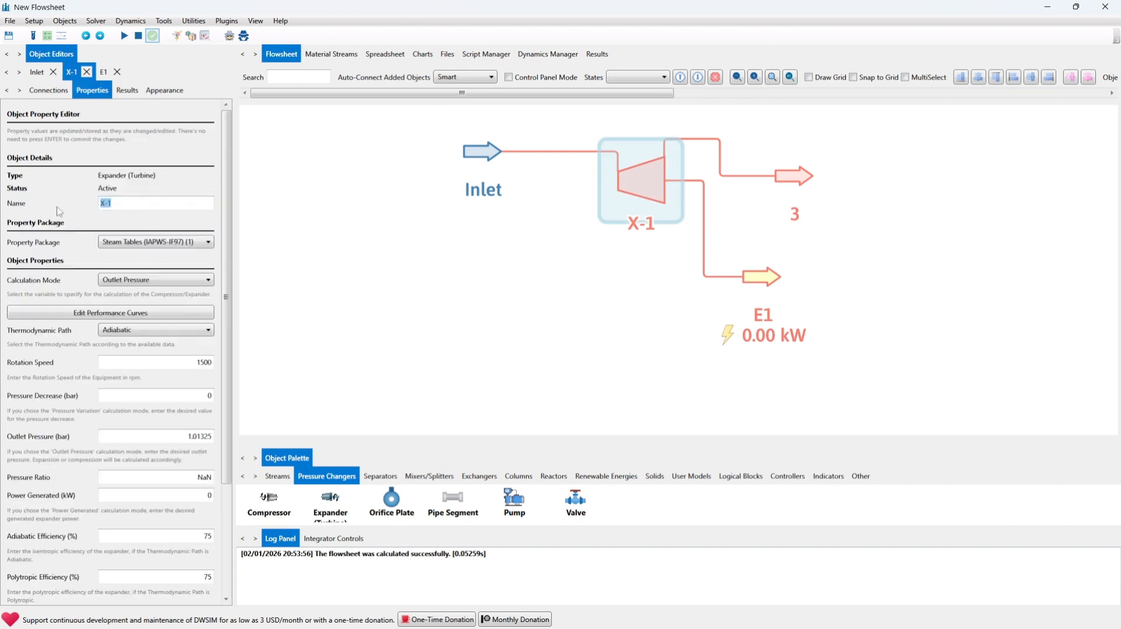
text(Turbine)
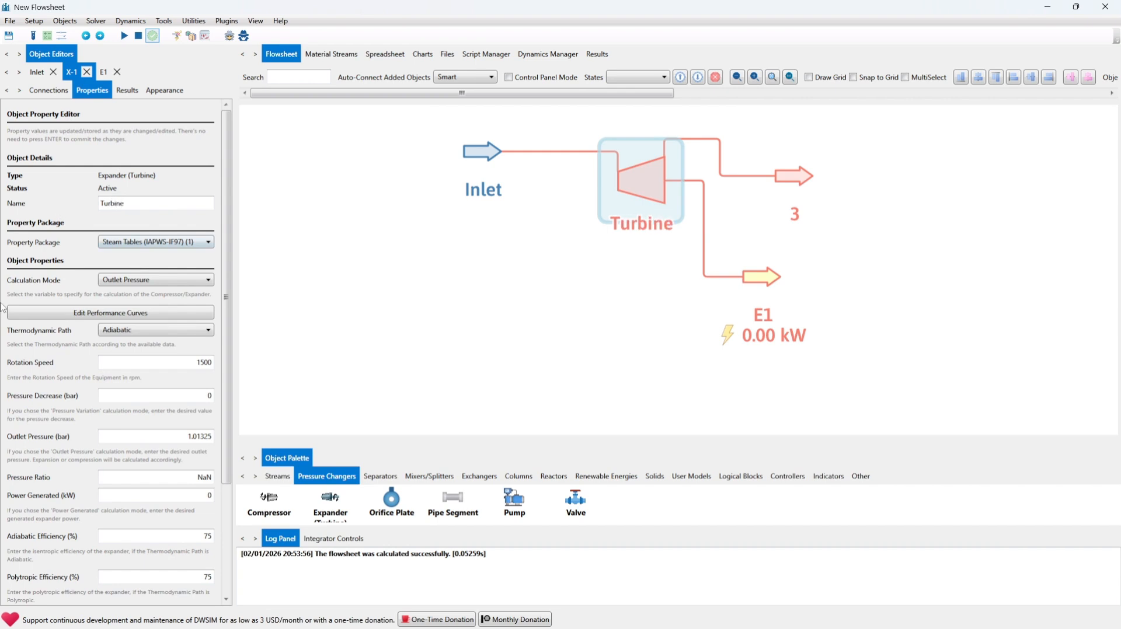
scroll(178, 237, down, 2)
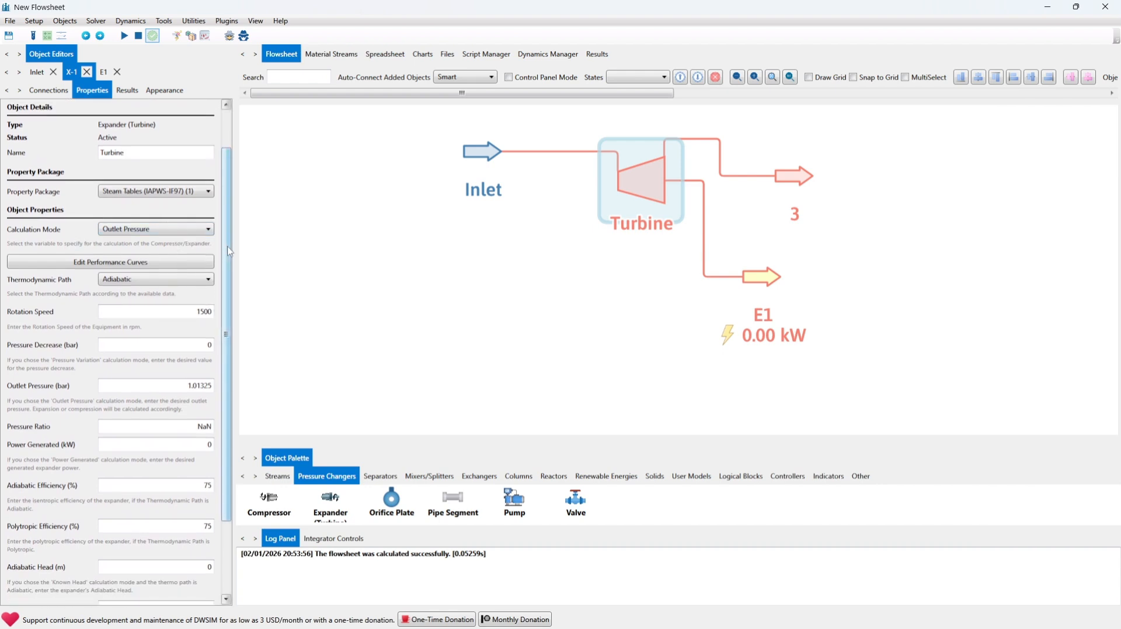
Step: Set the turbine's outlet pressure to 5 bar and both its adiabatic and polytropic efficiencies to 100%
scroll(175, 234, down, 1)
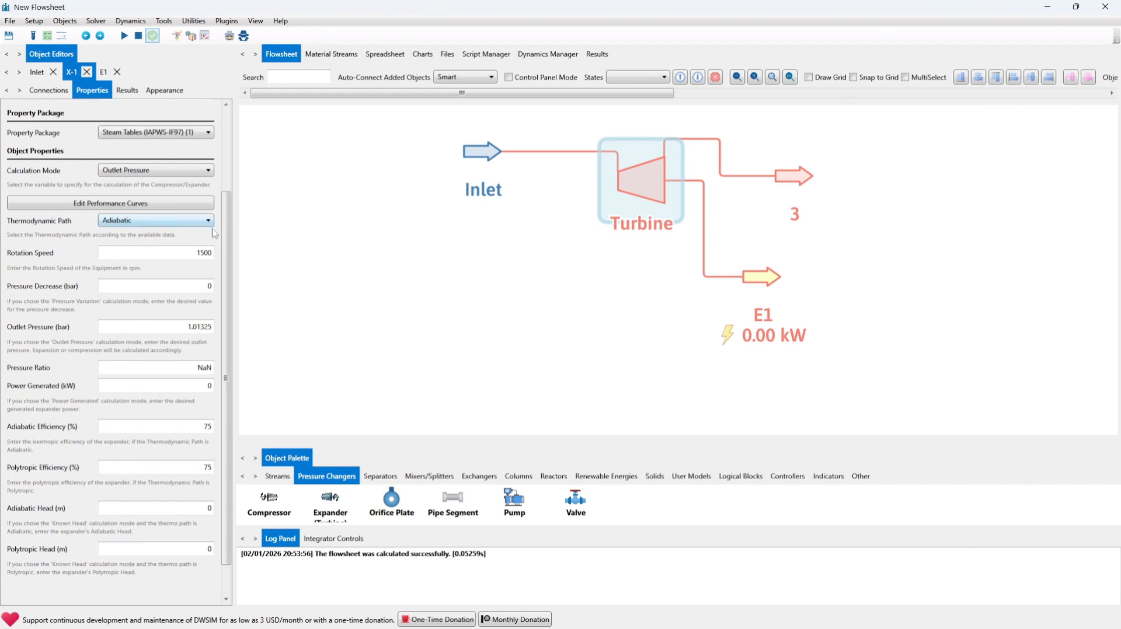
drag(230, 241, 286, 293)
text(5)
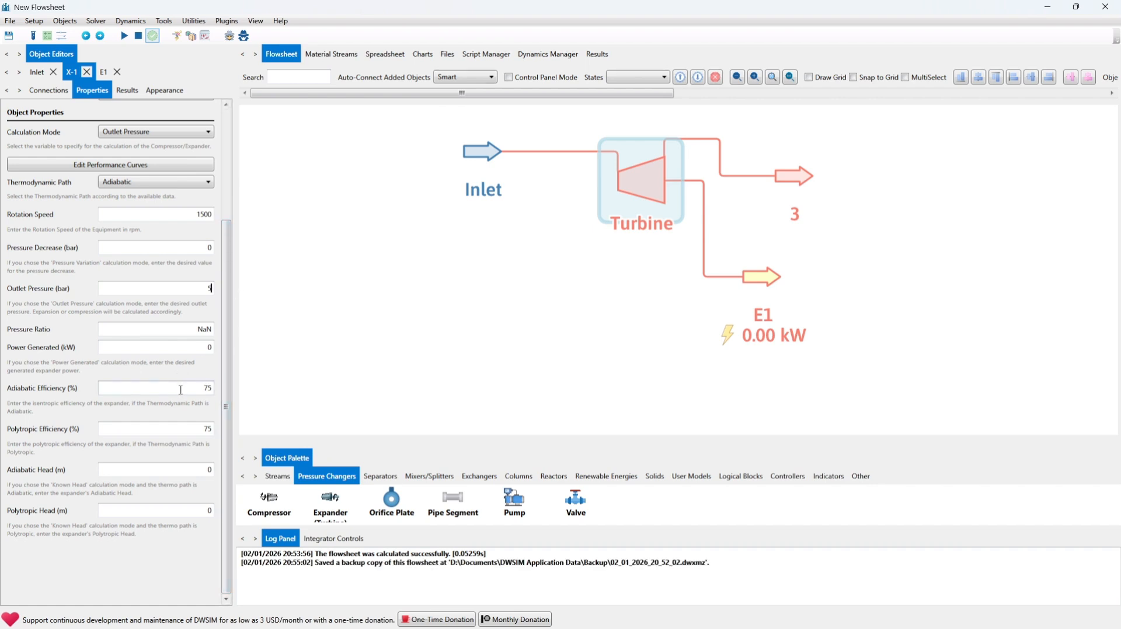
double_click(208, 387)
text(100)
double_click(198, 429)
text(100)
click(295, 403)
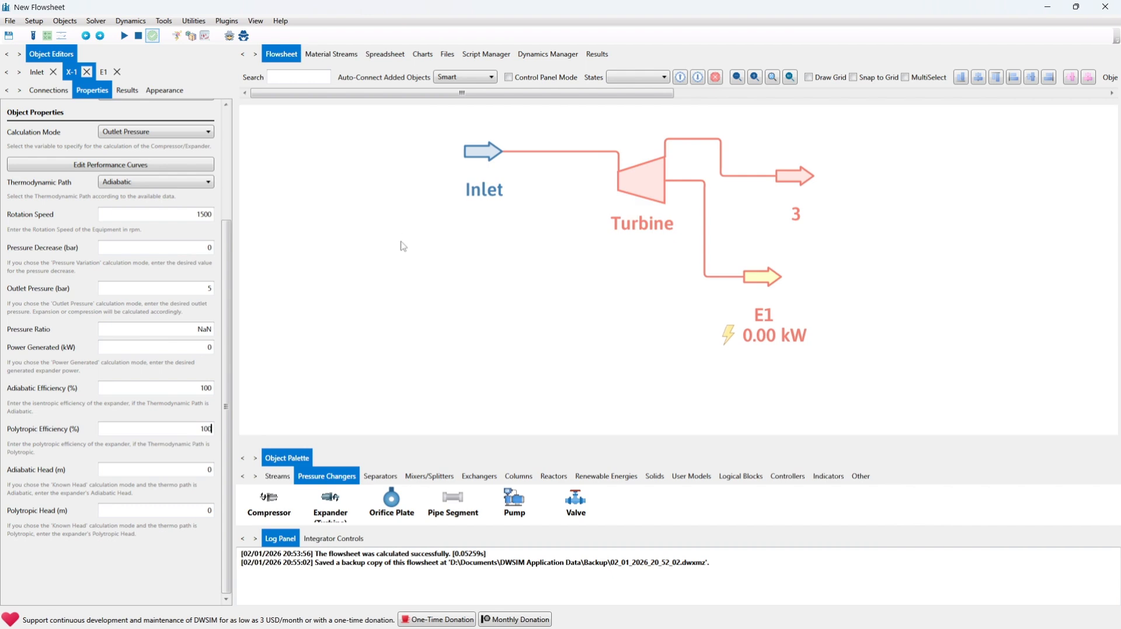
Step: Move energy stream E1 closer beneath the turbine and rename the turbine's outlet material stream to turbine_exit
drag(410, 259, 396, 256)
drag(748, 275, 714, 285)
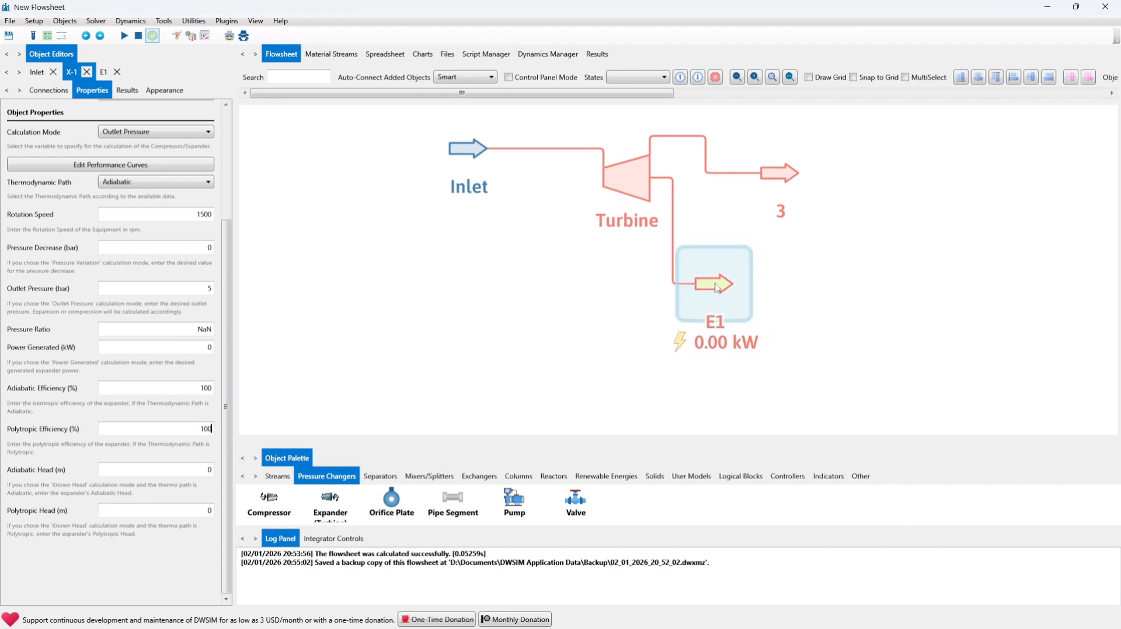
click(777, 175)
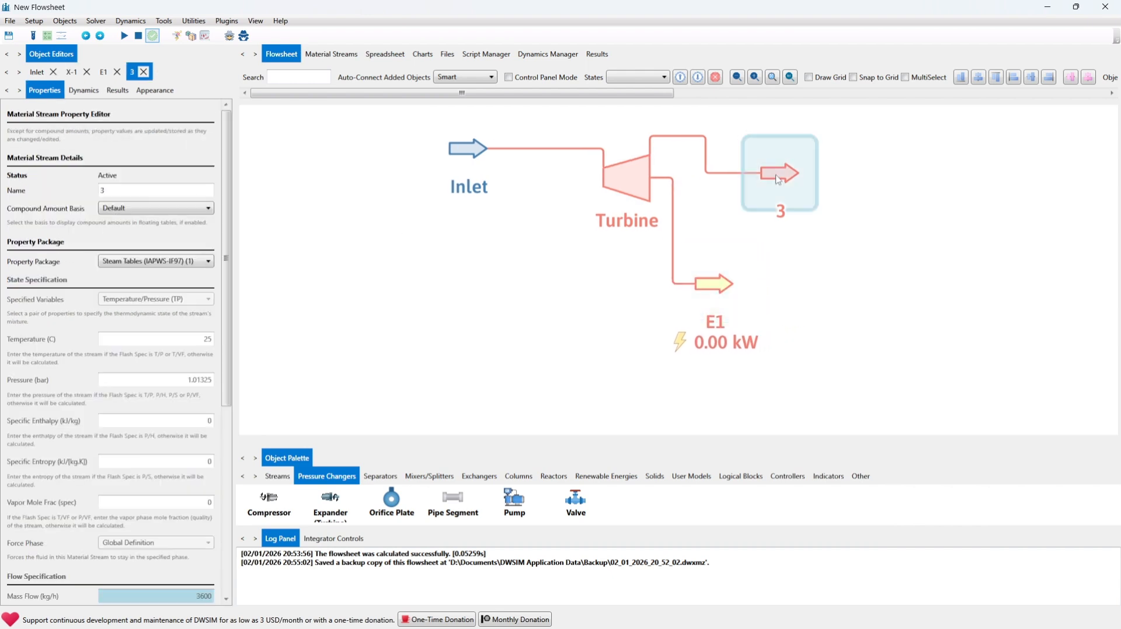
double_click(152, 190)
key(BackSpace)
text(stea)
key(BackSpace)
key(BackSpace)
key(BackSpace)
key(BackSpace)
text(turbin)
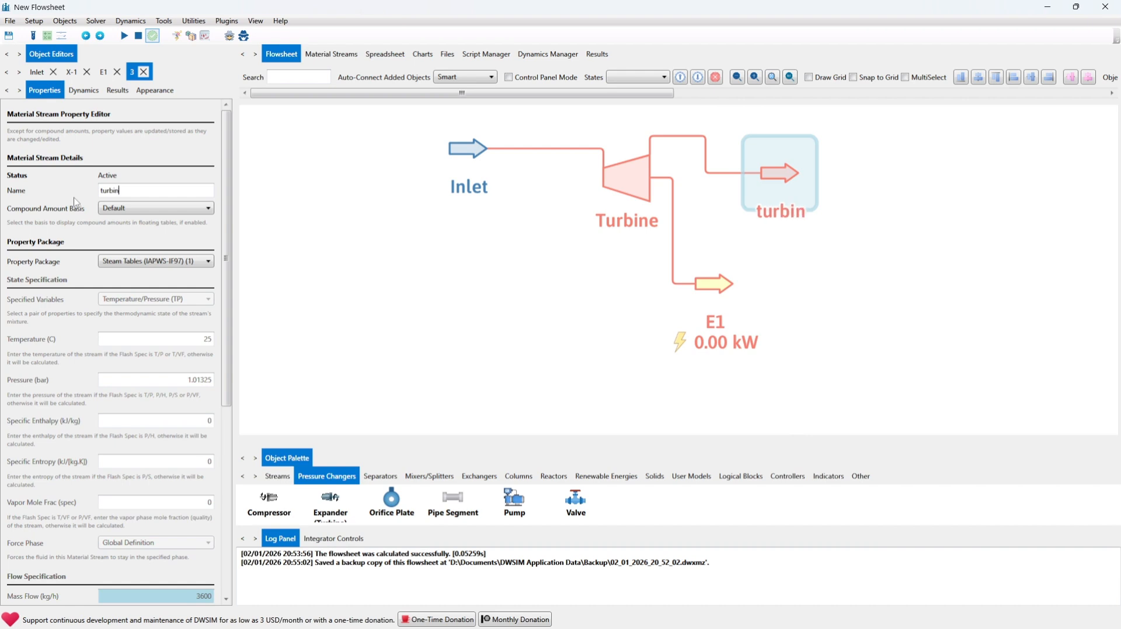
text(e_exit)
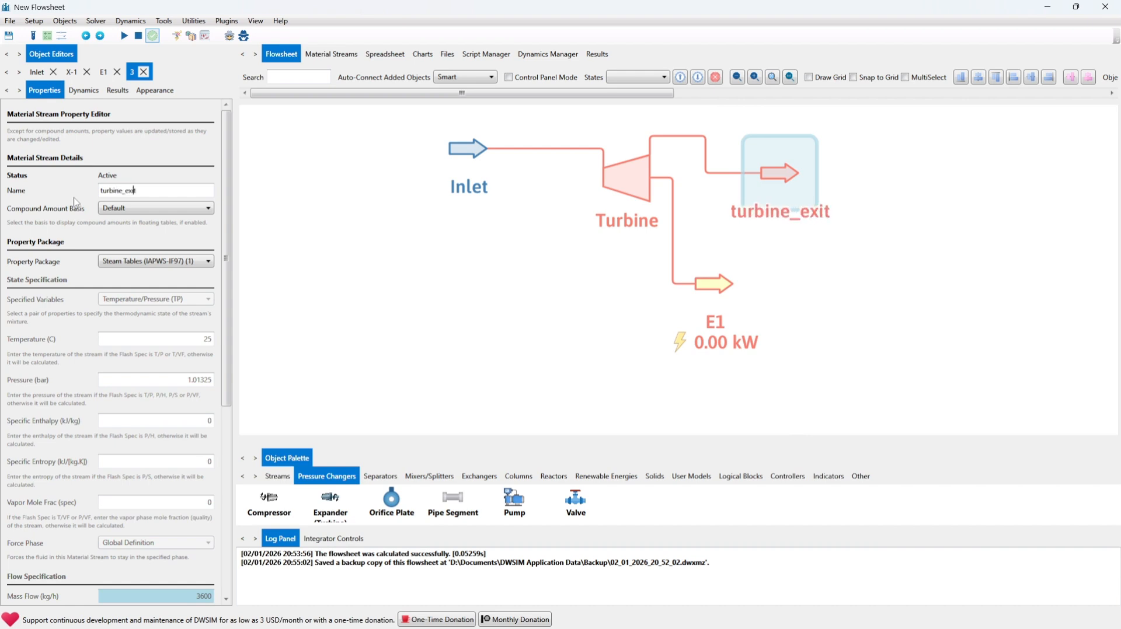
click(382, 316)
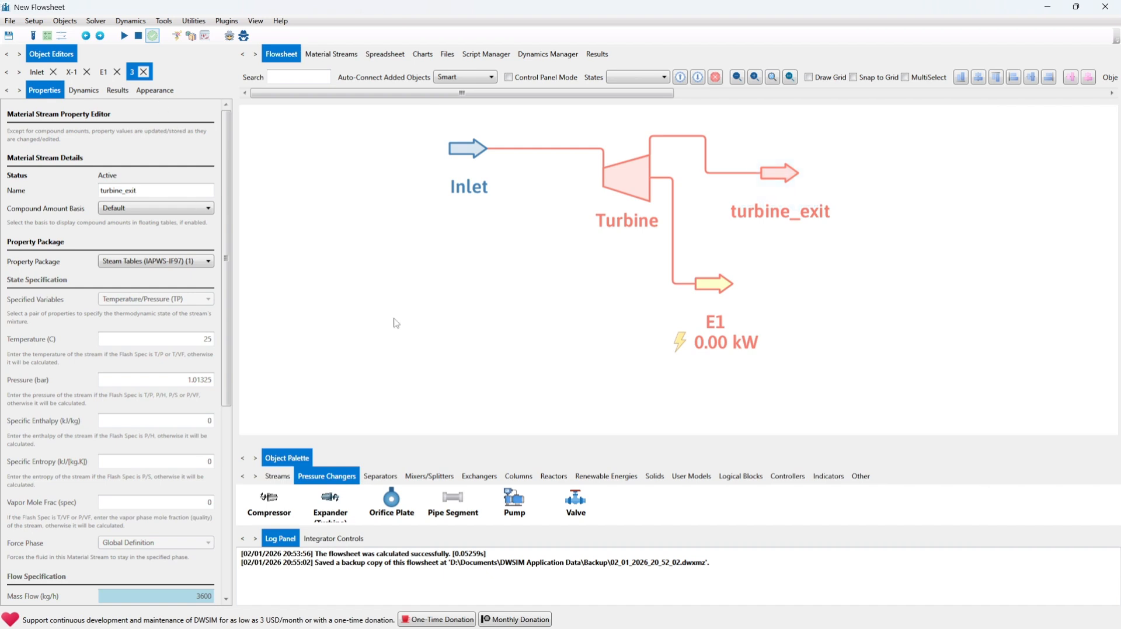
drag(402, 326, 410, 266)
drag(616, 288, 598, 265)
drag(790, 194, 786, 238)
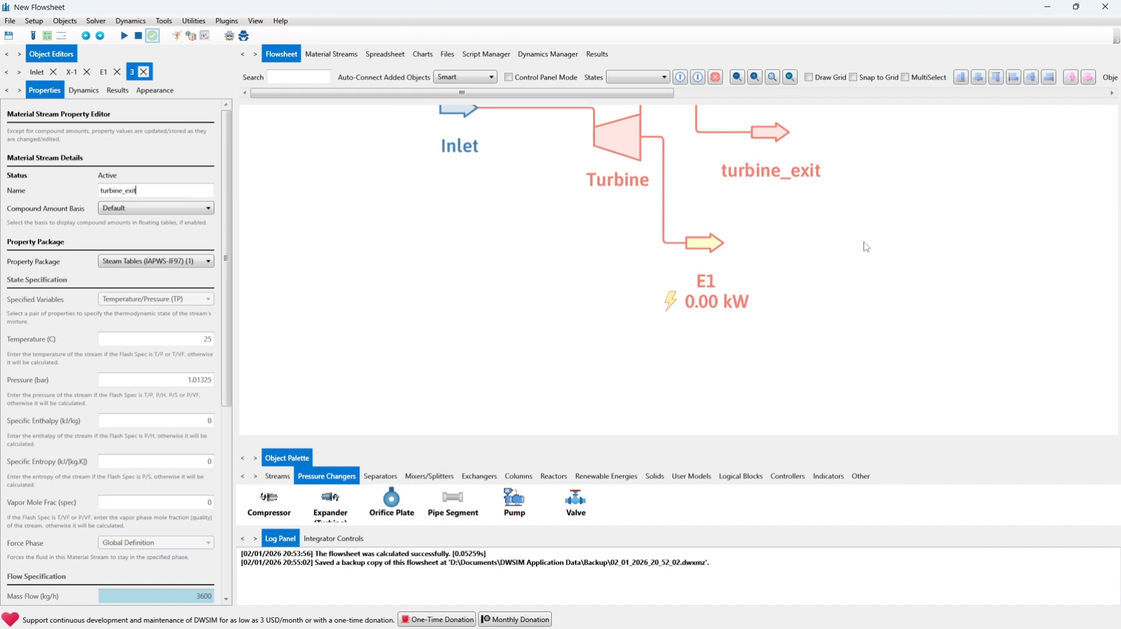
drag(864, 241, 857, 223)
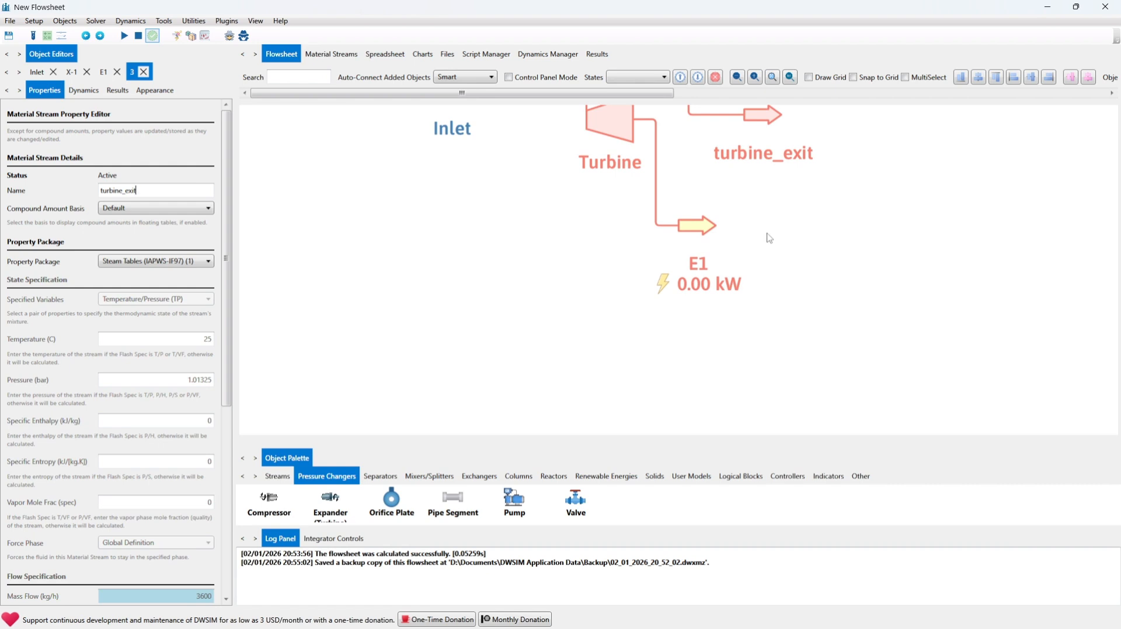
drag(770, 238, 809, 279)
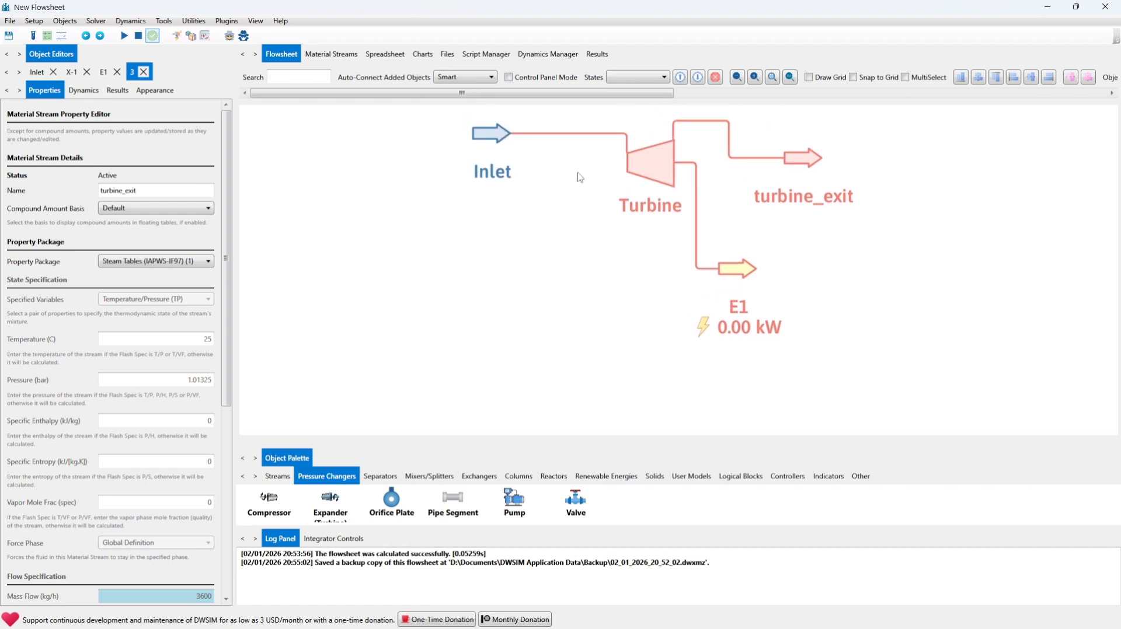
mouse_move(927, 288)
mouse_down()
mouse_move(931, 254)
mouse_move(939, 275)
mouse_up()
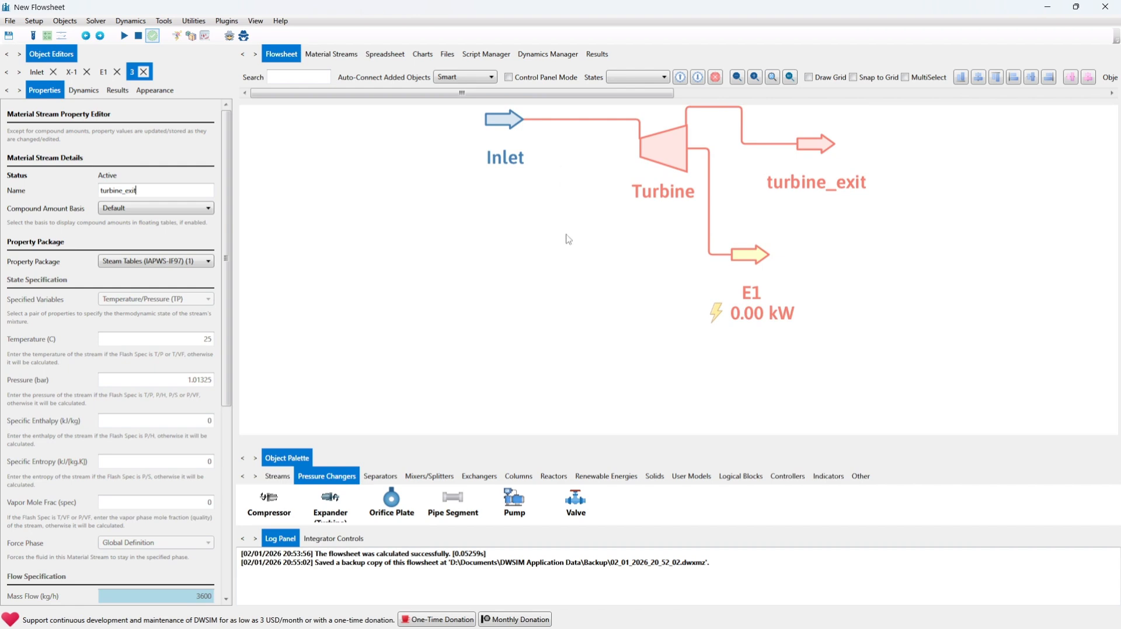
drag(566, 234, 517, 211)
drag(534, 259, 524, 285)
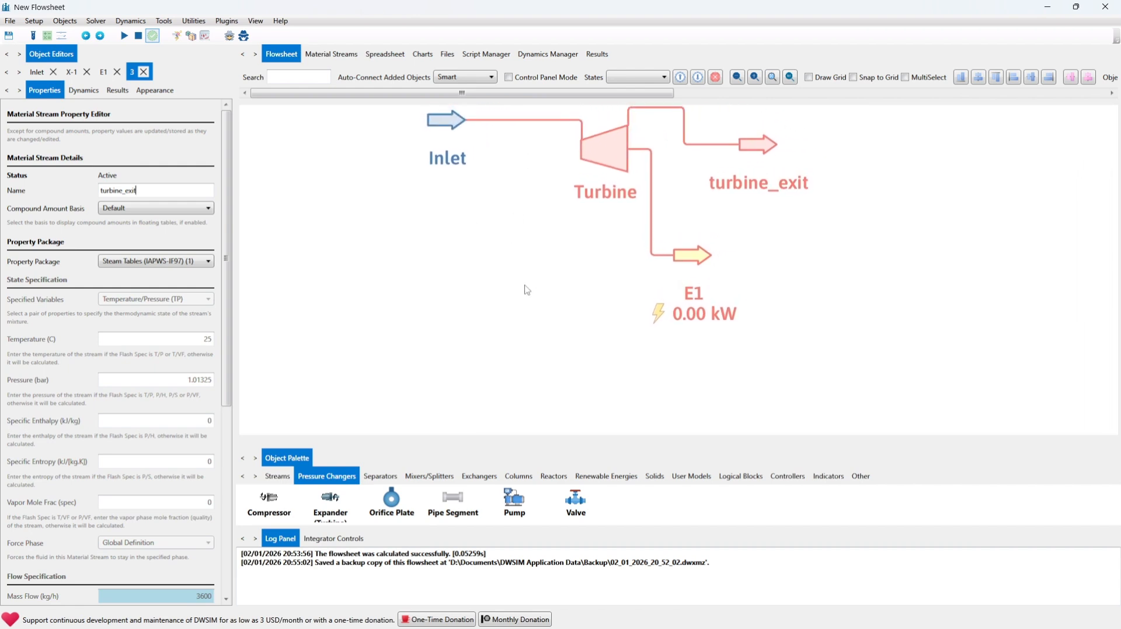
click(769, 146)
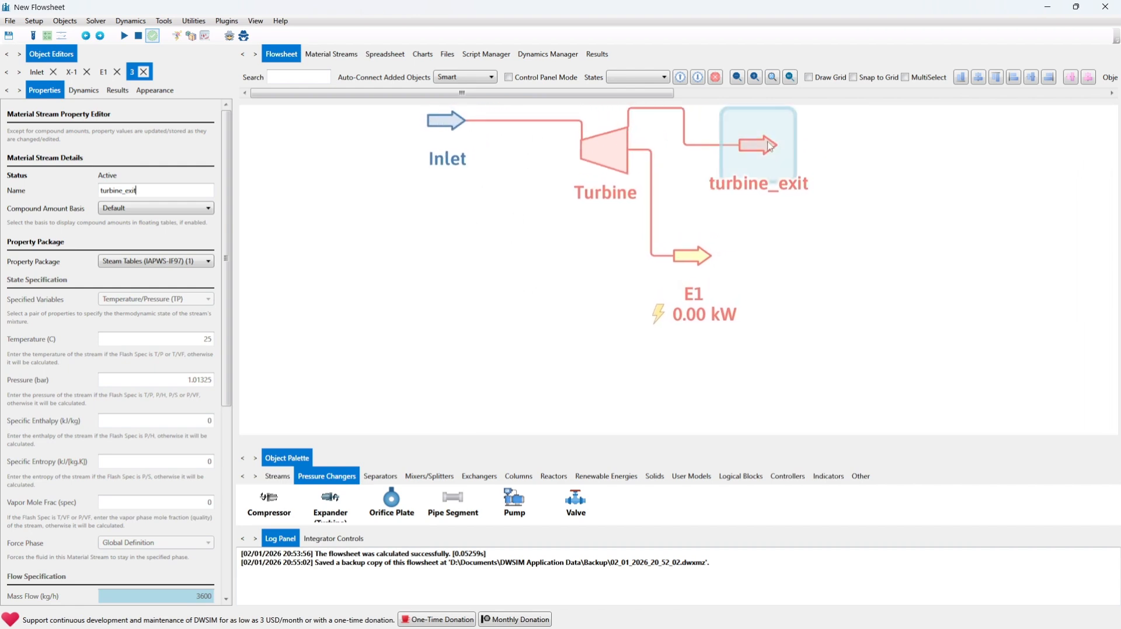
scroll(784, 230, down, 1)
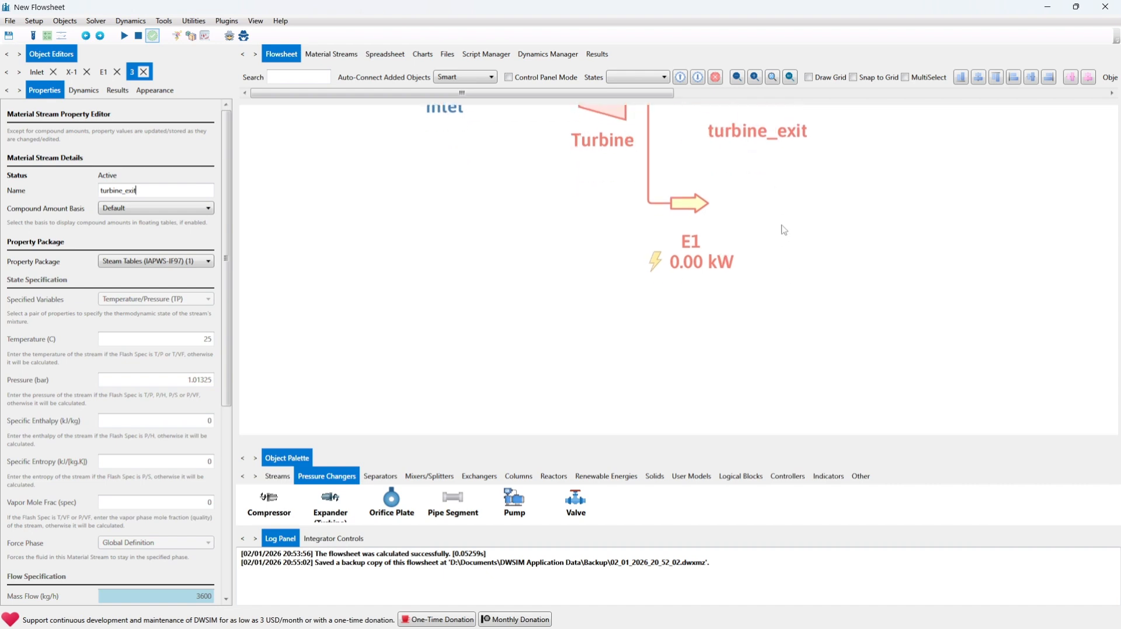
drag(787, 223, 752, 265)
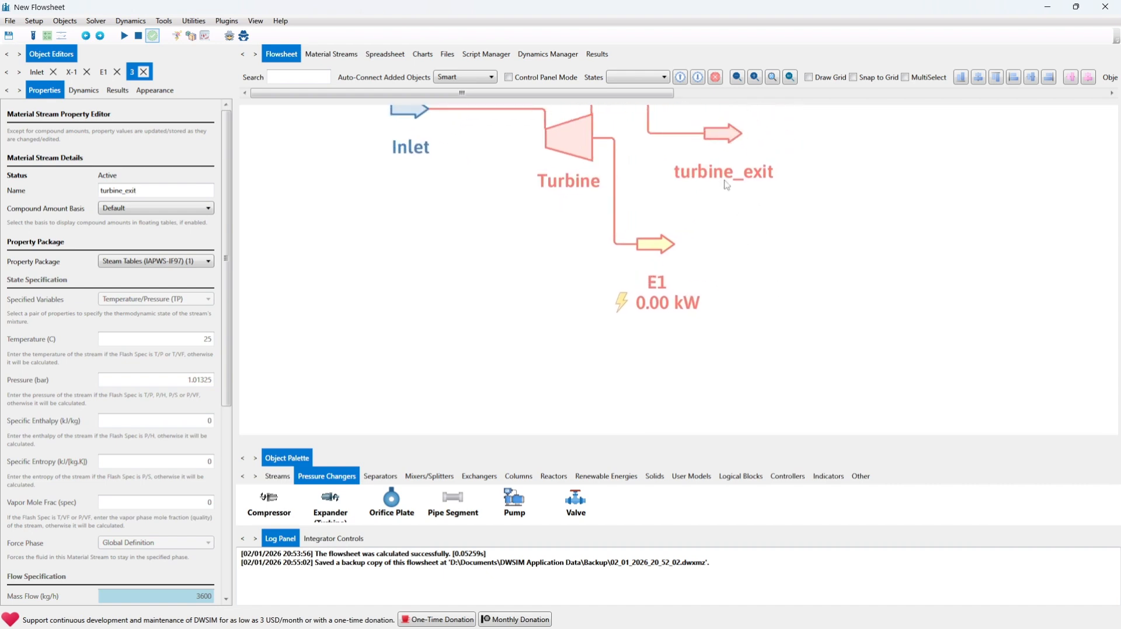
click(720, 143)
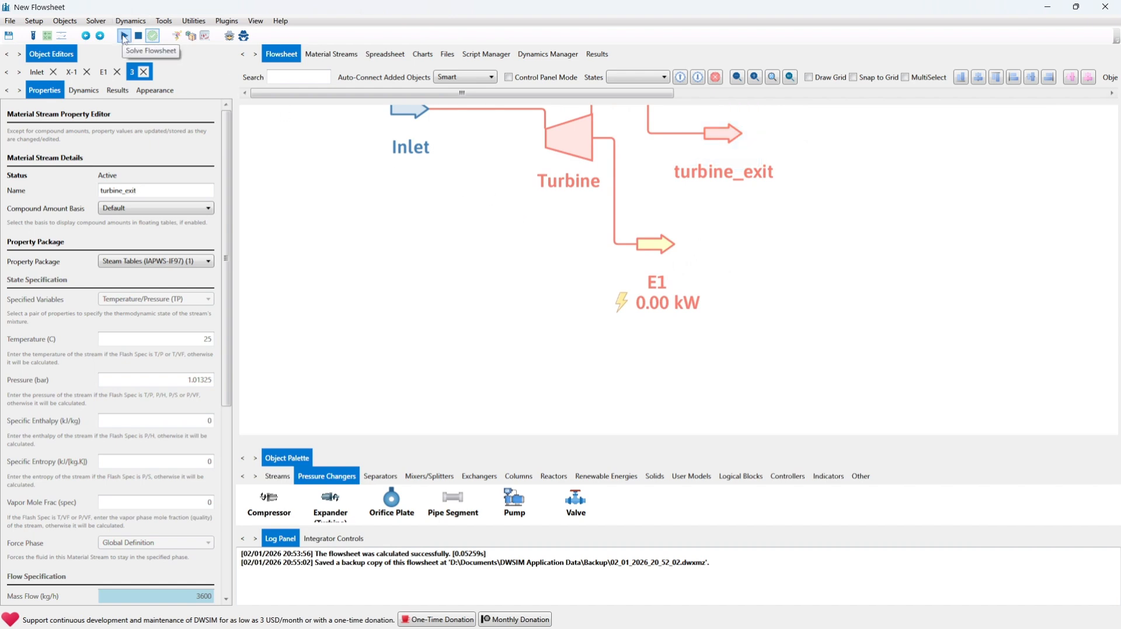
Step: Solve the flowsheet and review the results report of the turbine_exit stream, widening the report area to show the units
click(124, 37)
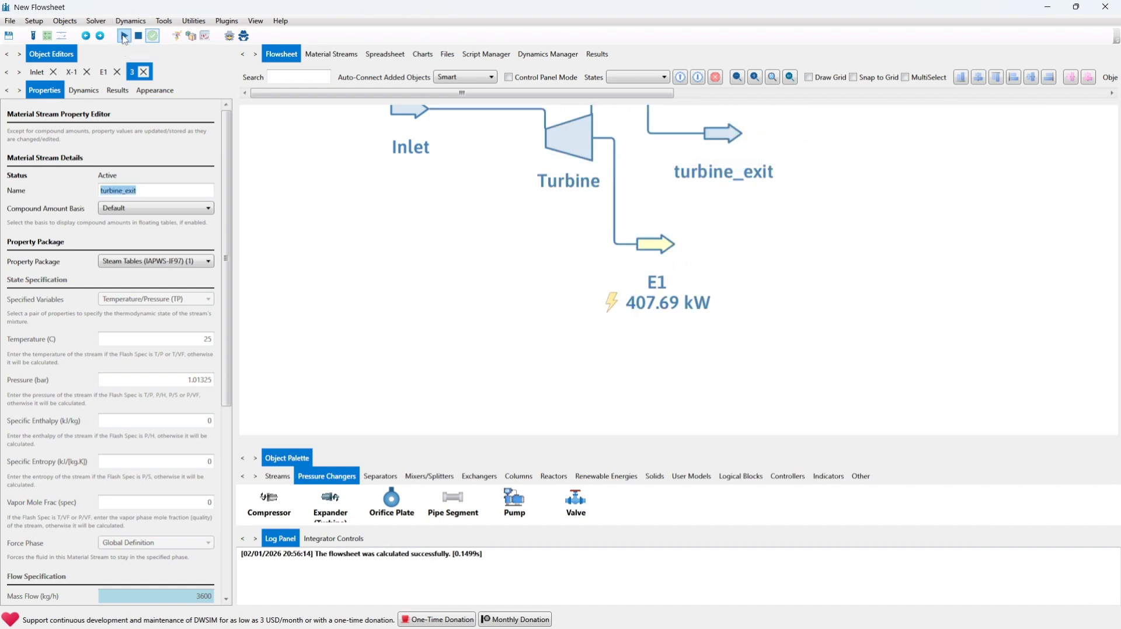
click(735, 144)
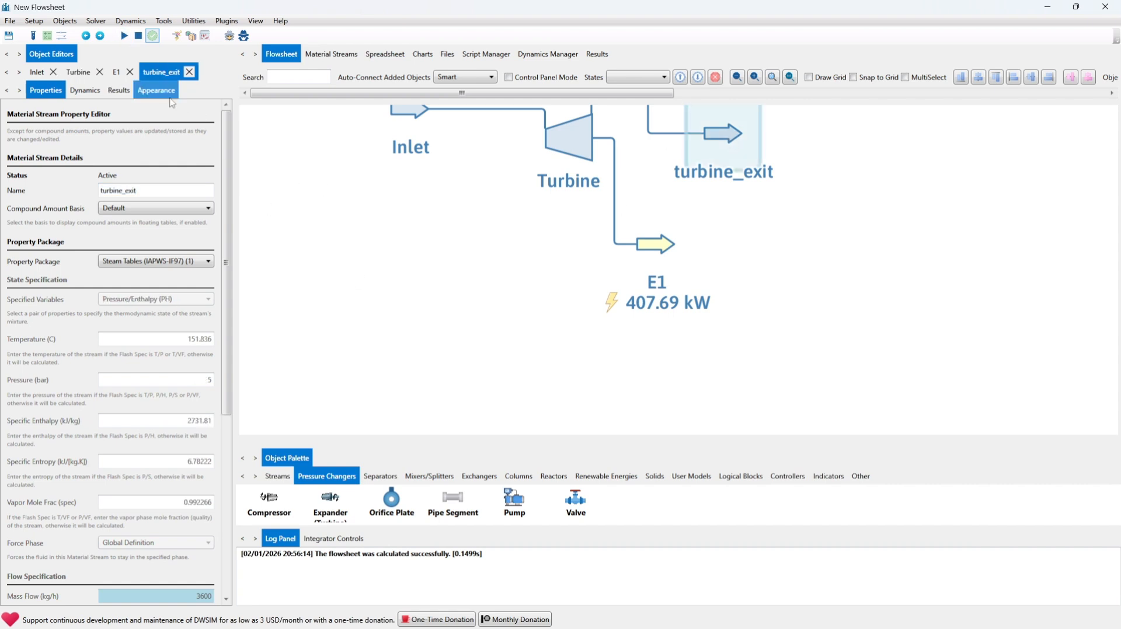
click(129, 96)
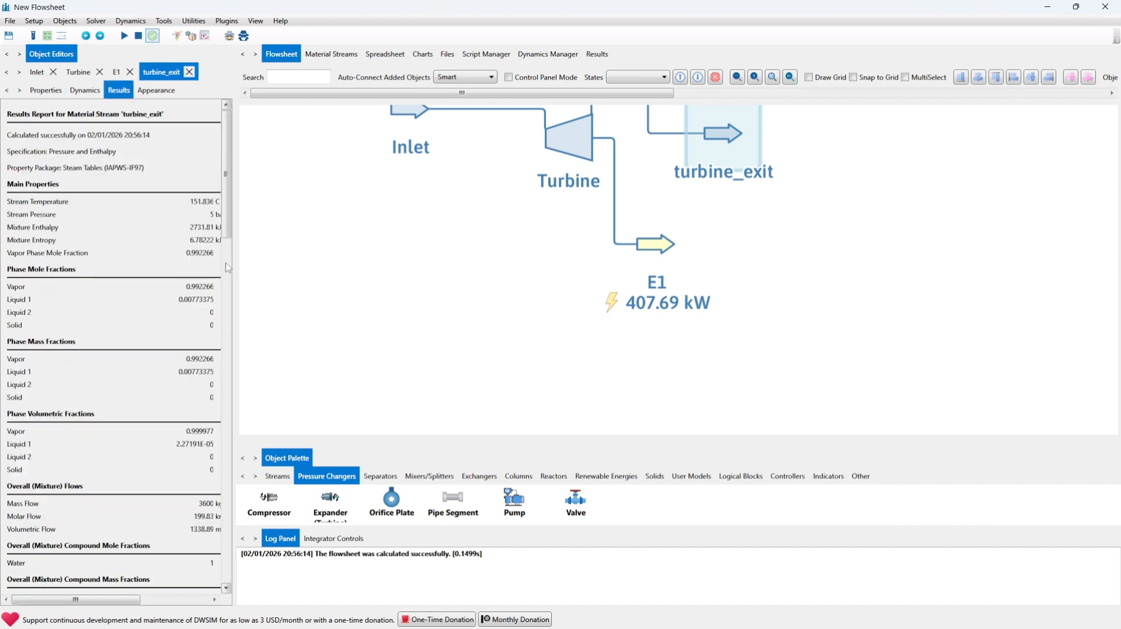
drag(232, 270, 250, 273)
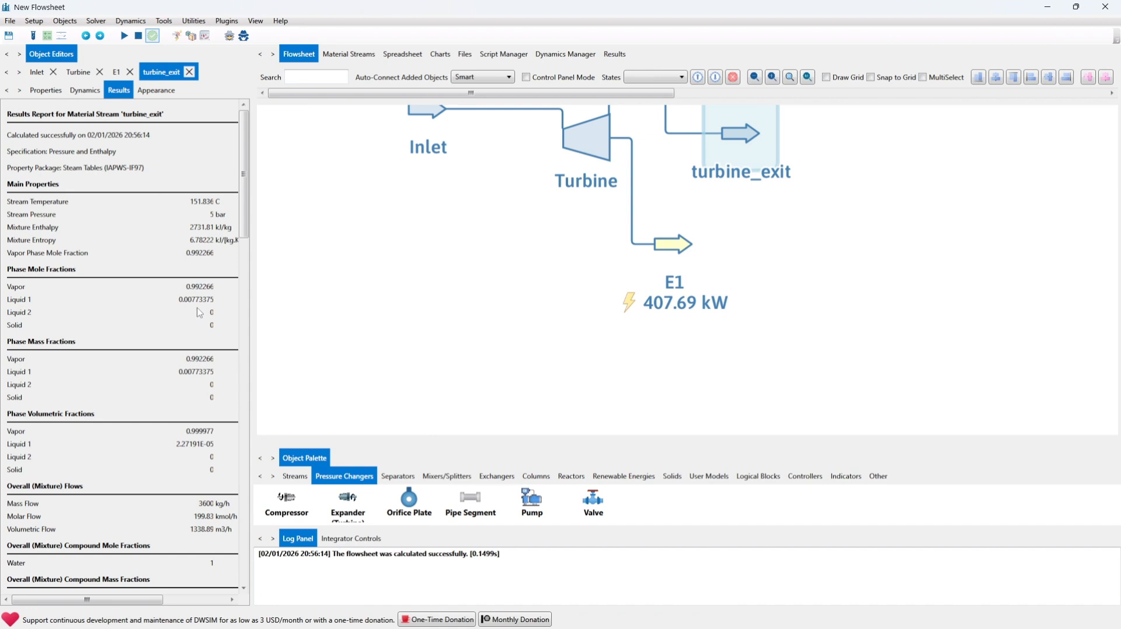
Step: Place an auto-connected Cooler on the flowsheet, below and downstream of the turbine_exit stream
drag(416, 292, 372, 290)
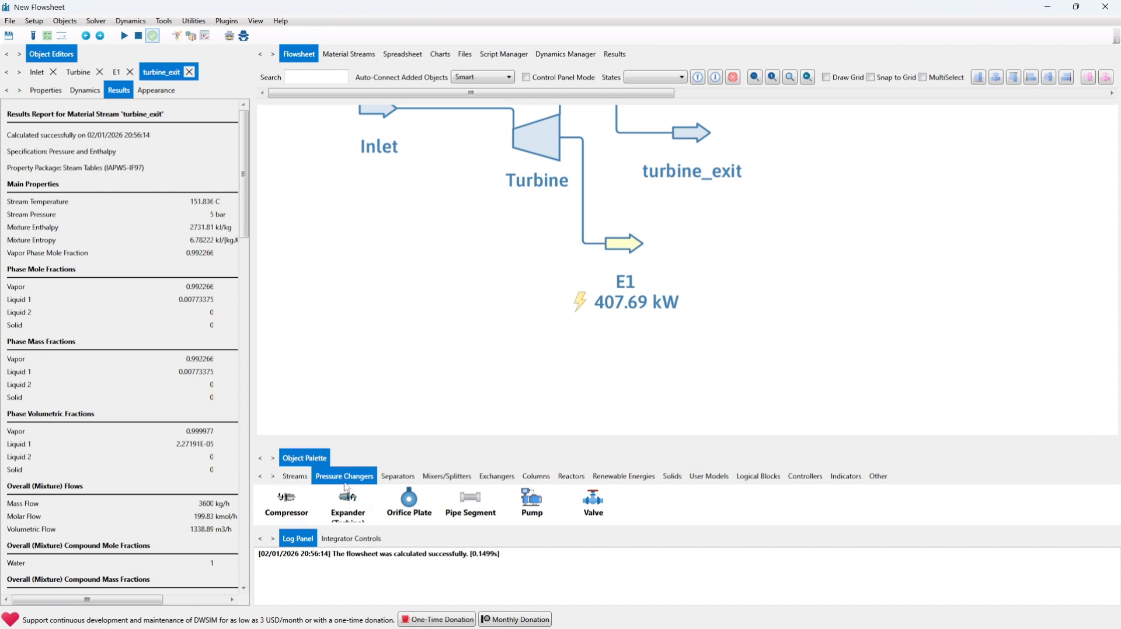
click(501, 477)
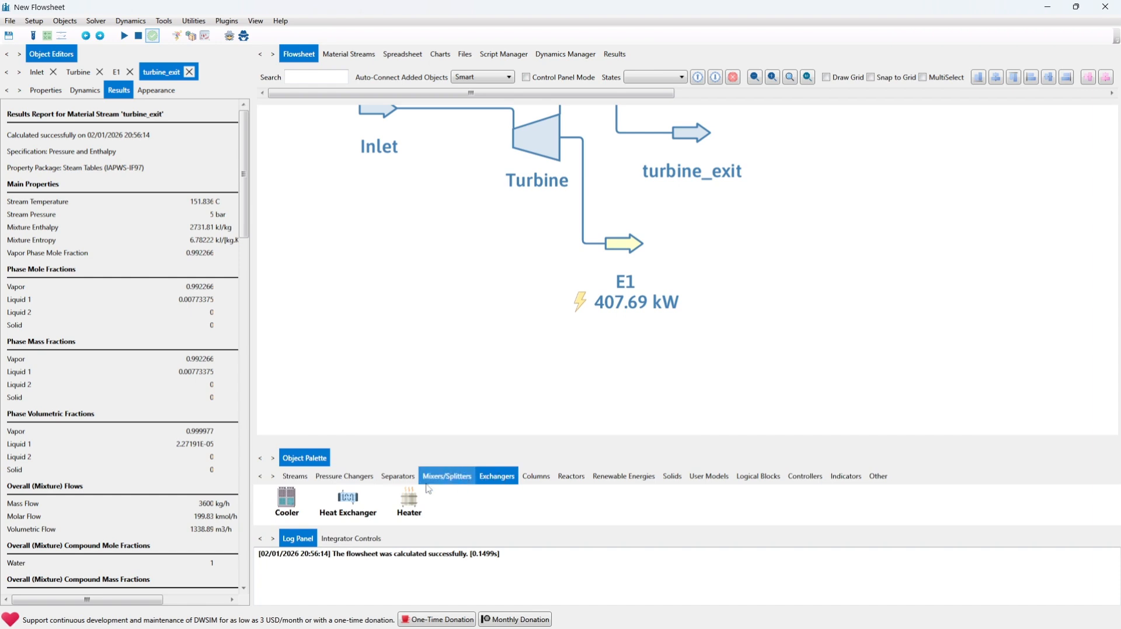
drag(289, 514, 787, 331)
drag(711, 377, 627, 330)
scroll(614, 347, down, 3)
Step: Check the cooler's inlet, outlet and energy stream connections and look at its outlet stream's properties
click(688, 256)
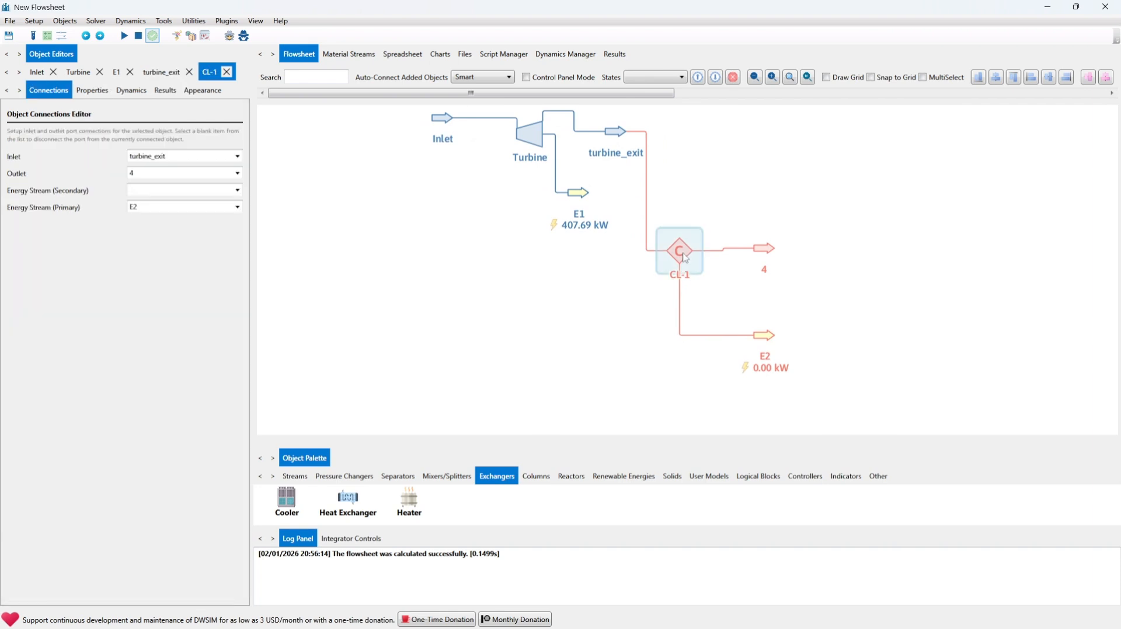
click(639, 299)
click(690, 260)
click(630, 285)
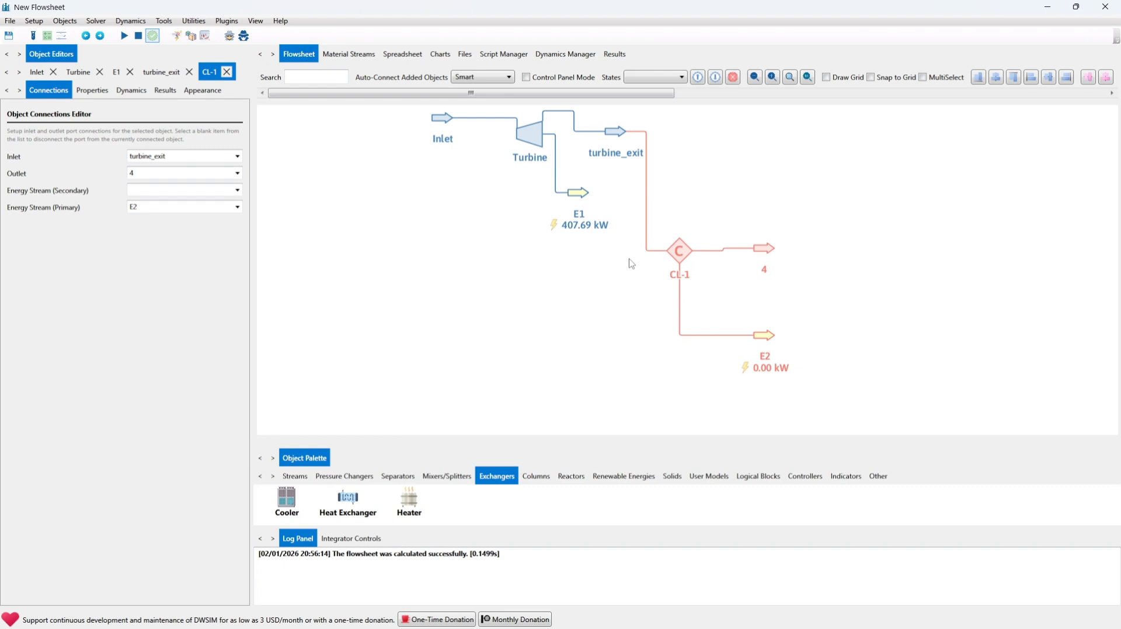
click(684, 252)
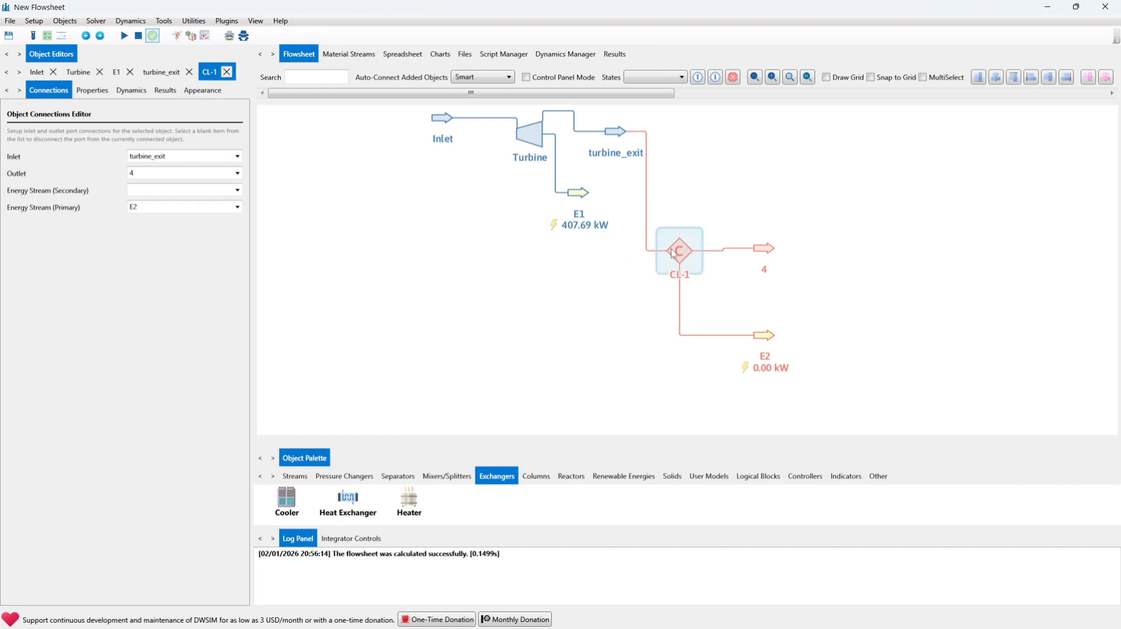
click(573, 304)
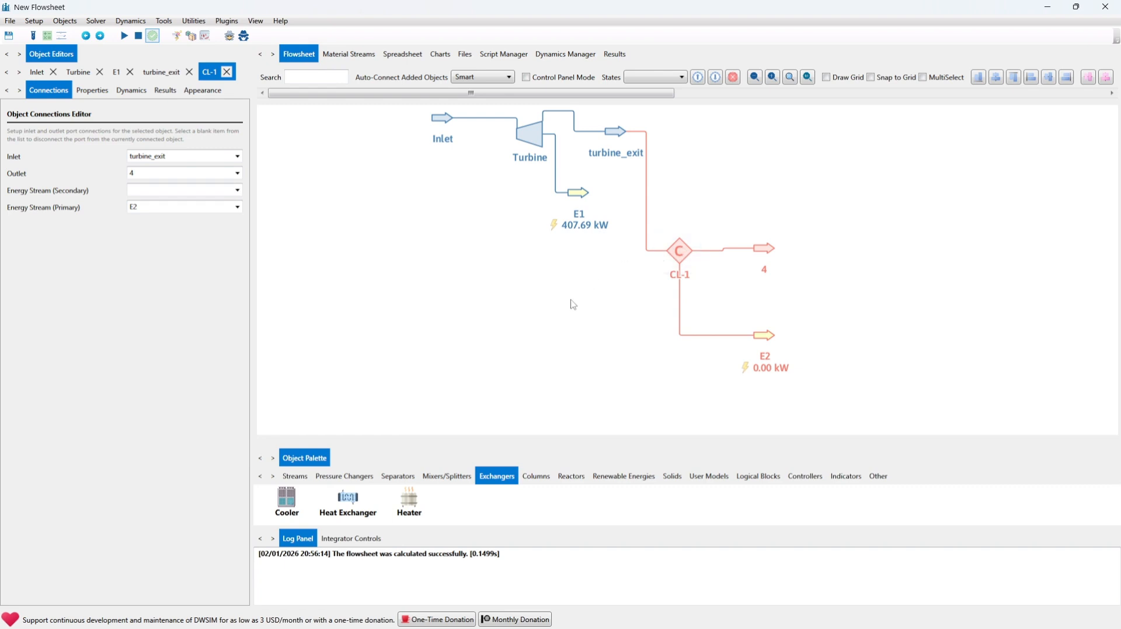
click(774, 259)
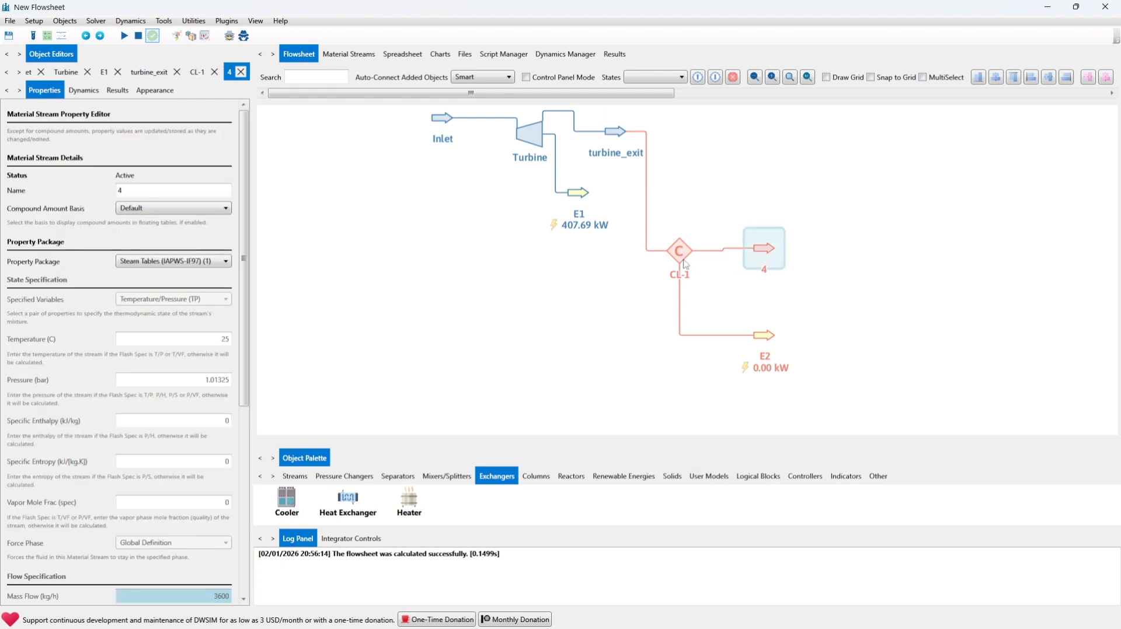
click(686, 264)
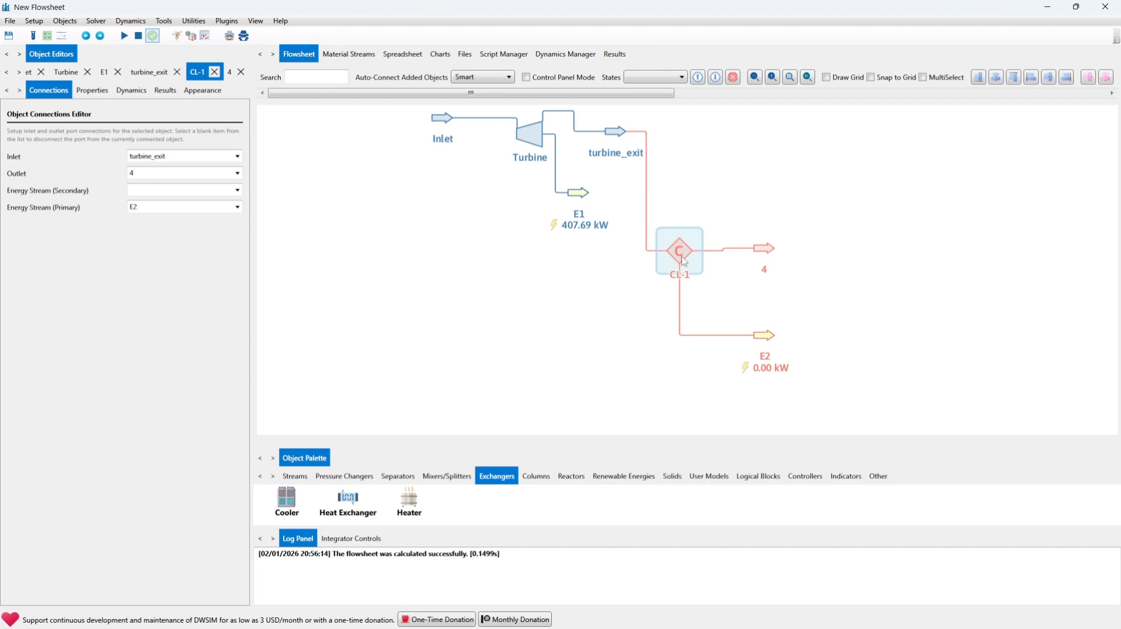
Step: Rename the cooler to Condenser and set its calculation mode to Outlet Vapor Fraction
click(105, 99)
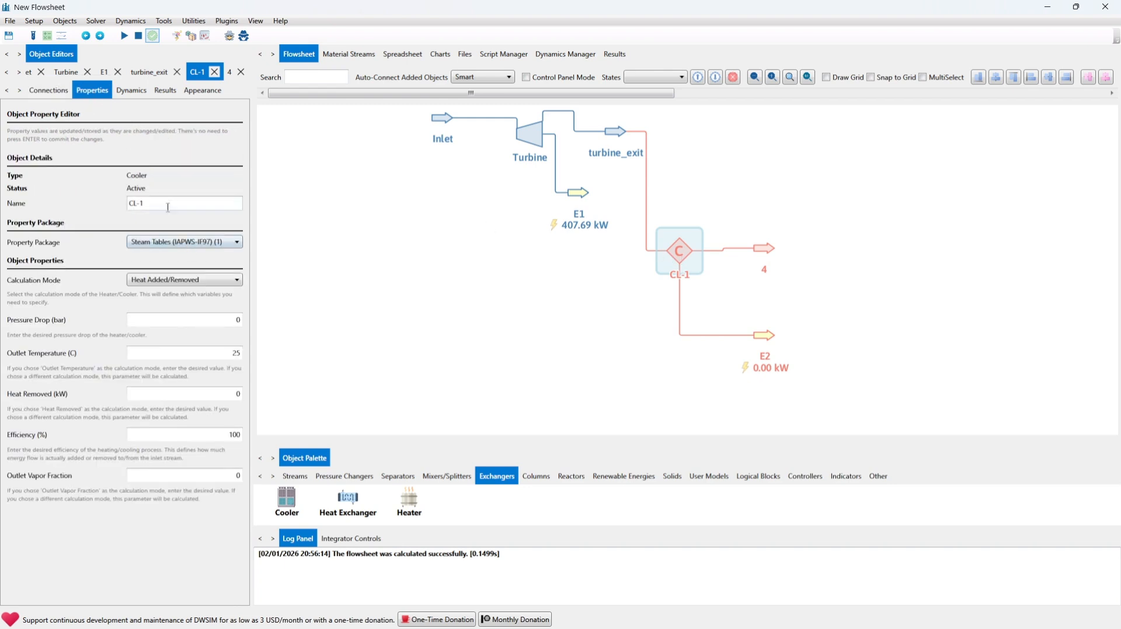
double_click(150, 202)
text(Conde)
key(BackSpace)
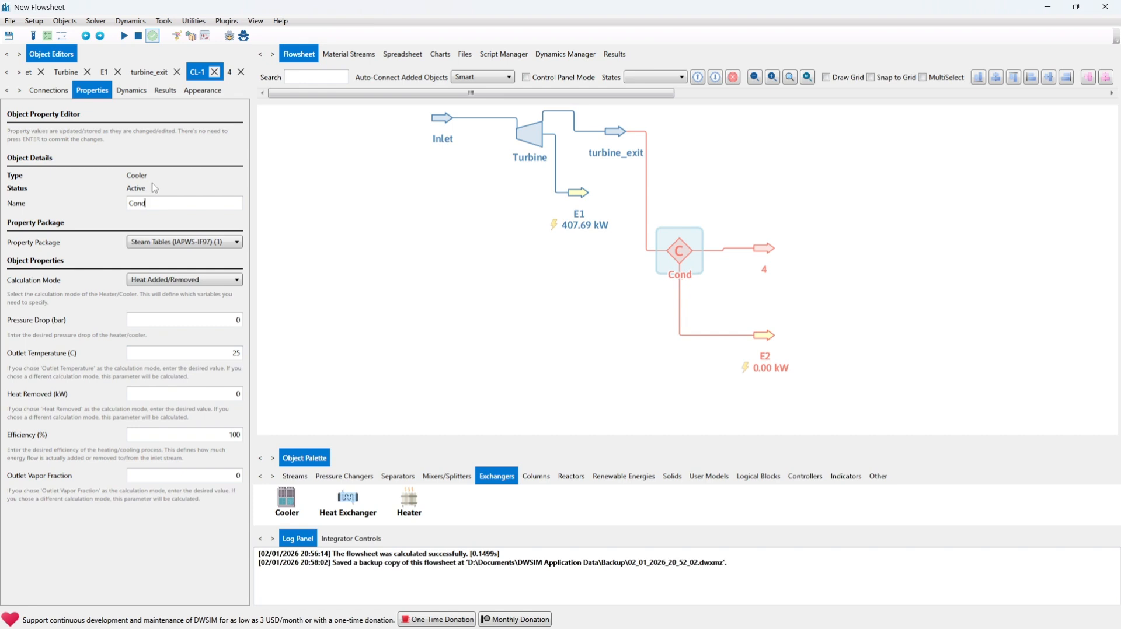
text(enser)
click(194, 288)
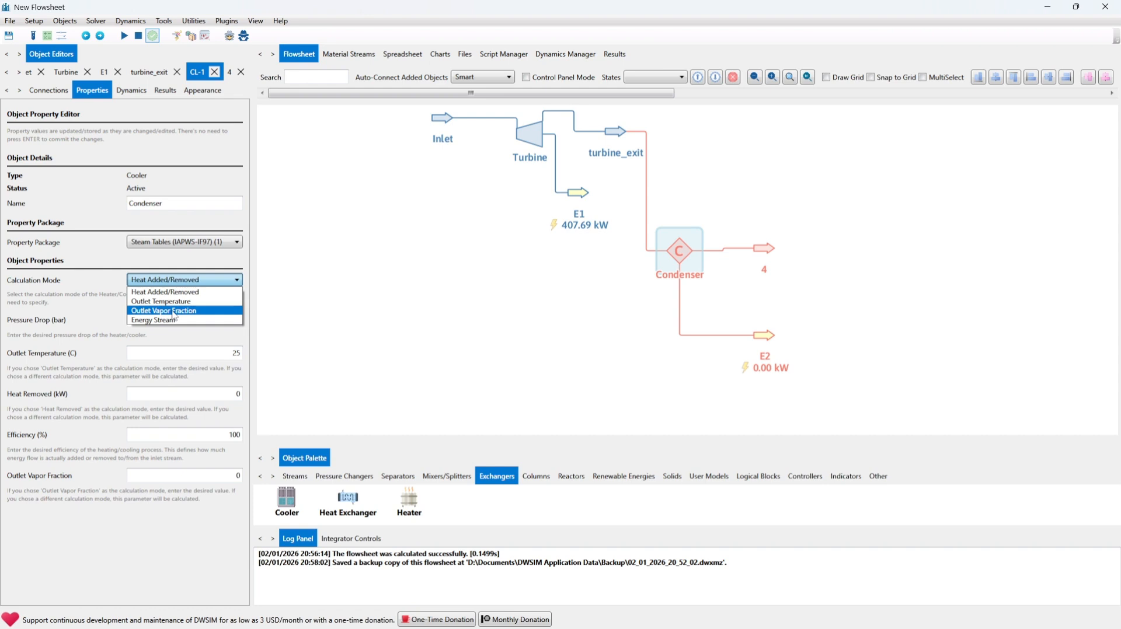
click(173, 313)
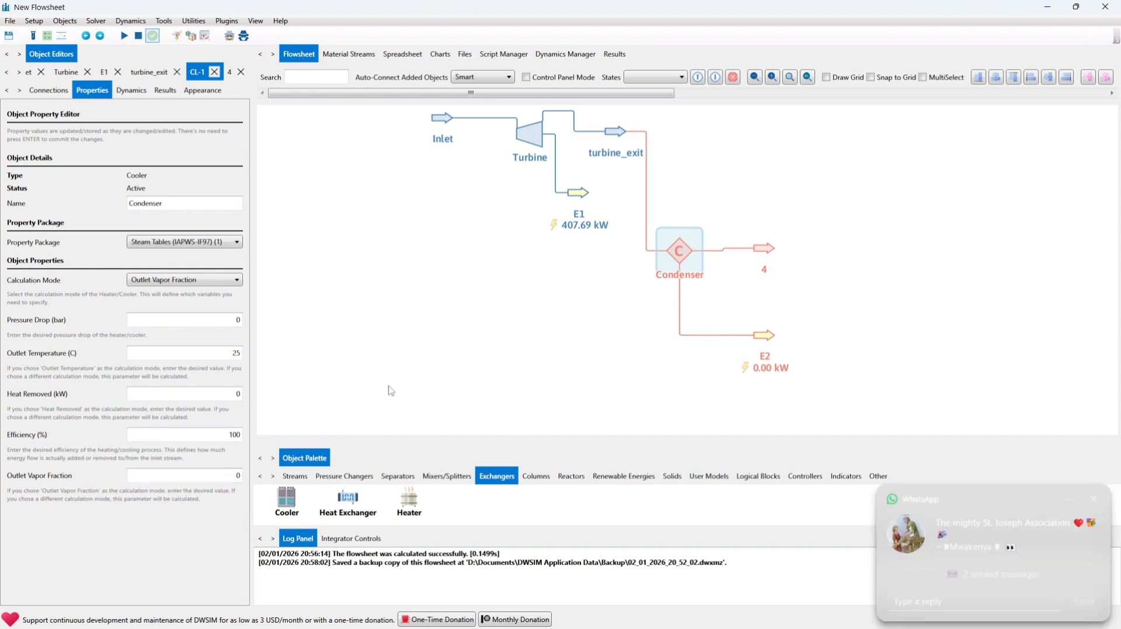
Step: Move the condenser's outlet stream 4 to the lower left of the condenser on the flowsheet
click(579, 278)
drag(620, 300, 670, 239)
drag(821, 201, 646, 261)
click(565, 319)
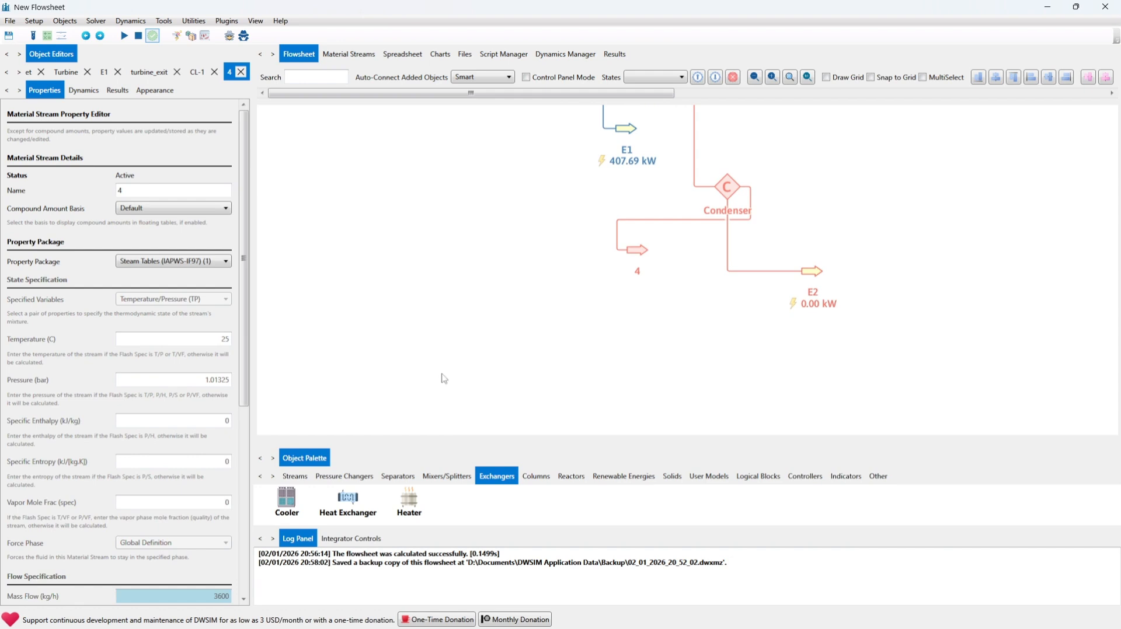
Step: Place an auto-connected Pump below stream 4 and move stream 4 to just above the pump's inlet side
click(354, 477)
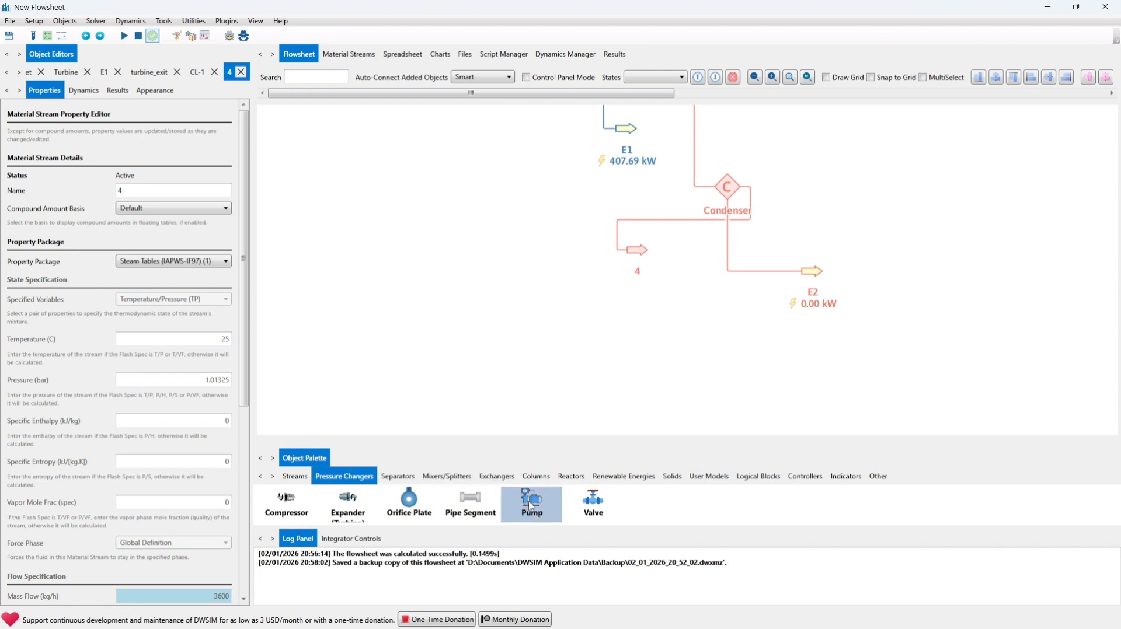
drag(530, 505, 483, 282)
drag(633, 313, 659, 319)
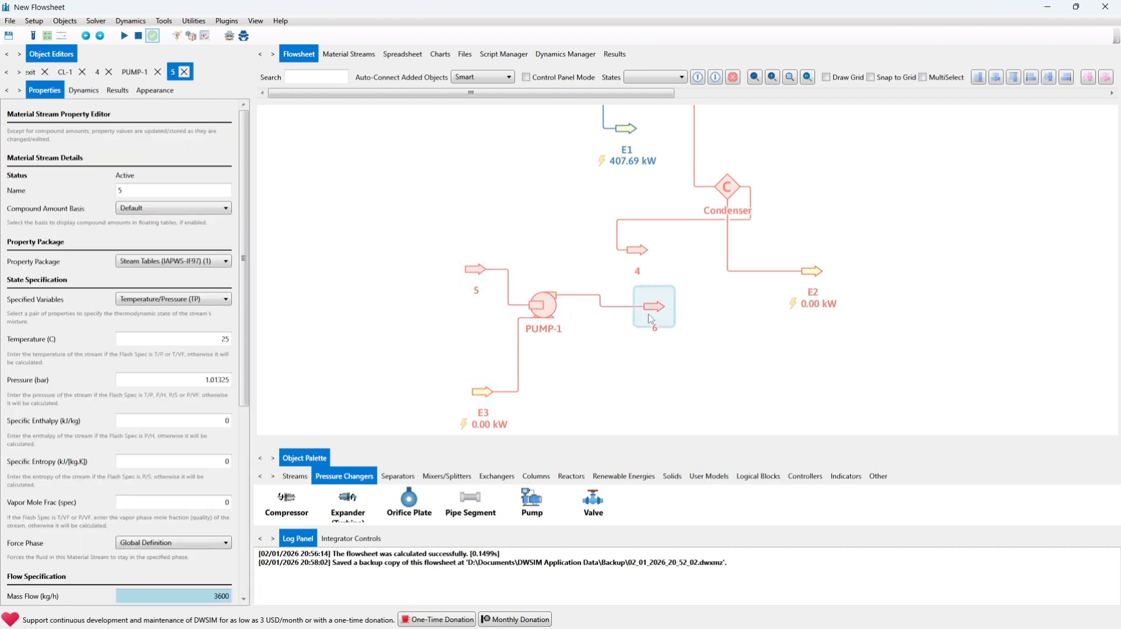
click(642, 256)
drag(646, 253, 505, 242)
click(543, 314)
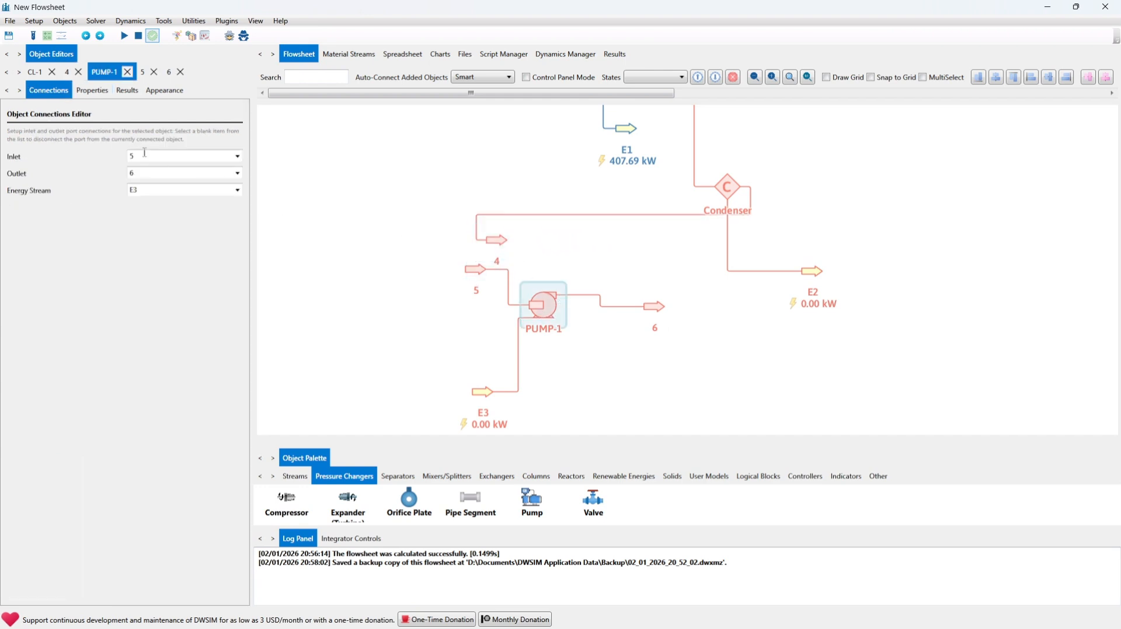
click(238, 157)
click(237, 157)
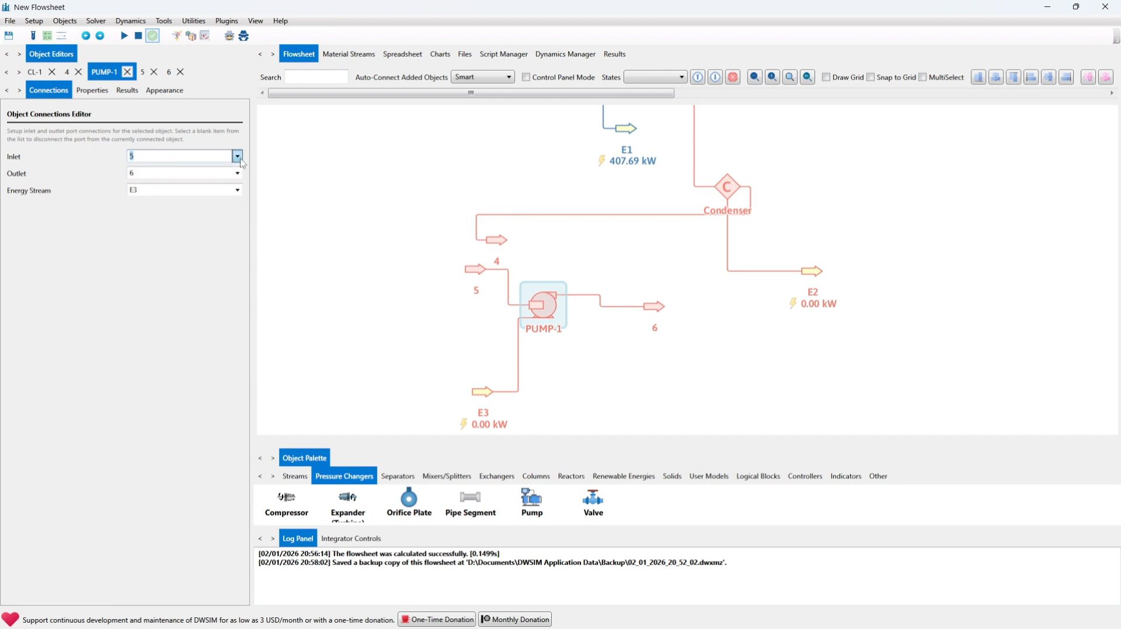
click(277, 189)
Step: Rename the condenser's outlet stream 4 to Pump-inlet and connect it as the inlet of PUMP-1
click(505, 249)
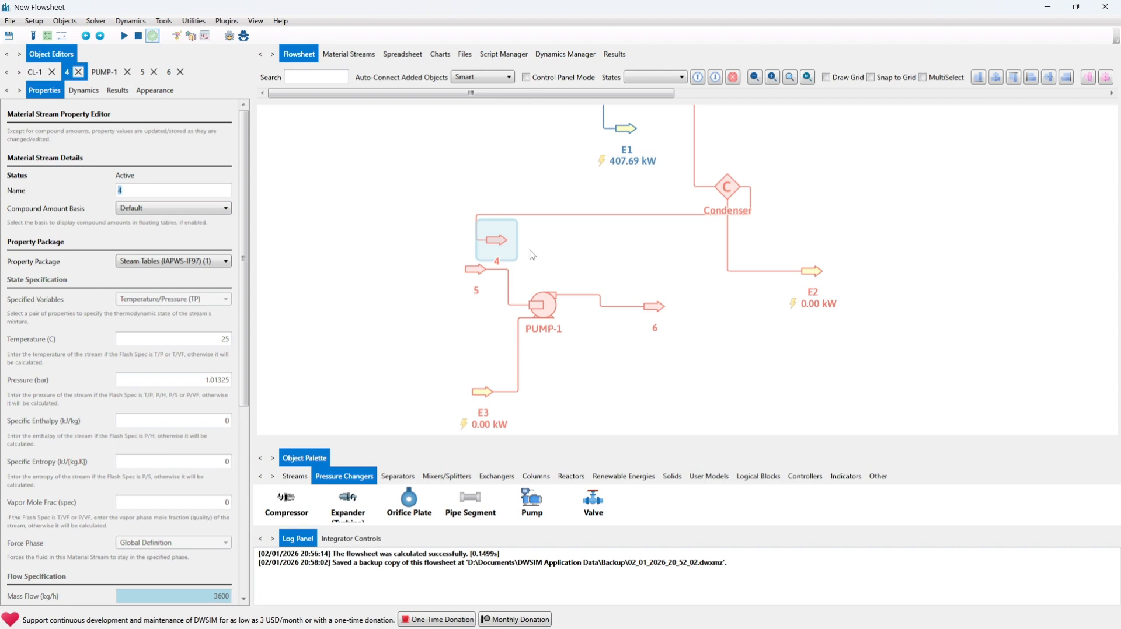
text(Pump-inlet)
click(542, 304)
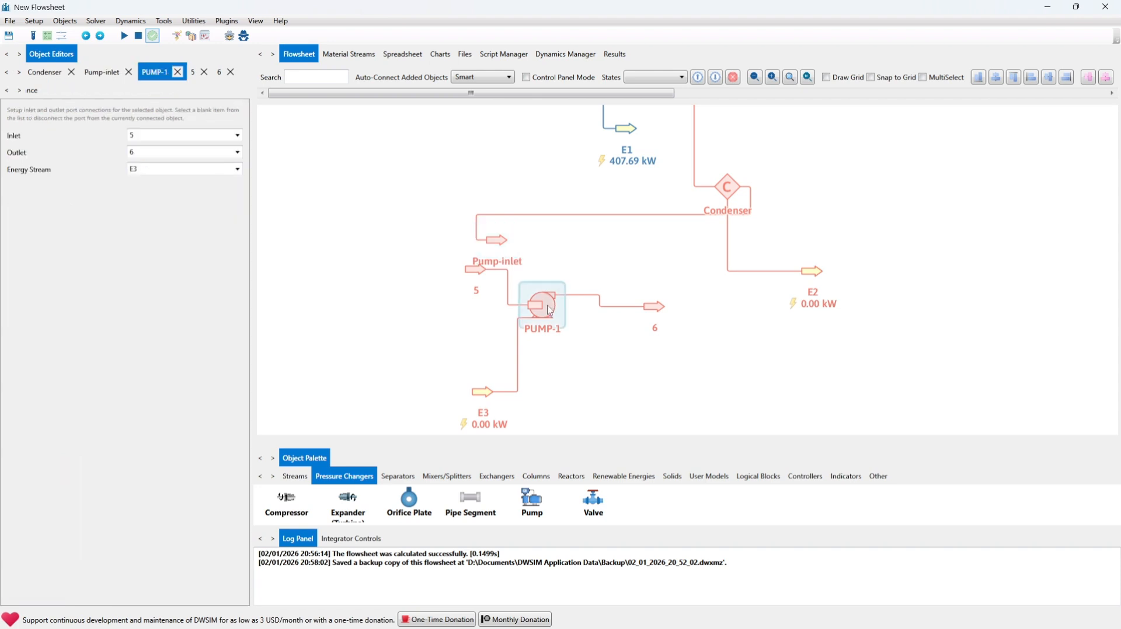
click(236, 136)
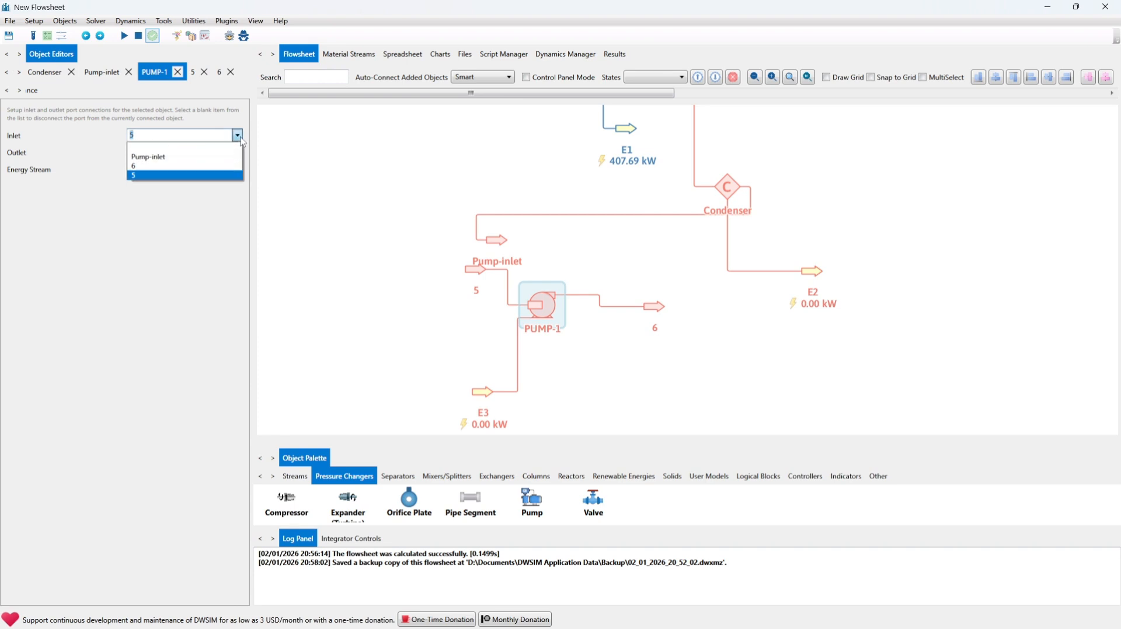
click(192, 157)
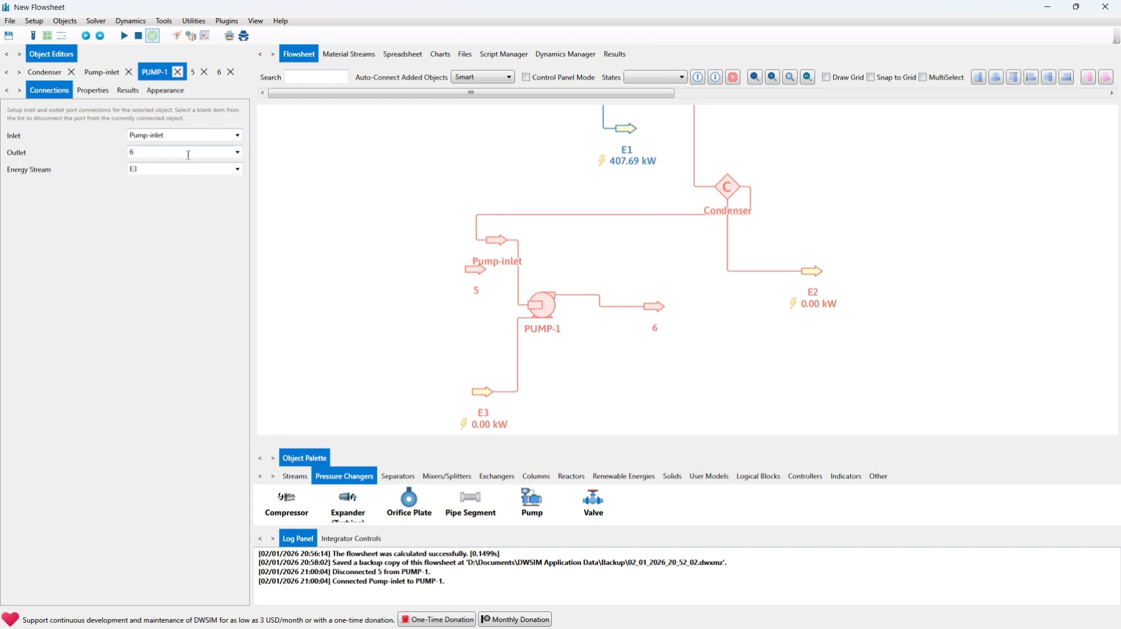
Step: Move the disconnected stream 5 away from the pump and delete it from the flowsheet
drag(474, 280, 383, 280)
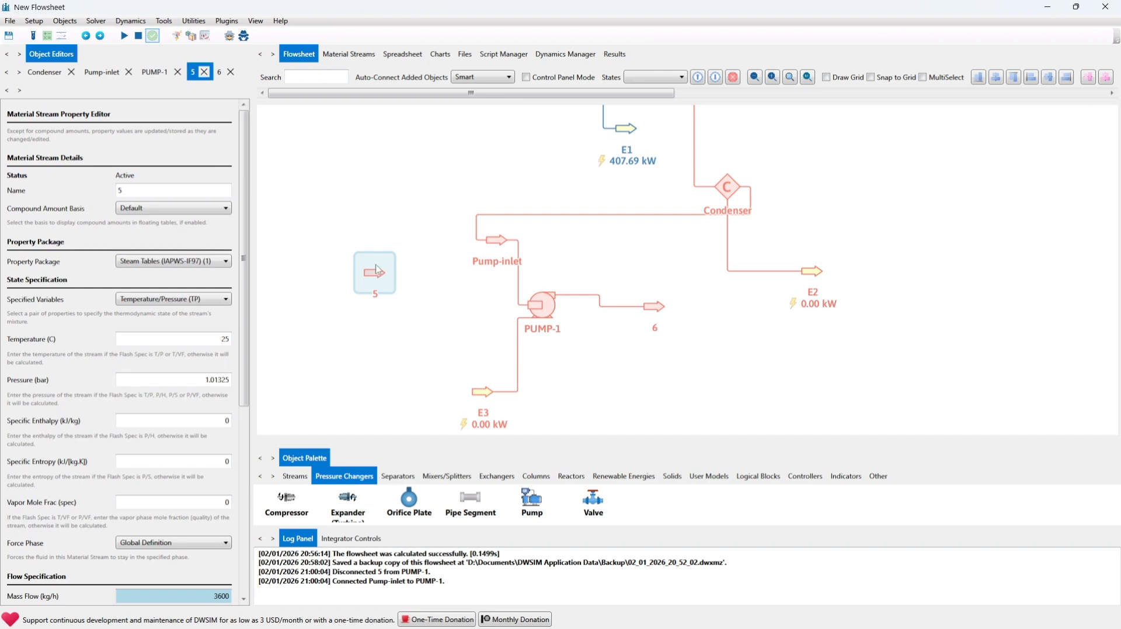
right_click(375, 274)
click(409, 465)
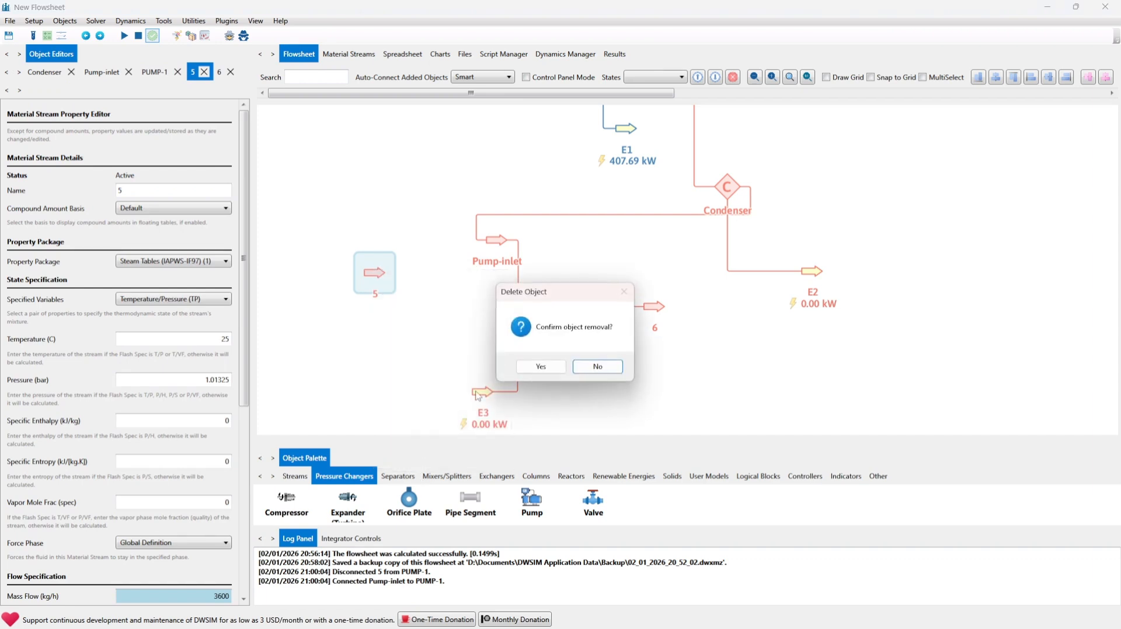
click(531, 371)
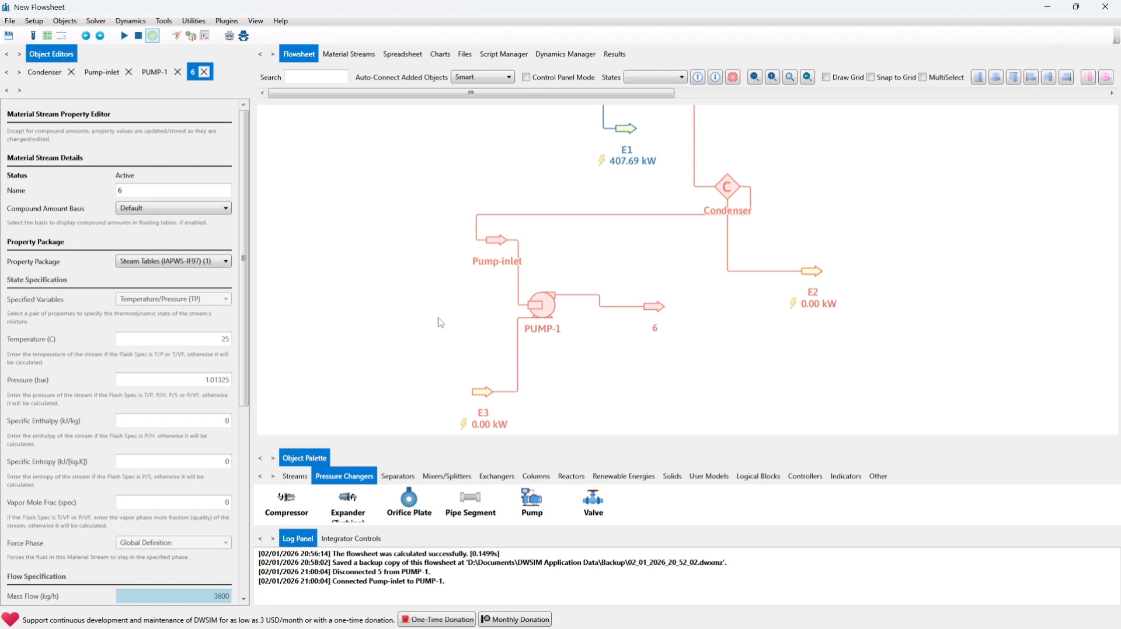
Step: Move PUMP-1 slightly to the right, away from its inlet and energy streams on the flowsheet
drag(607, 271, 633, 355)
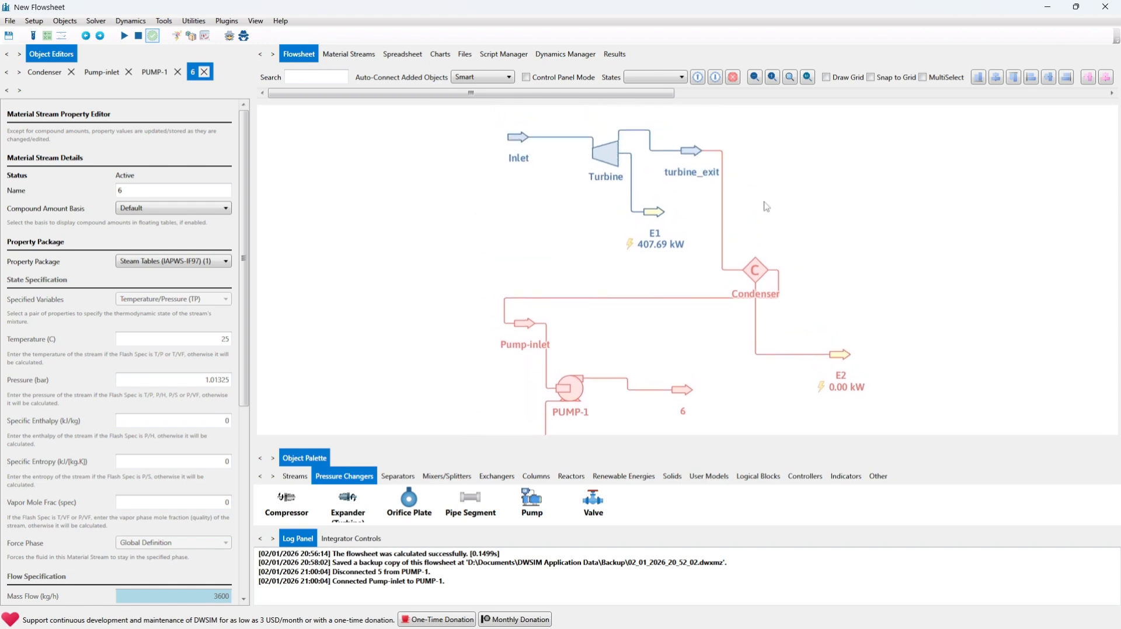
drag(603, 348, 584, 203)
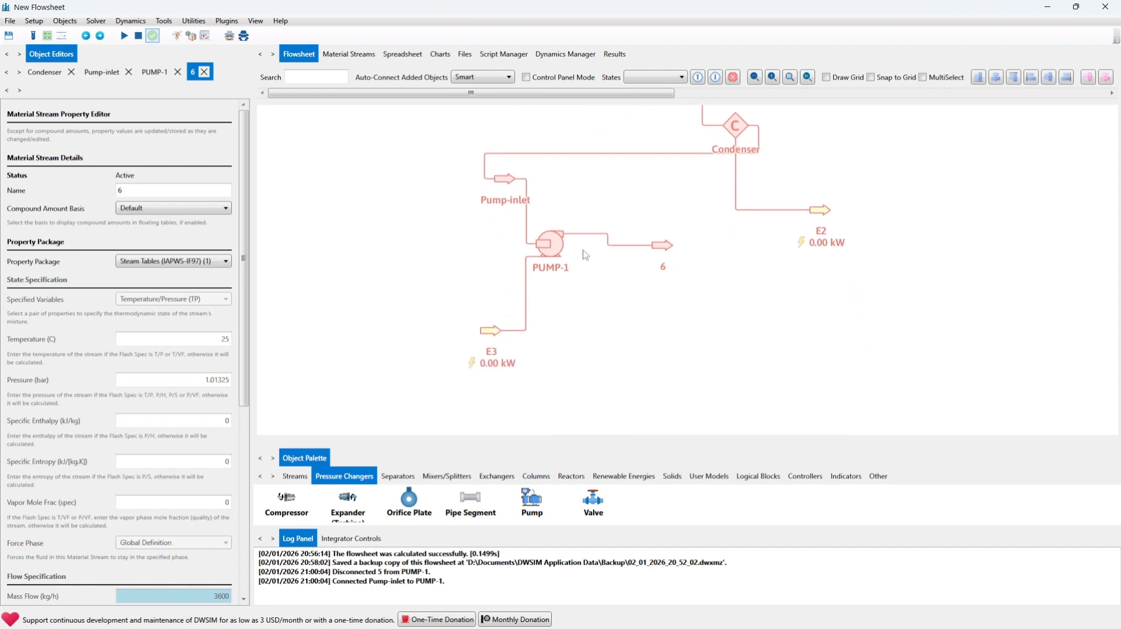
drag(551, 245, 575, 250)
drag(451, 301, 463, 308)
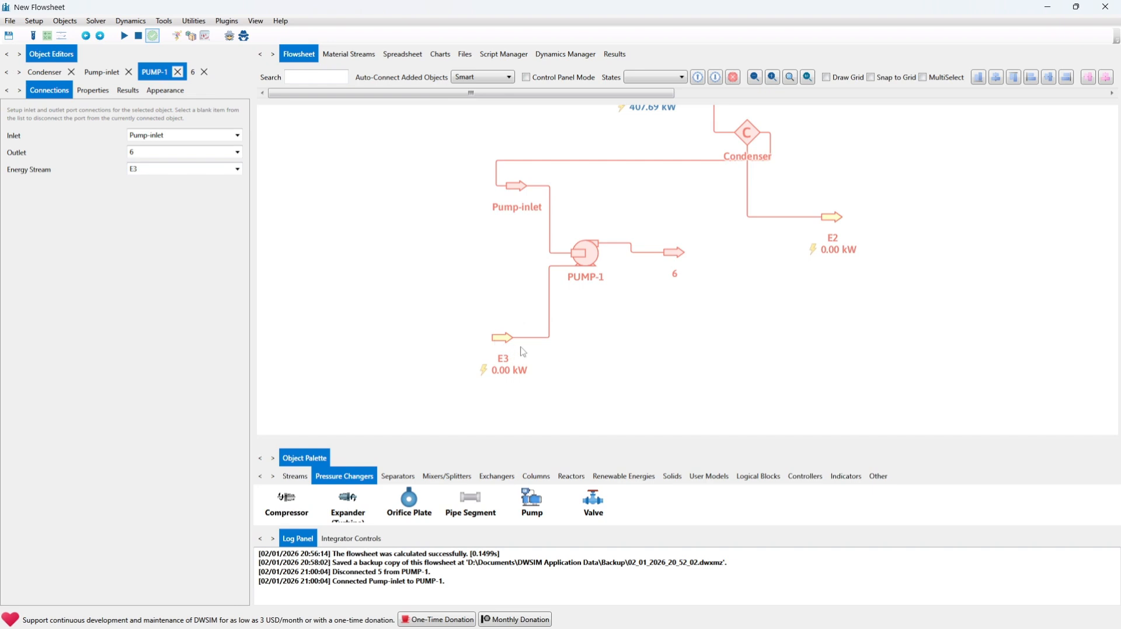
Step: Check the properties of energy stream E3 and the inlet, outlet and energy connections of PUMP-1
click(498, 338)
click(595, 336)
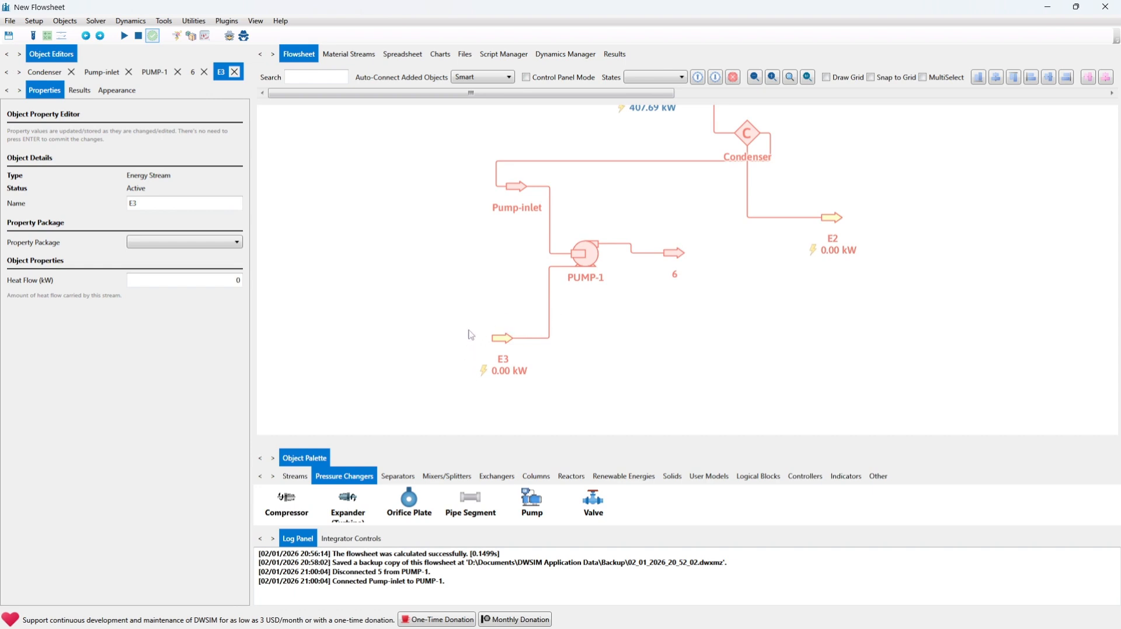
click(585, 254)
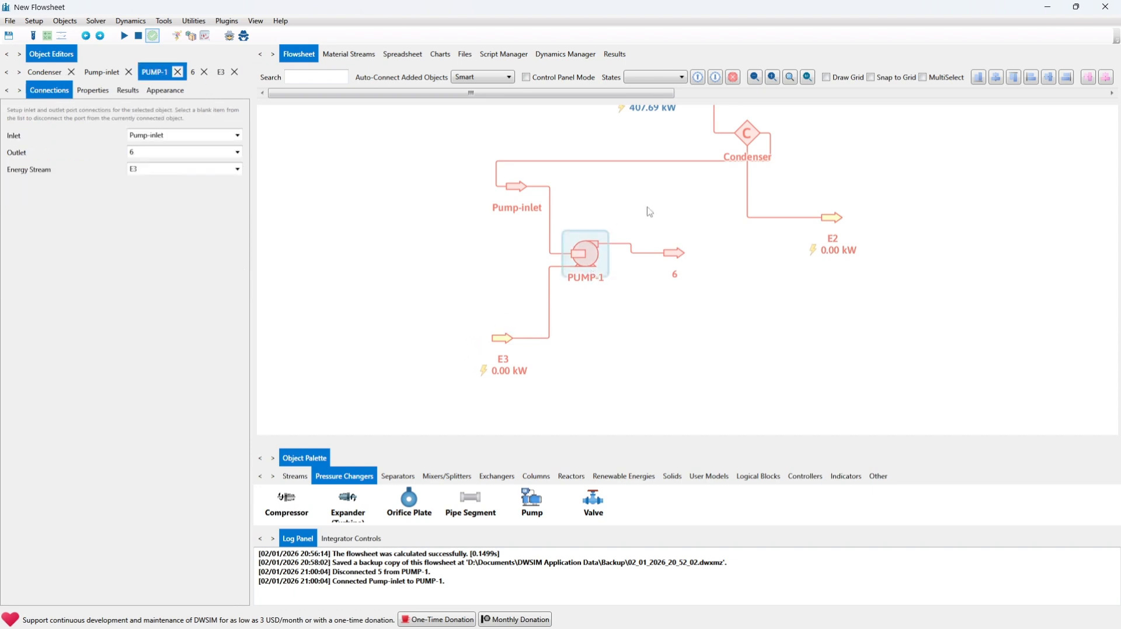
Step: Move the pump's outlet stream 6 well to the left of the Pump-inlet stream and slightly above it
drag(643, 206, 606, 375)
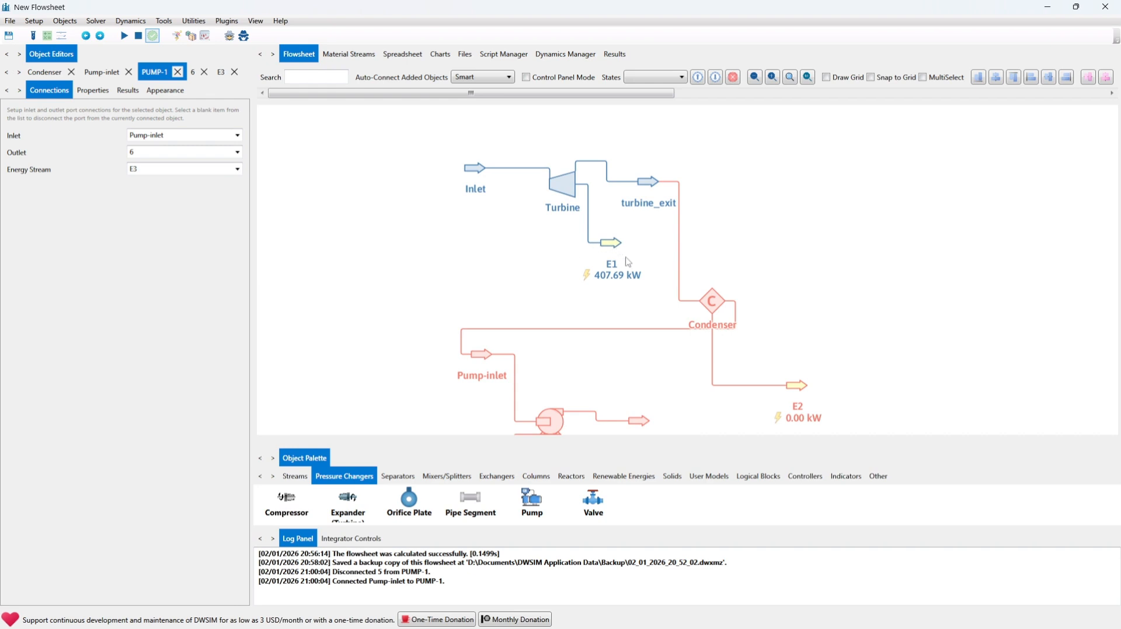
scroll(537, 276, down, 2)
scroll(599, 321, down, 2)
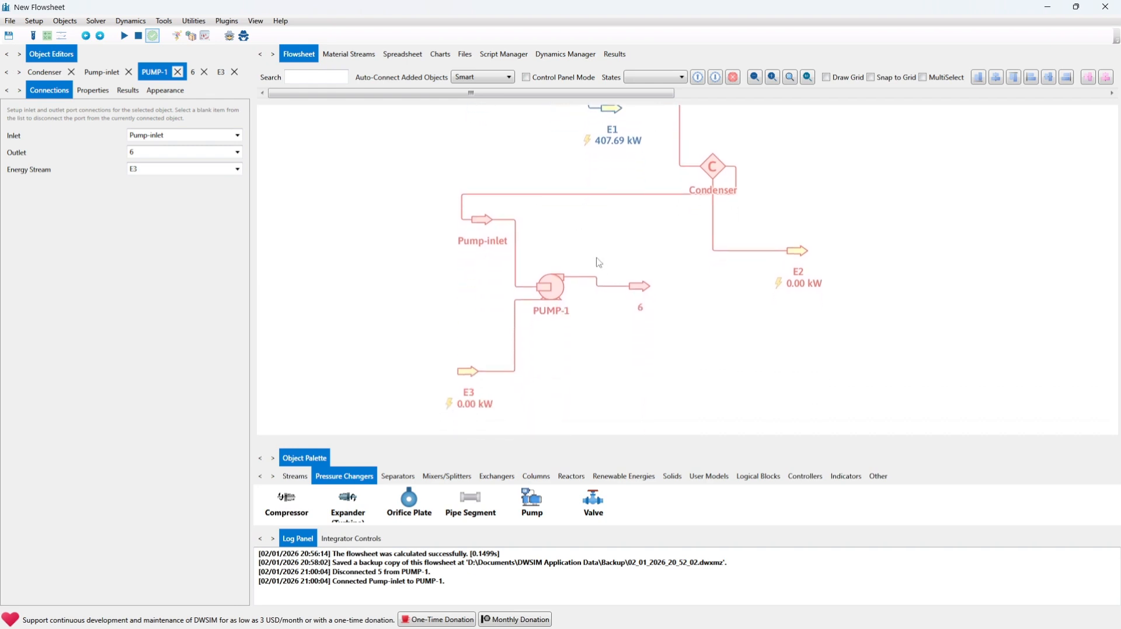
drag(639, 285, 386, 220)
mouse_move(608, 231)
mouse_down()
mouse_move(714, 316)
mouse_move(592, 239)
mouse_up()
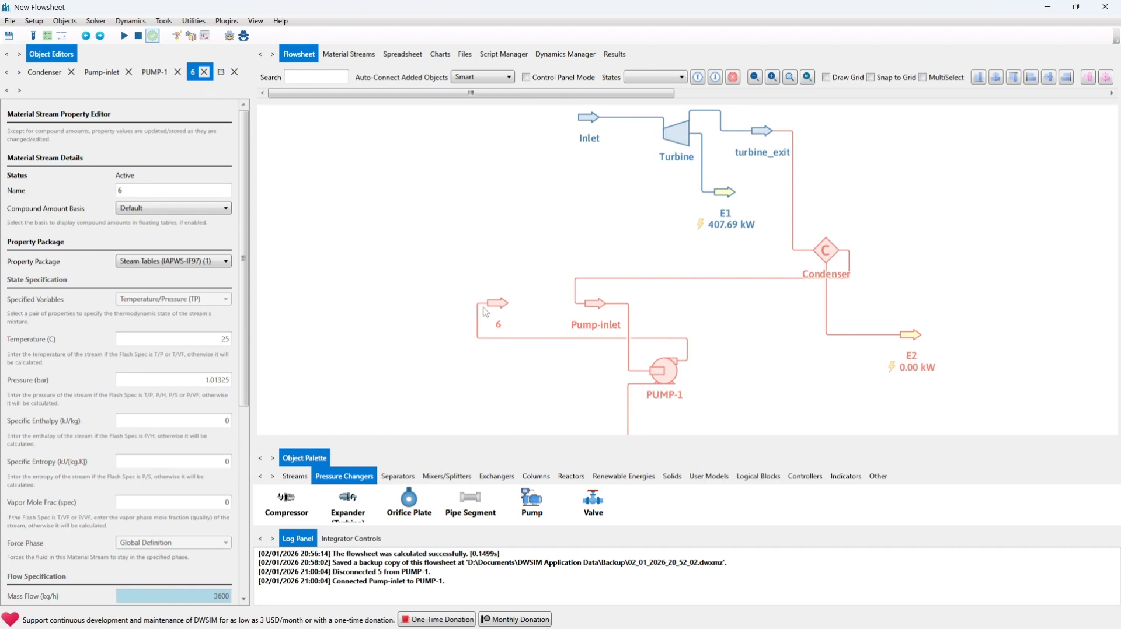
drag(485, 308, 420, 265)
drag(516, 246, 496, 176)
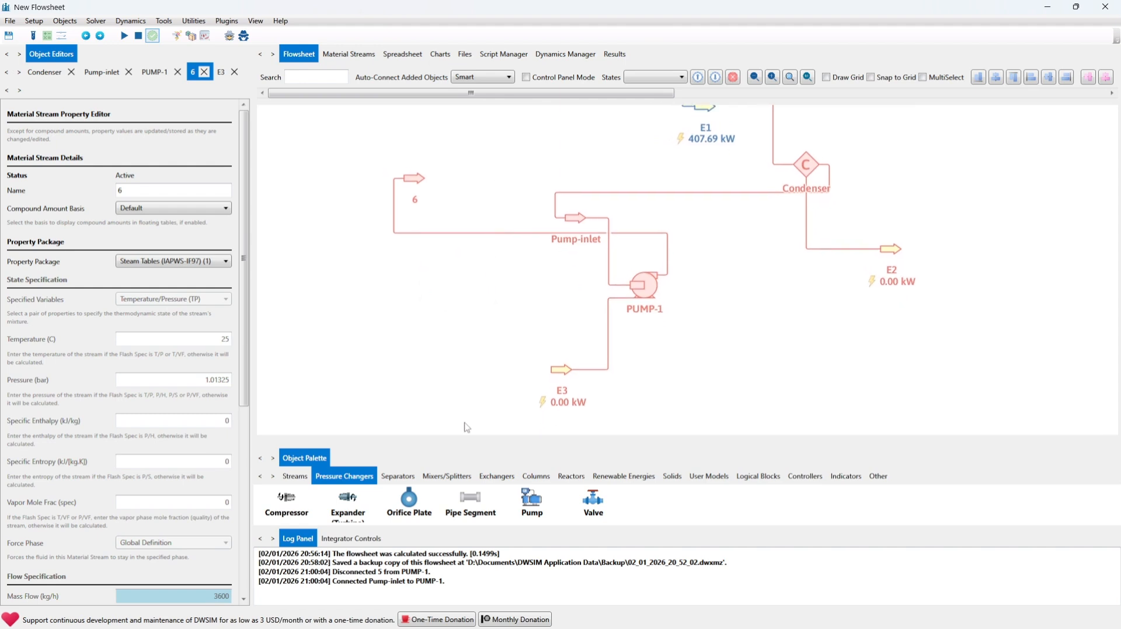
Step: Place an auto-connected Heater between stream 6 and the turbine's Inlet stream, and shift stream 6 further left of the heater
click(495, 482)
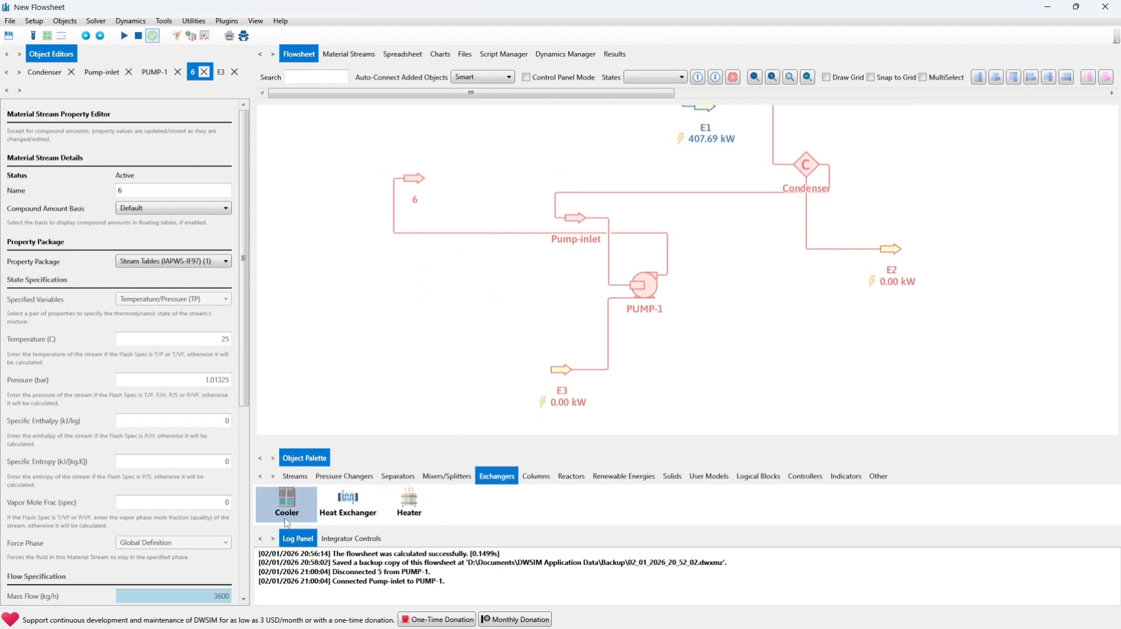
drag(405, 513, 459, 153)
mouse_move(496, 263)
mouse_down()
mouse_move(520, 356)
mouse_move(501, 231)
mouse_up()
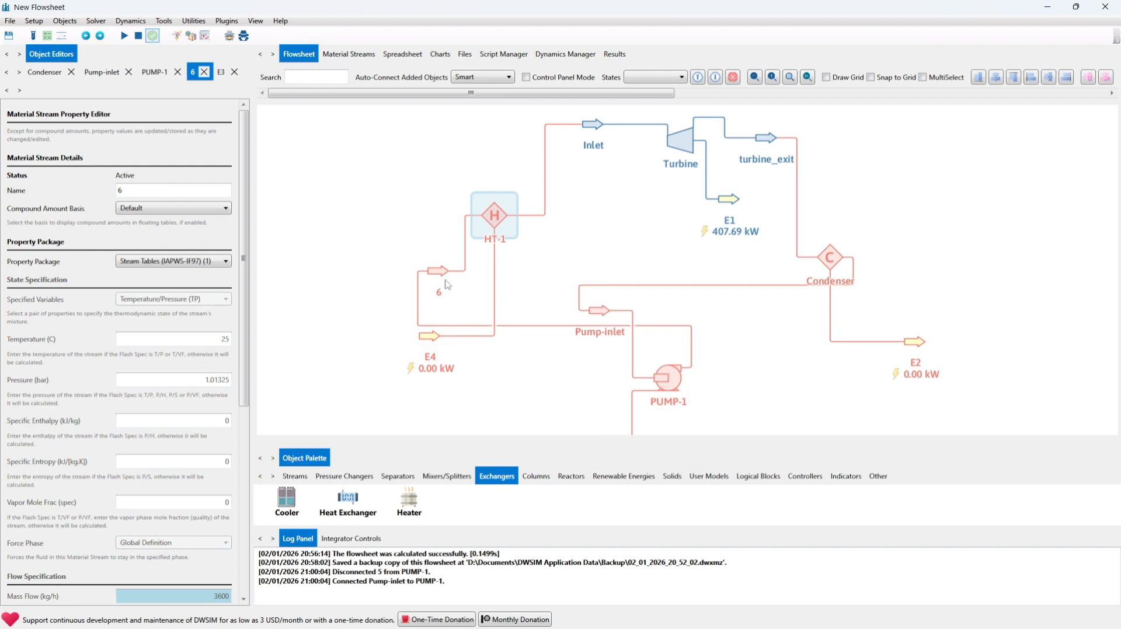
drag(438, 270, 395, 250)
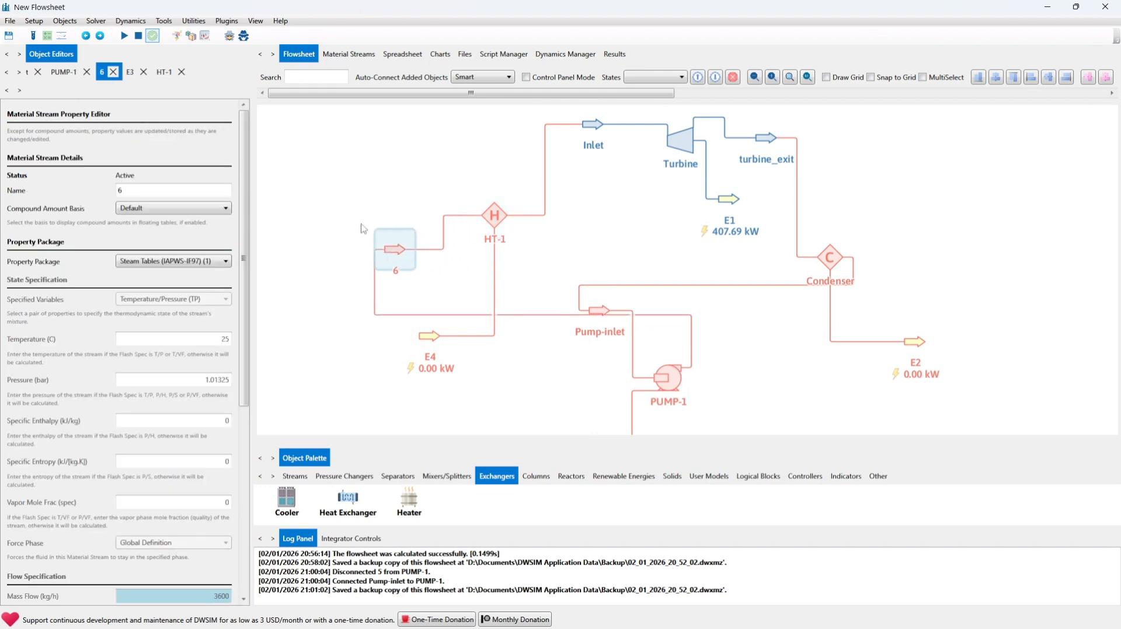
Step: Check the inlet, outlet and energy stream connections of heater HT-1
click(529, 262)
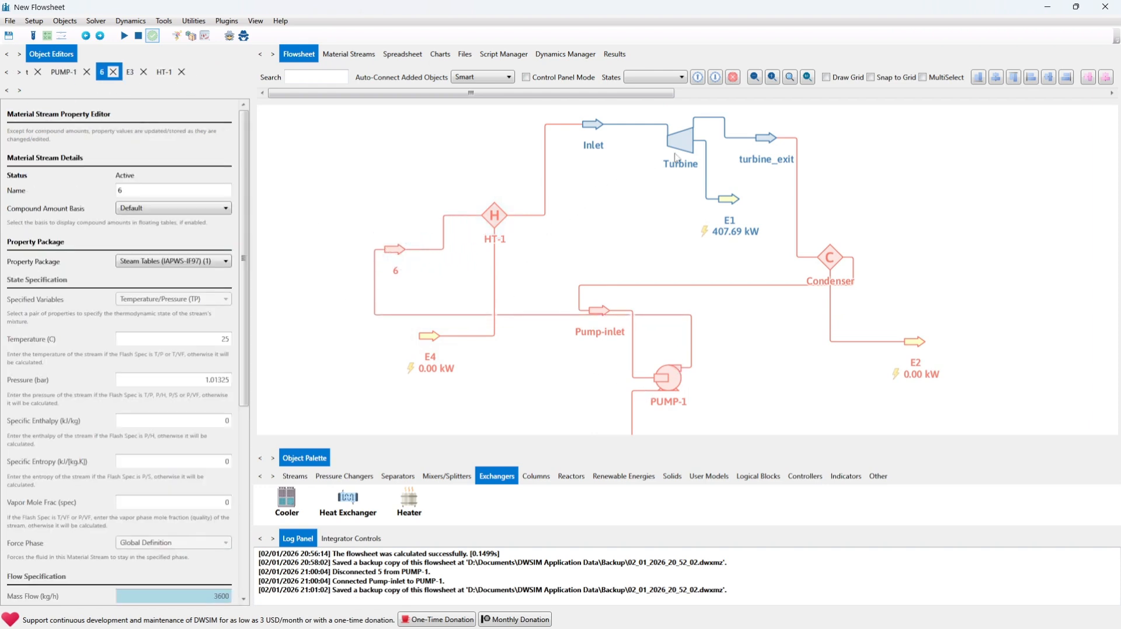
mouse_move(519, 267)
mouse_down()
mouse_move(499, 234)
mouse_move(461, 232)
mouse_move(496, 230)
mouse_move(530, 259)
mouse_up()
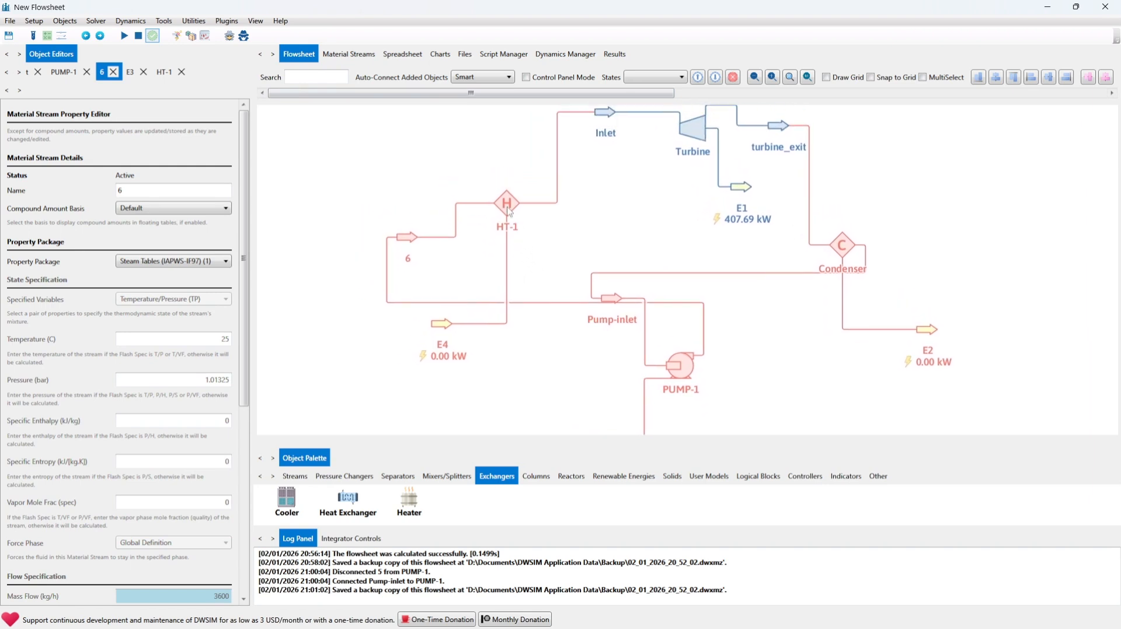
click(508, 208)
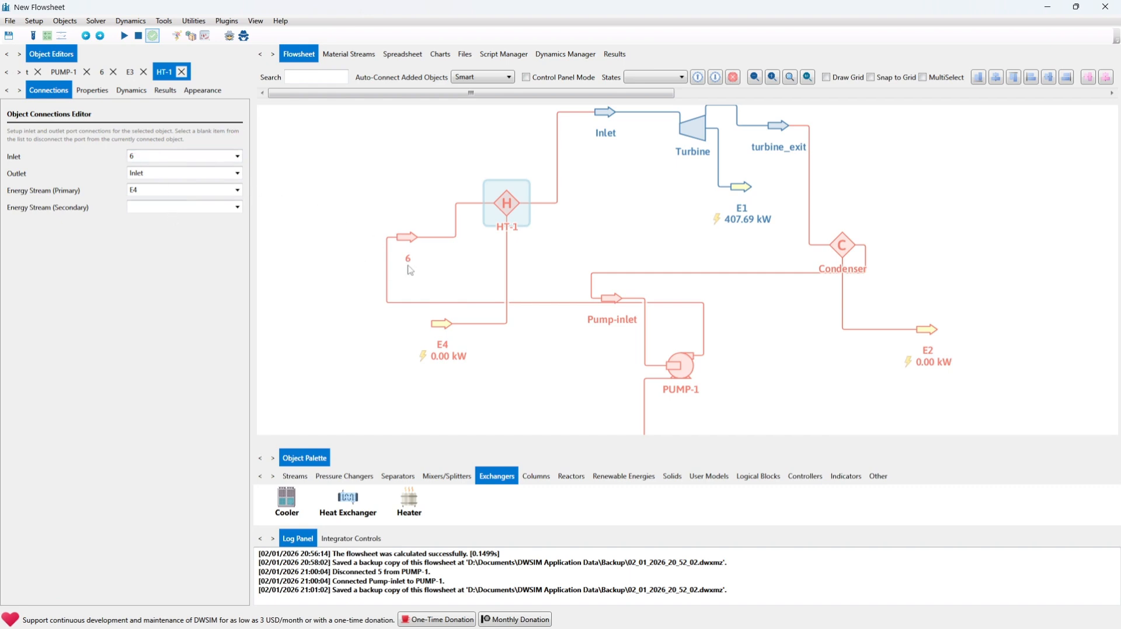
Step: Rename the pump's outlet stream 6 to pump_outlet
drag(407, 266, 430, 240)
click(421, 200)
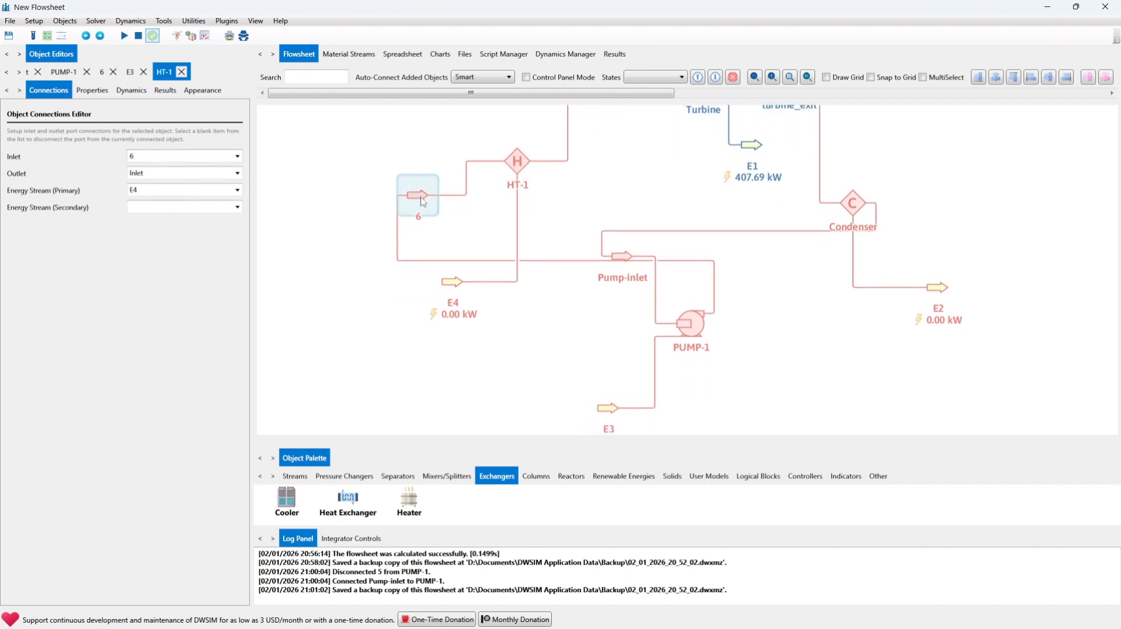
drag(129, 190, 101, 187)
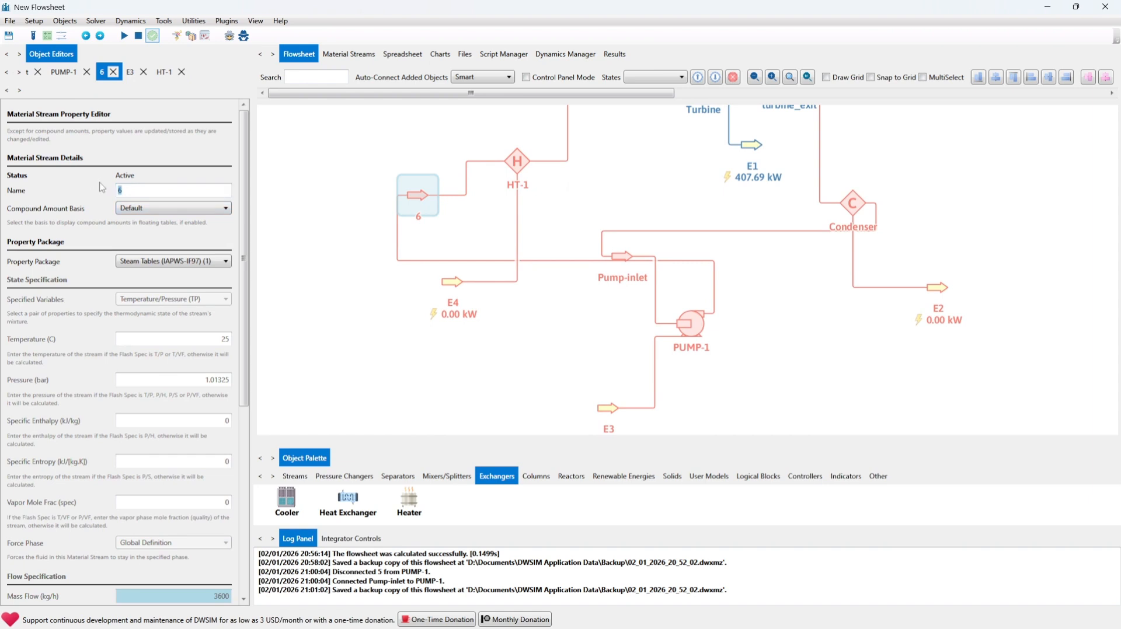
text(pump_ot)
key(BackSpace)
key(BackSpace)
text(outlet)
click(366, 317)
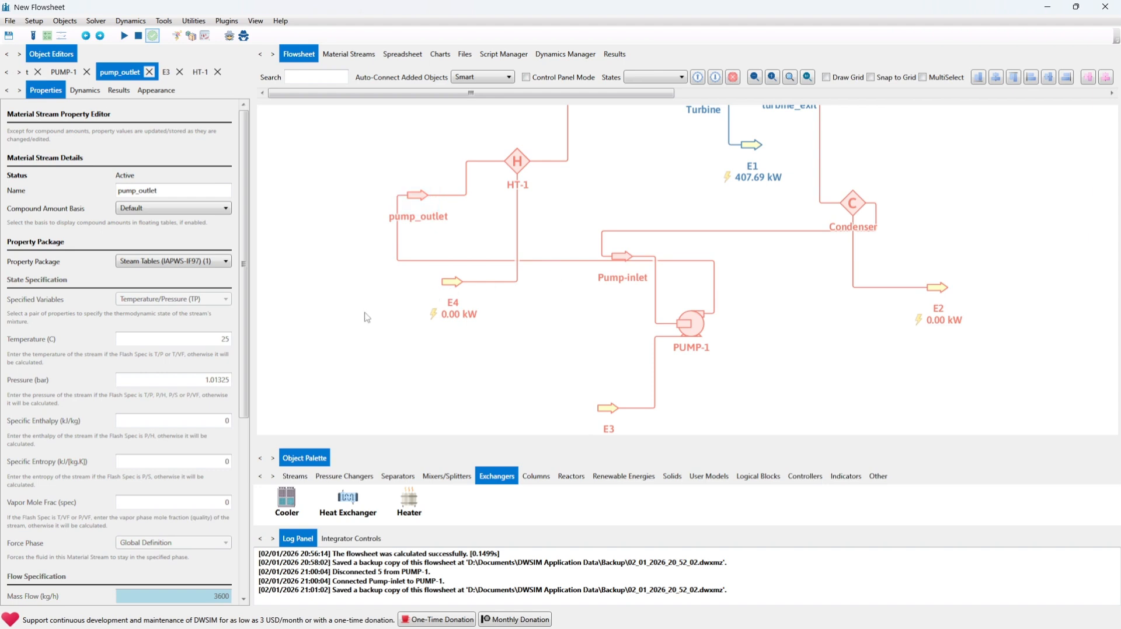
Step: Move PUMP-1 lower and the Pump-inlet stream higher on the flowsheet to separate their connection lines, and select the pump
scroll(353, 283, down, 3)
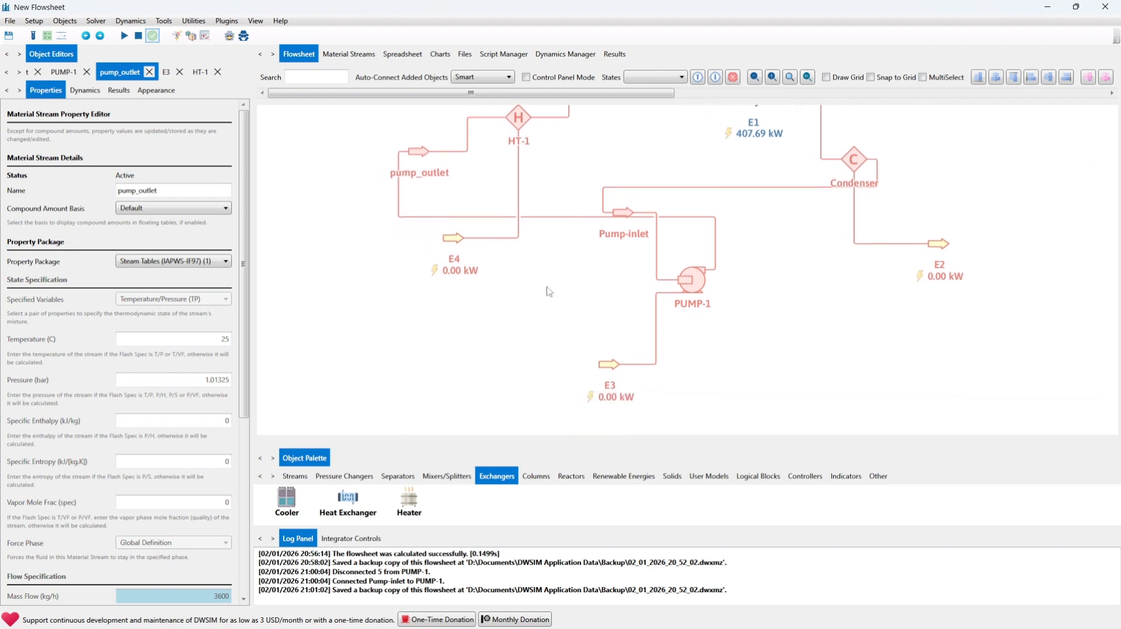
drag(694, 299, 696, 338)
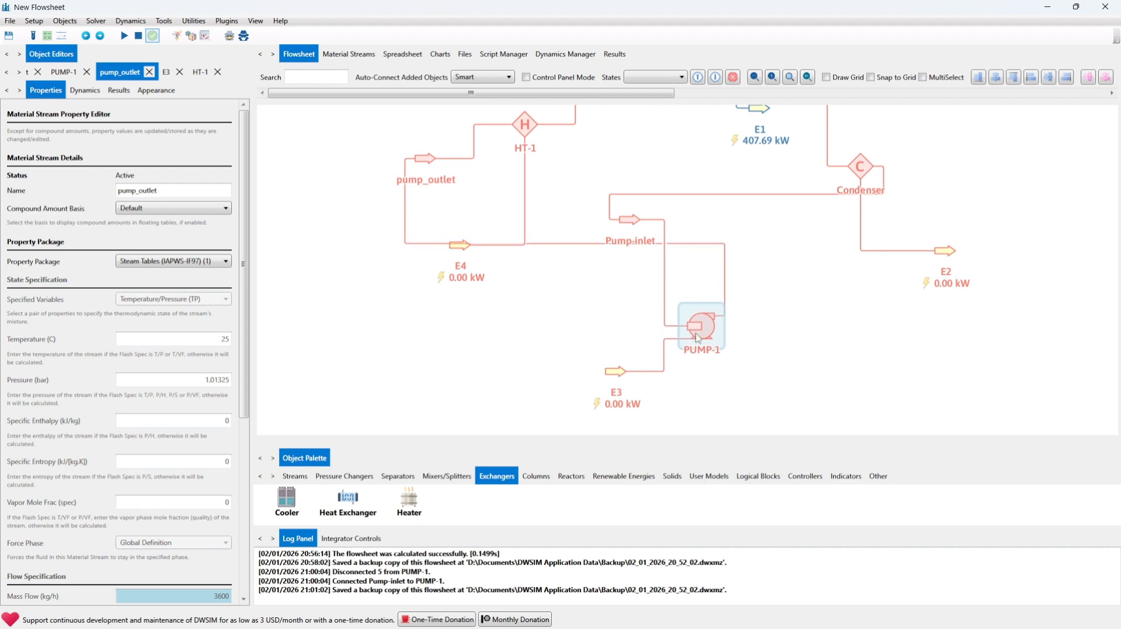
drag(637, 217, 656, 185)
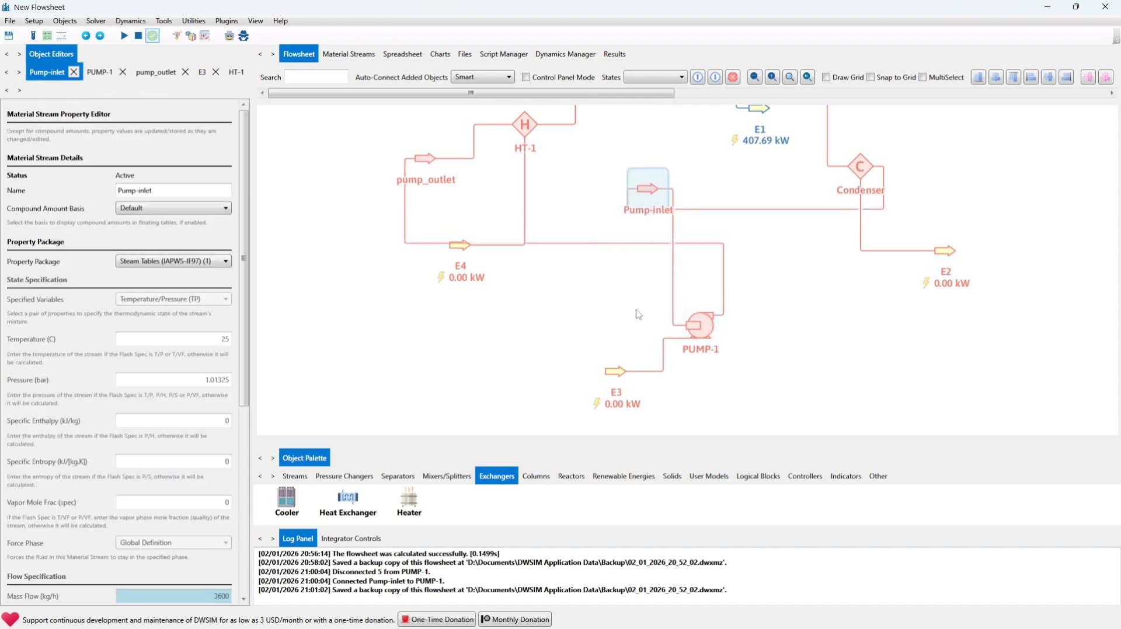
drag(706, 337, 703, 328)
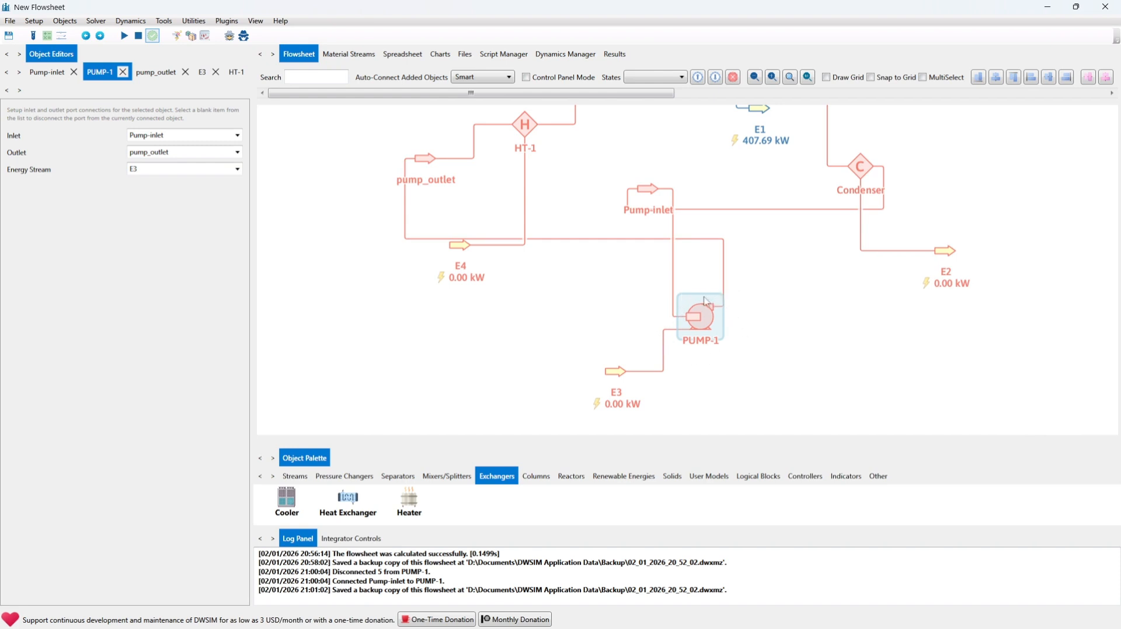
mouse_move(739, 341)
mouse_down()
mouse_move(743, 349)
mouse_move(731, 323)
mouse_up()
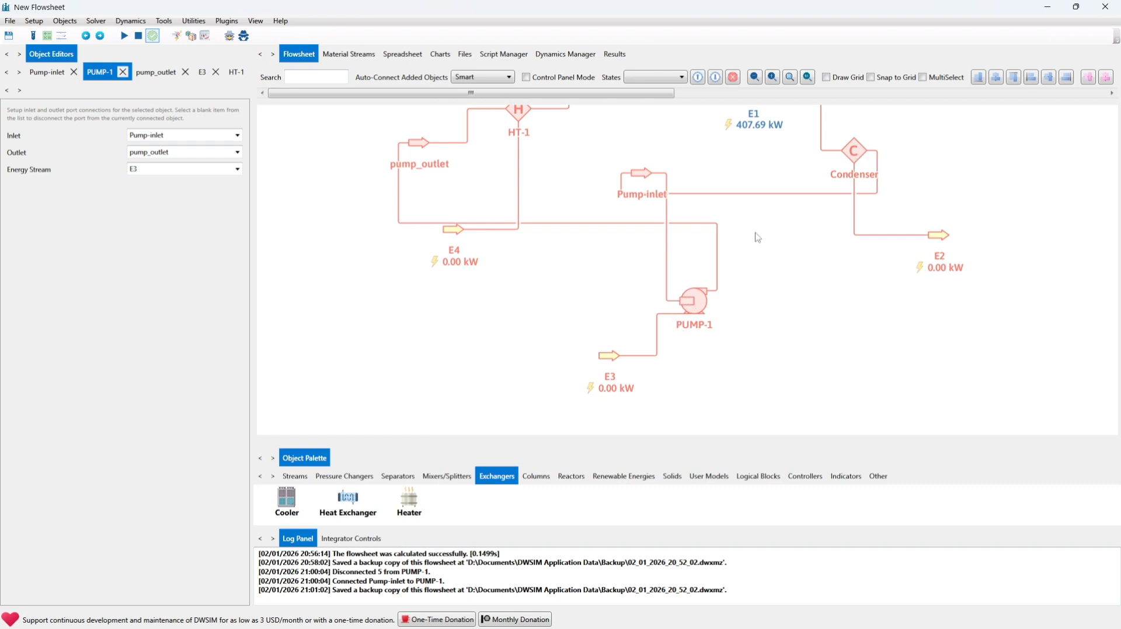
click(694, 312)
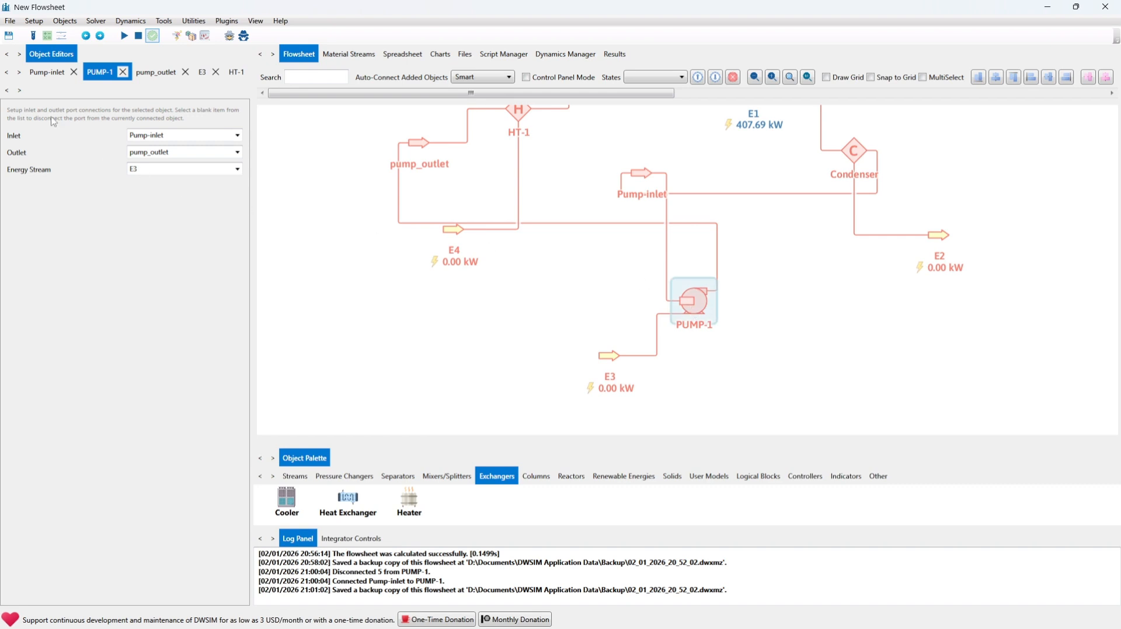
Step: Set the pump's efficiency to 100 % and rename PUMP-1 as pump
click(8, 91)
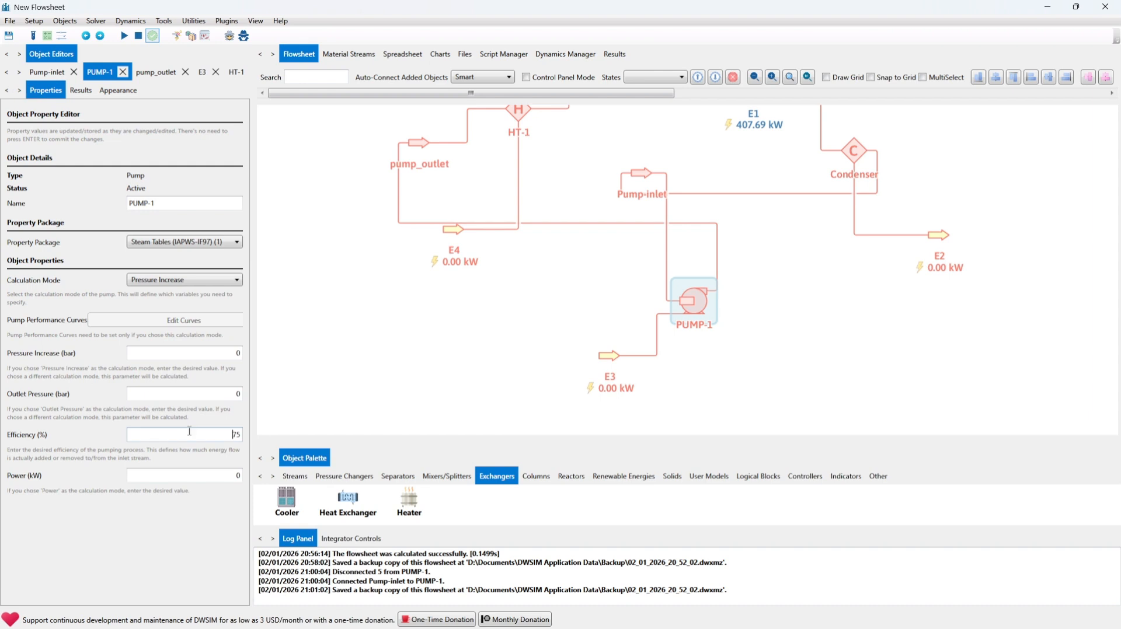
drag(189, 431, 296, 413)
click(283, 326)
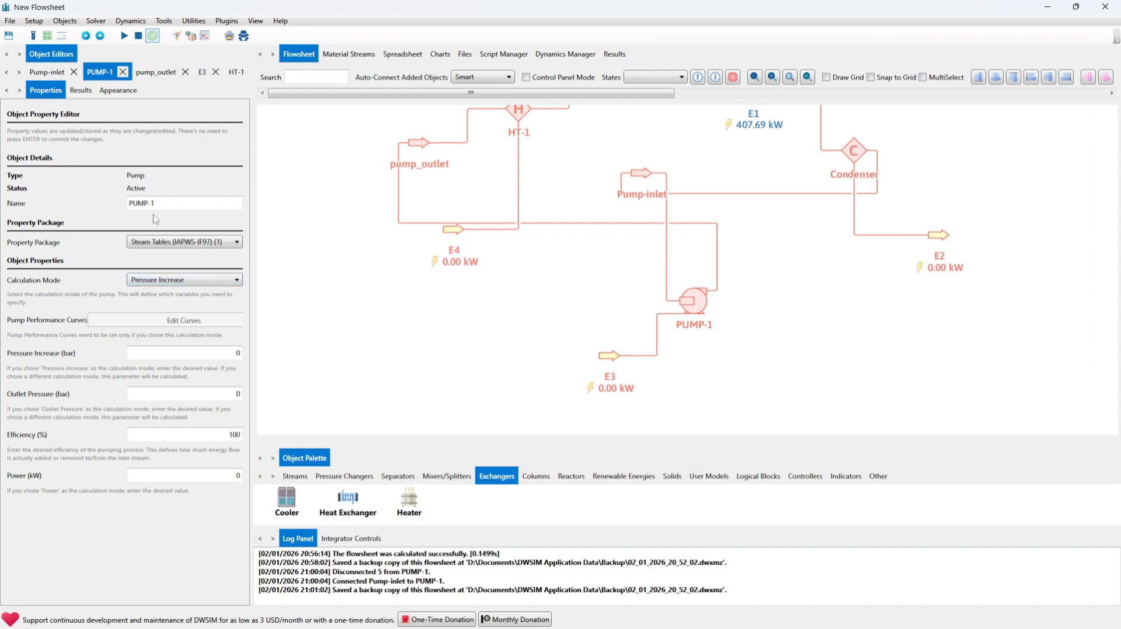
key(BackSpace)
key(BackSpace)
key(BackSpace)
key(BackSpace)
key(BackSpace)
text(ump)
Step: Switch the pump's calculation mode to Outlet Pressure and set its outlet pressure to 30 bar
click(205, 285)
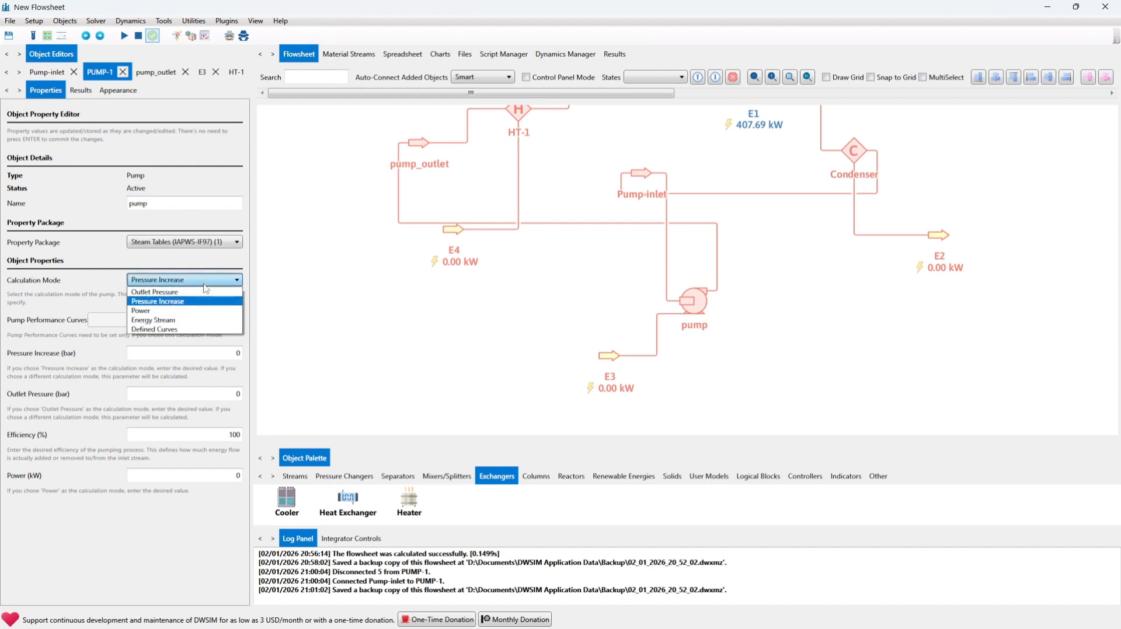
click(207, 293)
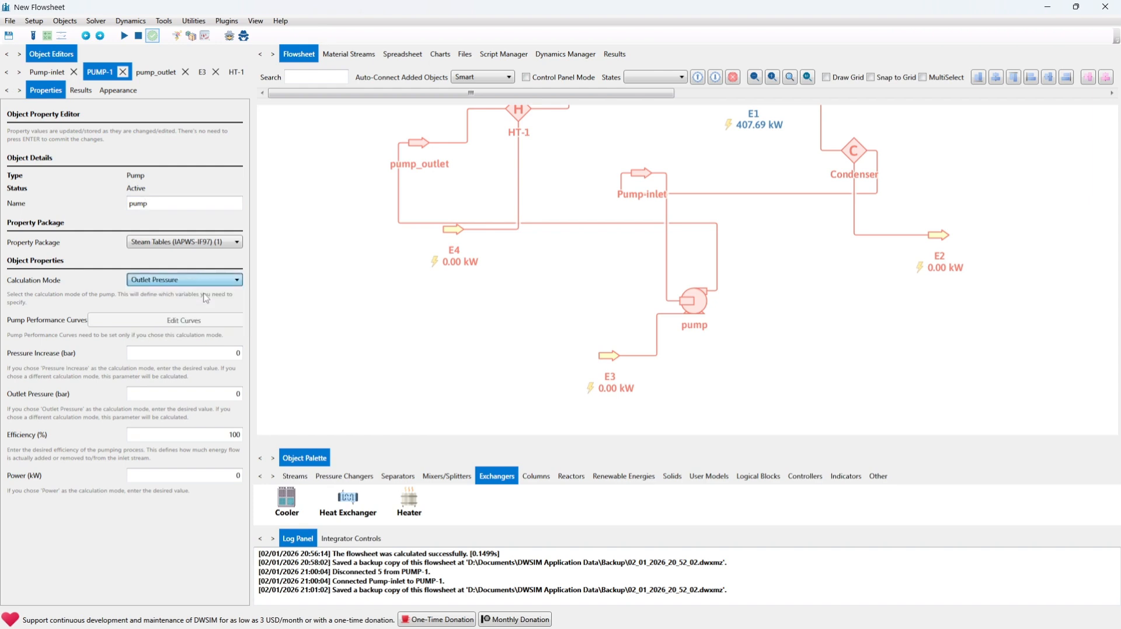
click(219, 392)
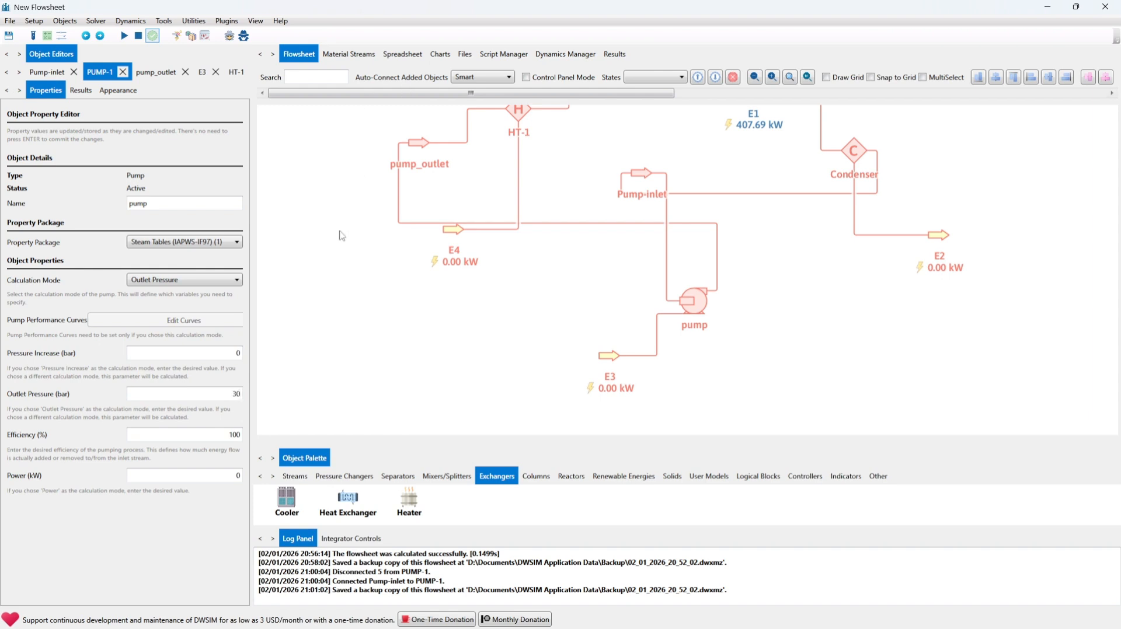
Step: Move energy stream E4 directly below heater HT-1, clear of the pump_outlet connection line
drag(344, 240, 401, 291)
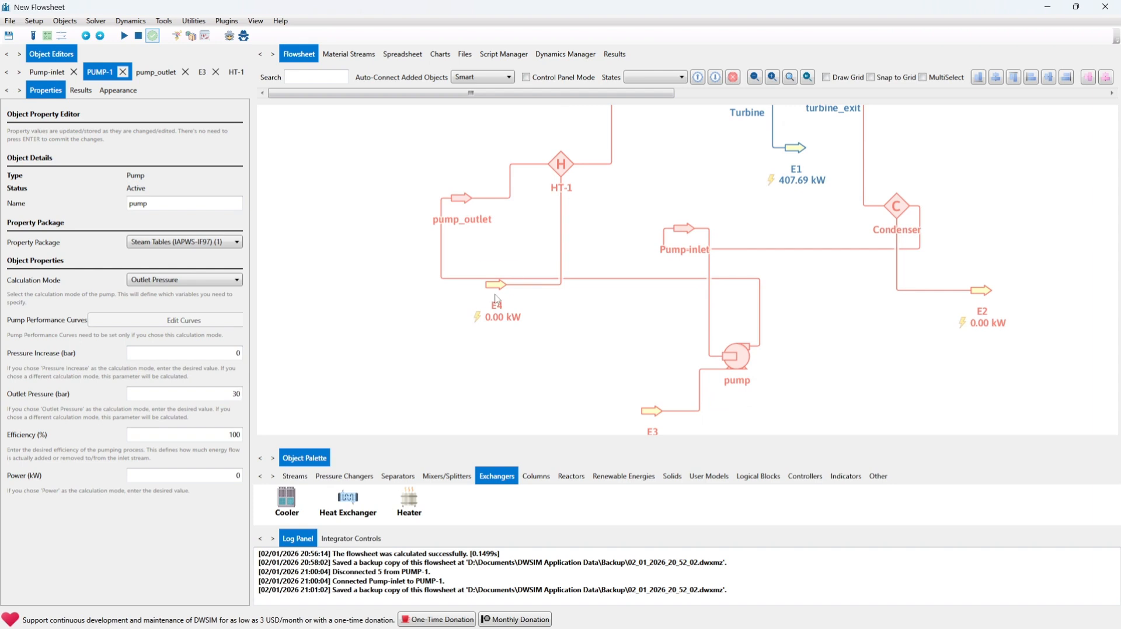
drag(495, 299, 554, 231)
click(583, 304)
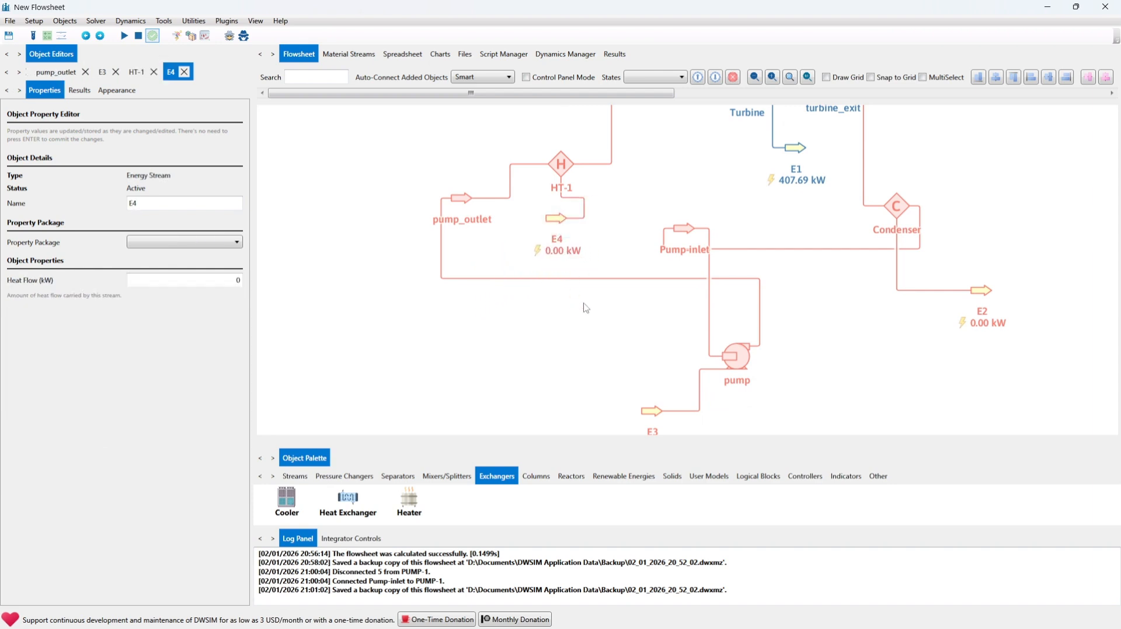
drag(587, 312, 572, 358)
click(683, 191)
drag(602, 224, 623, 192)
drag(635, 239, 653, 296)
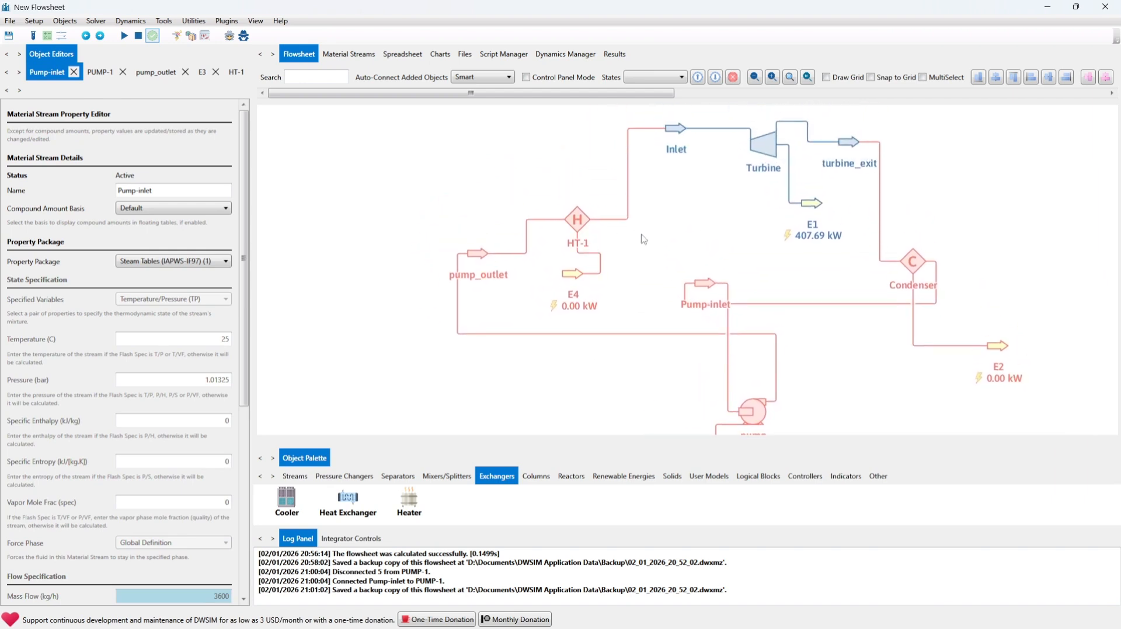
Step: Rename heater HT-1 as Boiler
click(581, 219)
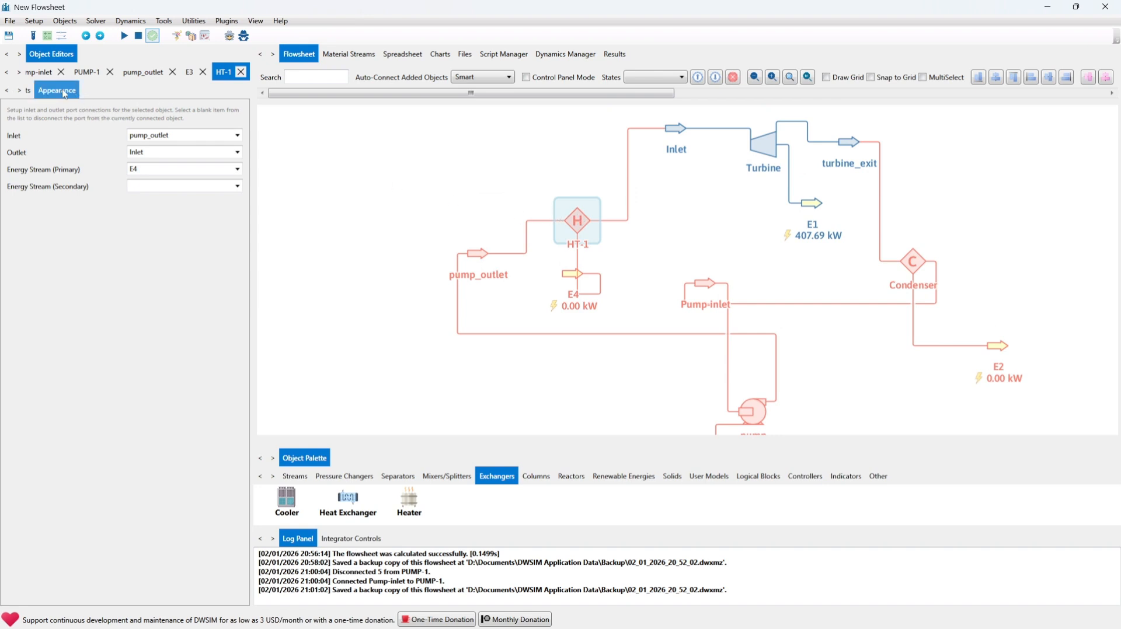
click(19, 91)
click(19, 91)
click(3, 92)
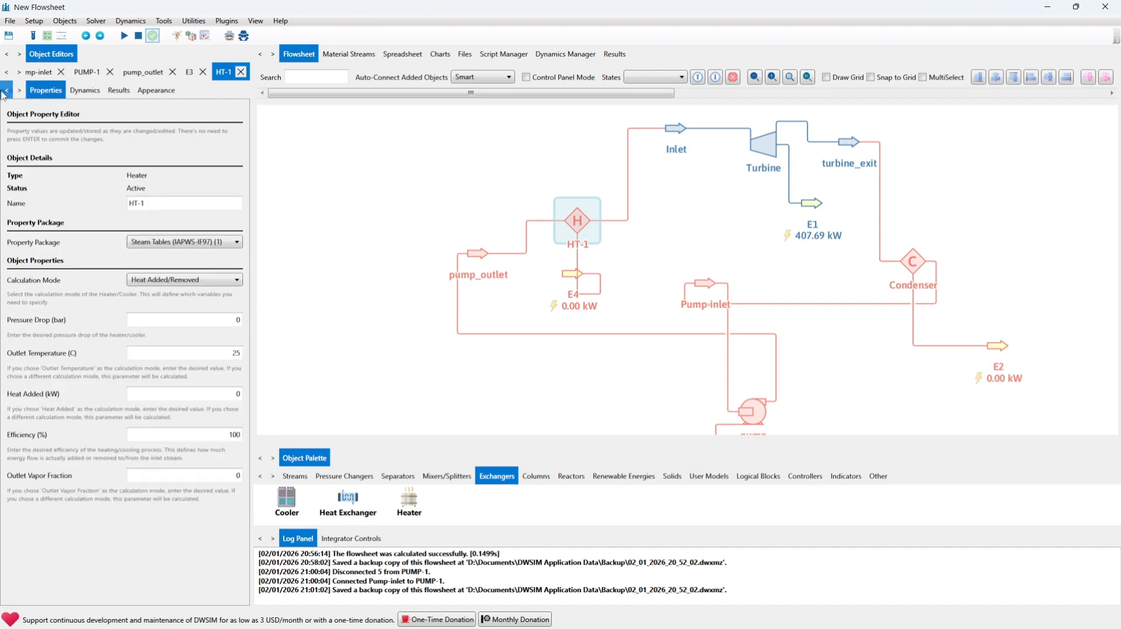
double_click(176, 204)
text(Boiler)
Step: Switch the boiler's calculation mode to Outlet Temperature and set the outlet temperature to 360 °C
click(155, 281)
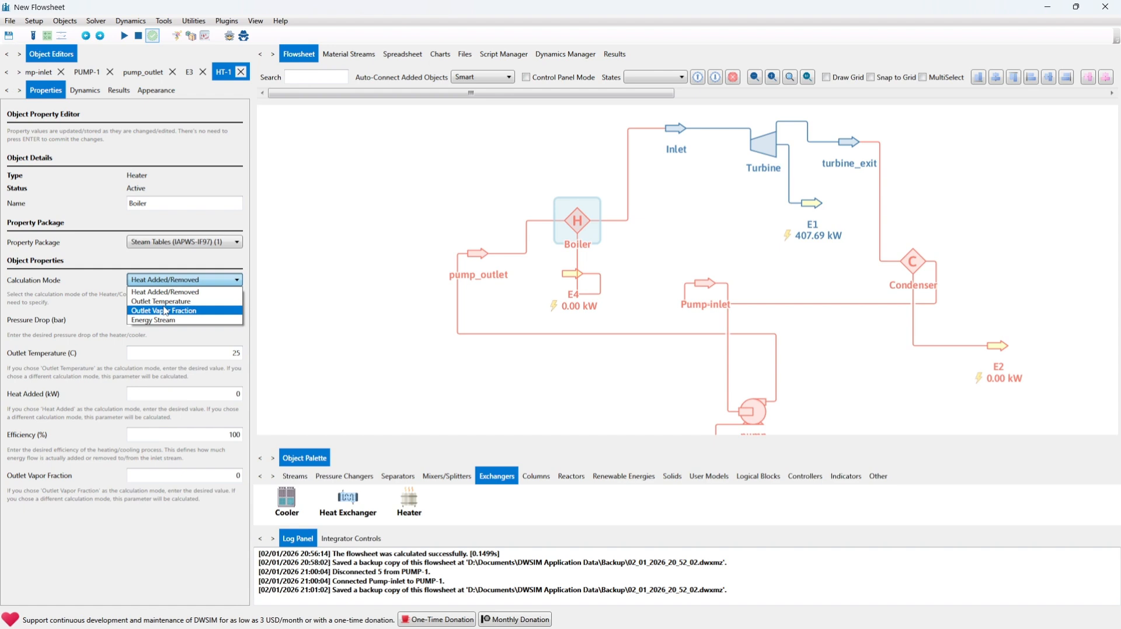
click(208, 301)
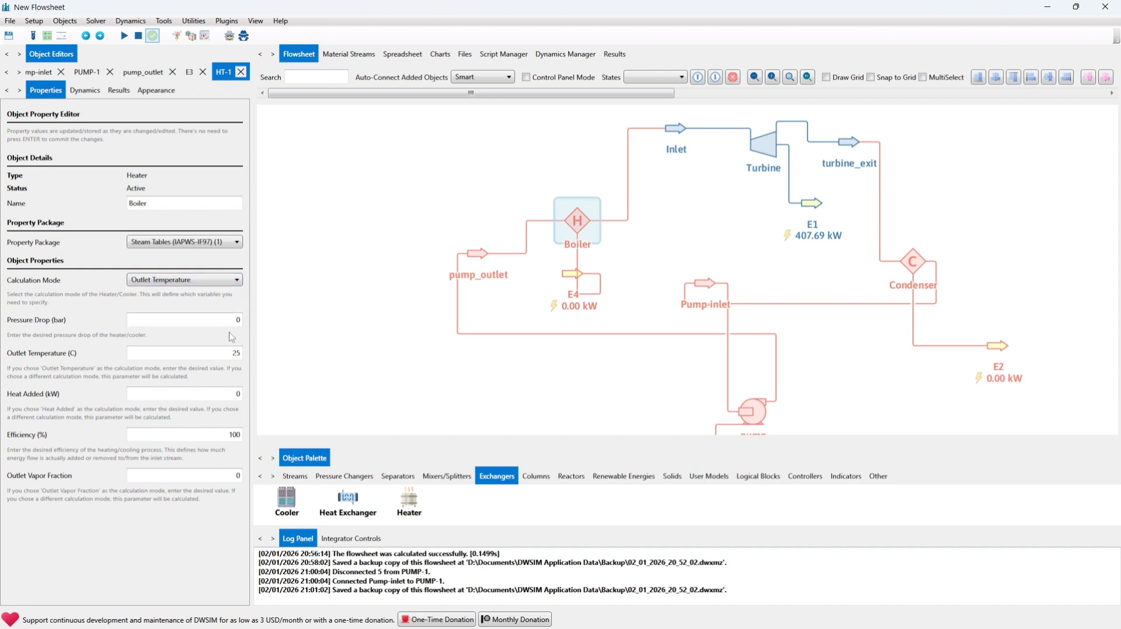
click(204, 358)
drag(204, 357, 287, 359)
text(360)
Step: Review the property settings of the turbine, the condenser and the pump
click(765, 150)
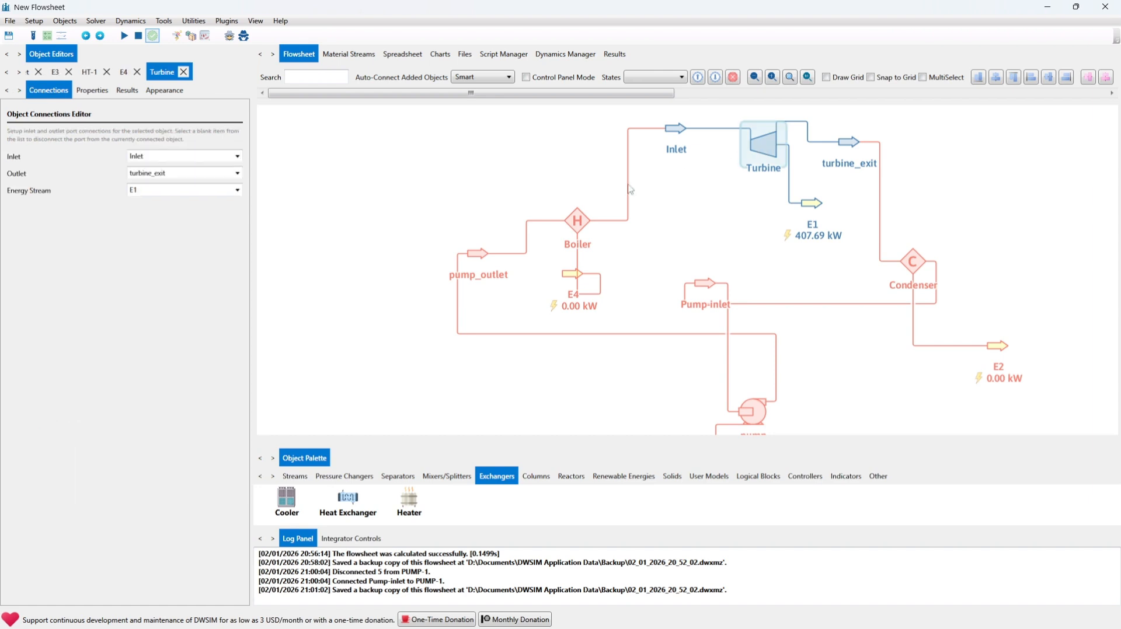
click(90, 93)
scroll(197, 497, down, 2)
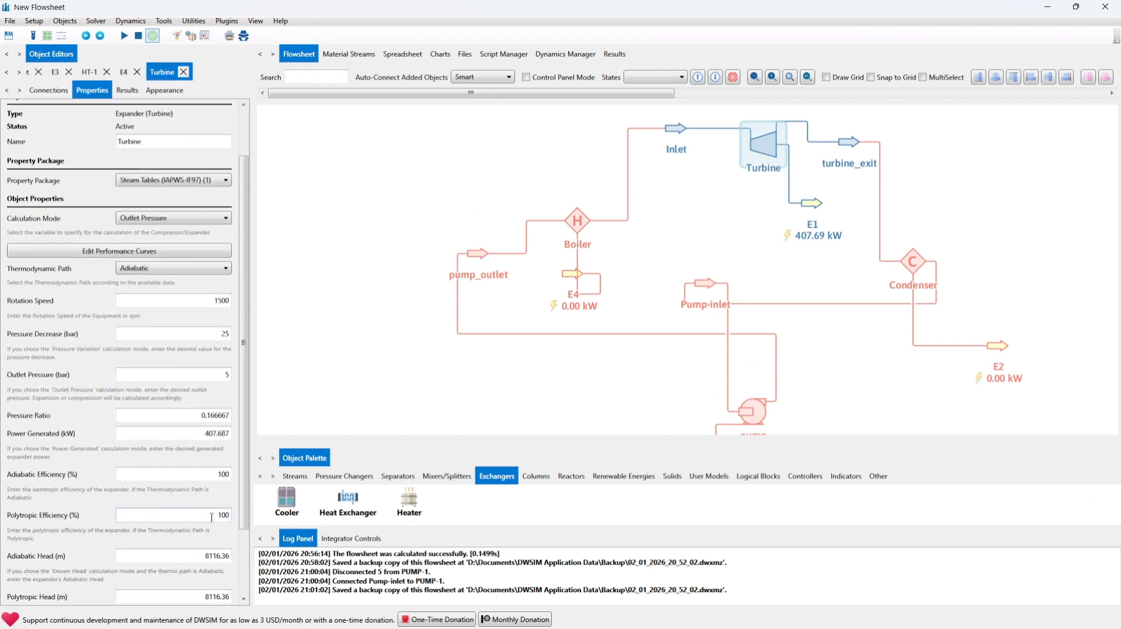
scroll(218, 540, down, 1)
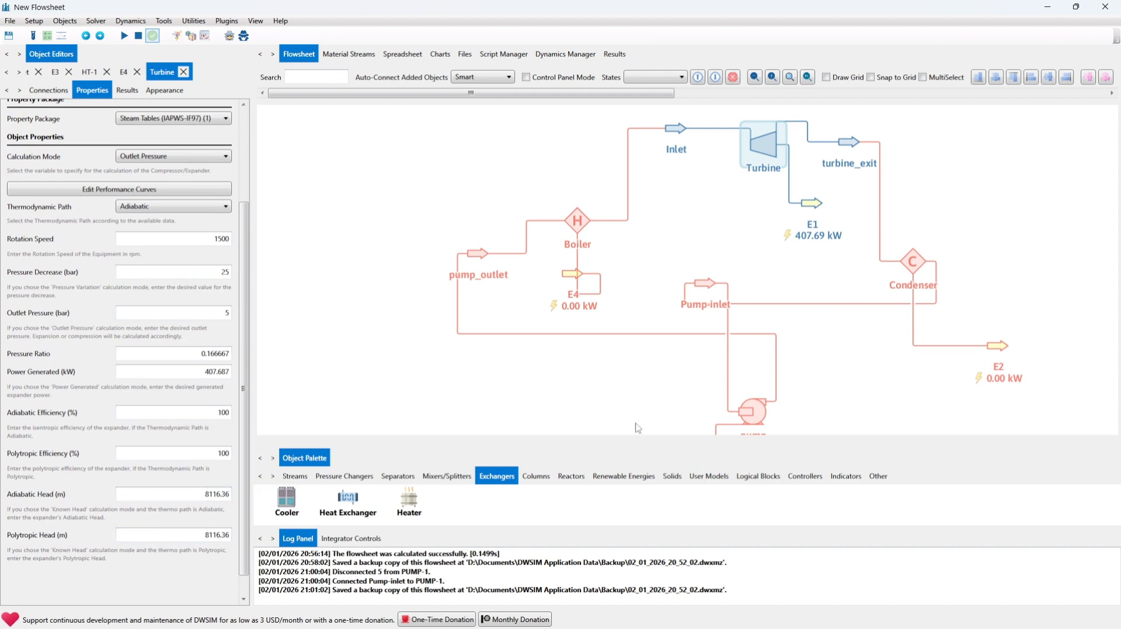
click(909, 273)
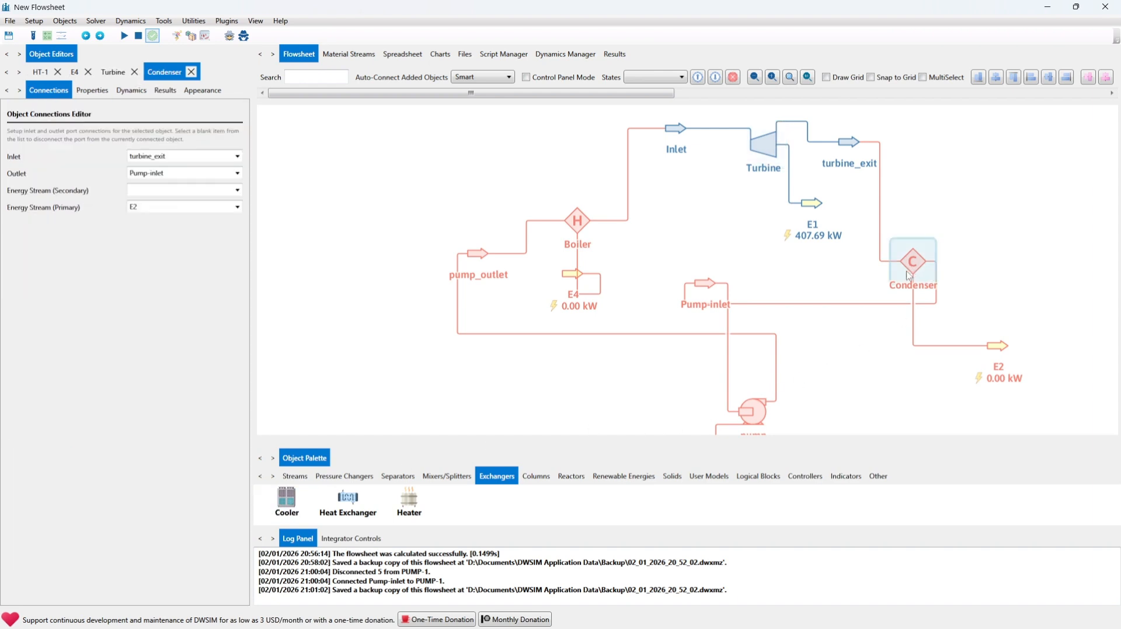
click(92, 94)
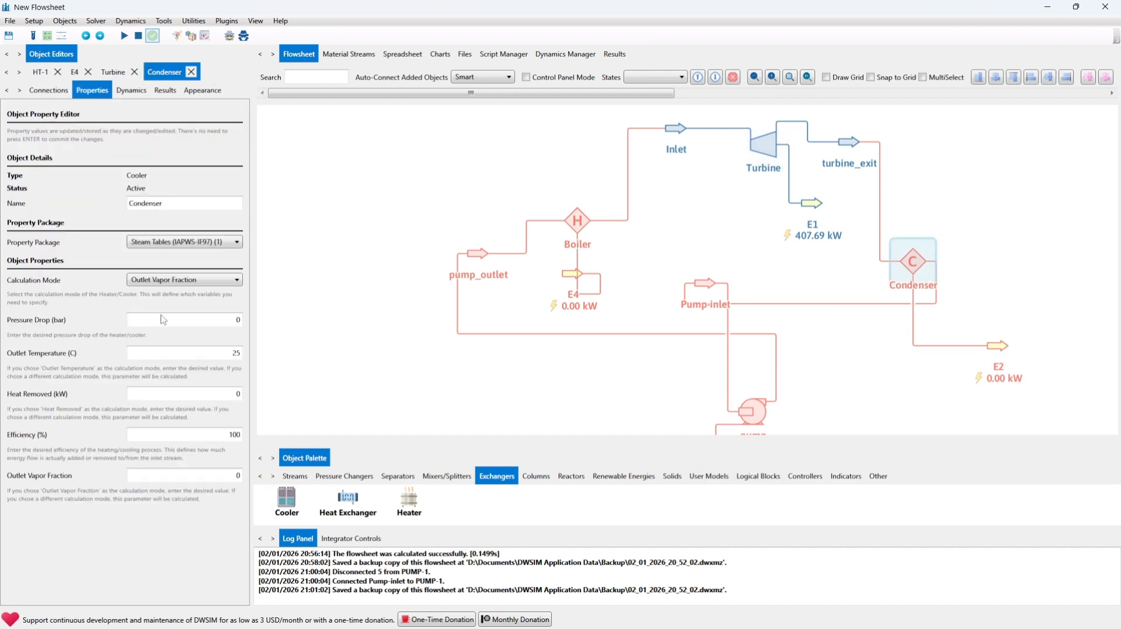
click(753, 419)
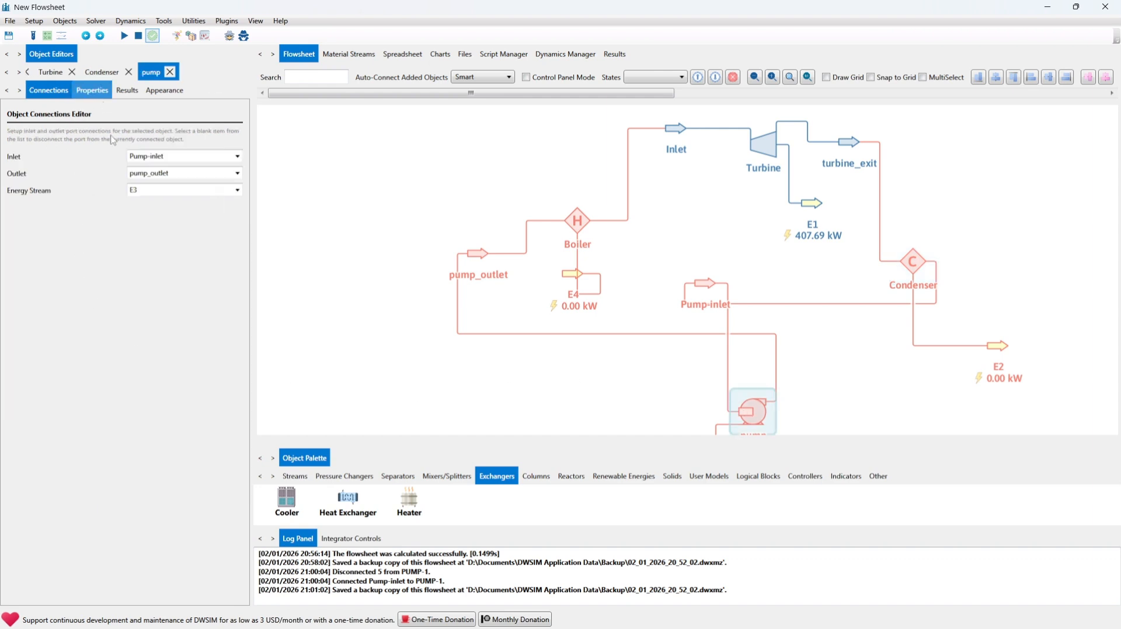
click(94, 91)
click(349, 399)
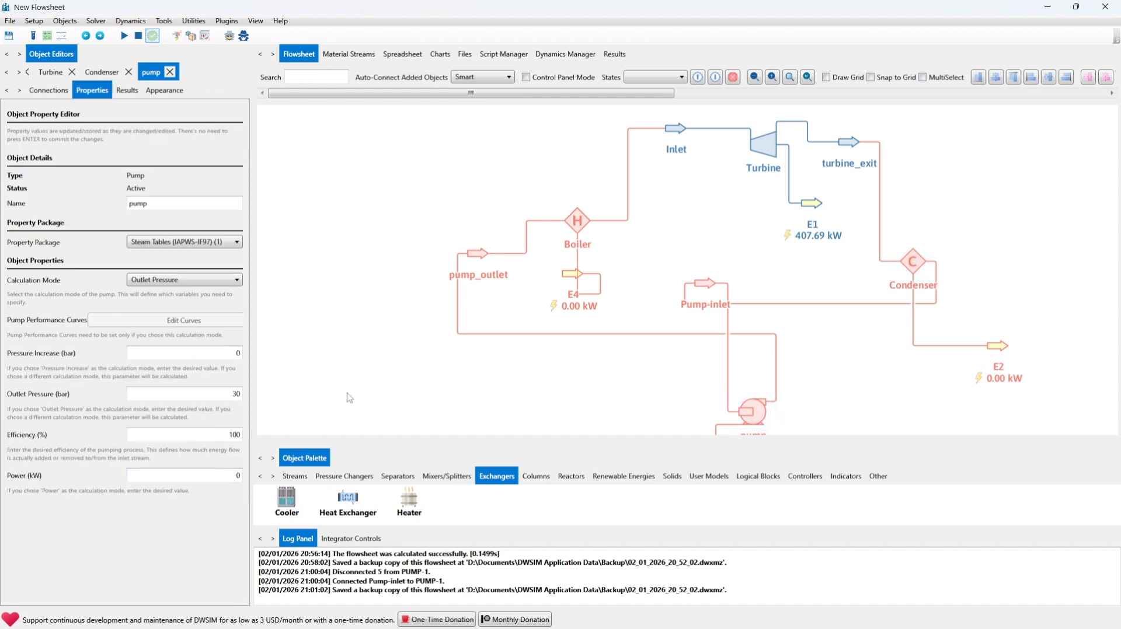
Step: Move energy stream E3 up so it sits level with the pump on the flowsheet
drag(350, 398, 252, 380)
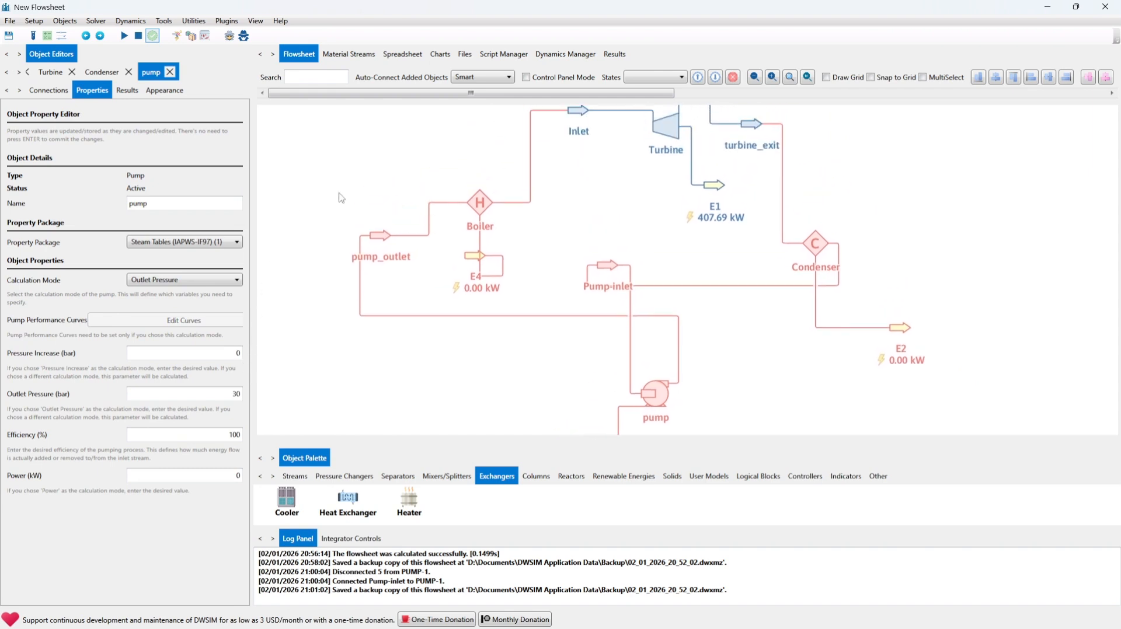
mouse_move(339, 194)
mouse_down()
mouse_move(316, 221)
mouse_move(334, 200)
mouse_up()
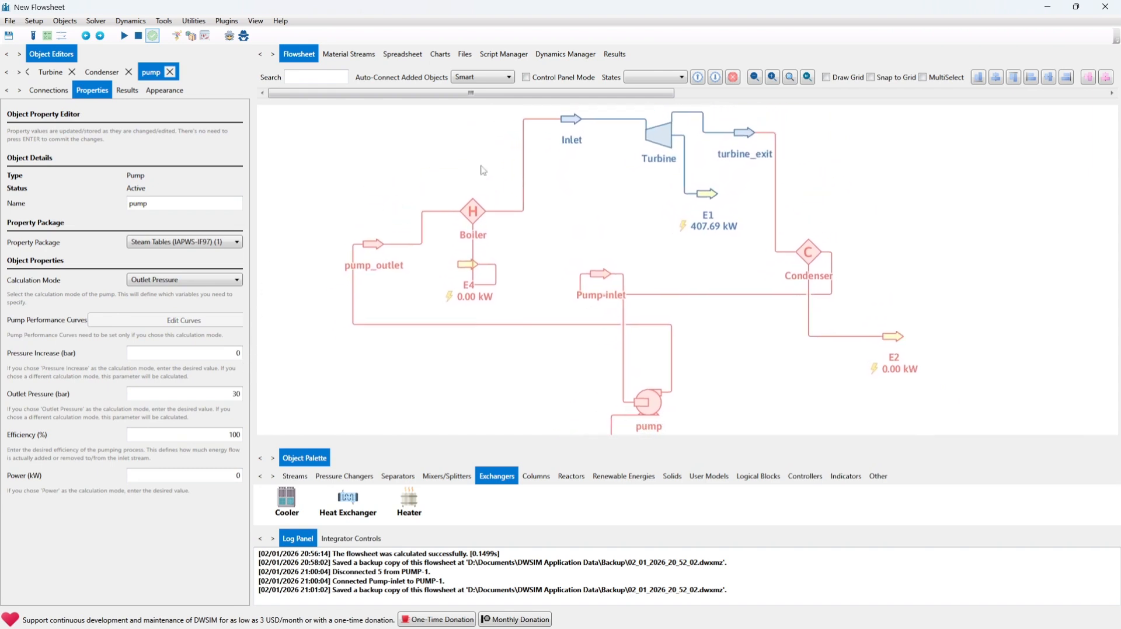
scroll(702, 274, down, 1)
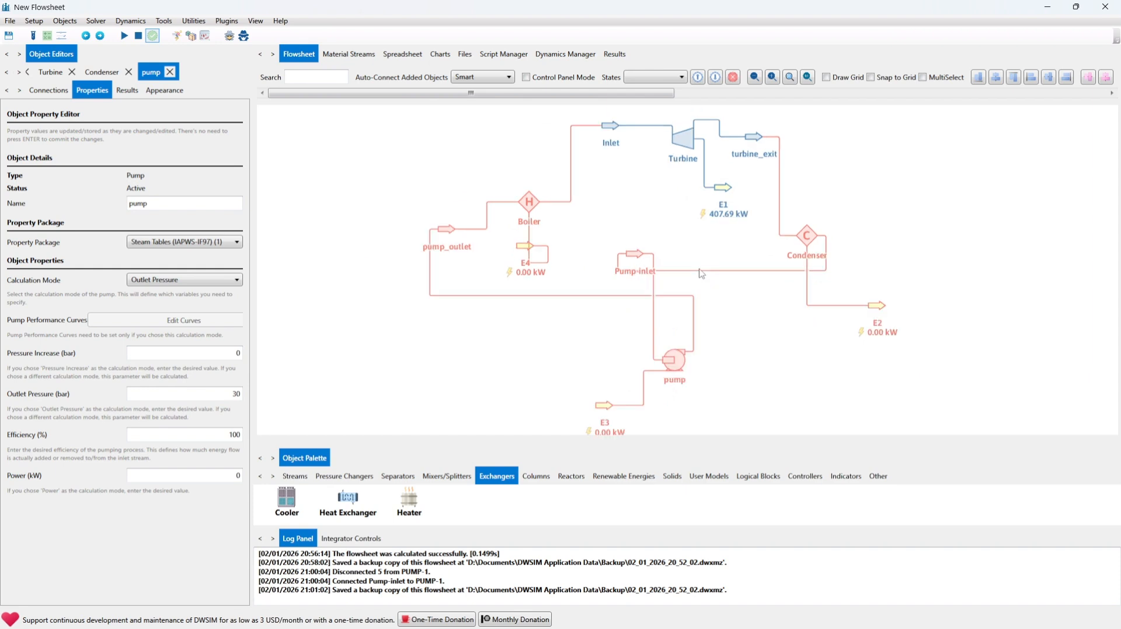
drag(610, 406, 601, 361)
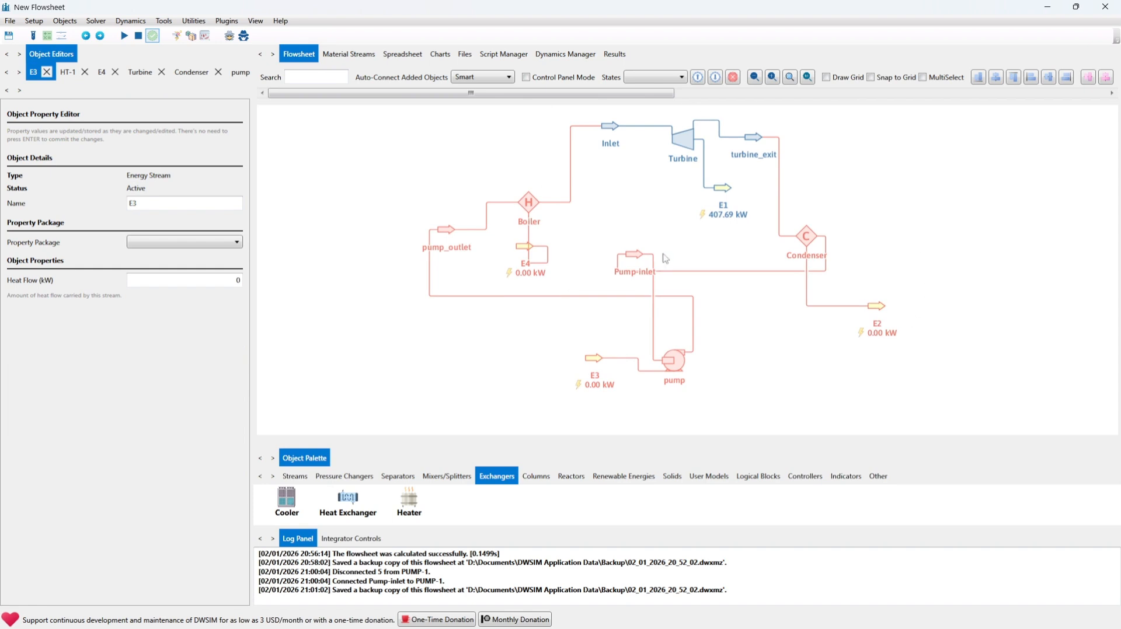
Step: Try to solve the flowsheet, and move the Pump-inlet stream down to just above energy stream E3
click(129, 39)
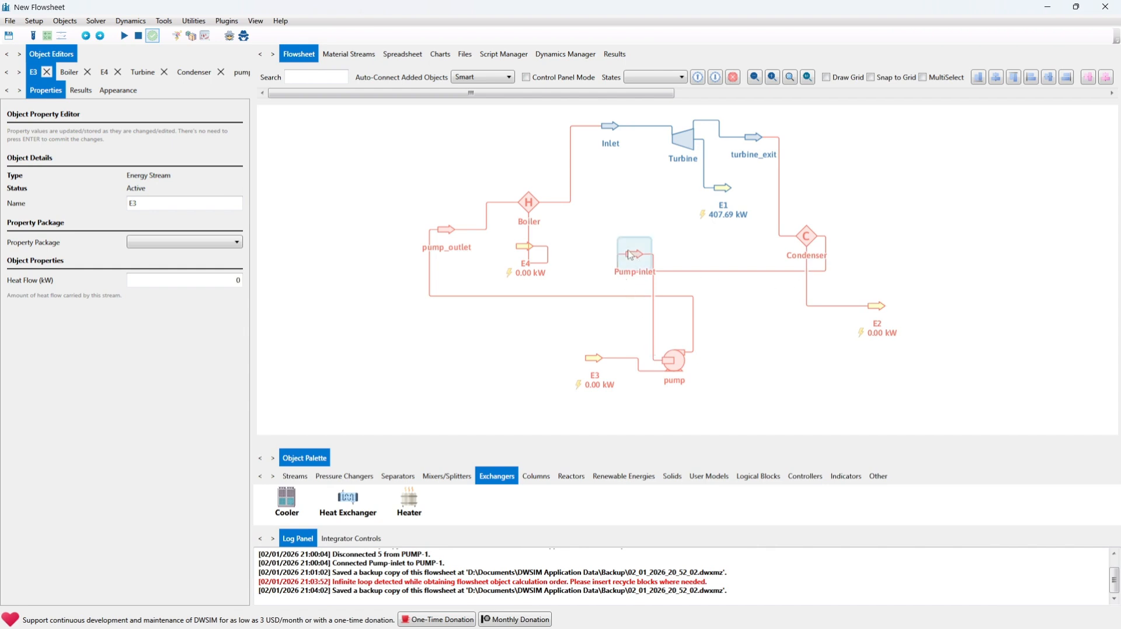
drag(630, 257, 587, 318)
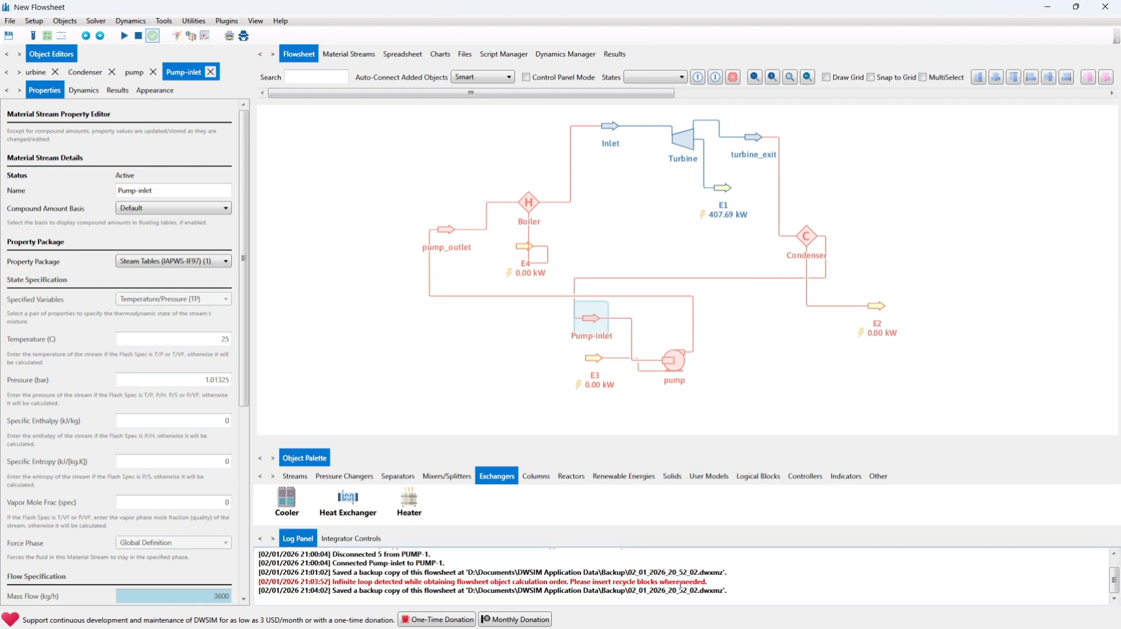
Step: Place an auto-connected Recycle Block above the boiler, raise it slightly and shift its outlet stream 6 away from the boiler line
click(806, 477)
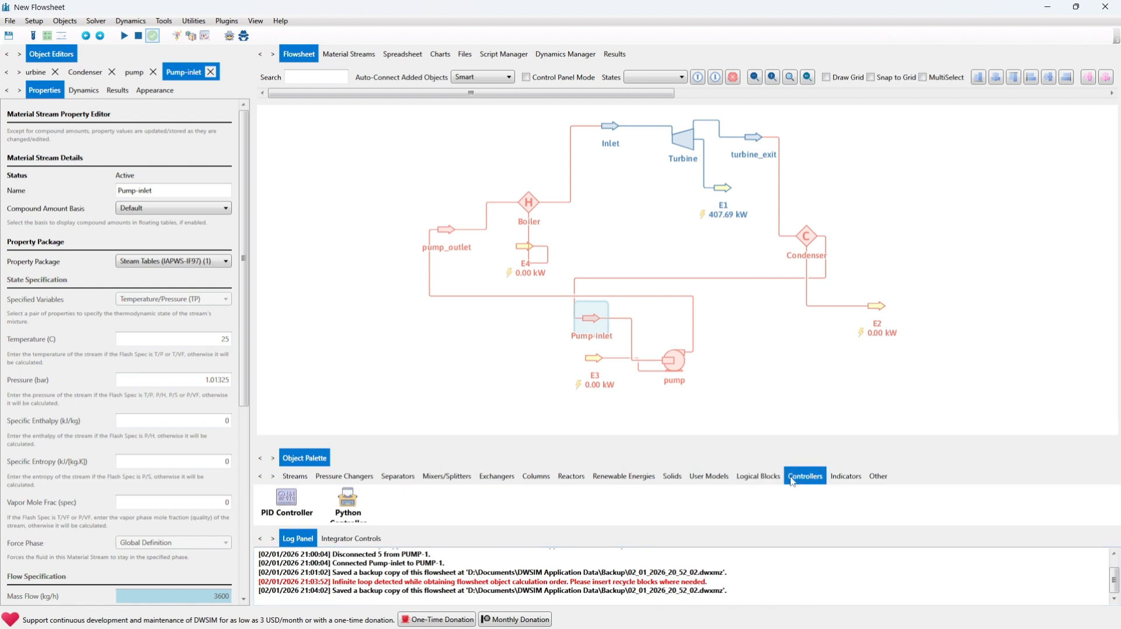
click(759, 477)
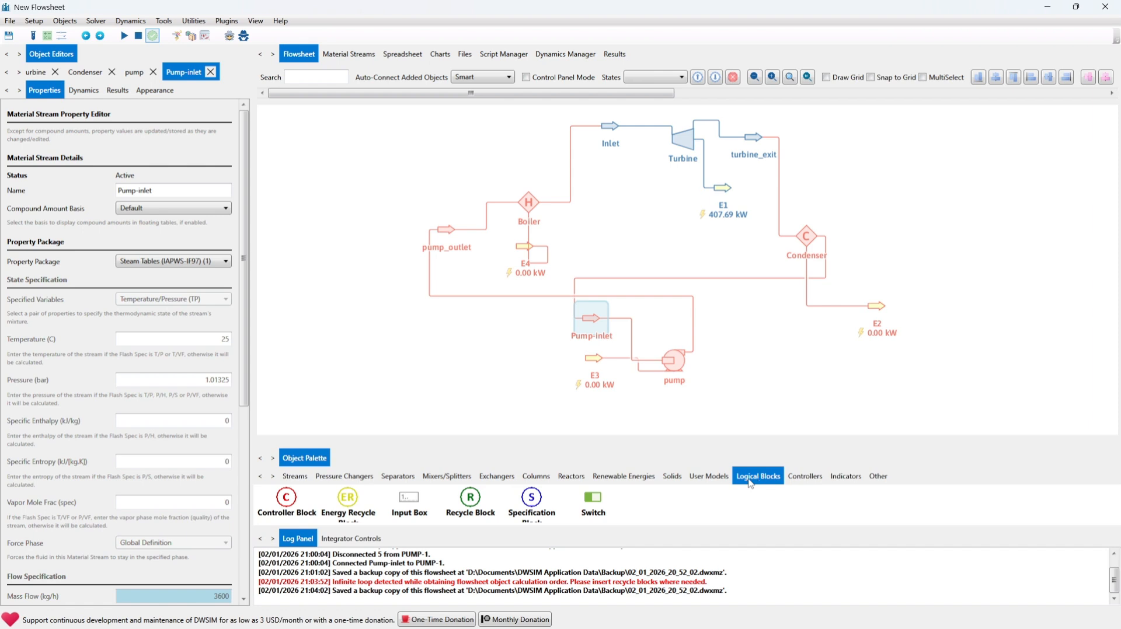
drag(471, 499, 524, 118)
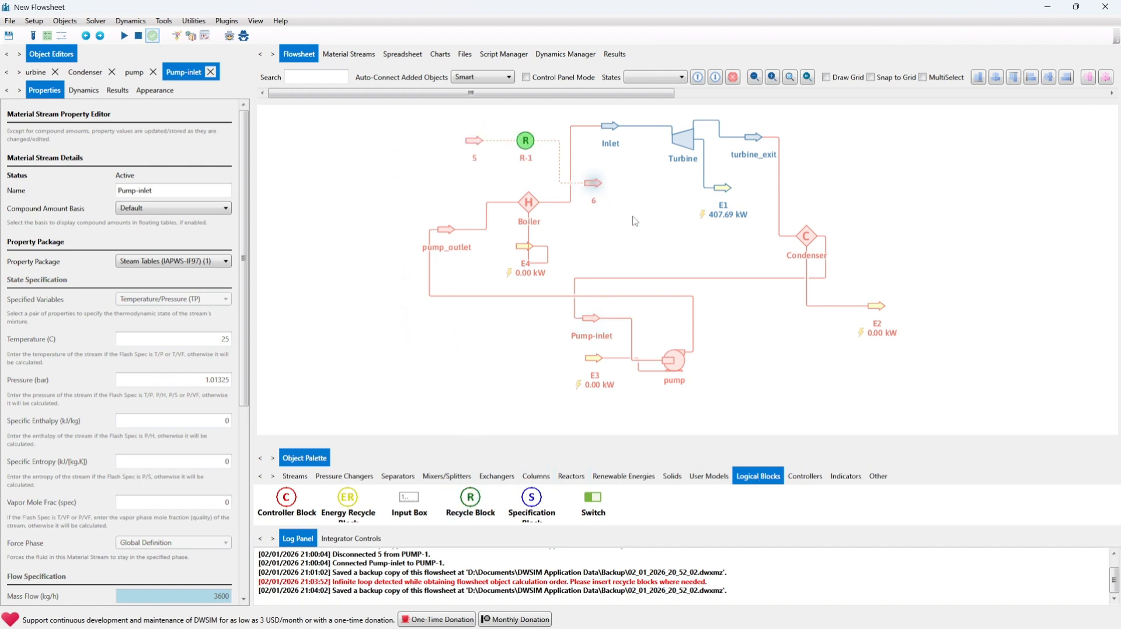
drag(633, 217, 651, 255)
drag(549, 182, 549, 146)
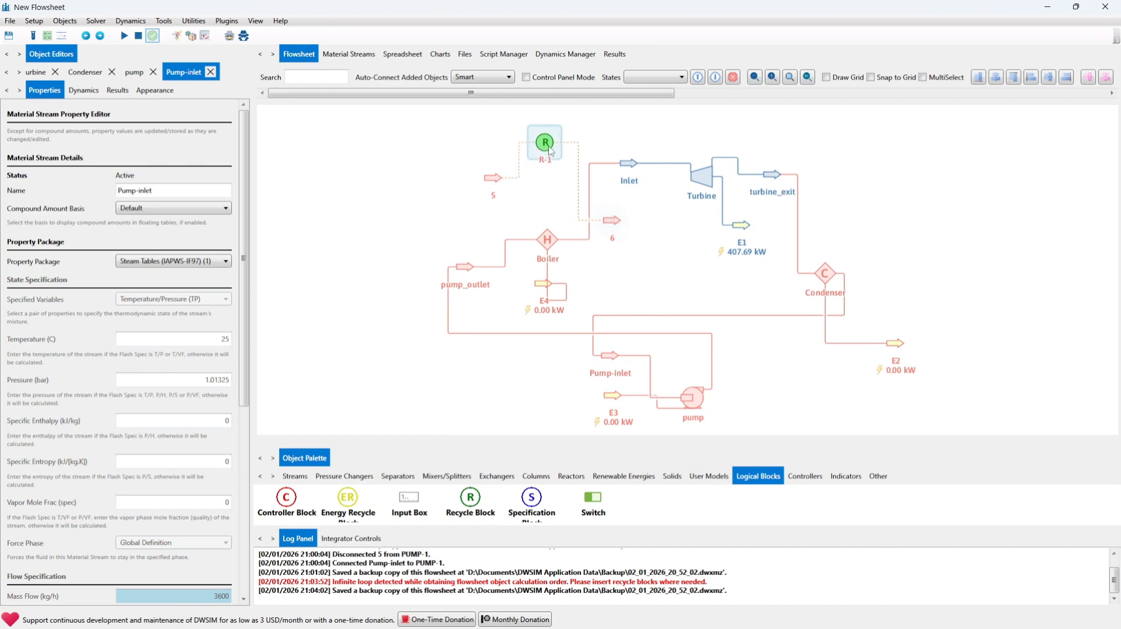
drag(625, 224, 653, 210)
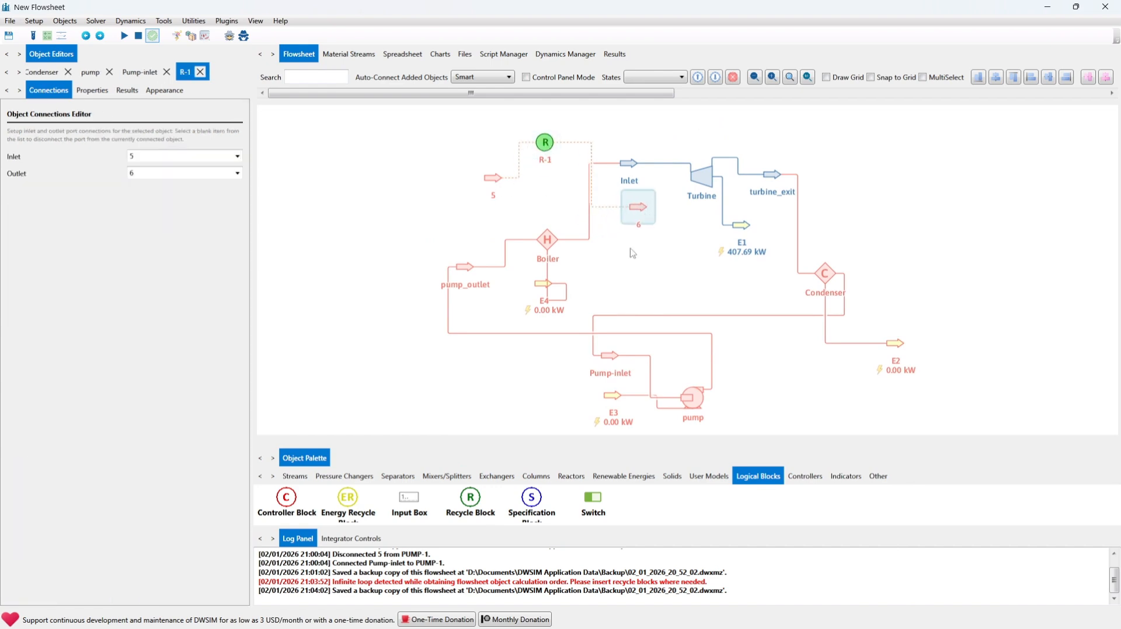
Step: Shift the boiler slightly left on the flowsheet and disconnect its outlet from the Inlet stream
drag(516, 240, 489, 228)
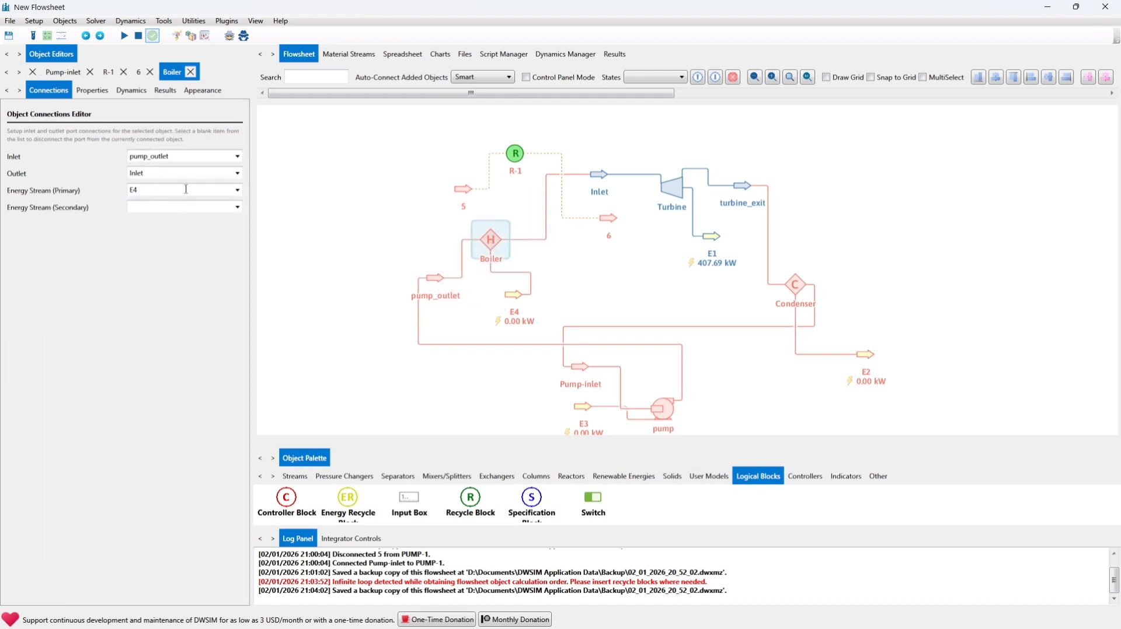
click(237, 173)
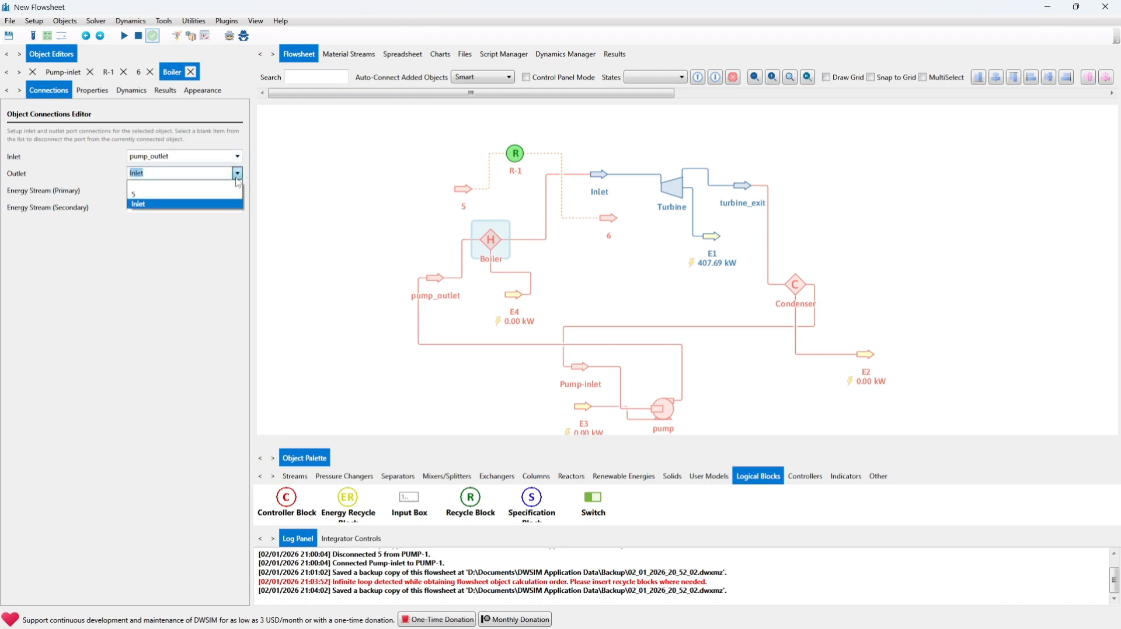
click(213, 185)
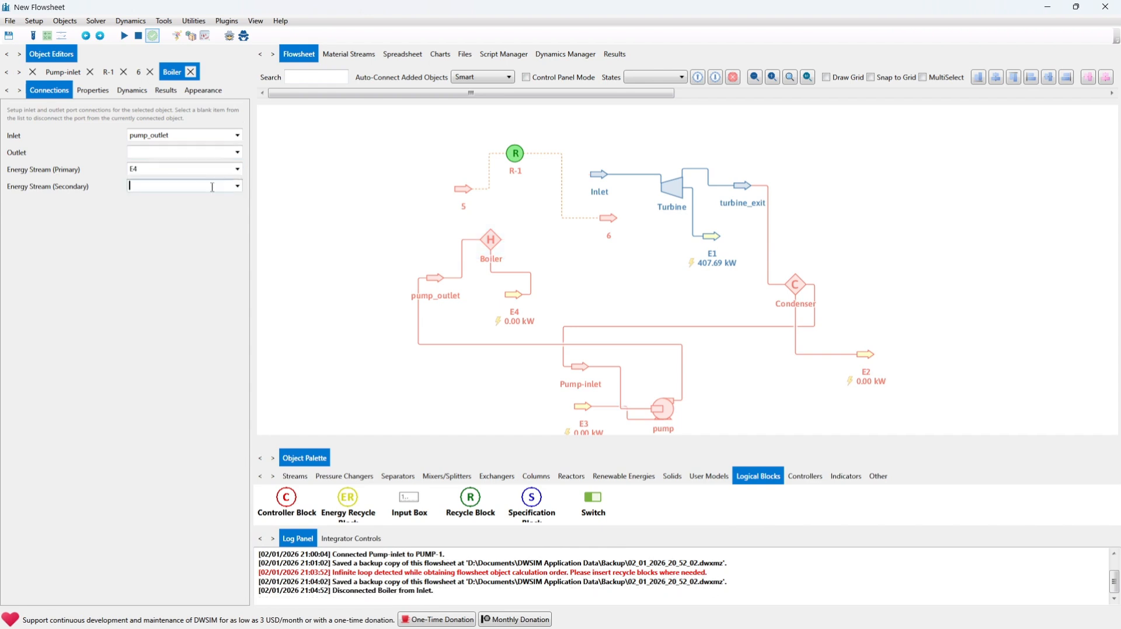
Step: Shift the boiler slightly up and left on the flowsheet and connect its outlet to stream 5
mouse_move(488, 242)
mouse_down()
mouse_move(456, 232)
mouse_move(484, 239)
mouse_up()
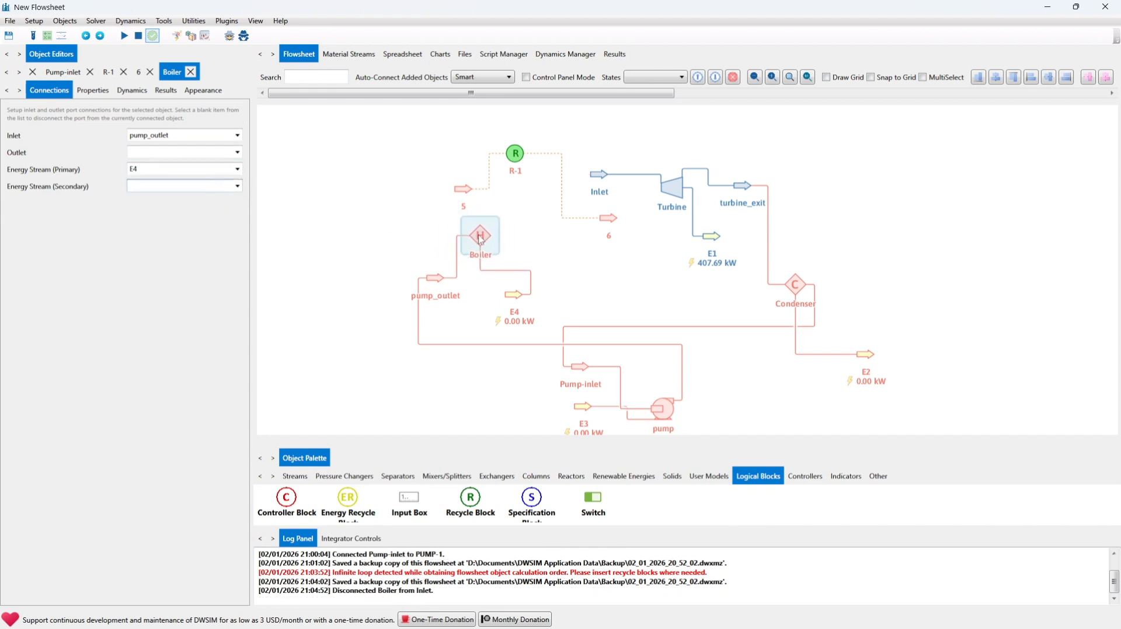
click(237, 152)
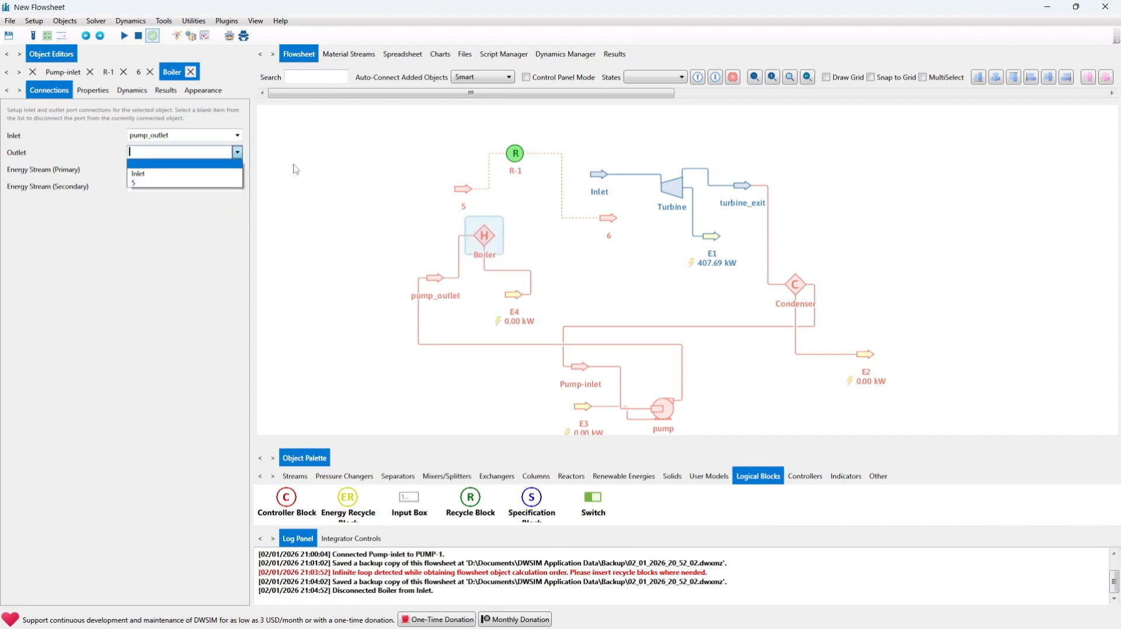
click(169, 183)
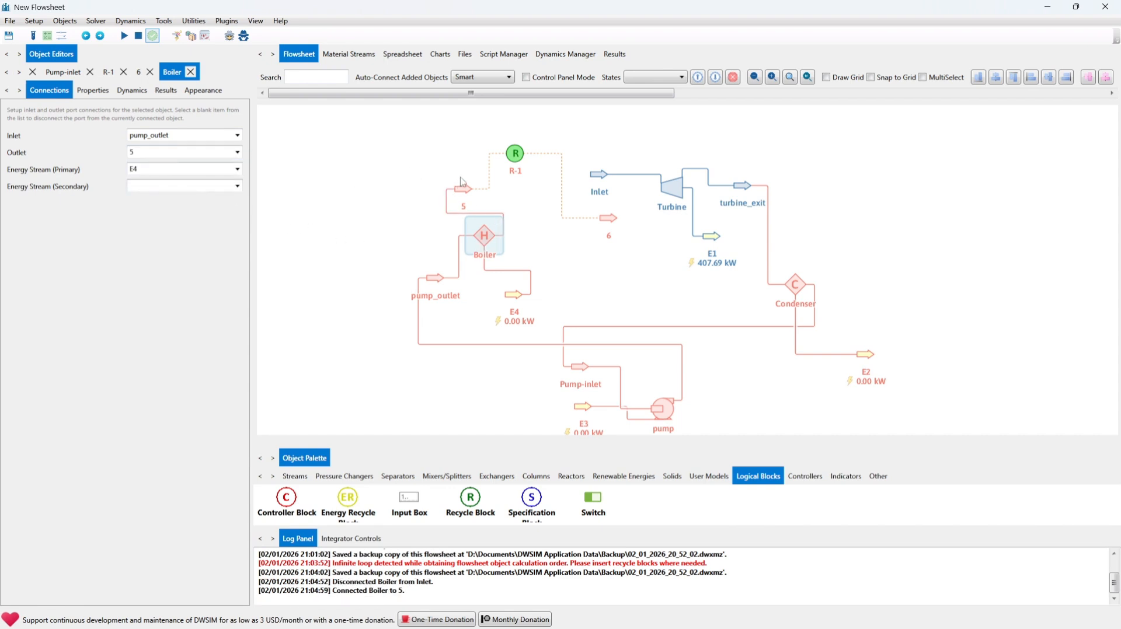
Step: Raise recycle block R-1 above stream 5 and reconnect its outlet from stream 6 to the Inlet stream
drag(512, 158, 500, 139)
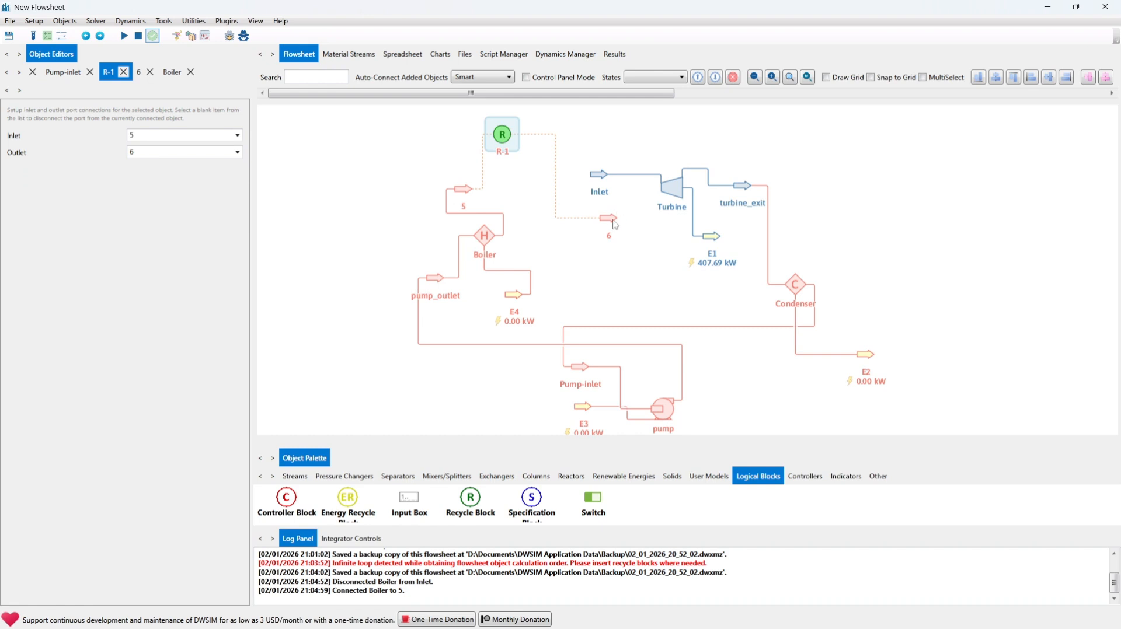
drag(615, 225, 595, 158)
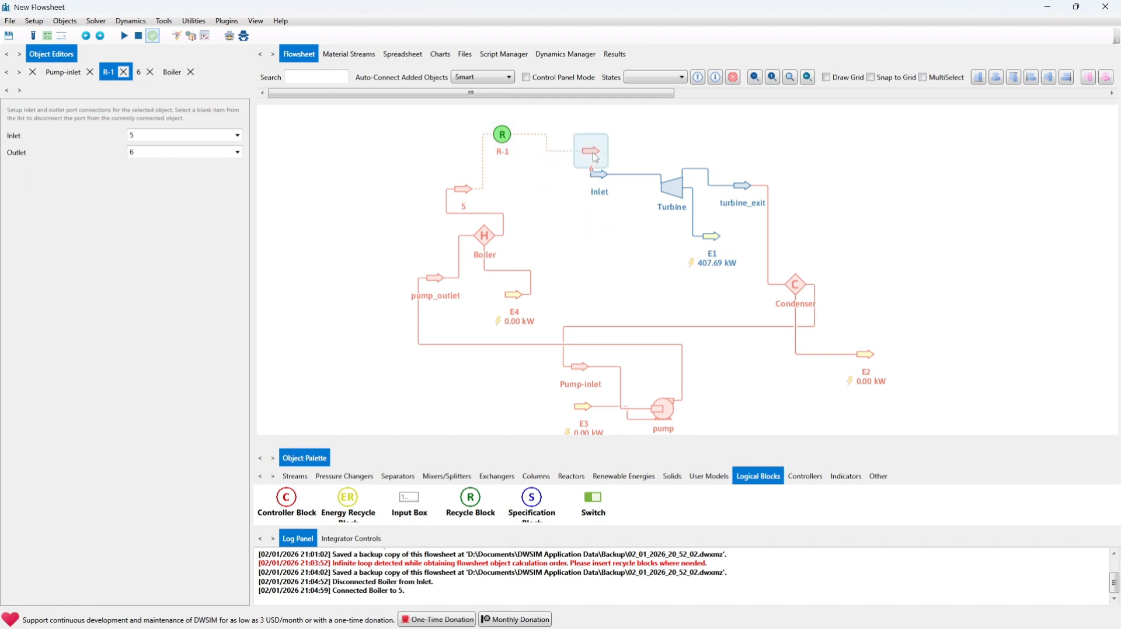
click(502, 137)
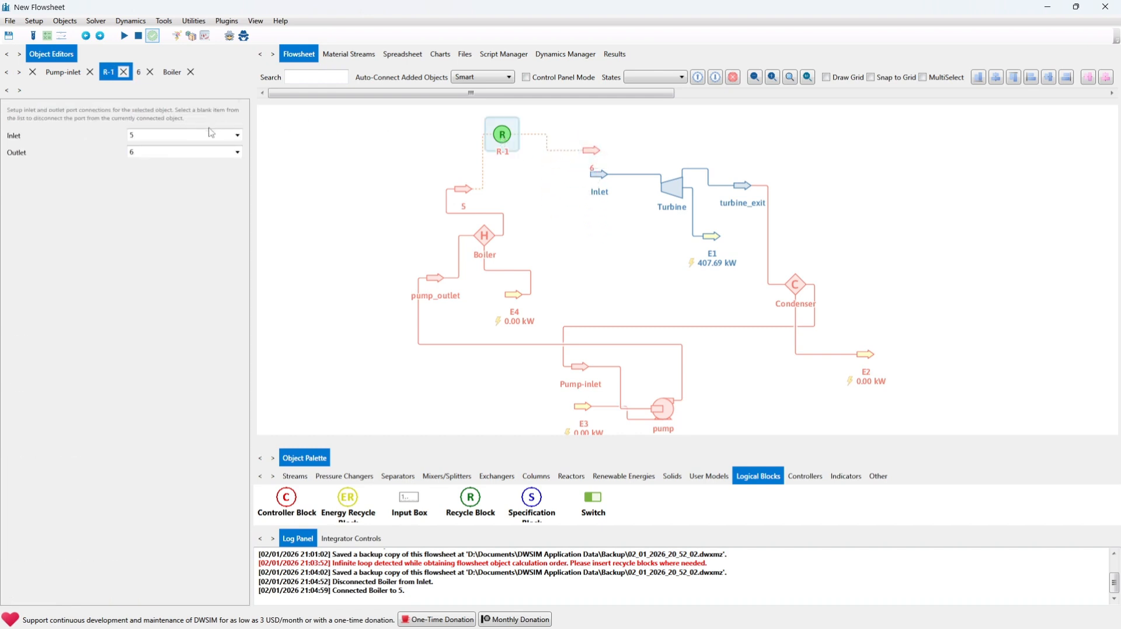
click(237, 152)
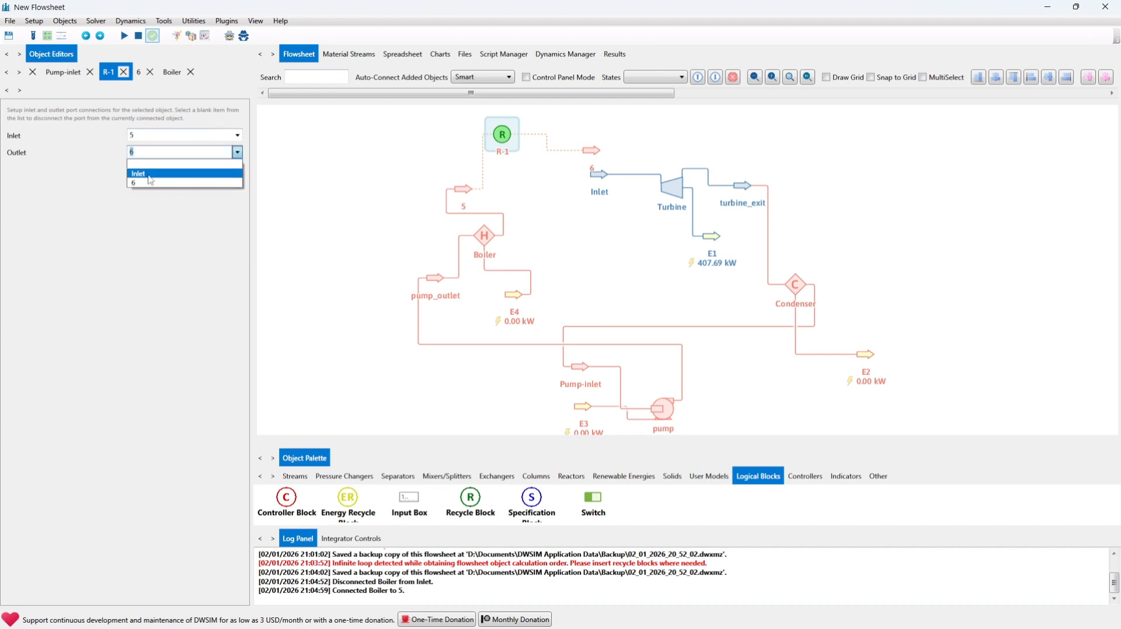
click(149, 176)
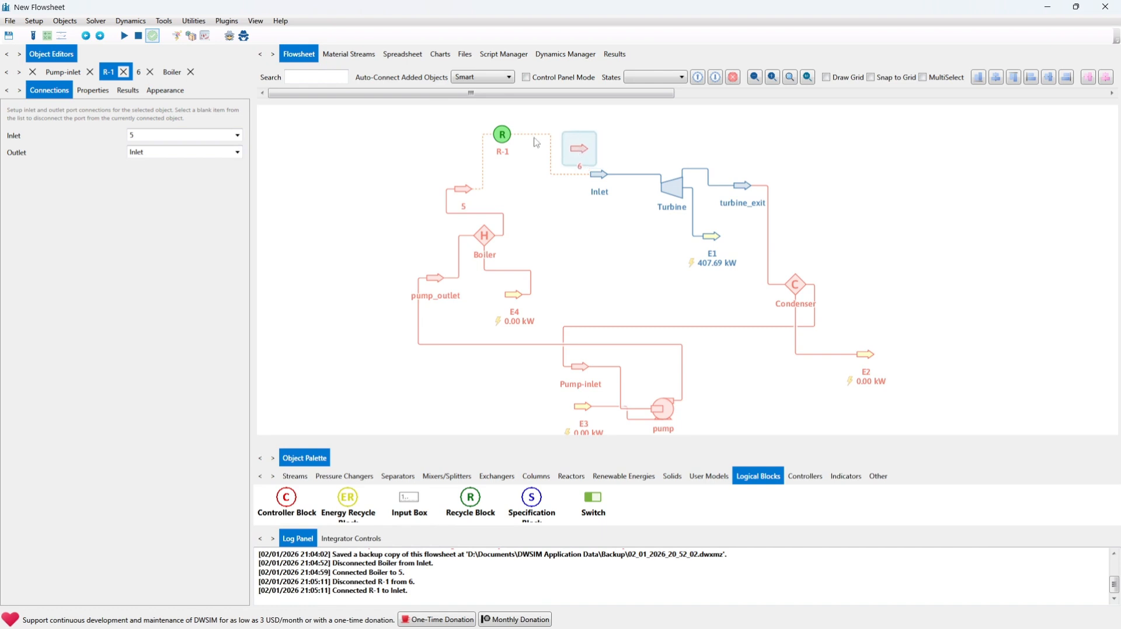
Step: Move the disconnected stream 6 clear of the cycle and delete it from the flowsheet
drag(536, 143, 388, 166)
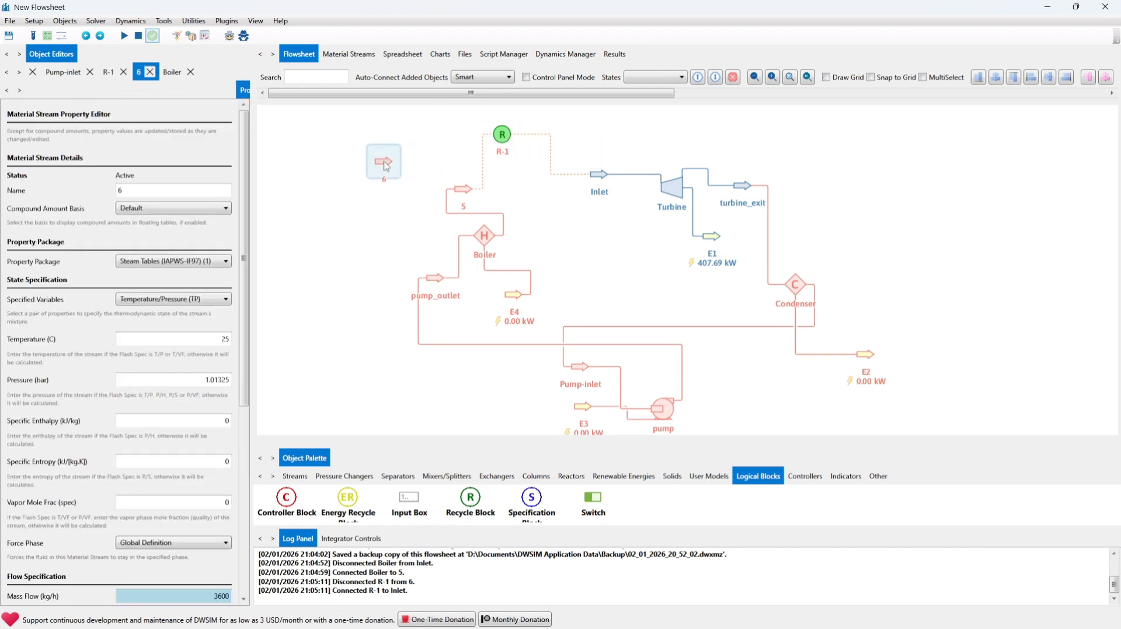
right_click(386, 167)
click(442, 354)
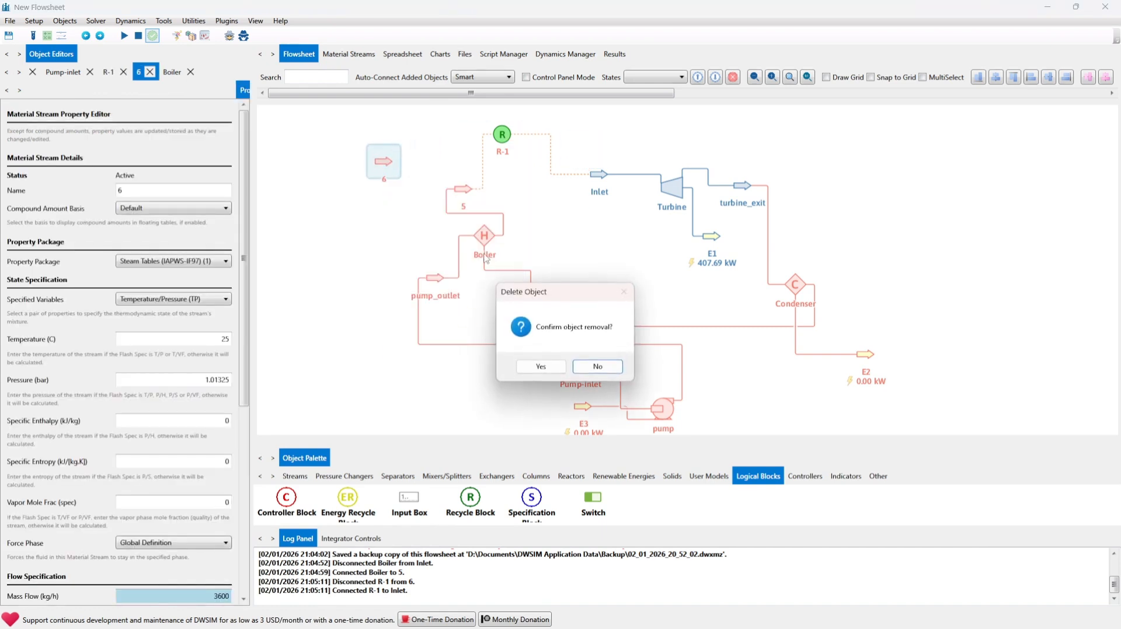
click(540, 366)
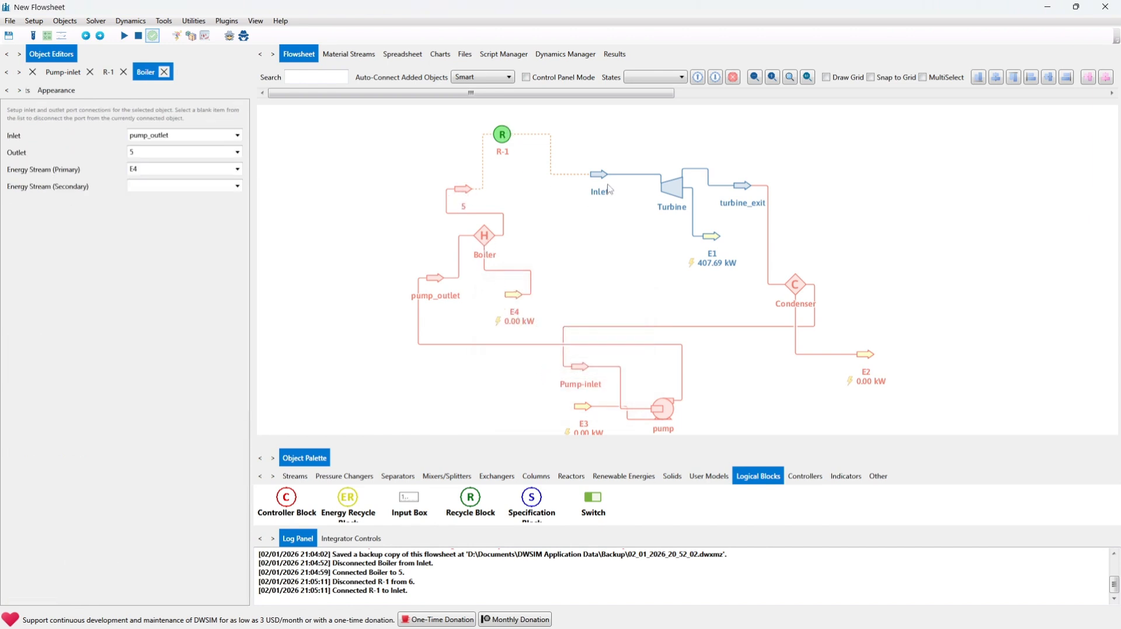
Step: Shift stream 5 up and away from the recycle block, and nudge the recycle block slightly towards the Inlet stream
drag(471, 196, 495, 179)
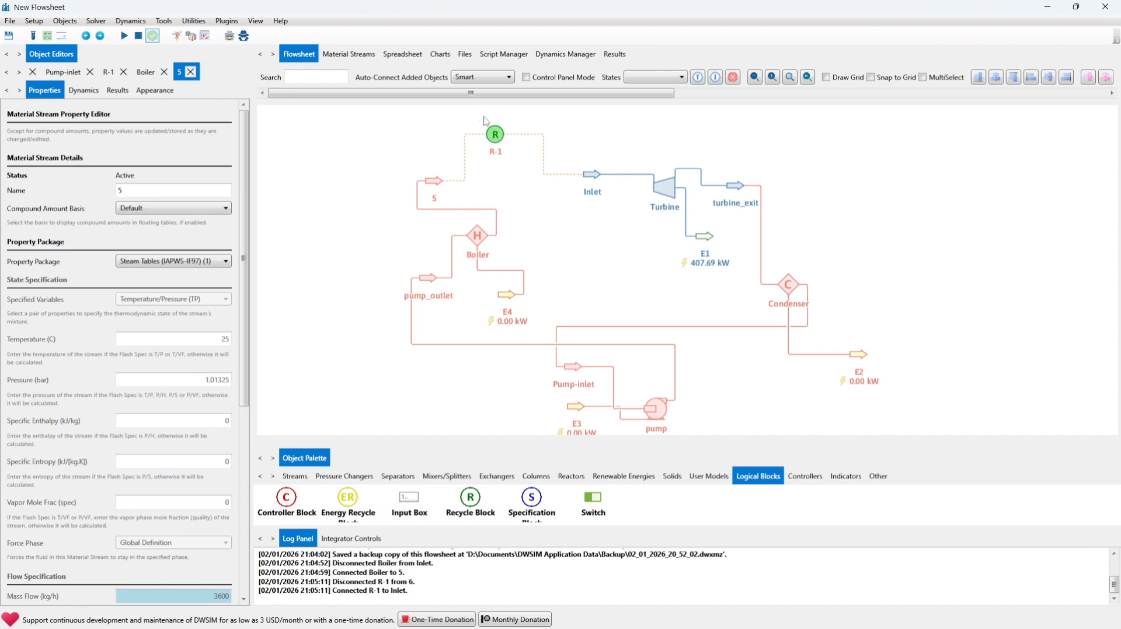
drag(570, 234, 549, 216)
scroll(549, 215, up, 1)
drag(514, 138, 527, 142)
click(535, 172)
drag(530, 188, 543, 170)
Step: Rename stream 5 as inlet_1
click(470, 162)
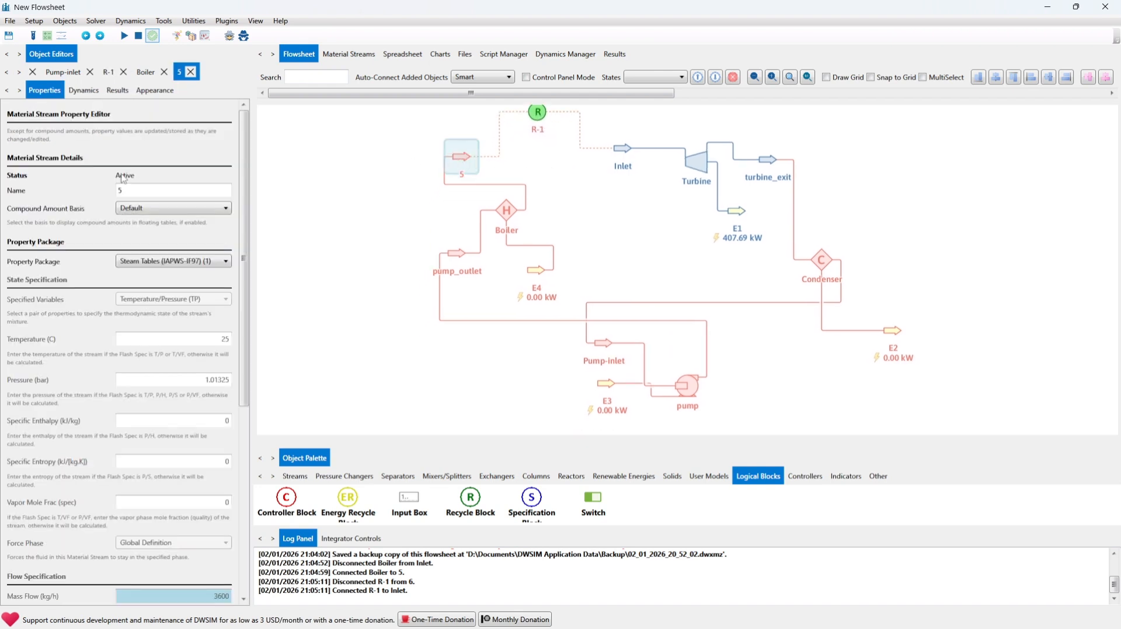
drag(157, 194, 95, 185)
key(Return)
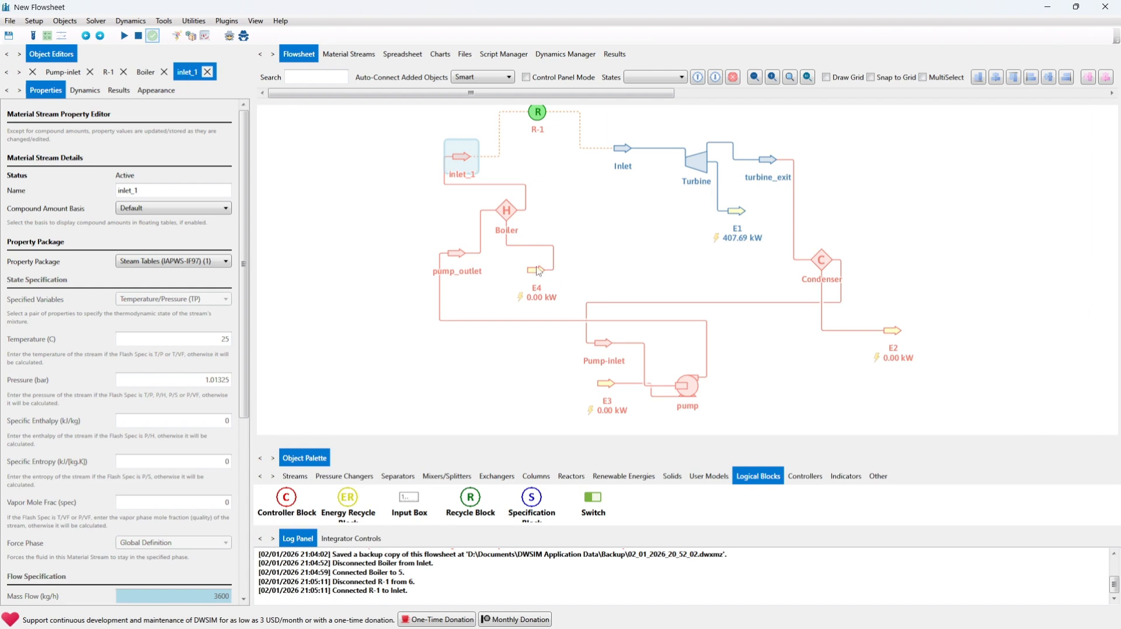
Step: Spread out the boiler section by shifting pump_outlet left, lowering the boiler and placing energy stream E4 beneath it
drag(454, 254, 426, 251)
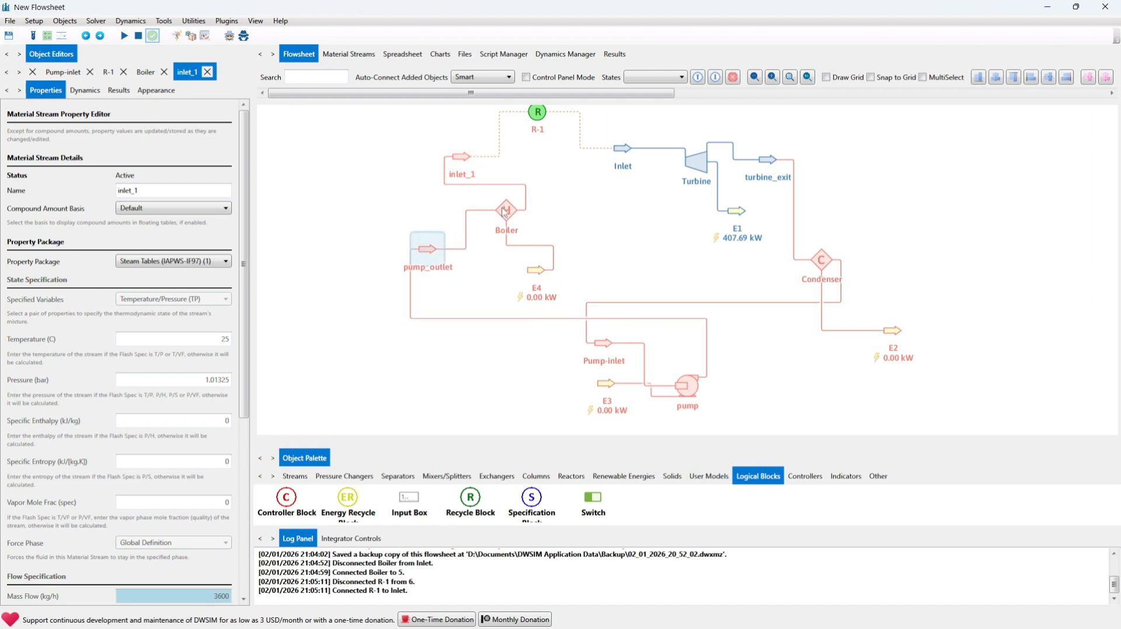
drag(506, 211, 473, 232)
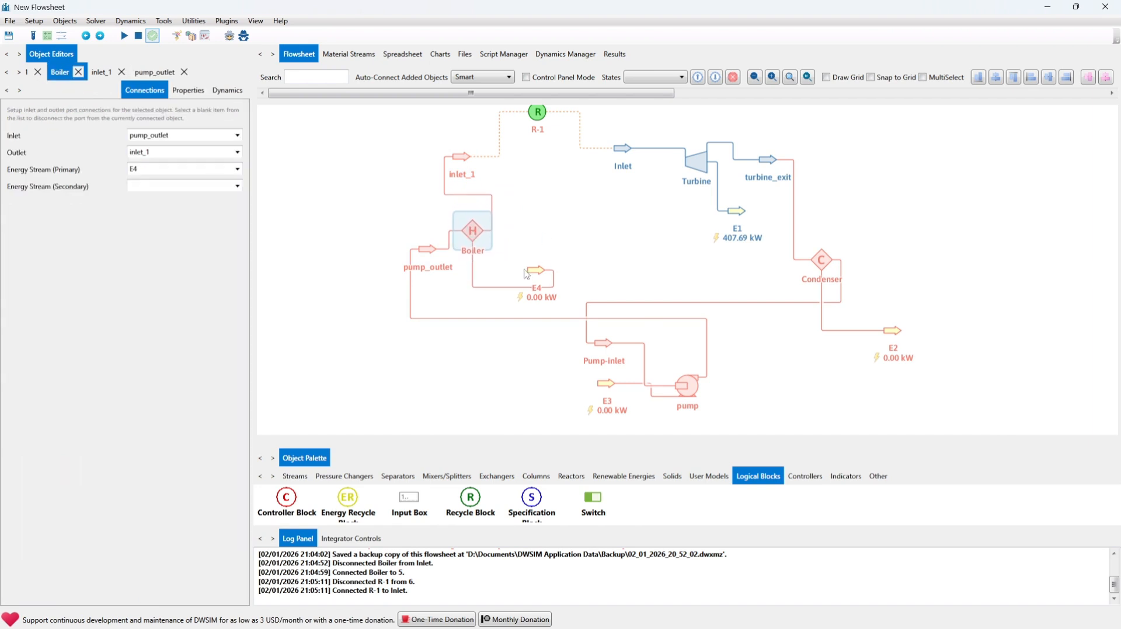
drag(536, 270, 458, 289)
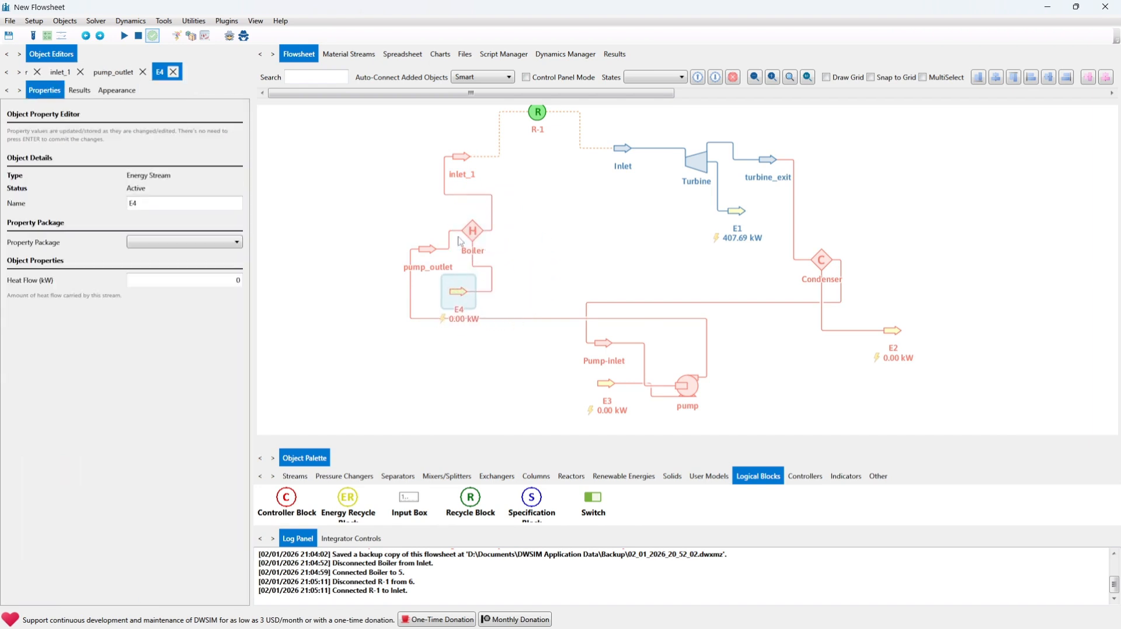
drag(477, 230, 486, 223)
drag(561, 238, 559, 239)
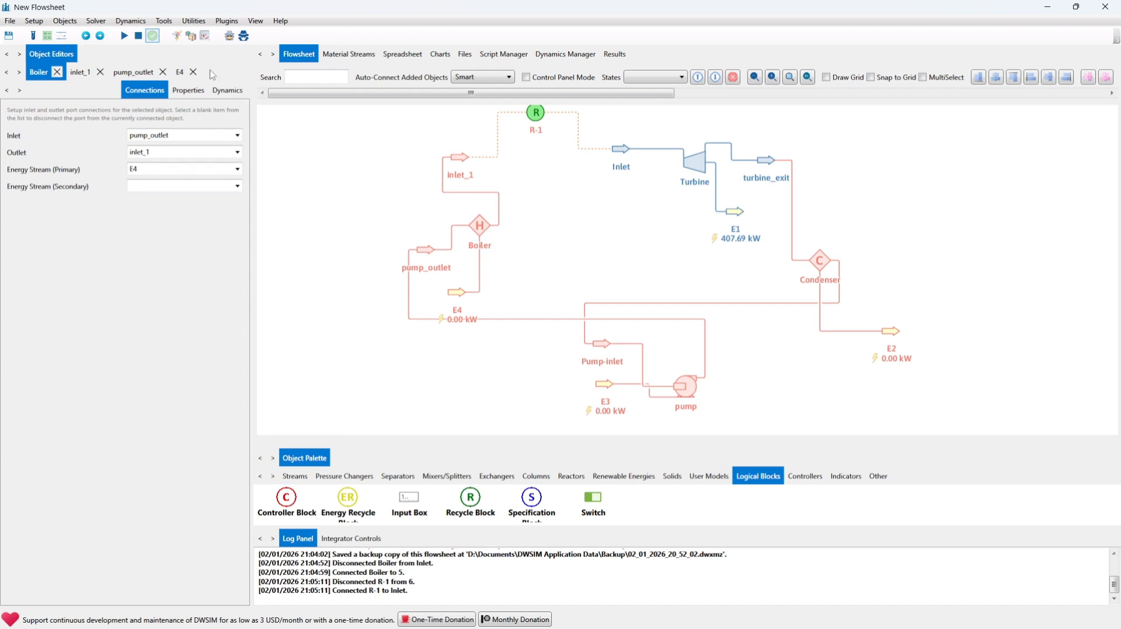
Step: Solve the closed-loop flowsheet and move energy stream E4 closer beneath the boiler, clear of the pump_outlet line
click(124, 36)
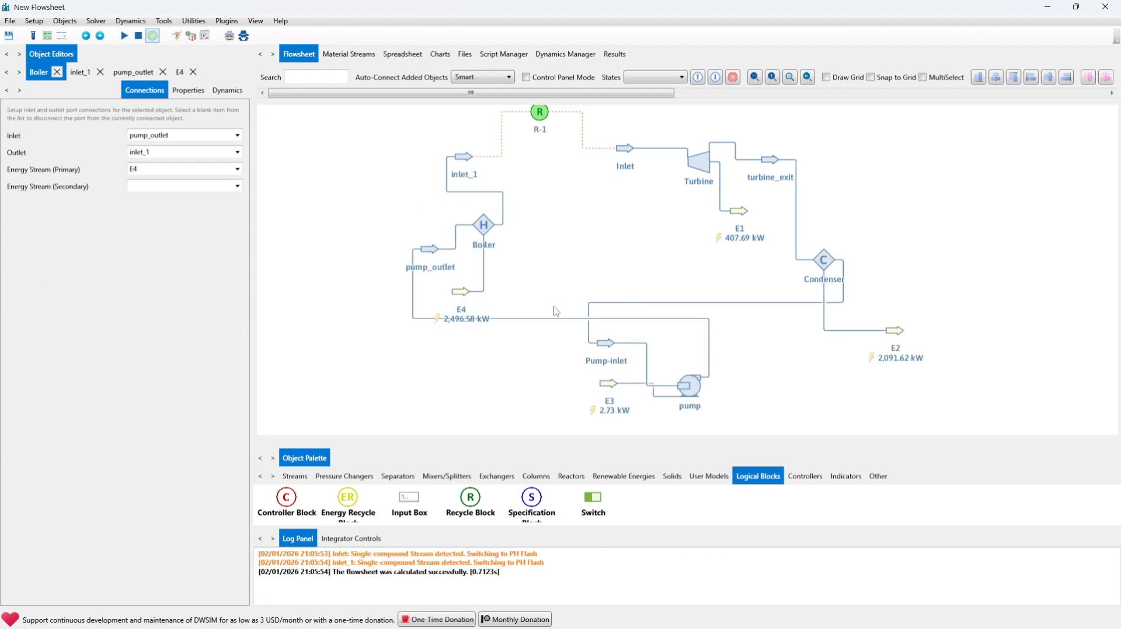
drag(555, 310, 488, 295)
drag(397, 286, 410, 278)
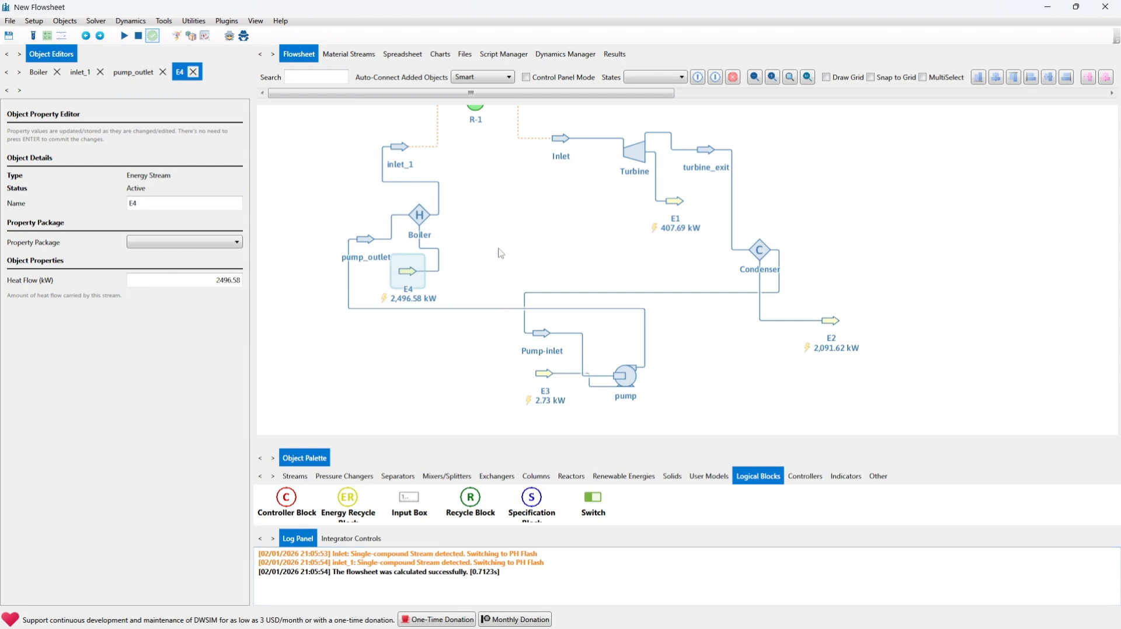
Step: Lower recycle block R-1 so it sits between the inlet_1 and Inlet streams at about their height
drag(507, 217, 512, 234)
click(484, 132)
drag(484, 132, 489, 169)
drag(511, 231, 503, 205)
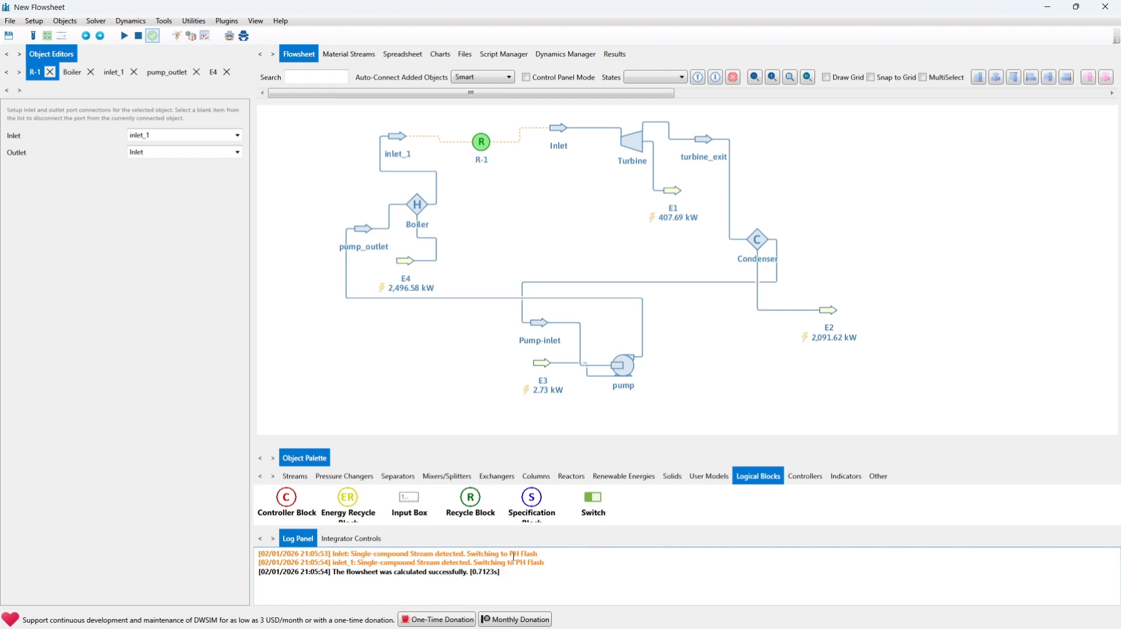
drag(484, 264, 484, 267)
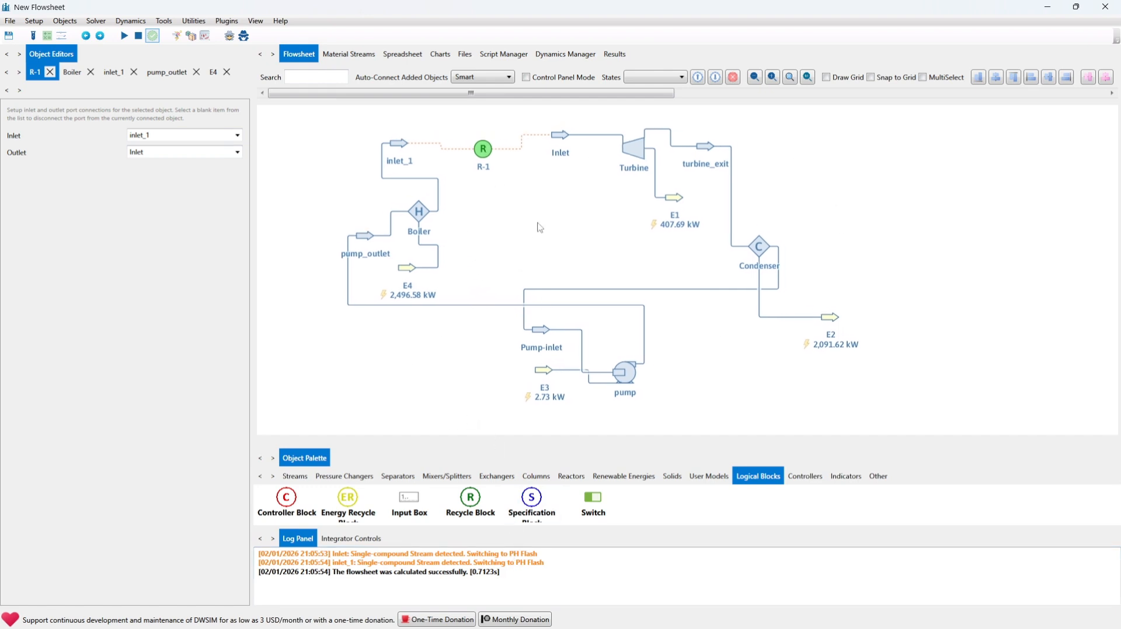
mouse_move(539, 227)
mouse_down()
mouse_move(535, 218)
mouse_move(538, 227)
mouse_up()
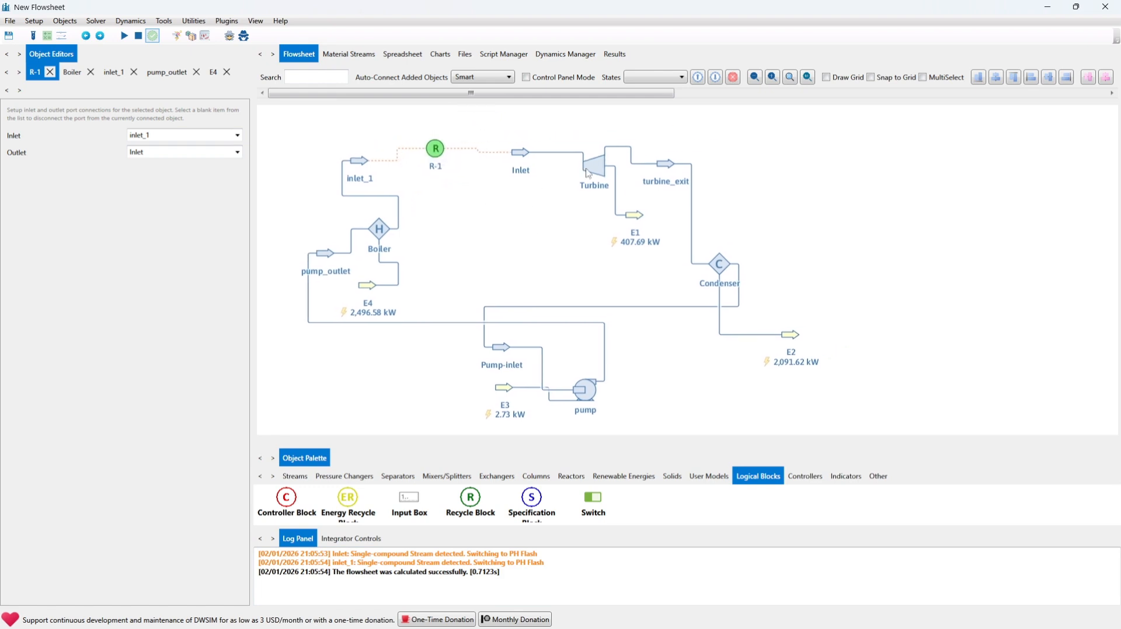
Step: Move the turbine closer to the Inlet stream and raise the condenser towards the turbine_exit stream
drag(591, 172, 565, 165)
drag(543, 261, 552, 241)
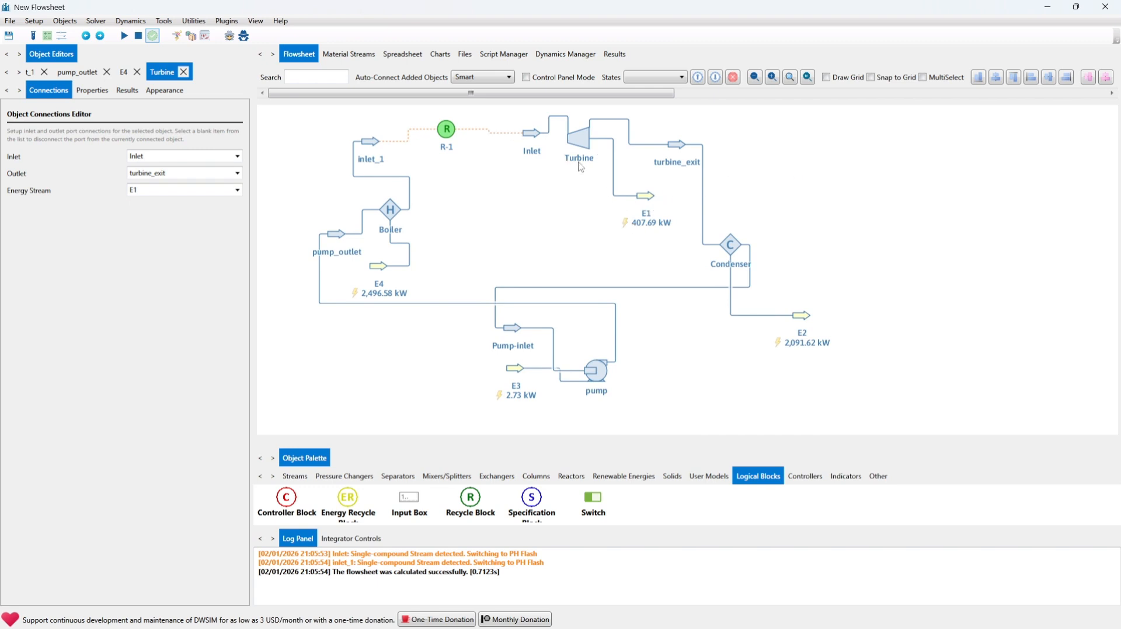
drag(730, 247, 731, 218)
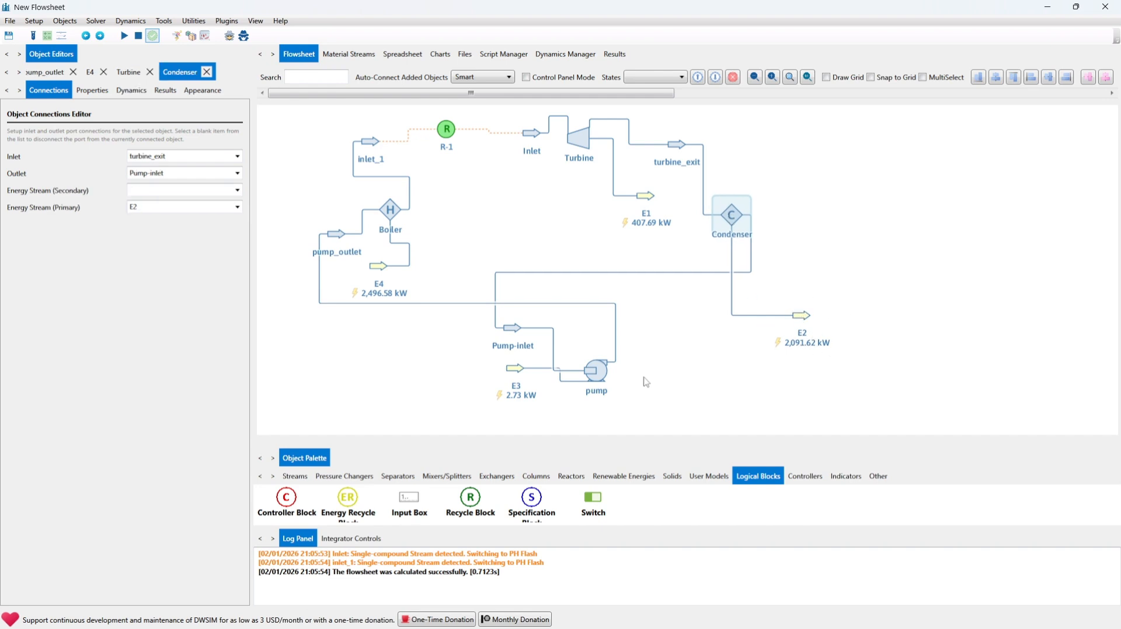
Step: Move energy stream E3 down and away from the pump, and shift E4 slightly left beneath the boiler
drag(521, 371, 475, 396)
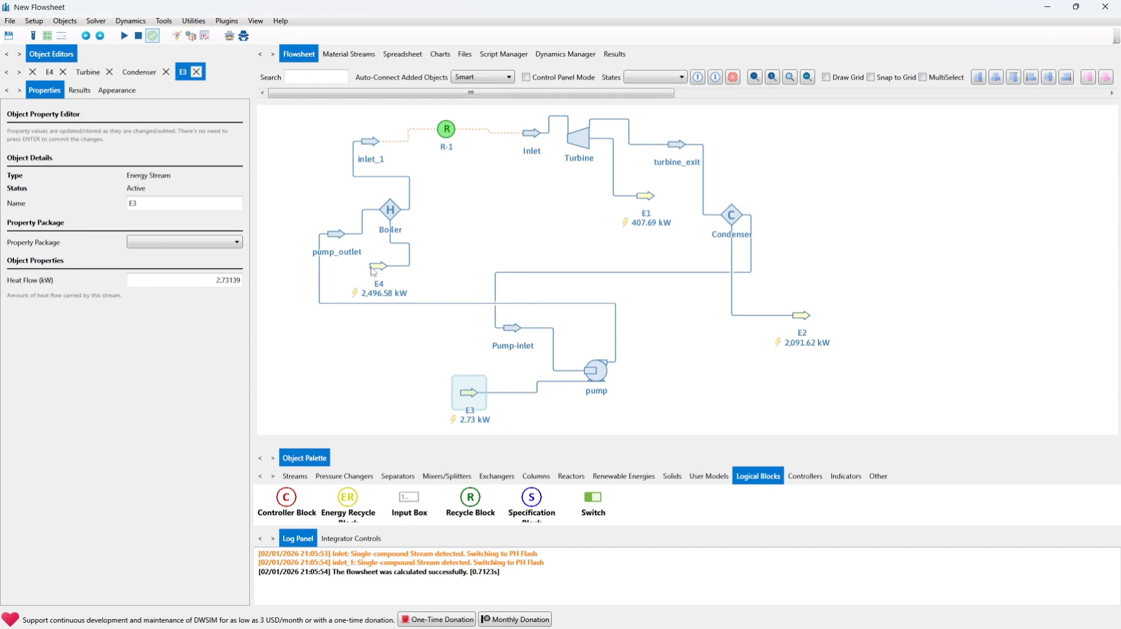
drag(375, 268, 362, 273)
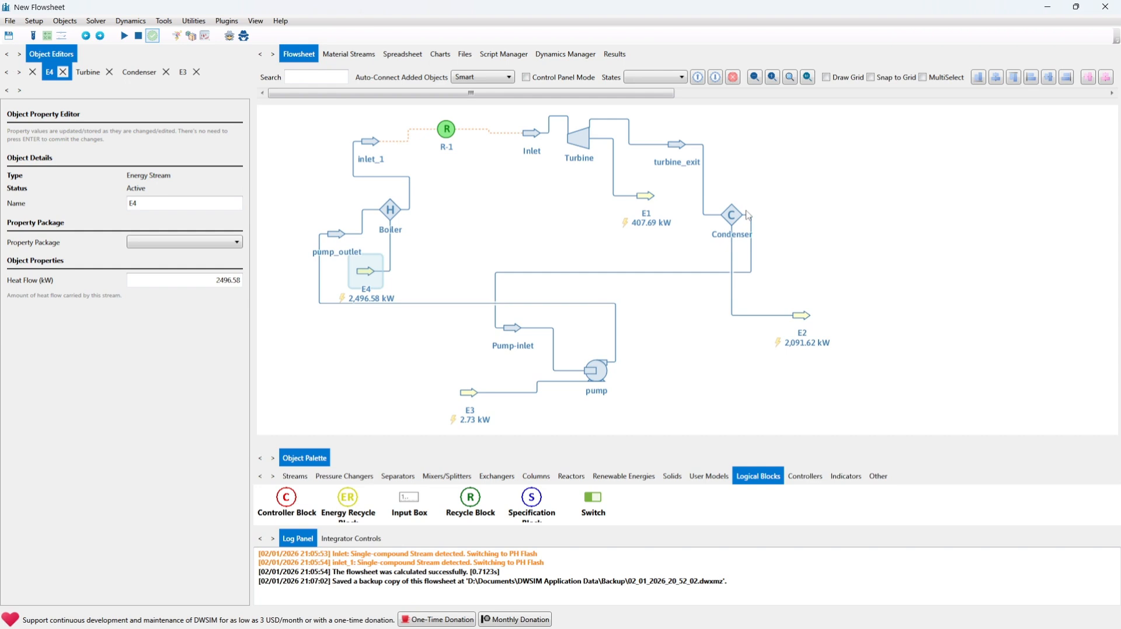
Step: Review the results report of the turbine_exit stream and the heat flow of the condenser's energy stream E2
click(678, 147)
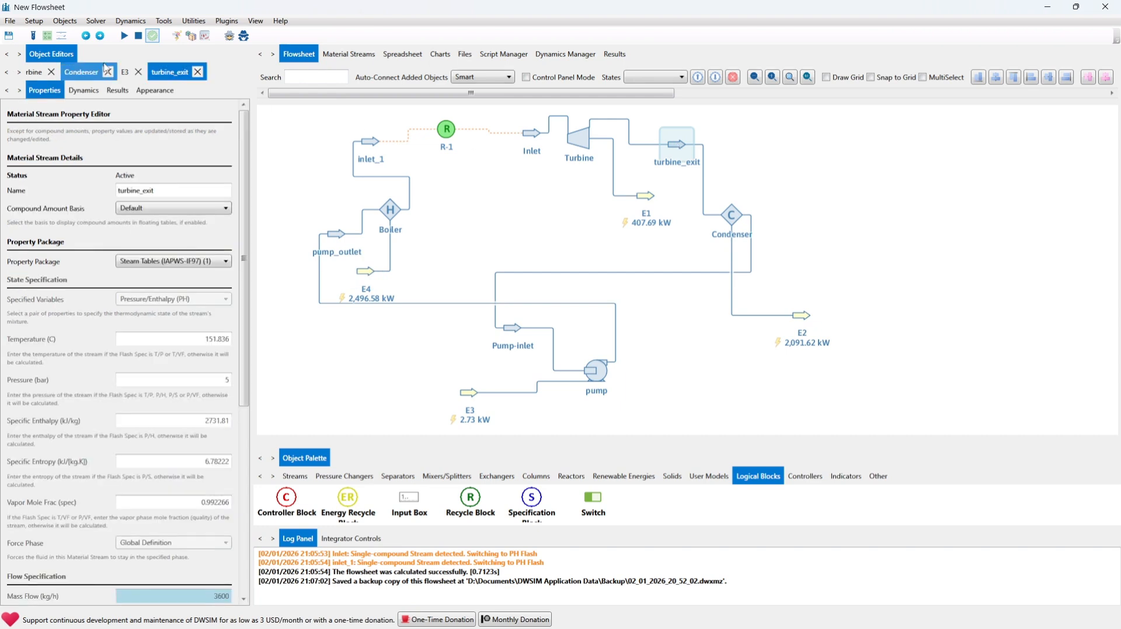
click(116, 91)
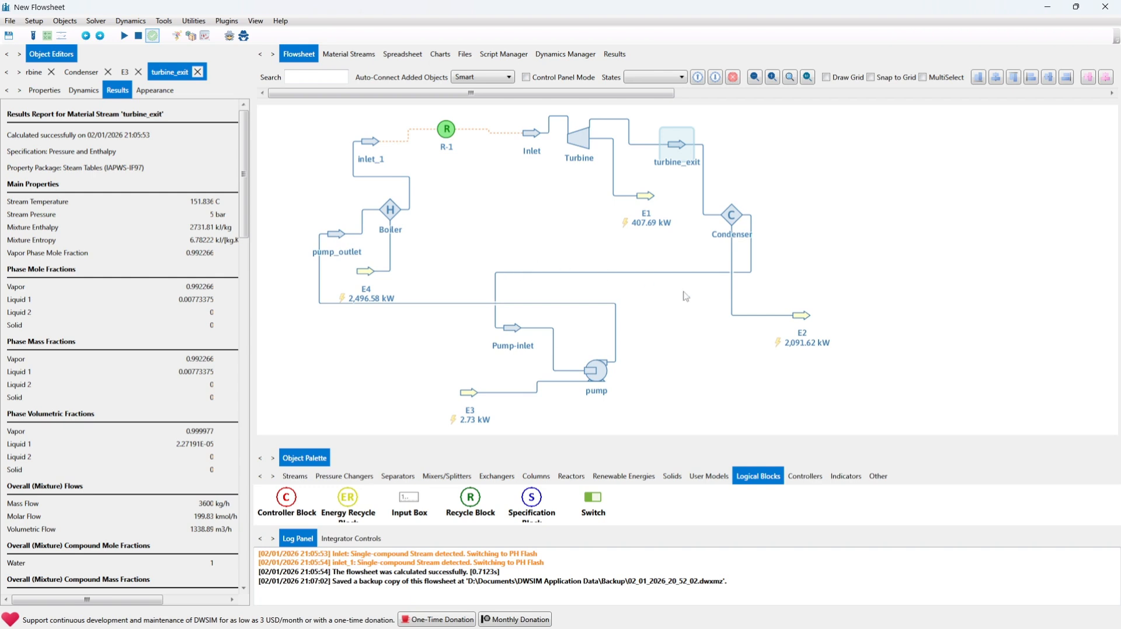
click(806, 326)
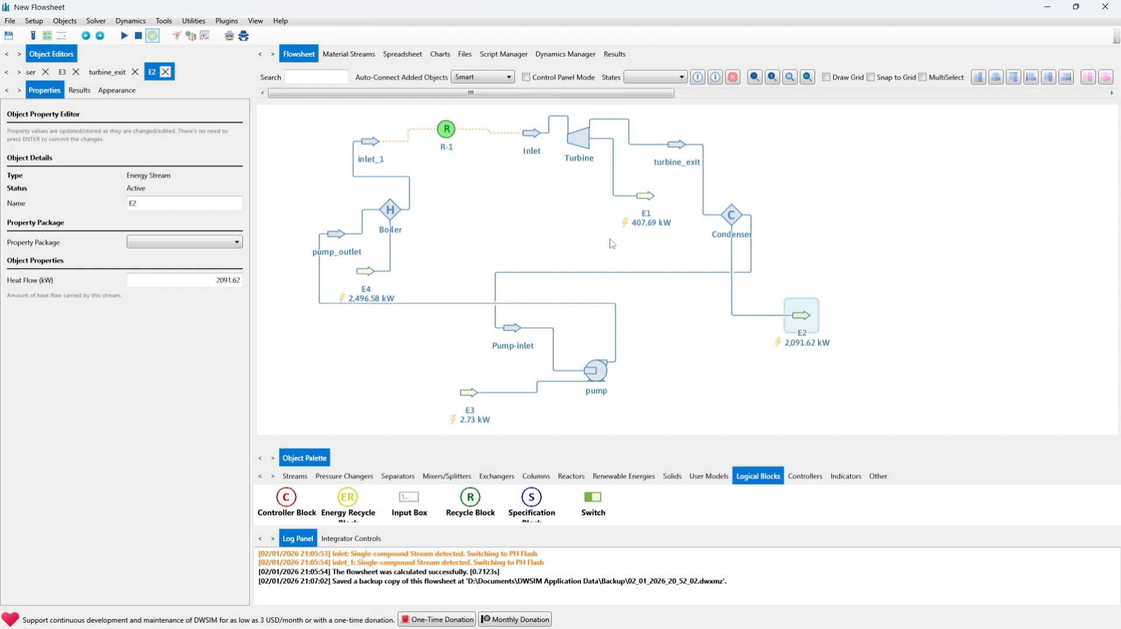
click(677, 158)
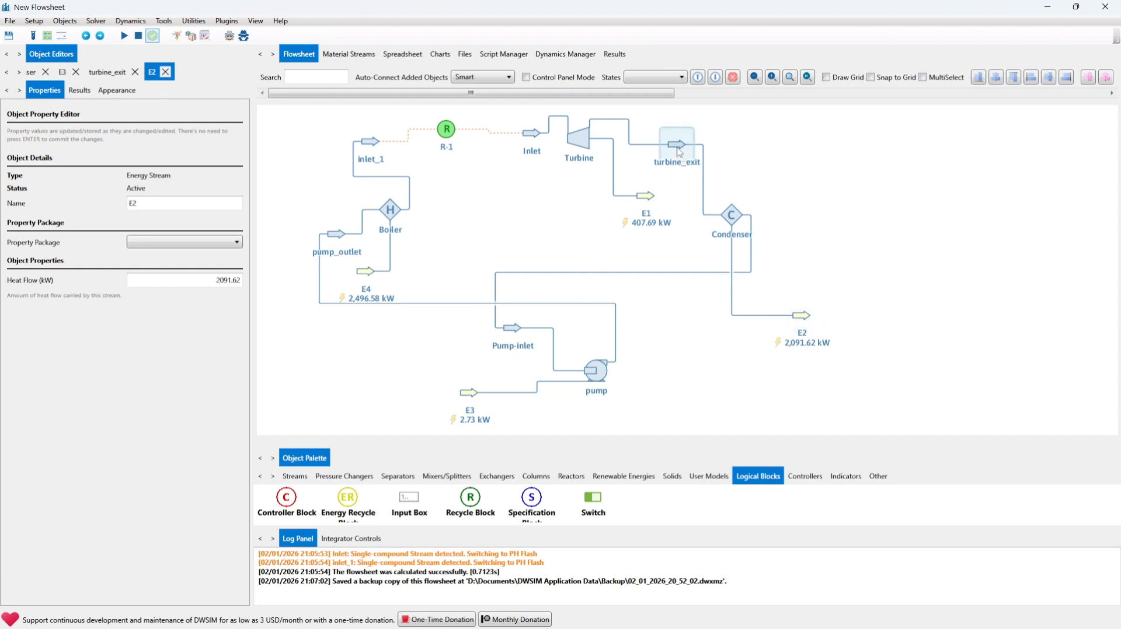
Step: Examine the turbine's calculation properties and open the pump's connection settings
click(575, 153)
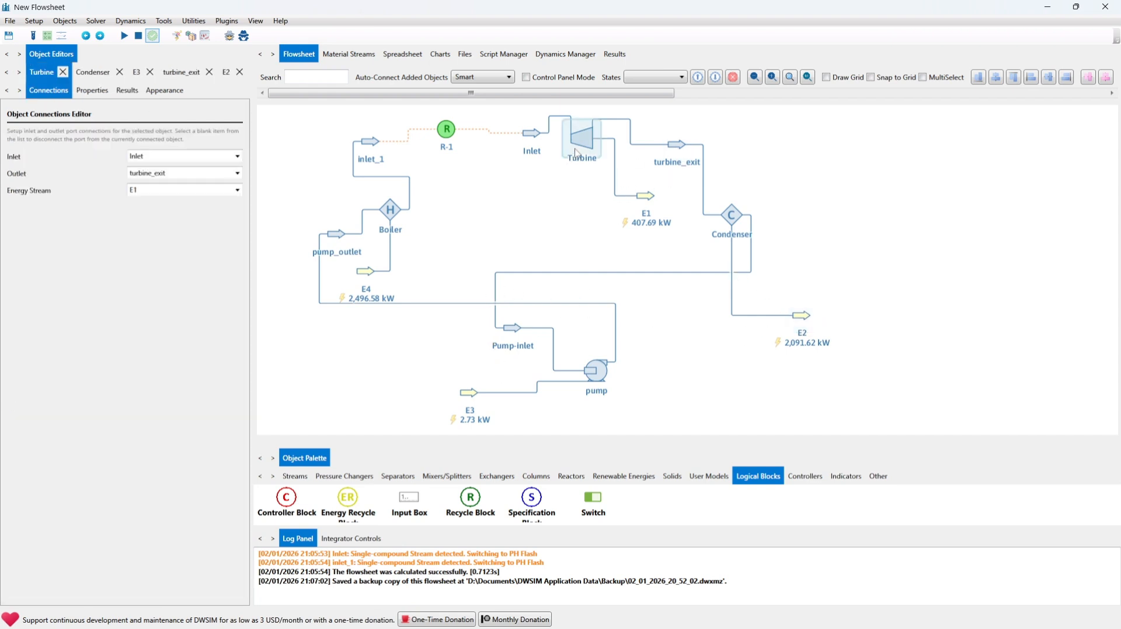
click(86, 92)
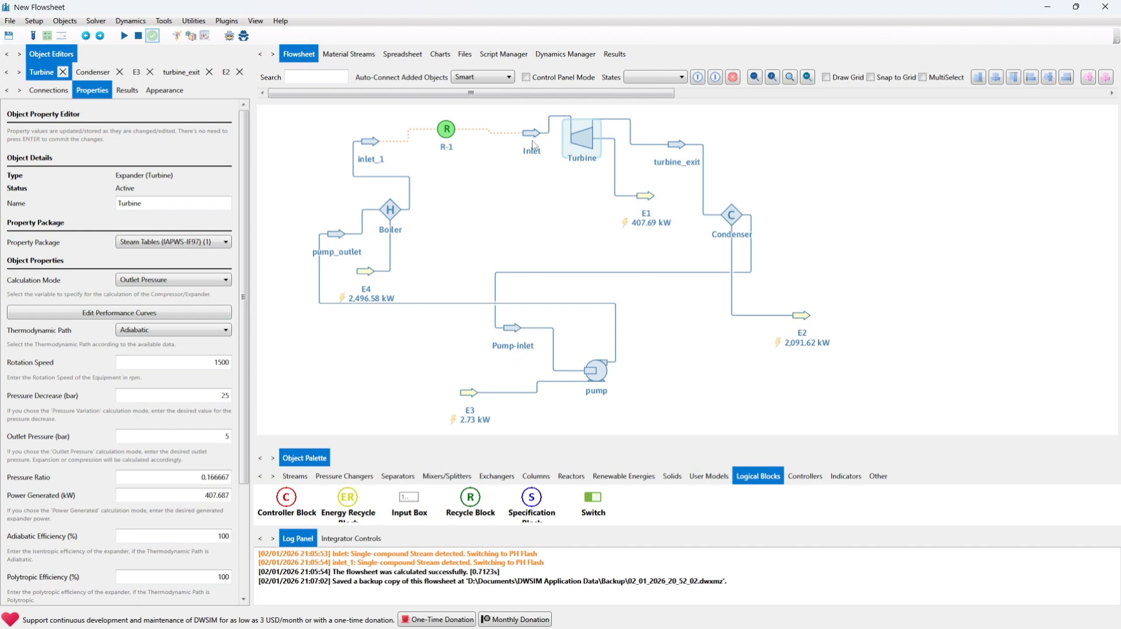
click(595, 386)
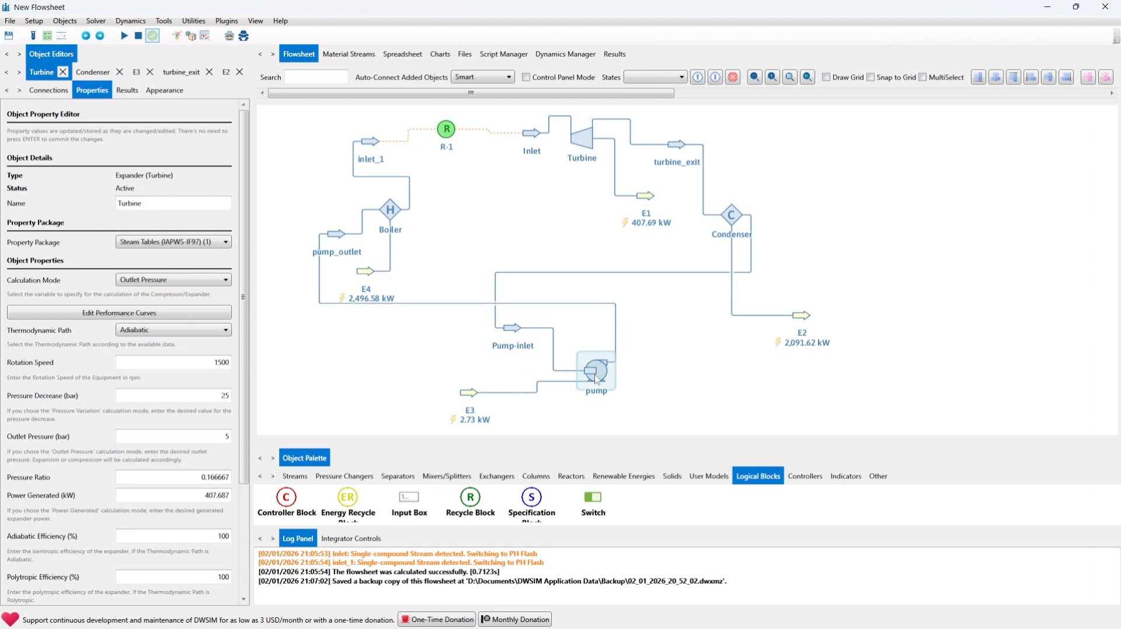
scroll(490, 420, down, 1)
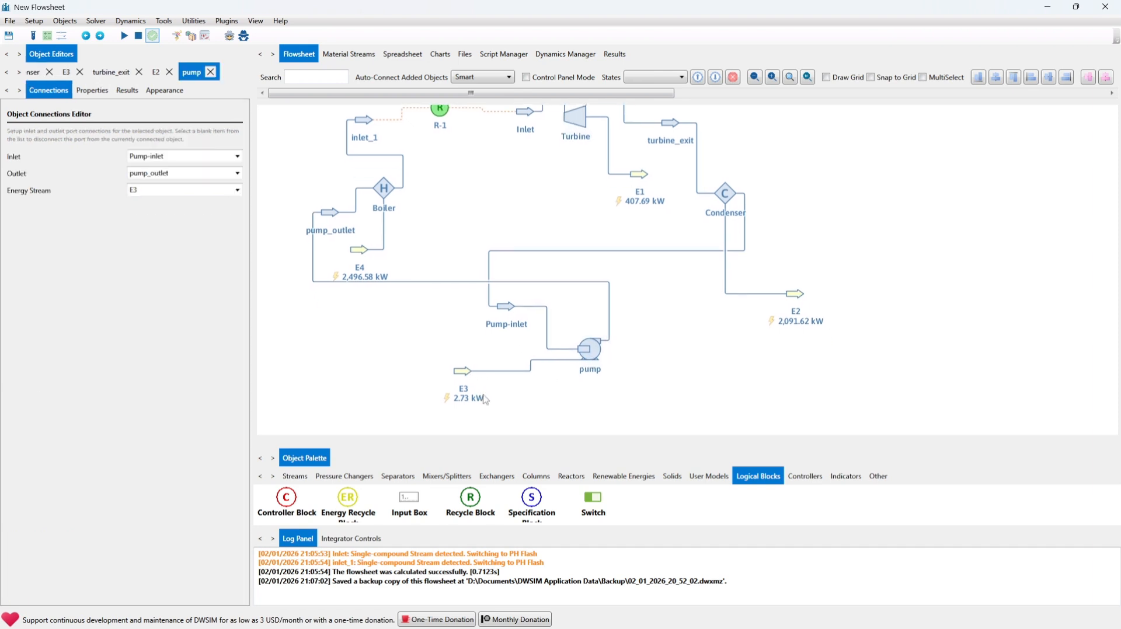
Step: Rename the pump's energy stream E3 as Pump_work
click(460, 372)
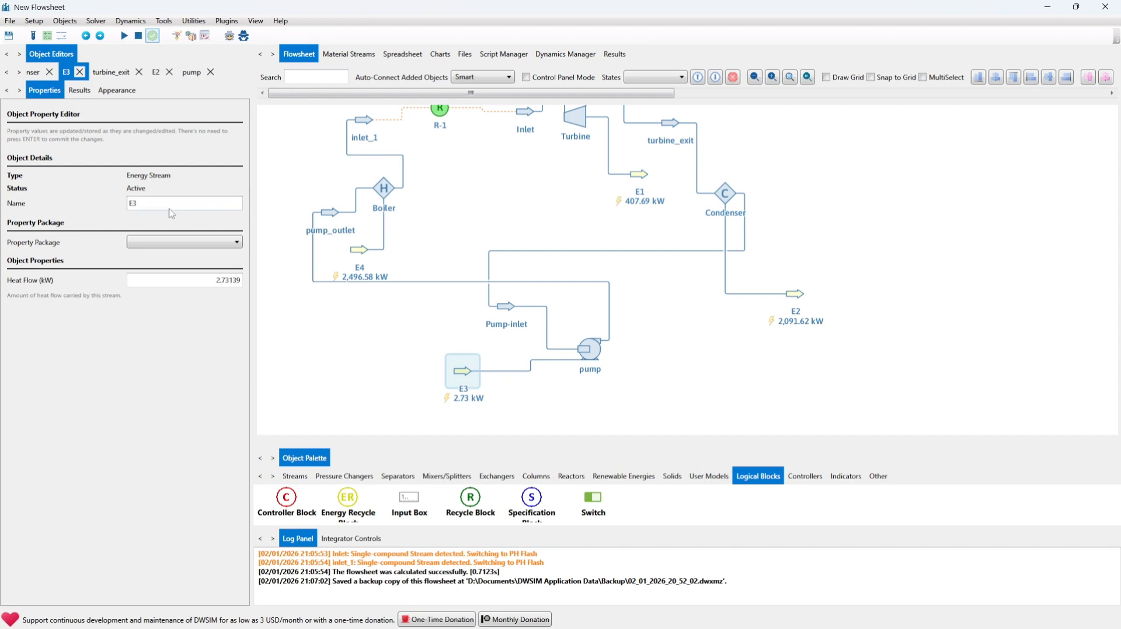
double_click(142, 204)
text(Pump-)
key(BackSpace)
text(_work)
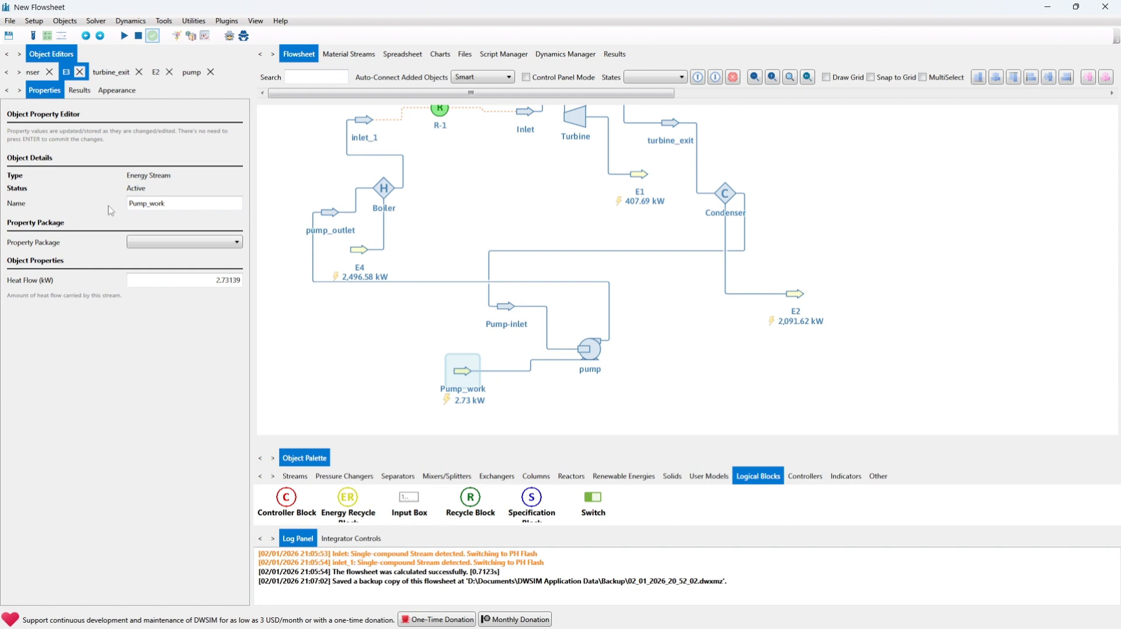
Step: Rename the turbine's energy stream E1 as work_turbine
click(641, 177)
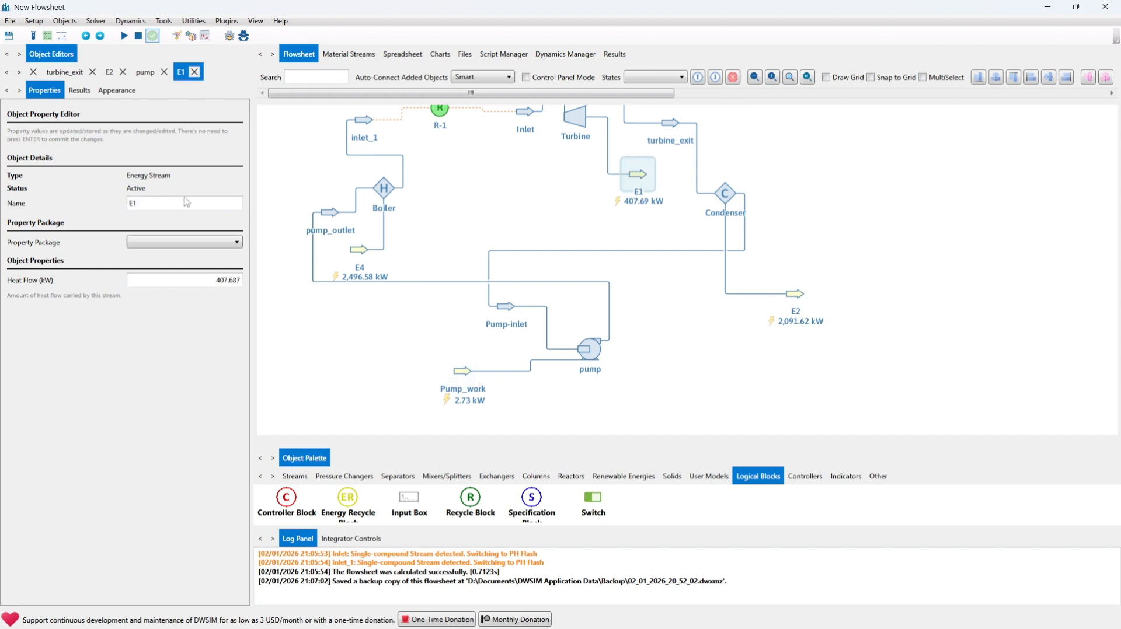
drag(143, 203, 119, 202)
text(t)
text(urb)
key(BackSpace)
key(BackSpace)
key(BackSpace)
key(BackSpace)
text(work_turbi)
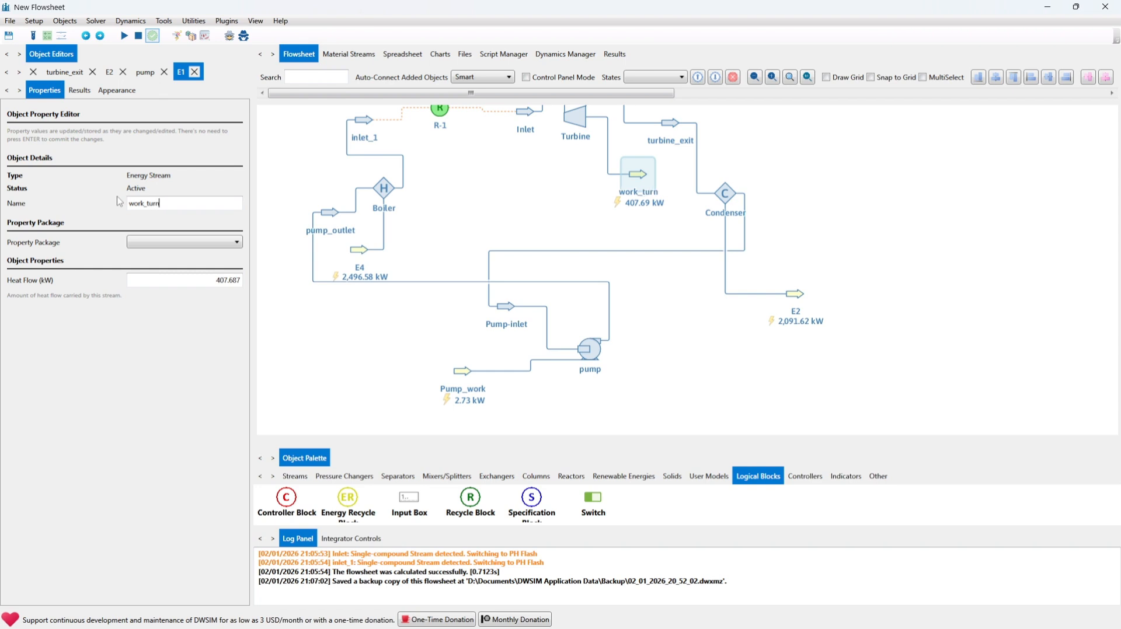
text(ne)
key(Return)
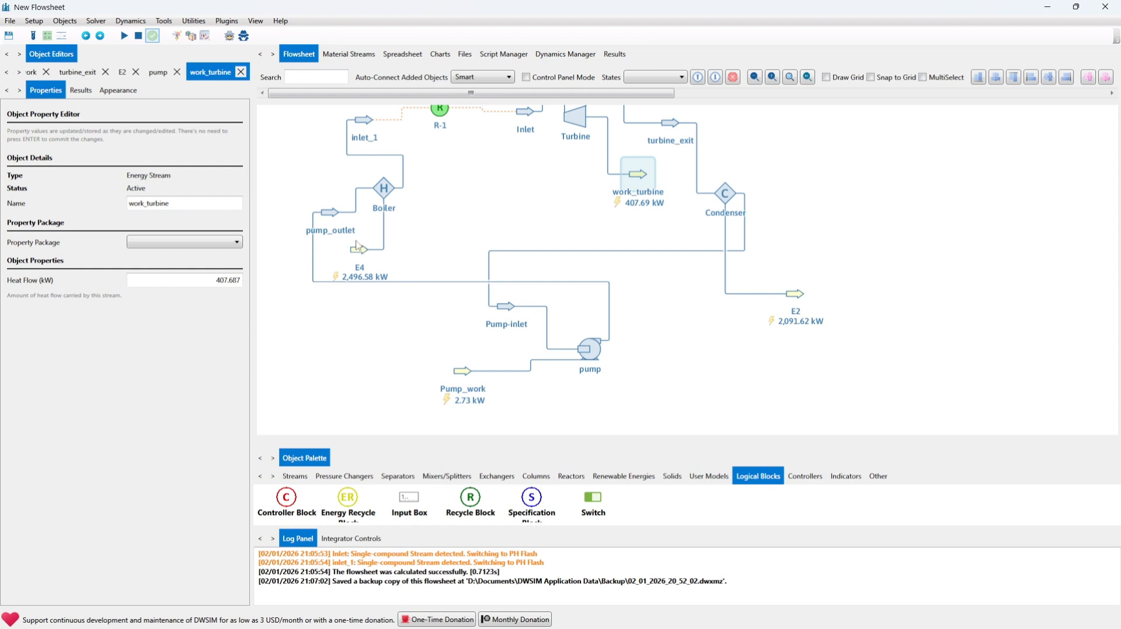
Step: Move energy stream E4 up and right so it sits directly beneath the boiler
drag(358, 249, 390, 240)
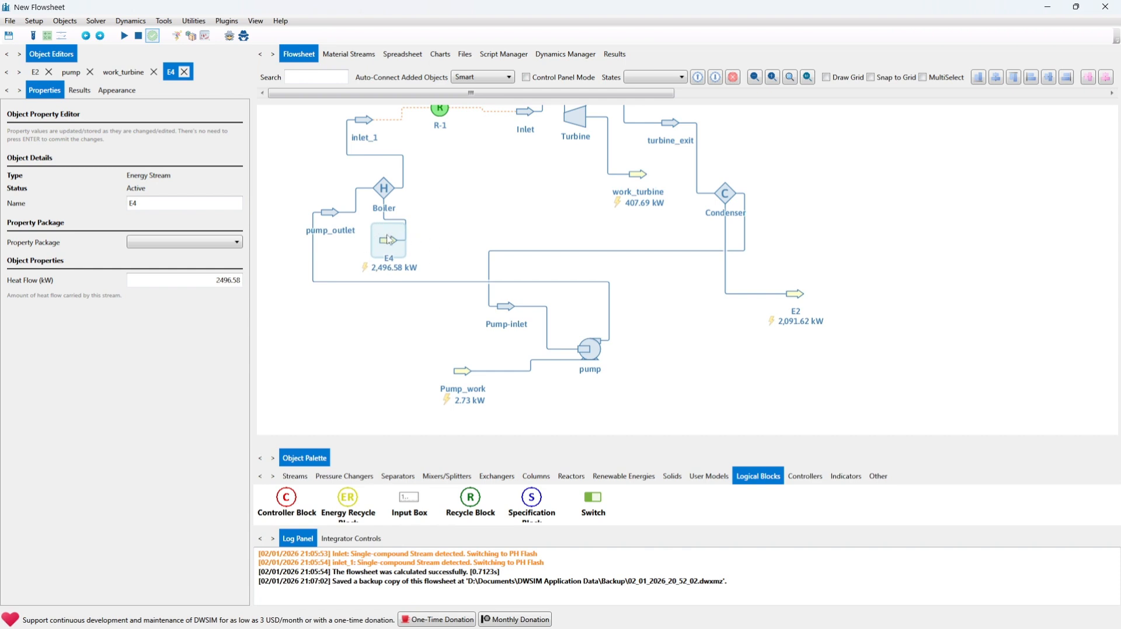
drag(388, 240, 387, 240)
click(421, 231)
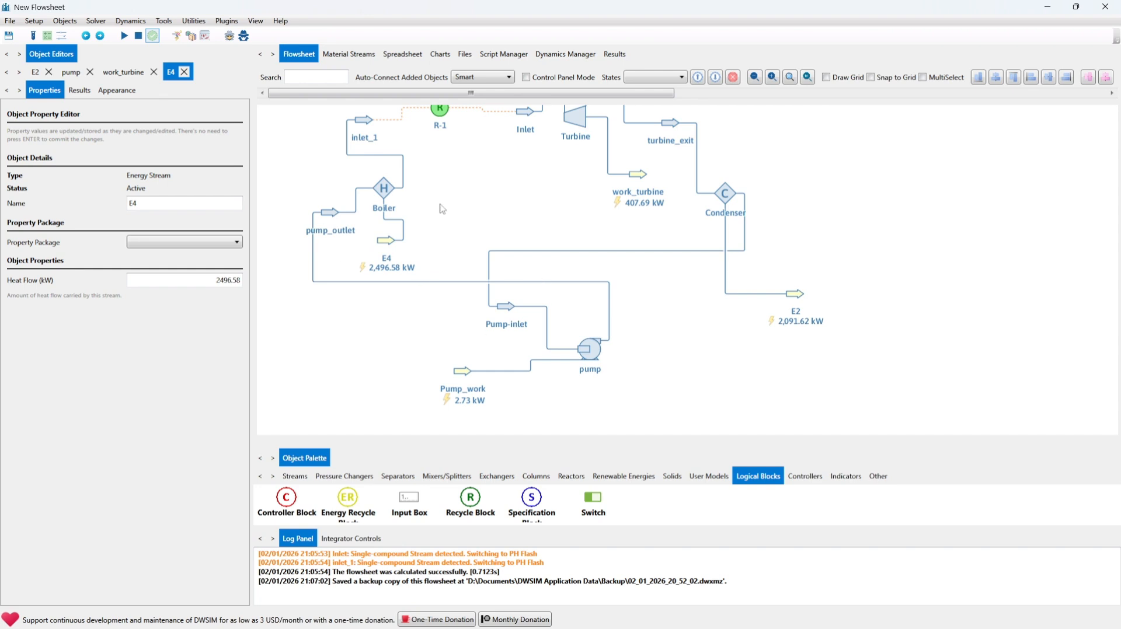
scroll(430, 210, up, 1)
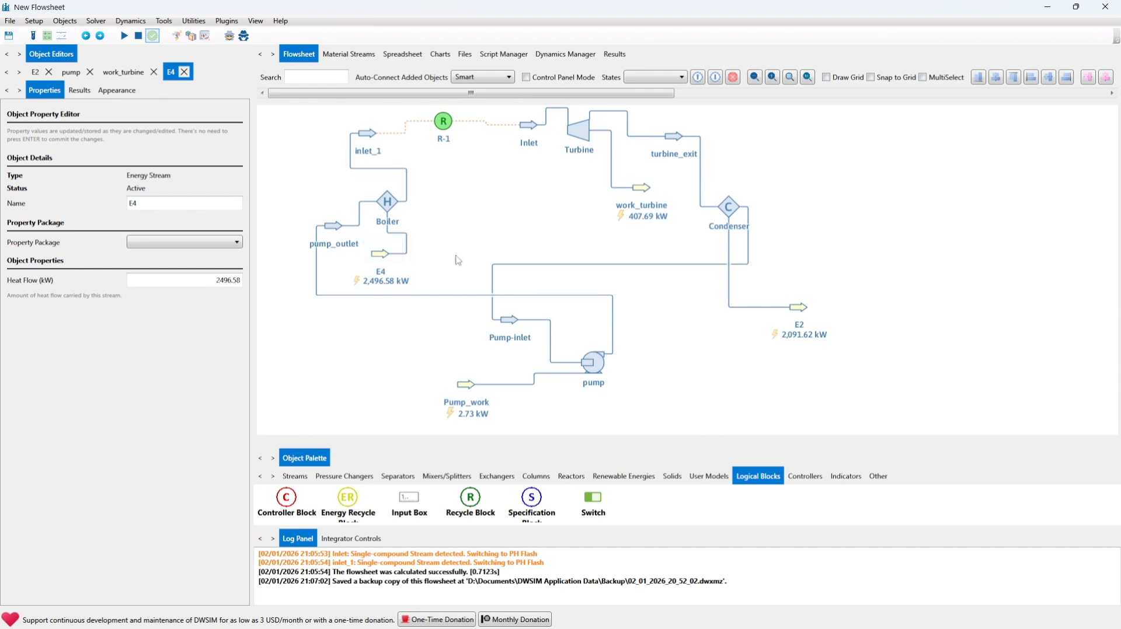
scroll(455, 257, up, 1)
Step: Reposition recycle block R-1 and stream inlet_1 so they line up with the Inlet stream
mouse_move(448, 146)
mouse_down()
mouse_move(467, 161)
mouse_move(467, 135)
mouse_up()
drag(496, 202, 487, 191)
scroll(496, 194, up, 1)
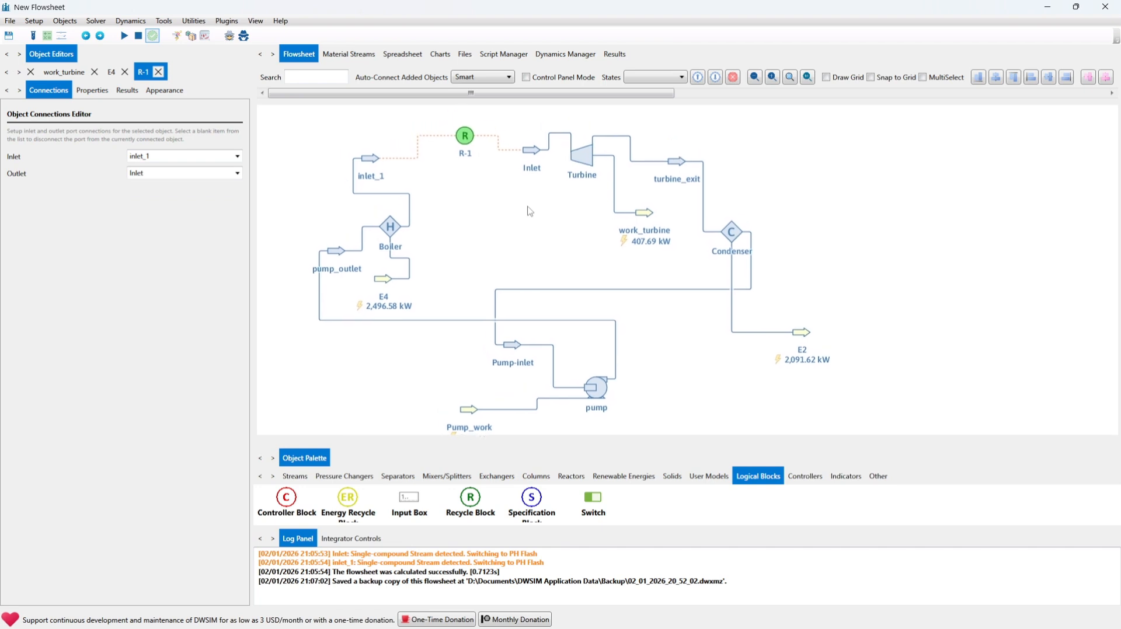
click(478, 148)
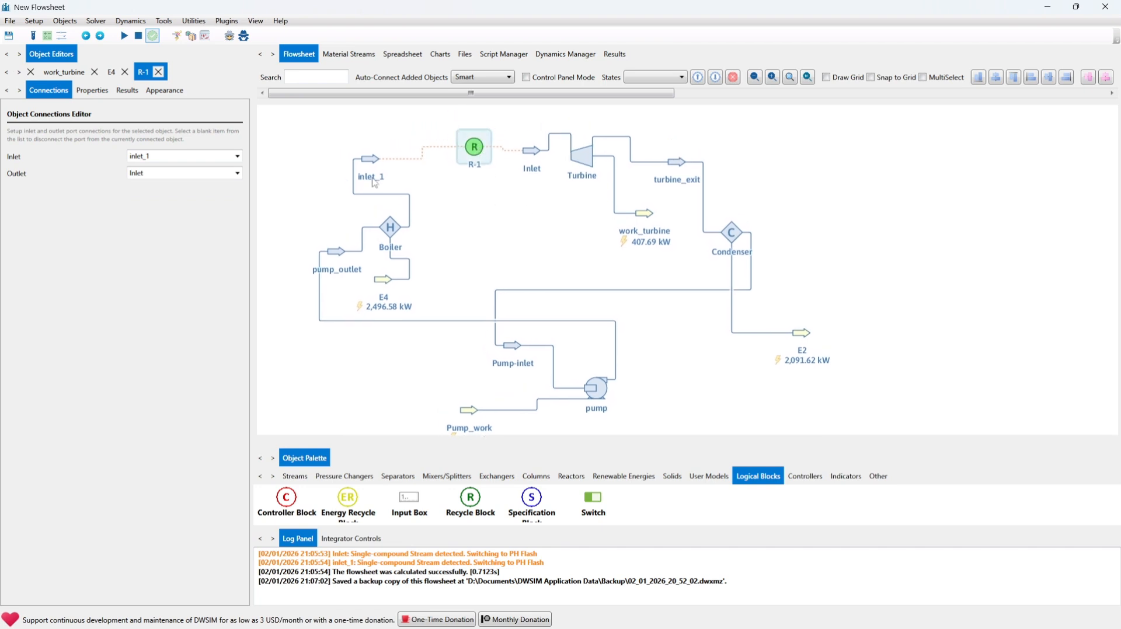
drag(361, 163, 406, 157)
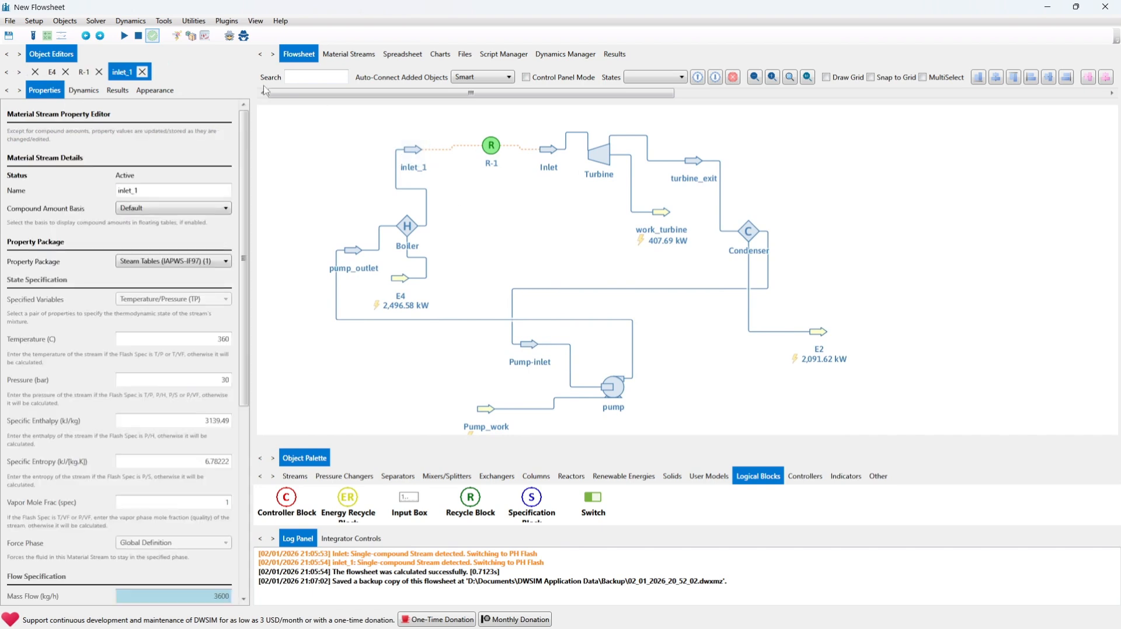
Step: Enable the real-time display of temperature and pressure for material streams in the flowsheet settings
click(34, 21)
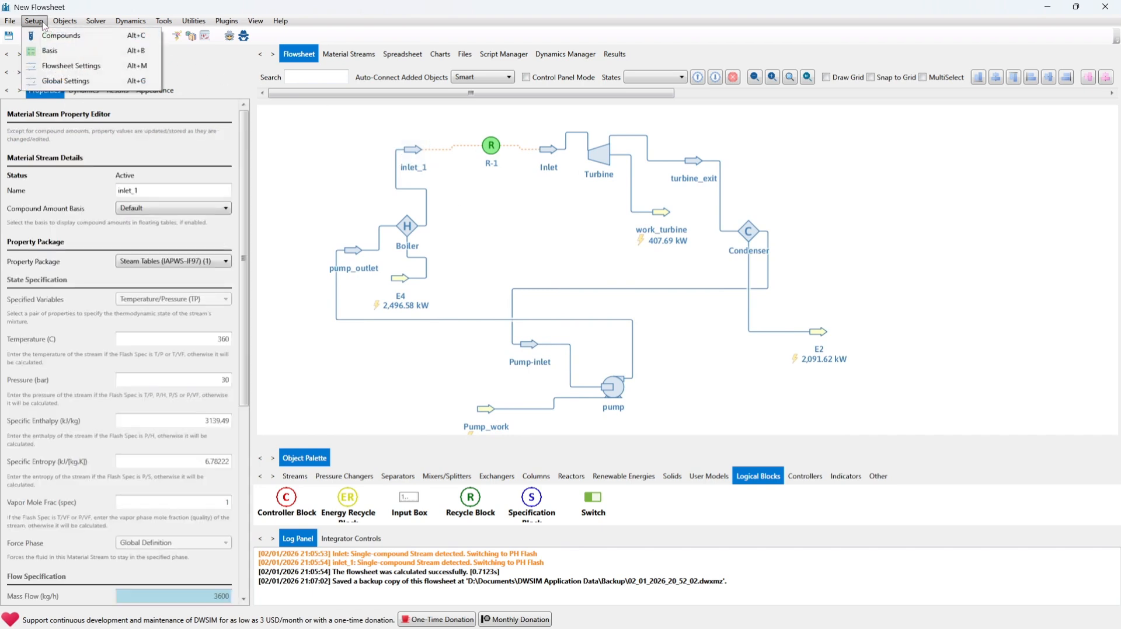
click(75, 67)
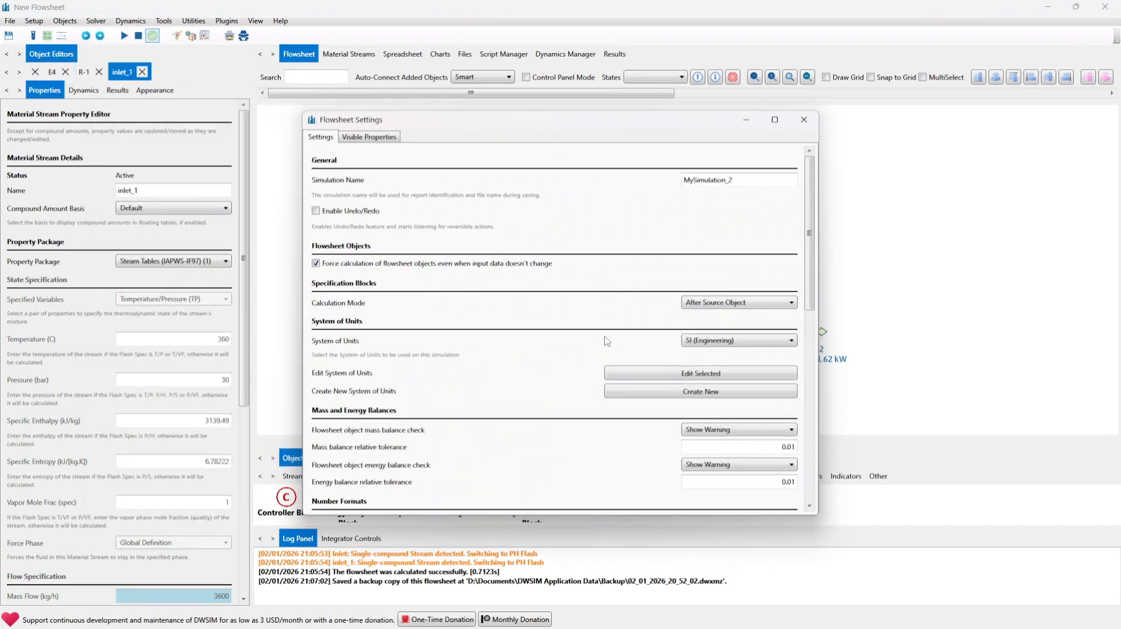
scroll(607, 341, down, 10)
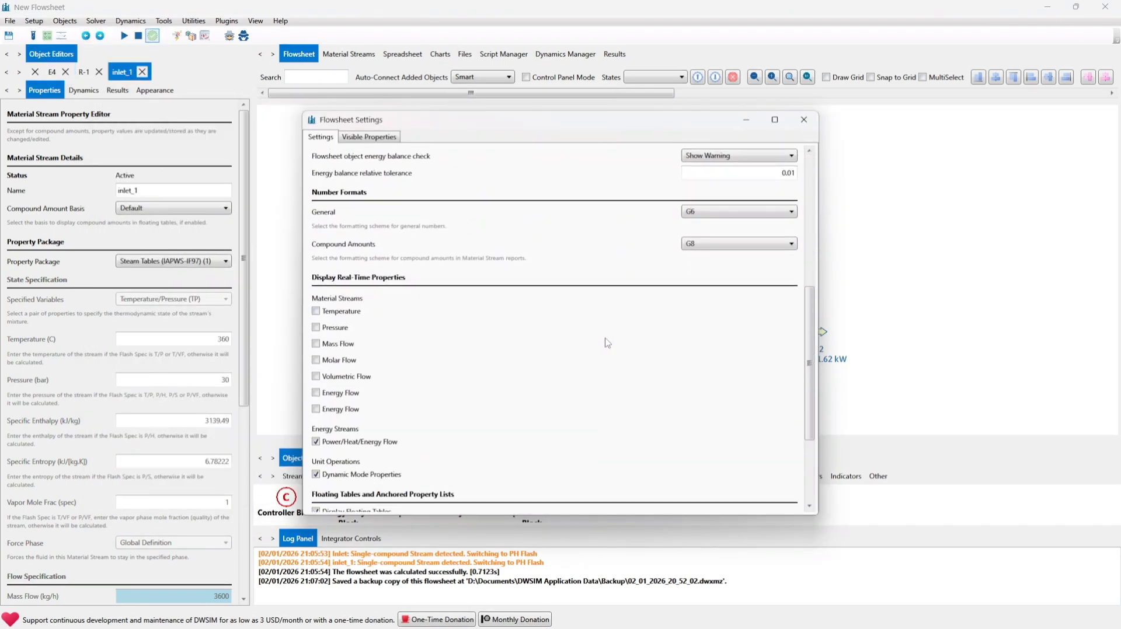
click(316, 311)
scroll(489, 368, down, 3)
scroll(489, 368, up, 3)
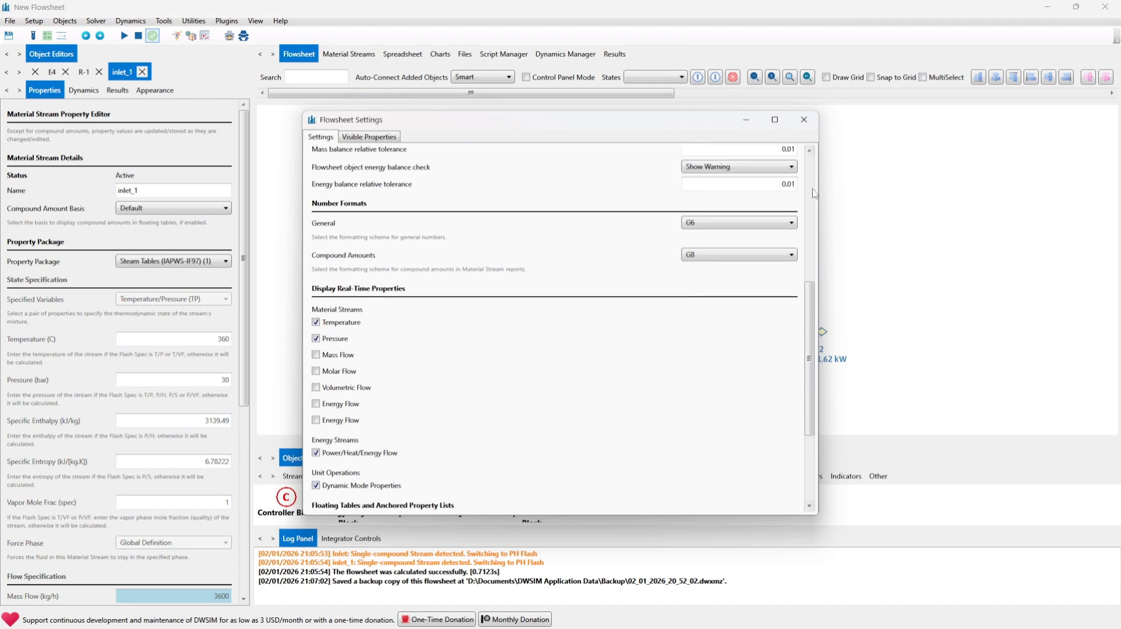
click(803, 119)
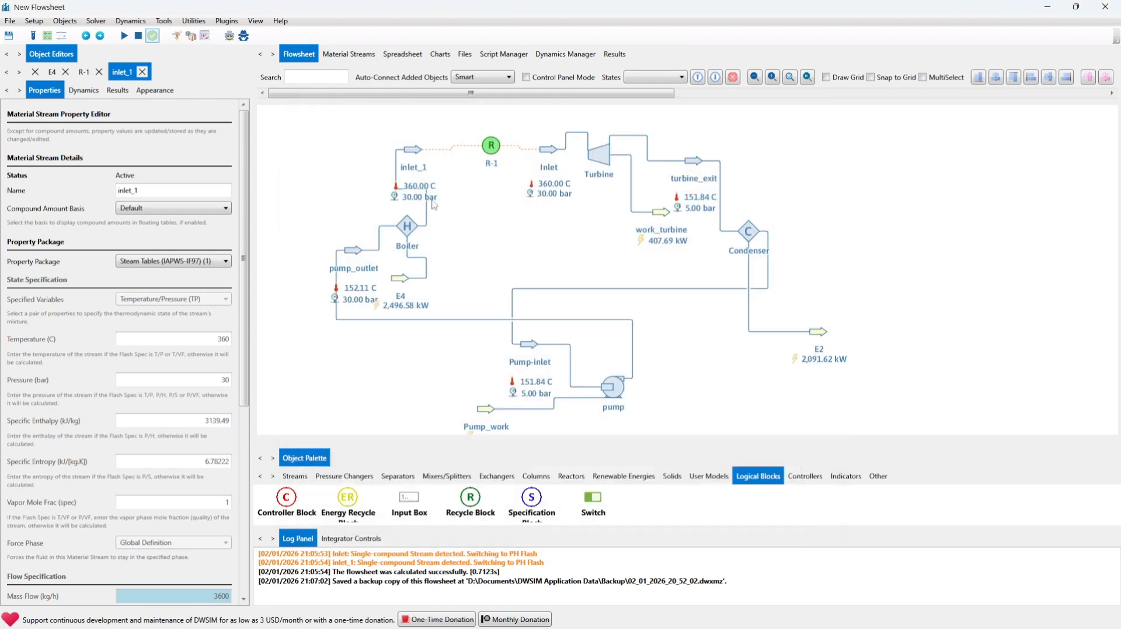
Step: Spread out the boiler, inlet_1, pump_outlet and E4 to make room for the stream value labels
drag(410, 237, 366, 231)
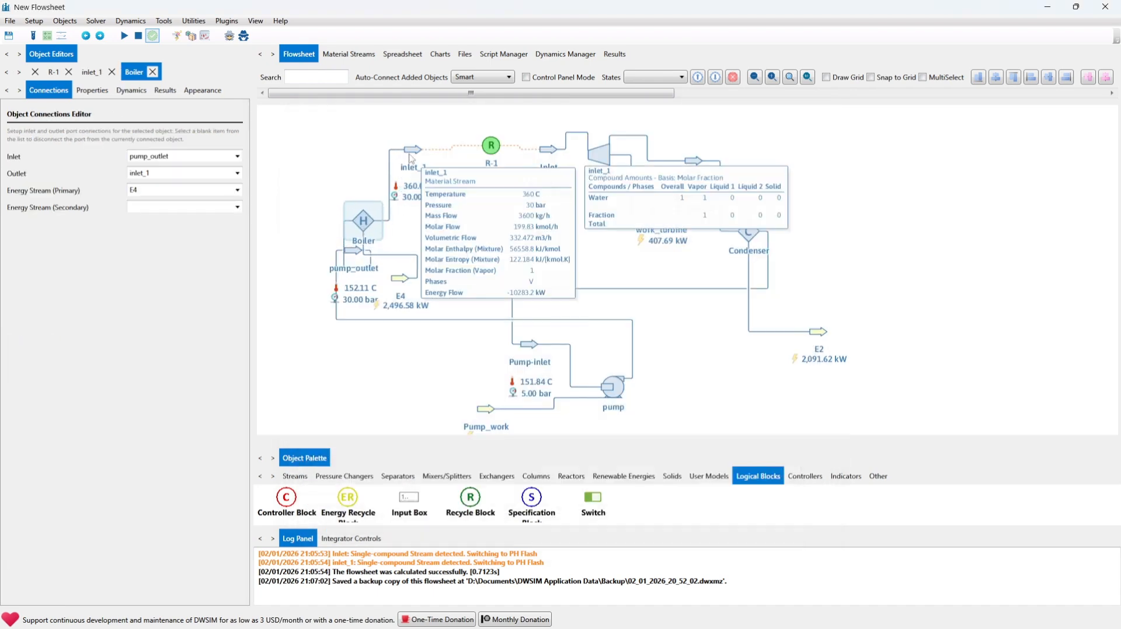
drag(413, 151, 424, 135)
drag(353, 255, 303, 267)
click(405, 284)
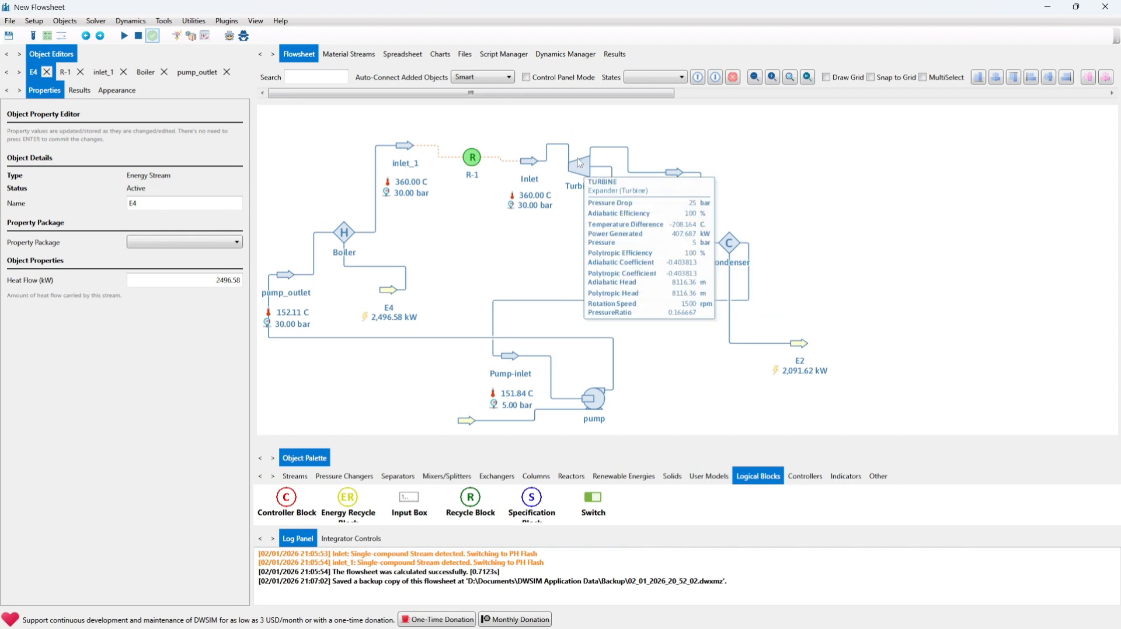
Step: Lower the turbine slightly, raise the turbine_exit stream and shift the Inlet stream a little left to clear the overlapping labels
drag(578, 165, 567, 173)
mouse_move(666, 150)
mouse_down()
mouse_move(668, 161)
mouse_move(654, 136)
mouse_up()
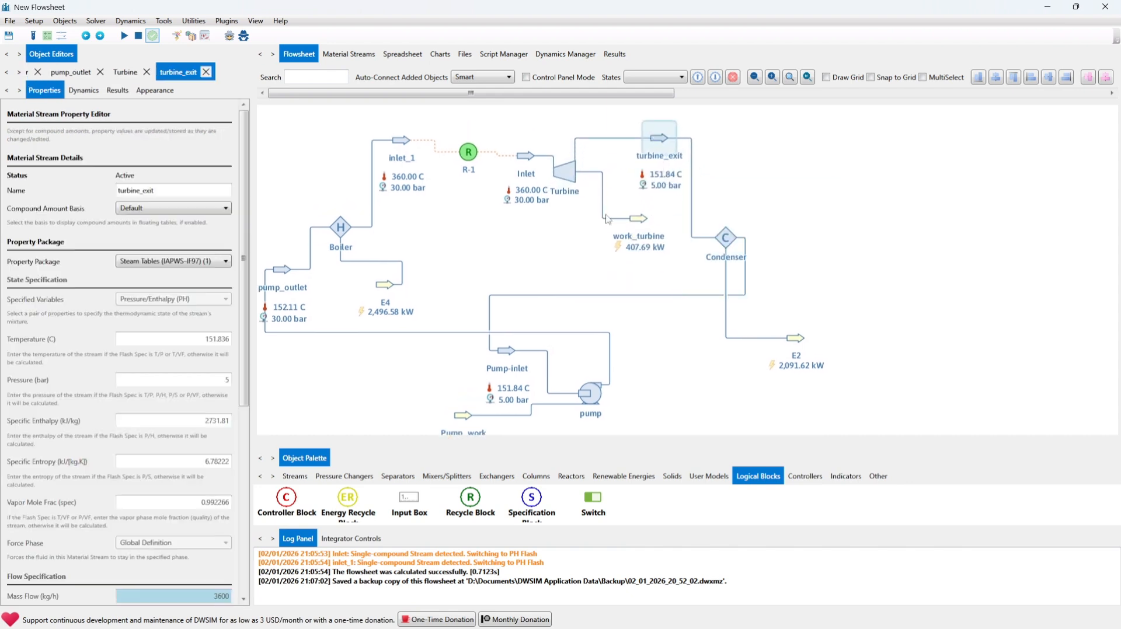
drag(587, 225, 591, 231)
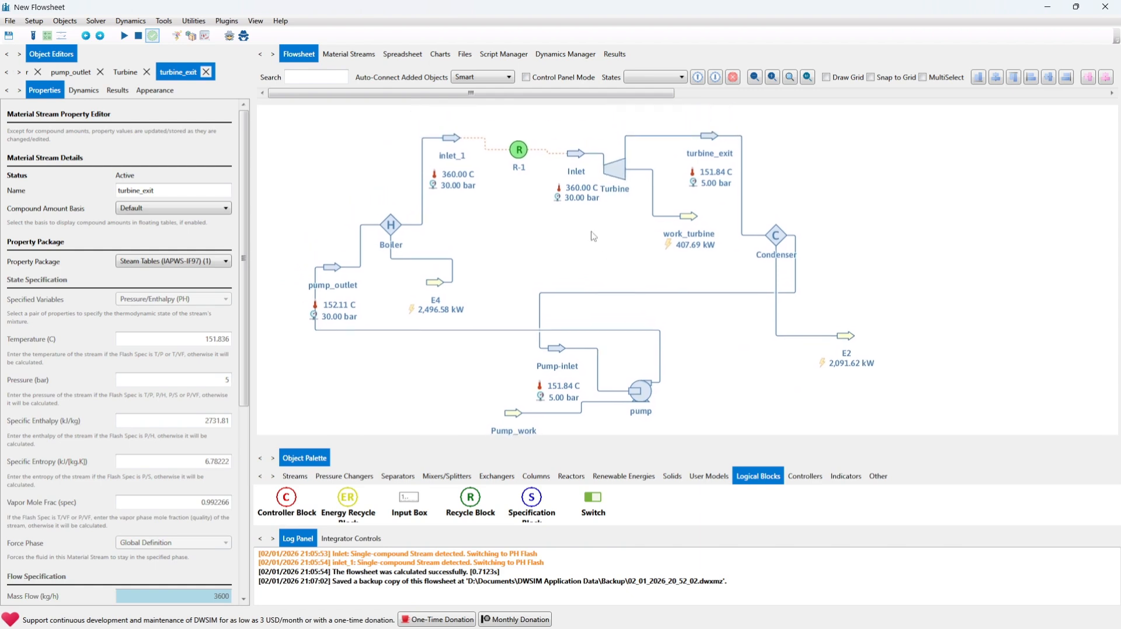
double_click(590, 231)
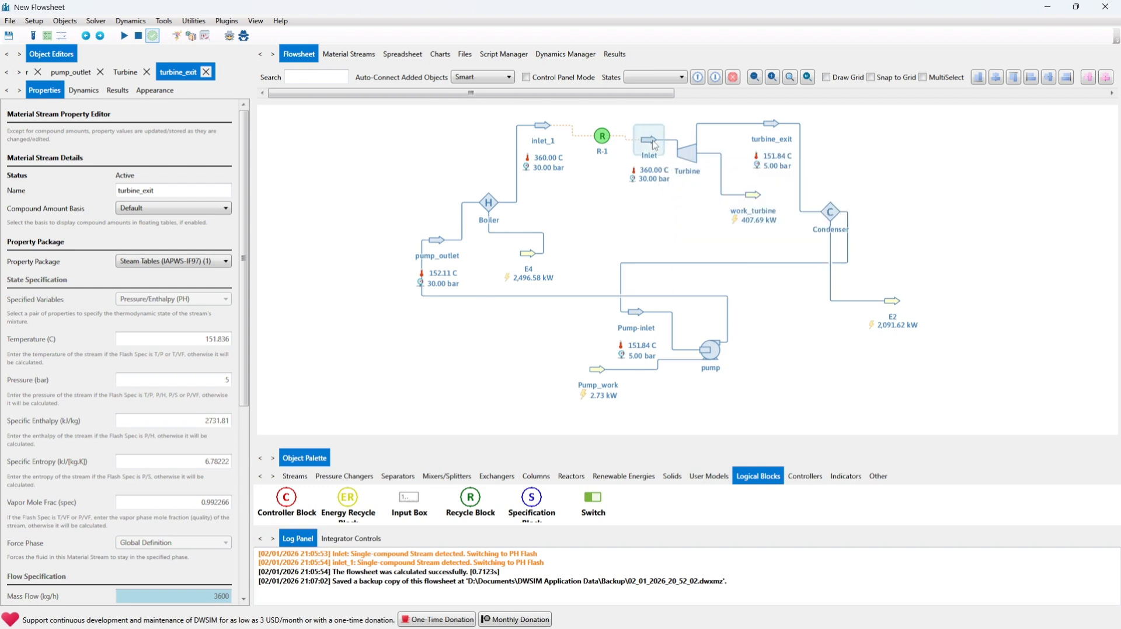
drag(661, 149, 653, 149)
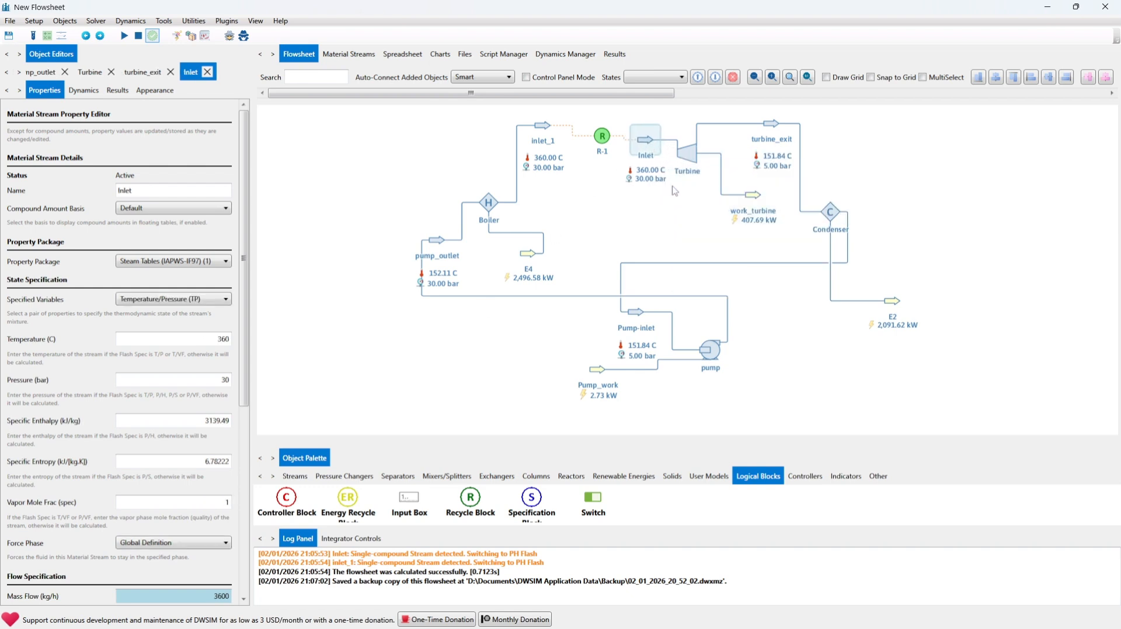
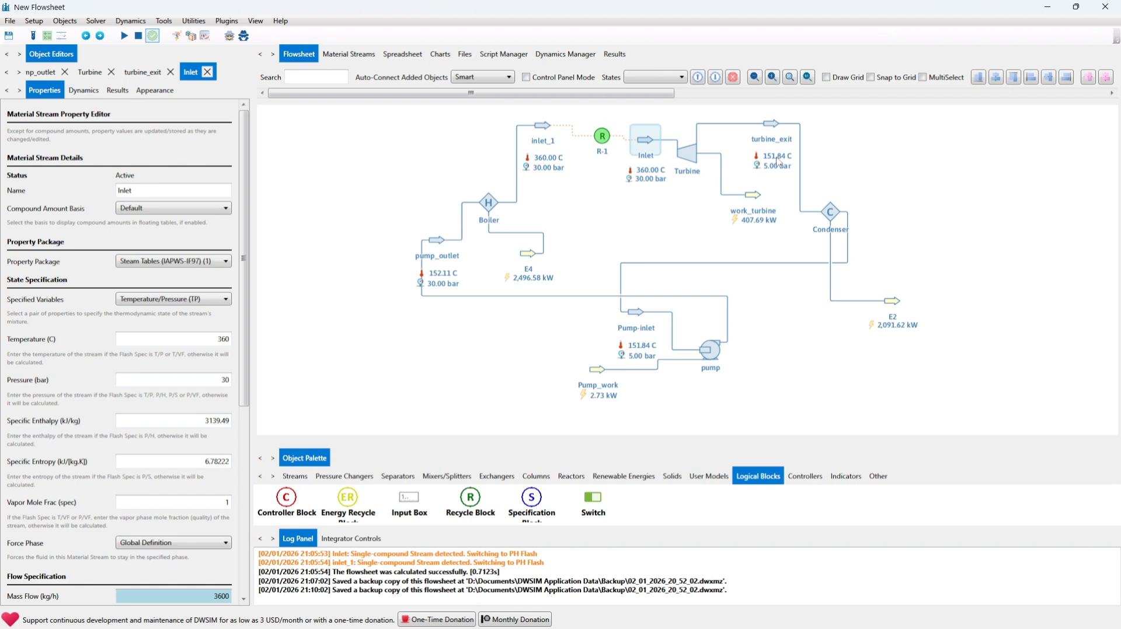
Step: Shift the Pump-inlet and pump_outlet streams slightly left while checking the stream and equipment data around the cycle
mouse_move(774, 129)
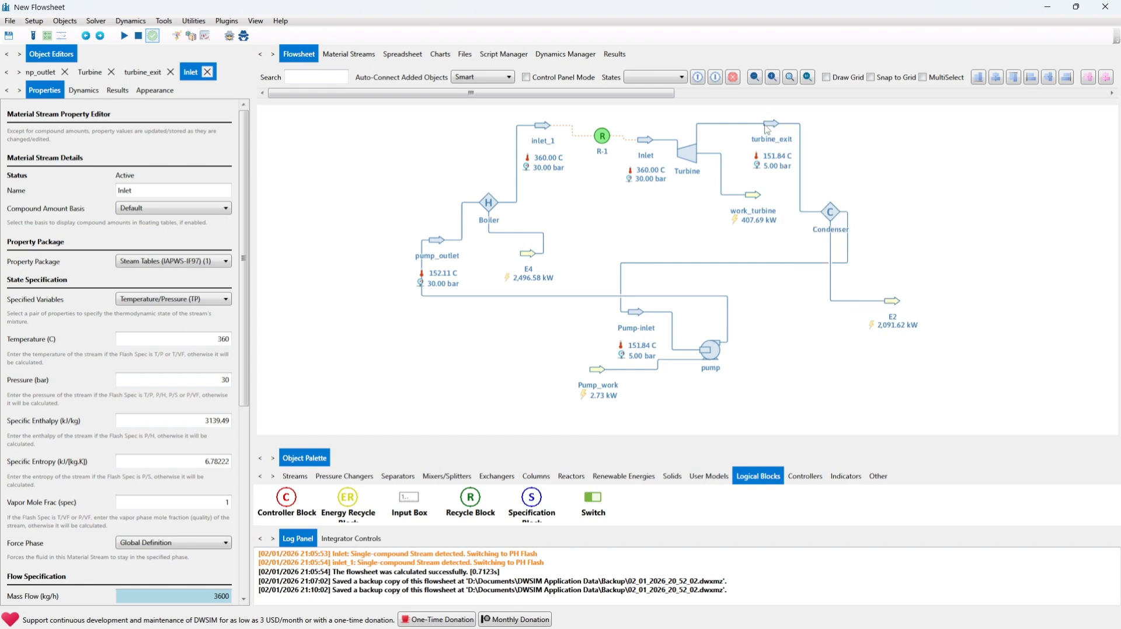
mouse_move(644, 321)
mouse_move(830, 211)
drag(636, 312, 620, 309)
mouse_move(706, 357)
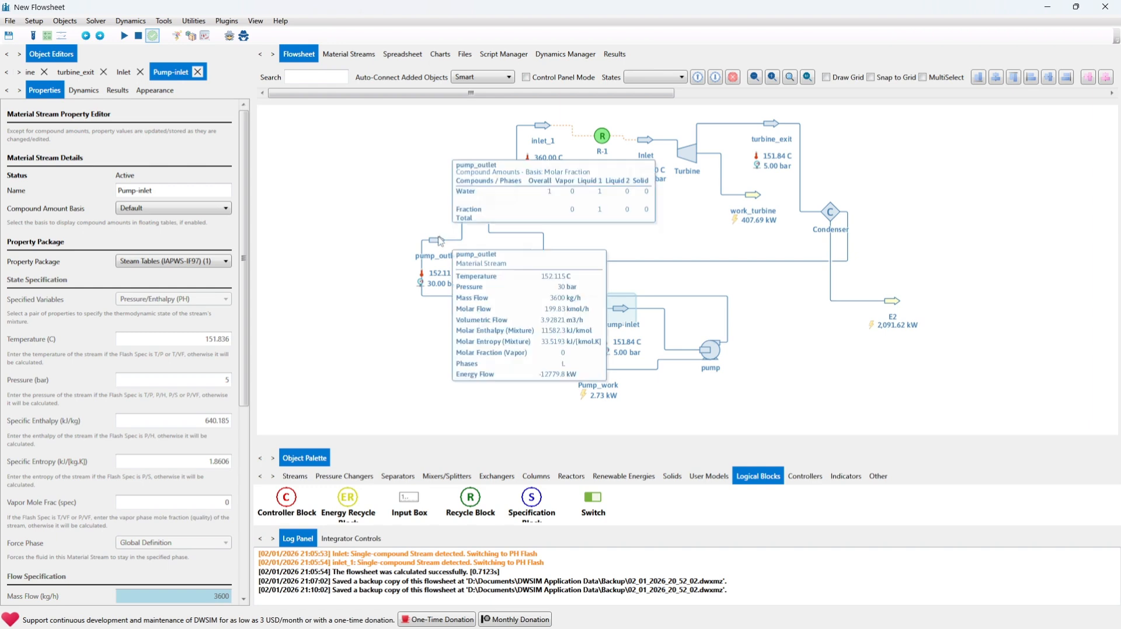
drag(440, 243, 427, 242)
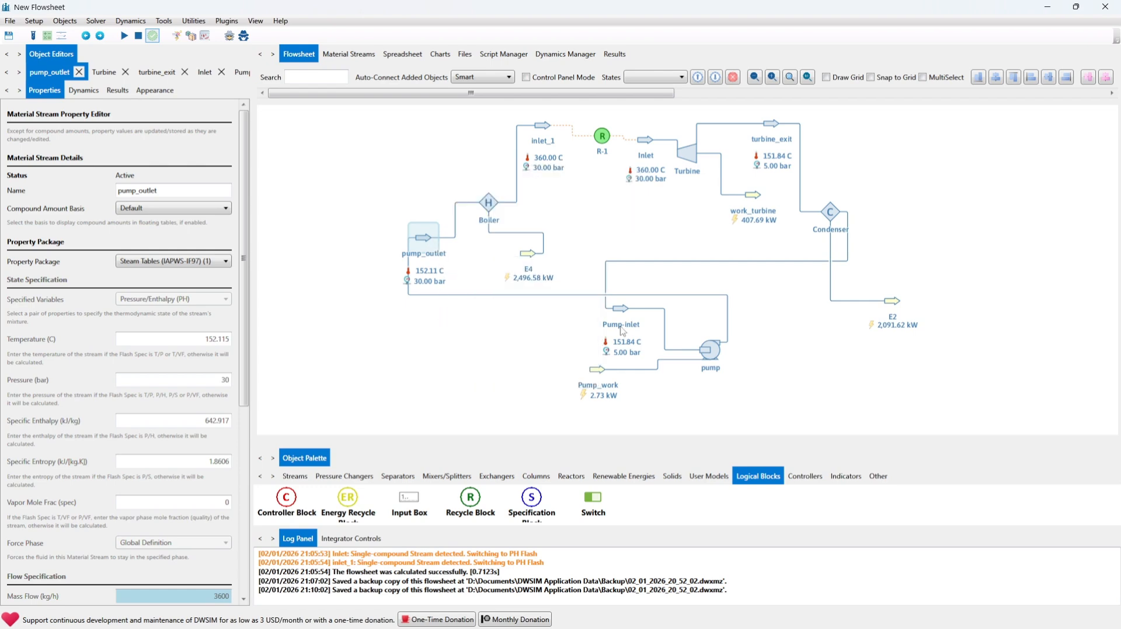
Step: Examine the pump's calculation mode, outlet pressure, efficiency and power
click(717, 360)
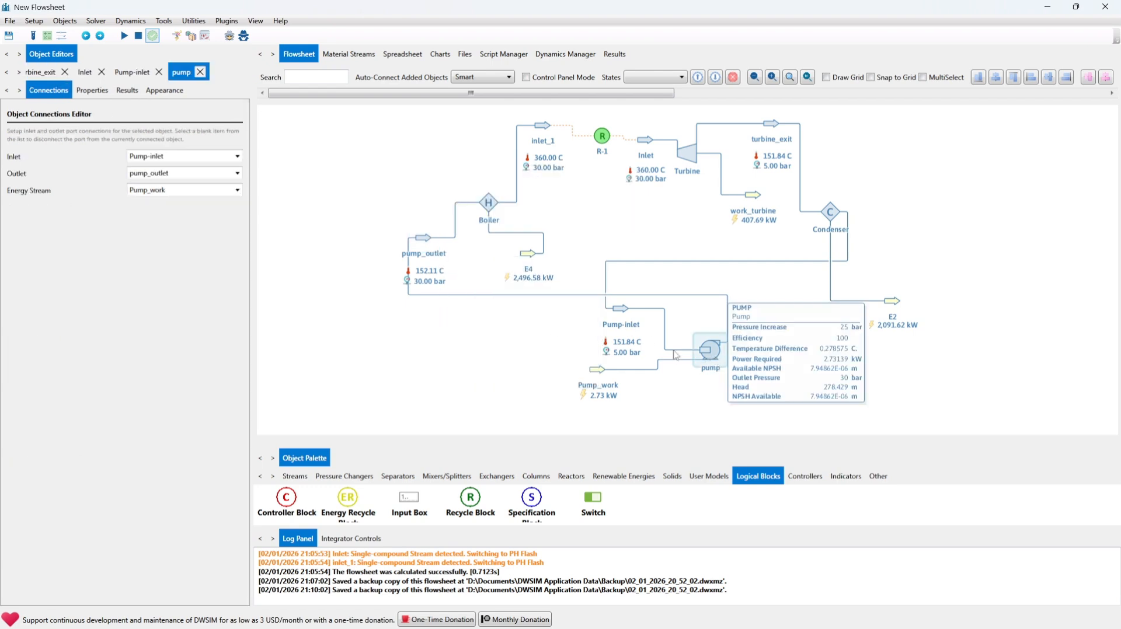
click(92, 90)
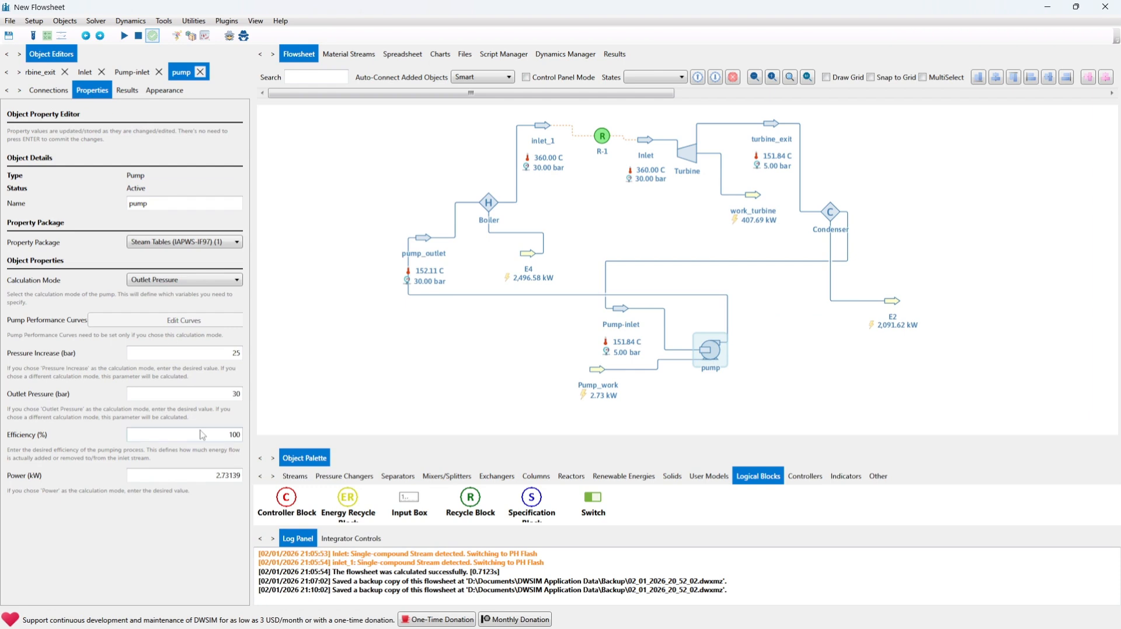
click(425, 372)
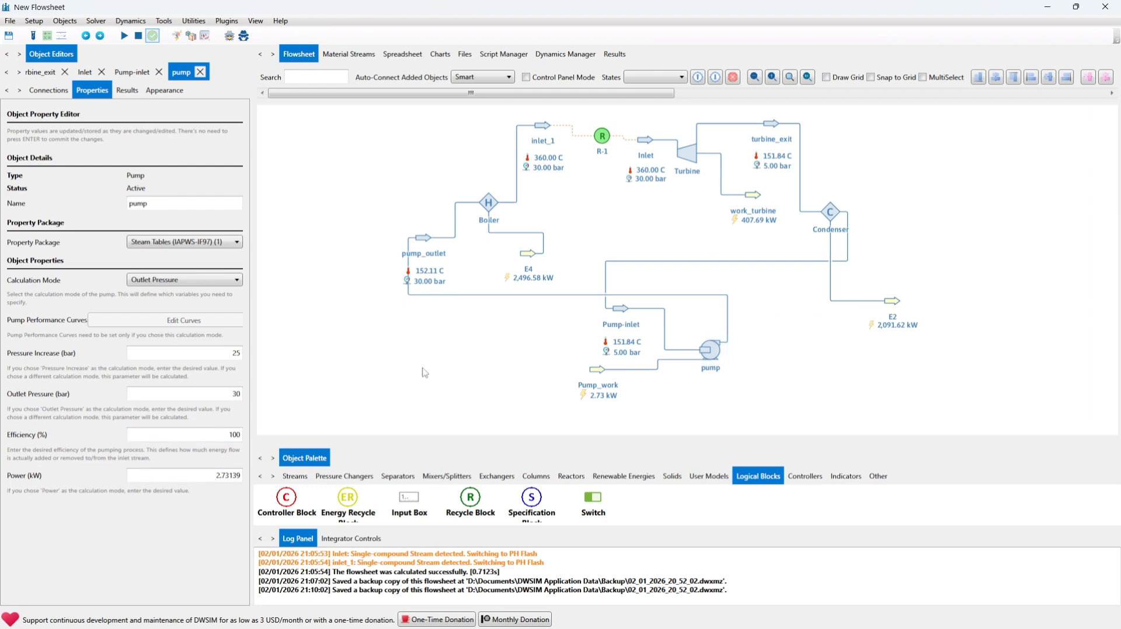
Step: Review the pump_outlet stream's conditions and flow specification, and the boiler's result summary
click(422, 252)
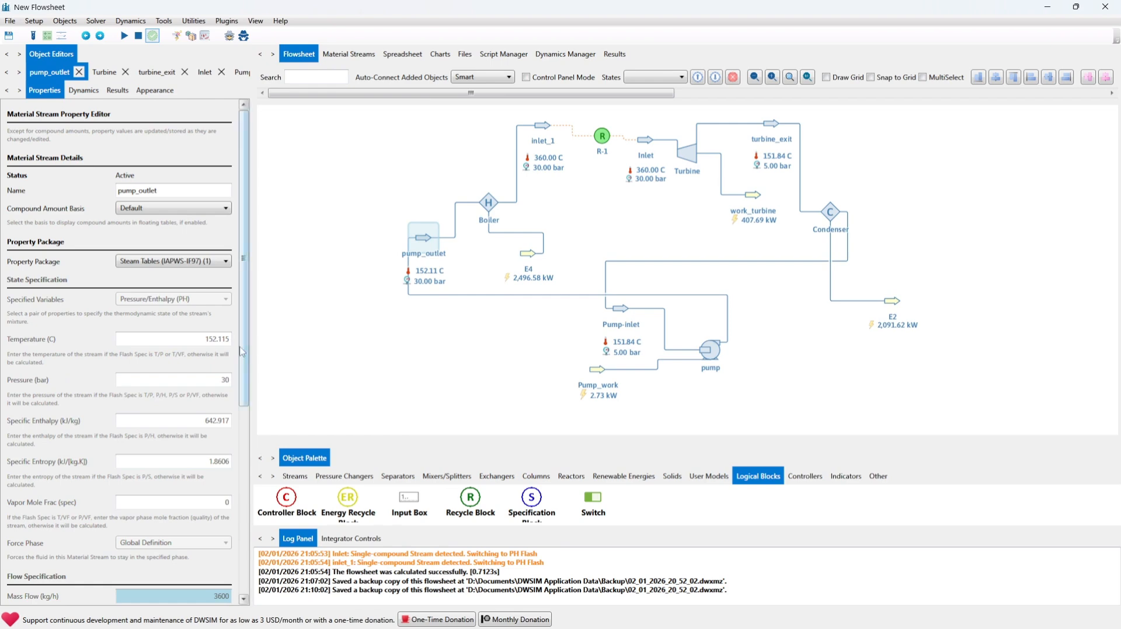
drag(241, 351, 233, 486)
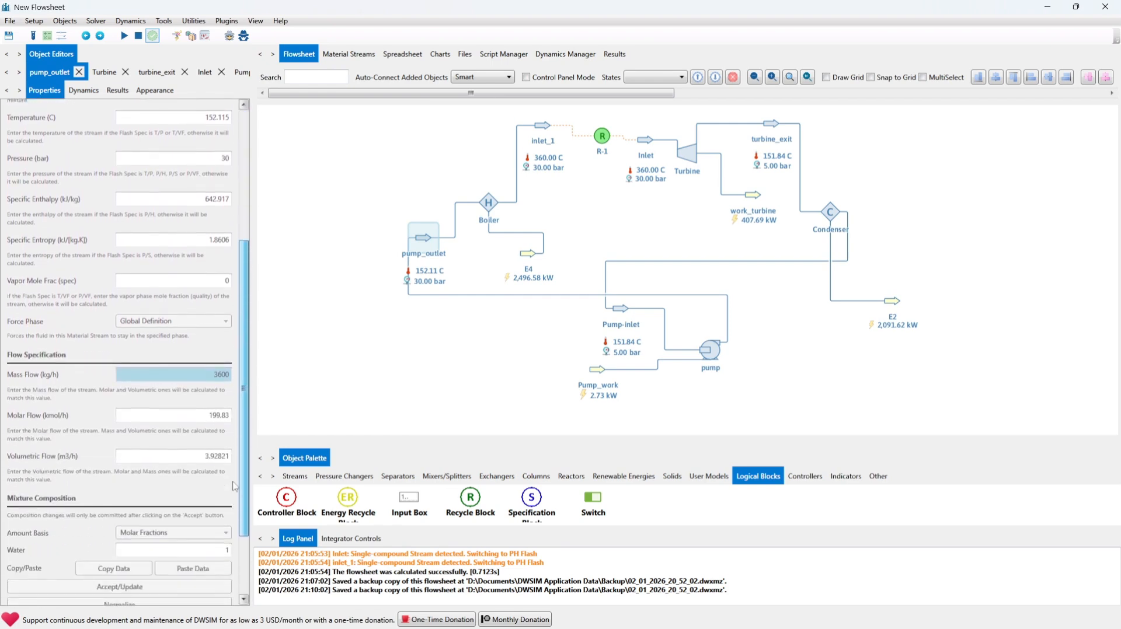
scroll(234, 486, up, 5)
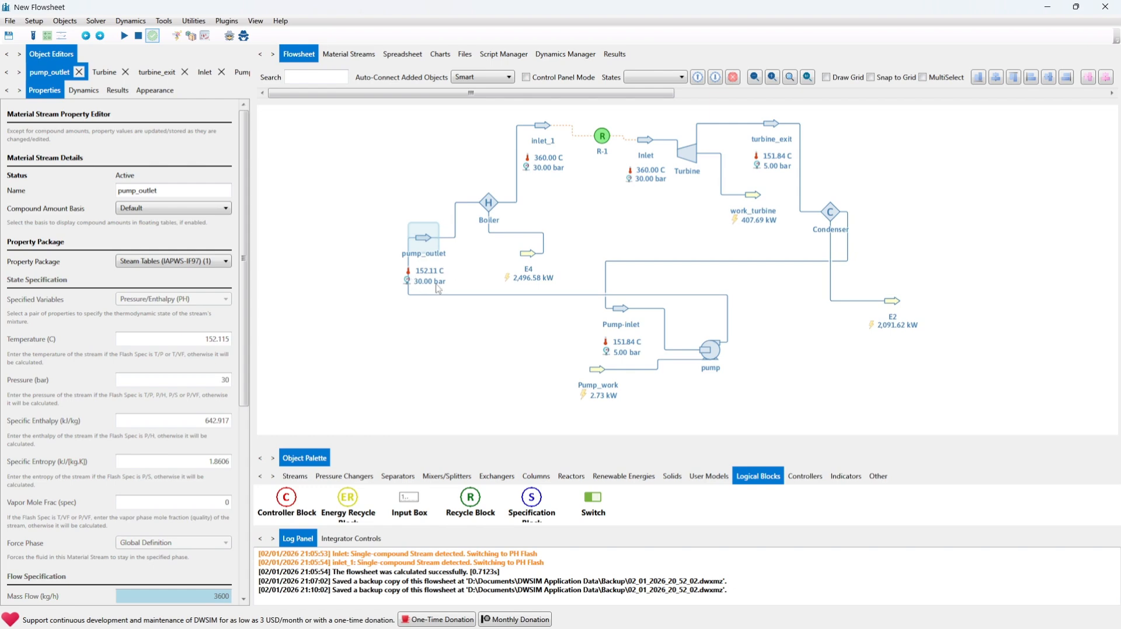
mouse_move(499, 208)
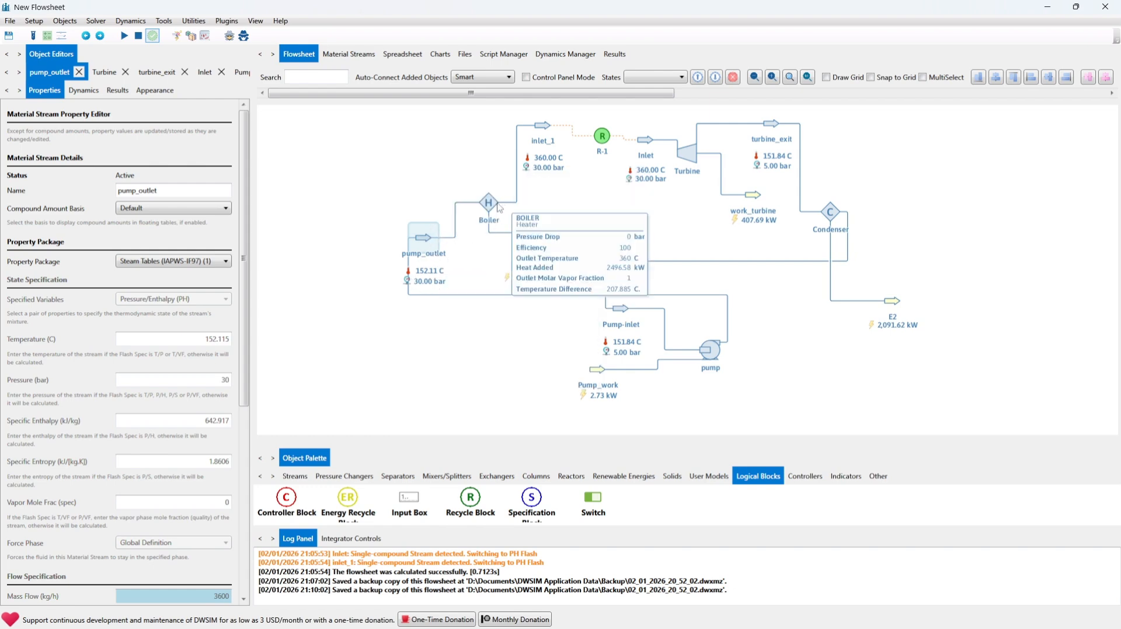
mouse_move(422, 241)
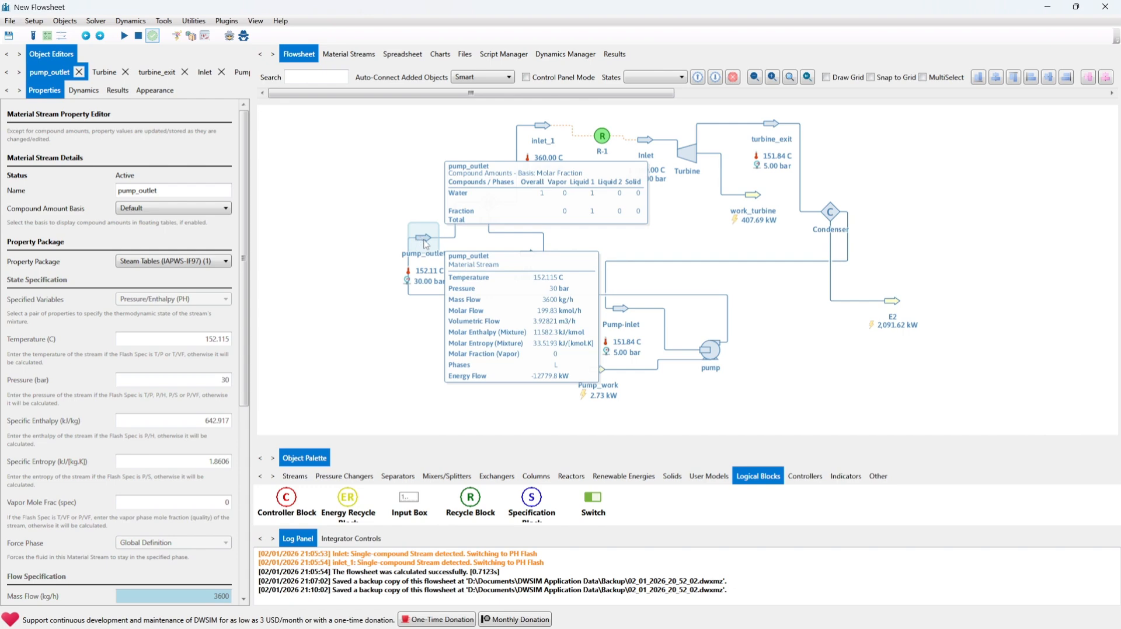
click(395, 247)
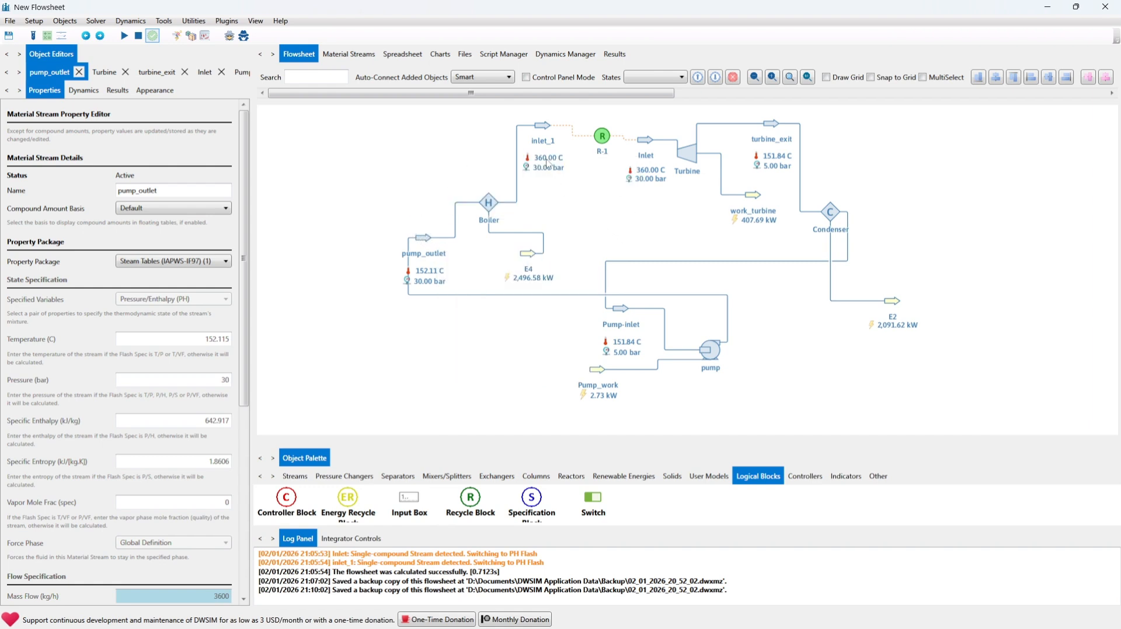
Step: Change the boiler's calculation mode to Outlet Vapor Fraction and select its outlet vapor fraction value
mouse_move(549, 127)
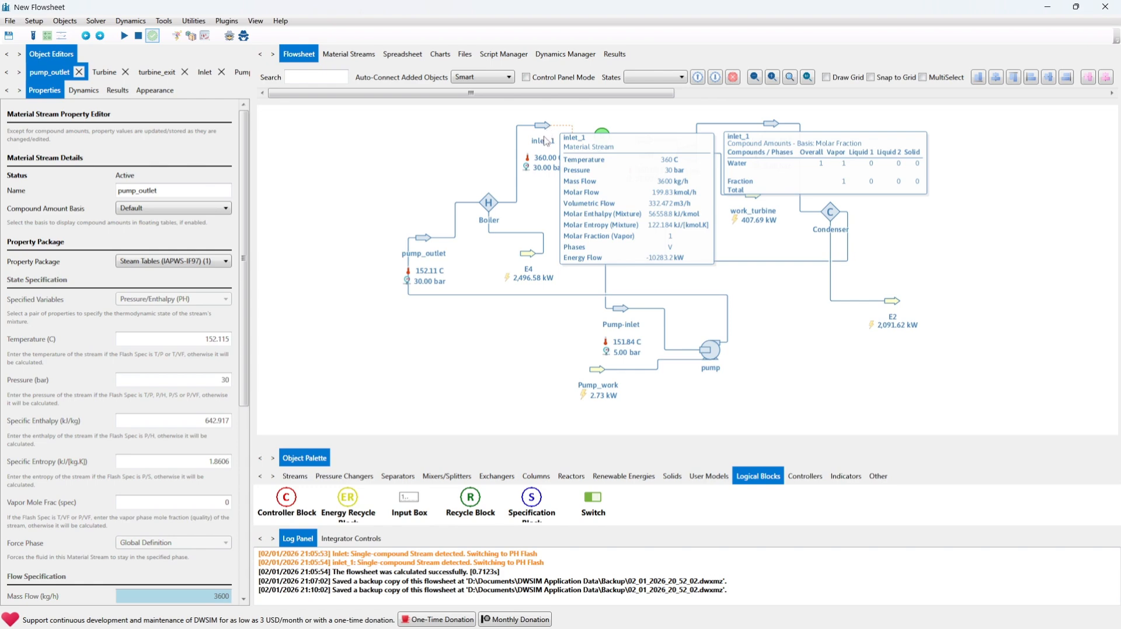
click(486, 213)
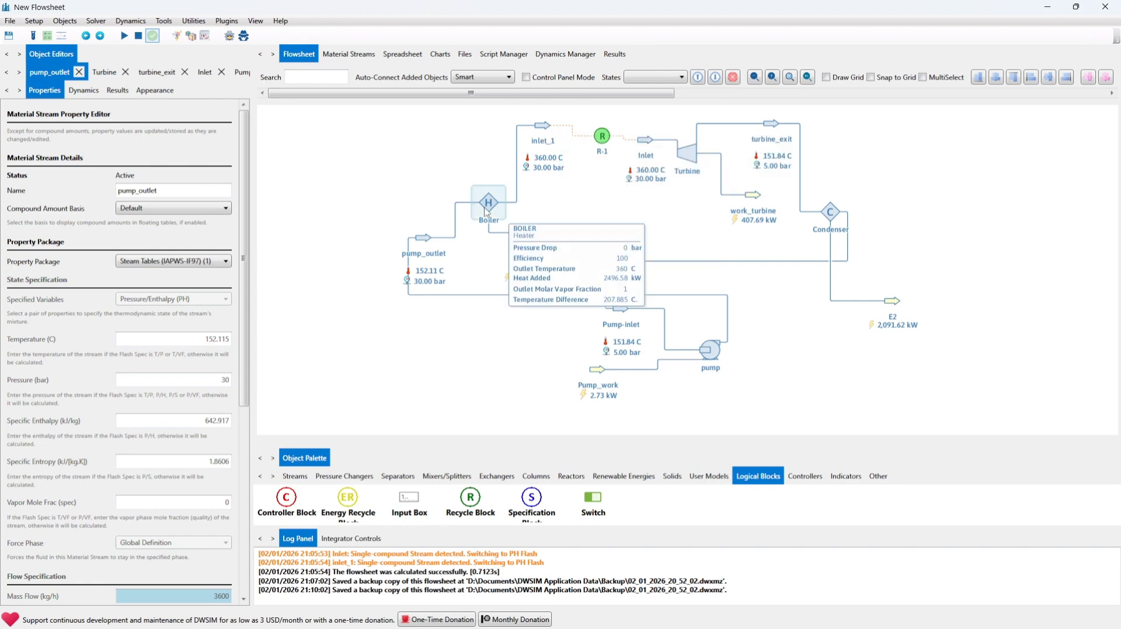
click(92, 94)
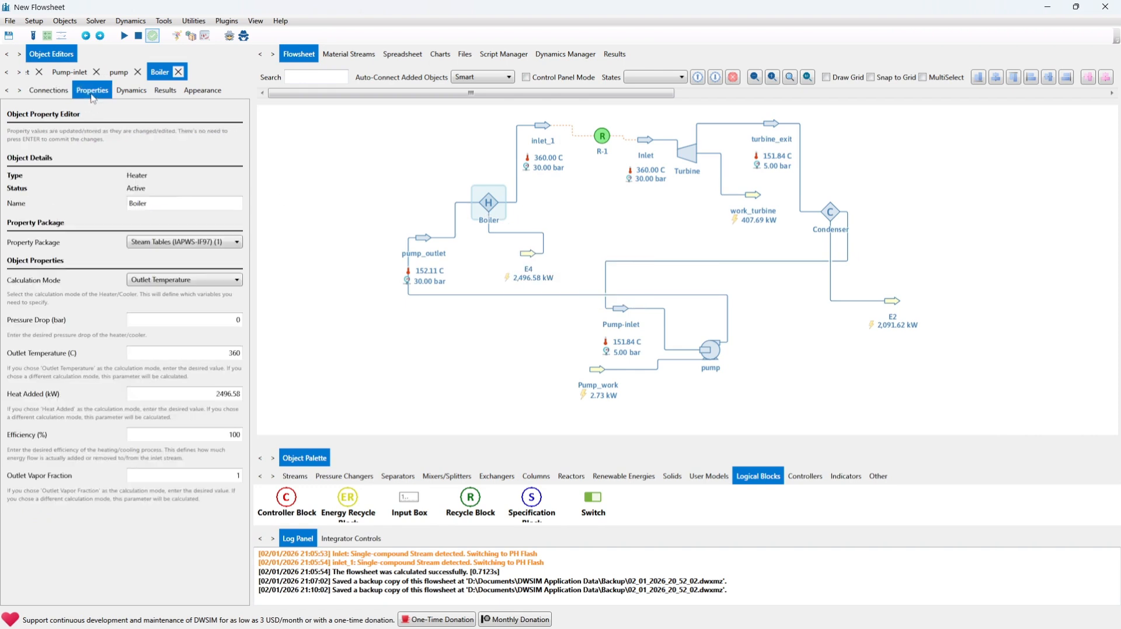
click(206, 282)
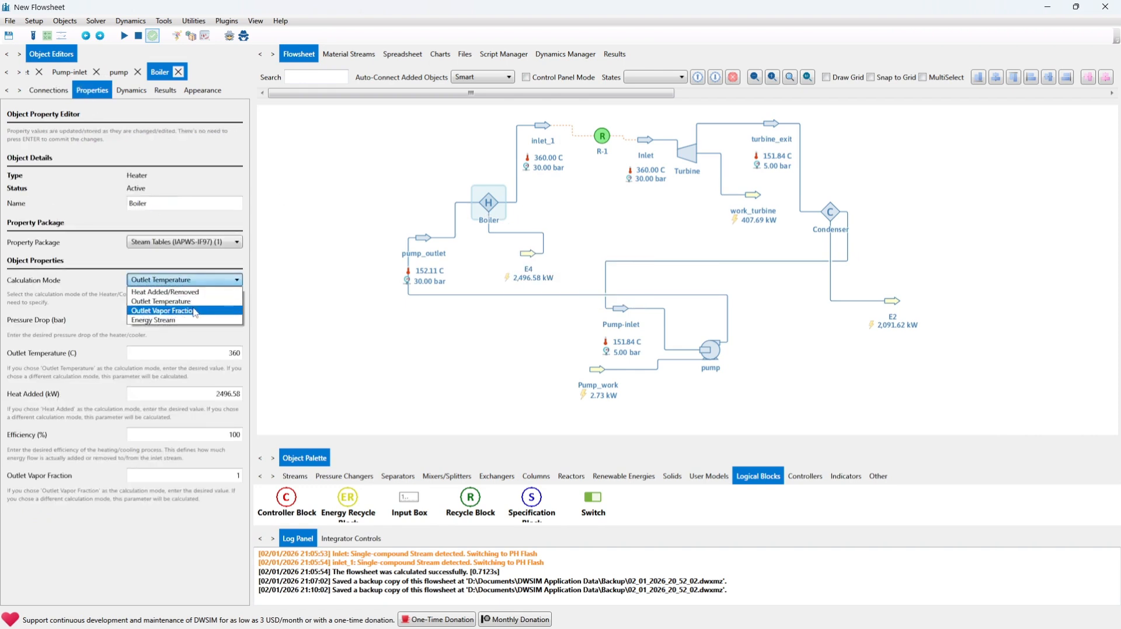
click(196, 311)
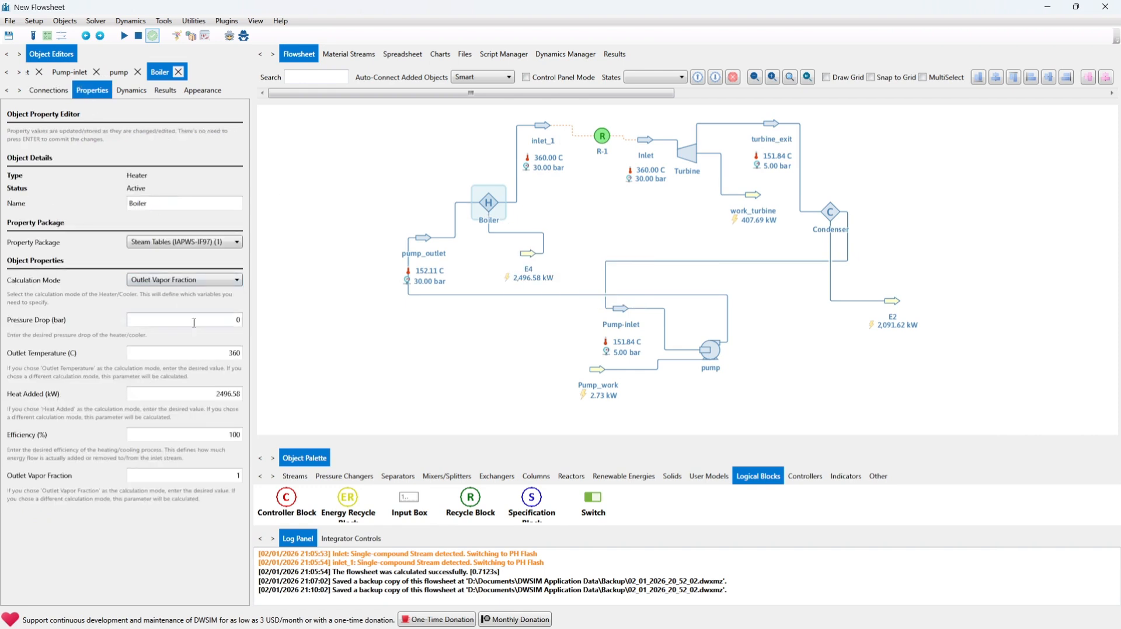
click(230, 476)
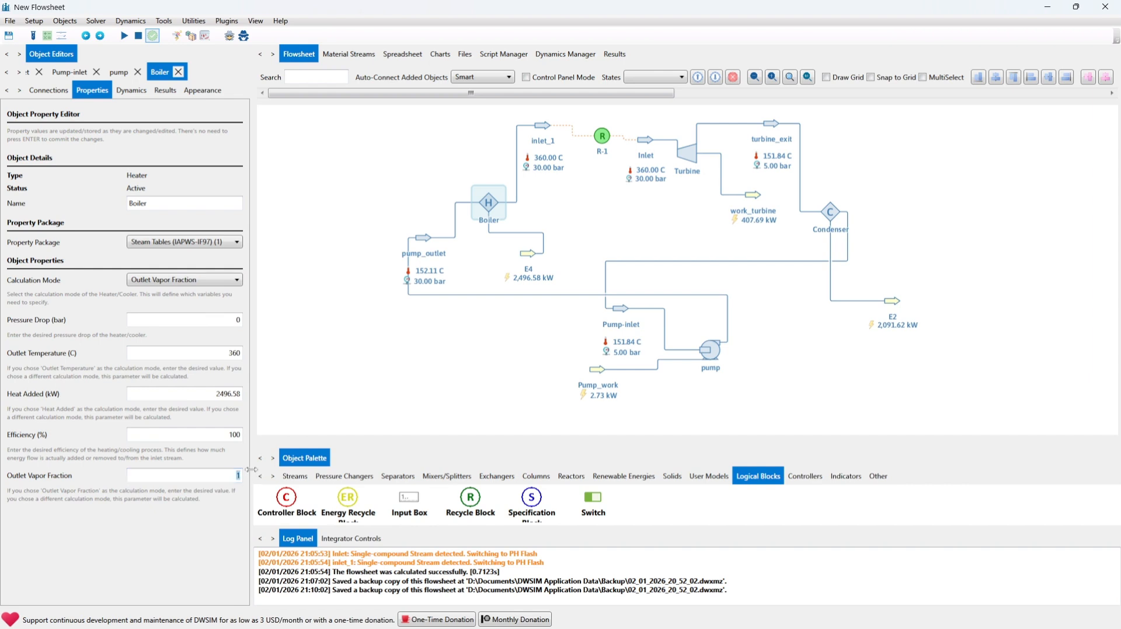
Step: Examine the inlet_1 and Inlet stream conditions and the specified-variable options available for the Inlet stream
click(544, 129)
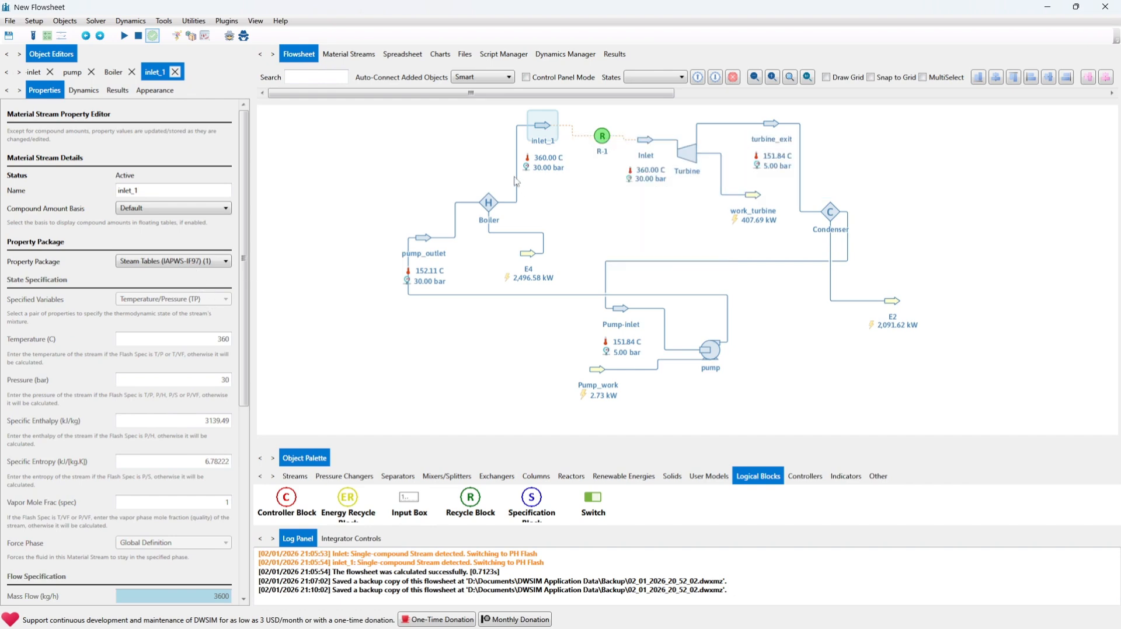
click(649, 144)
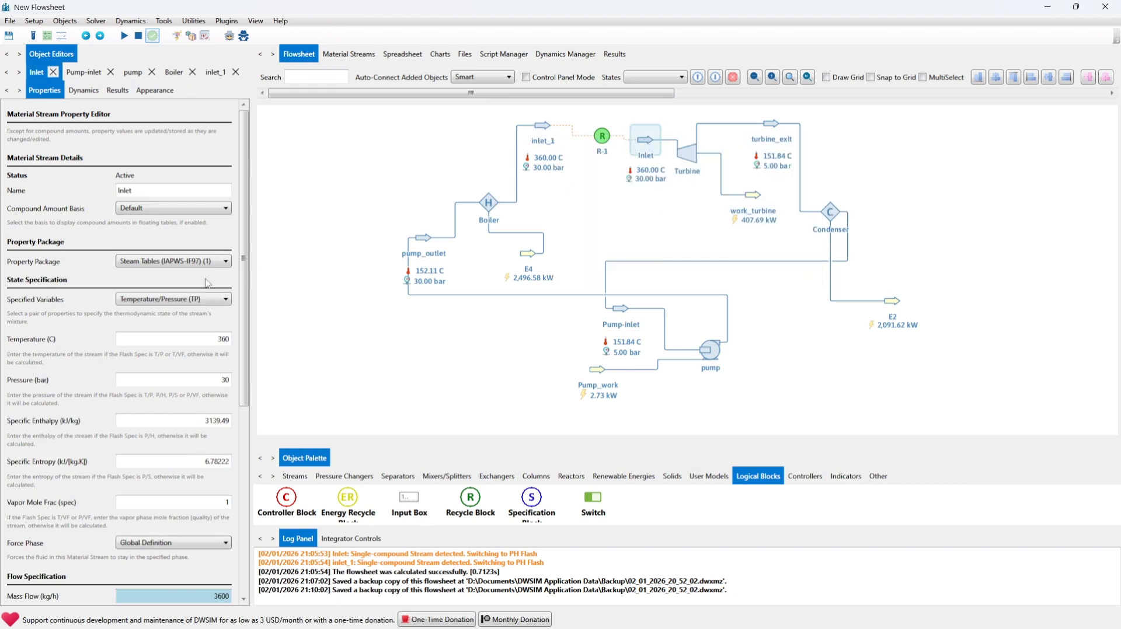
click(212, 299)
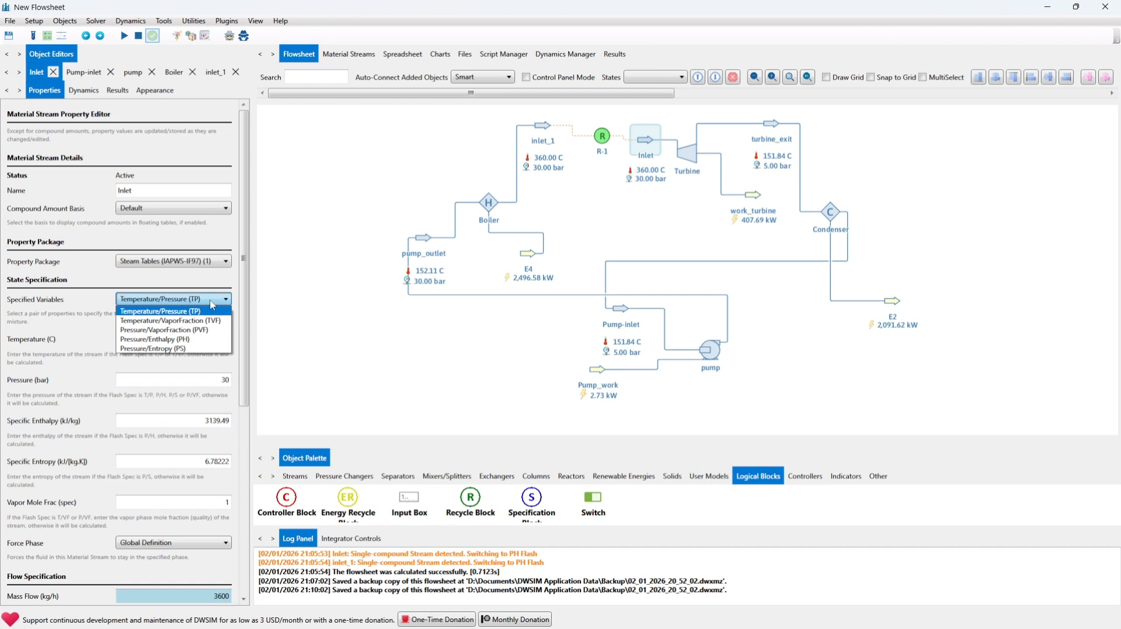
click(213, 298)
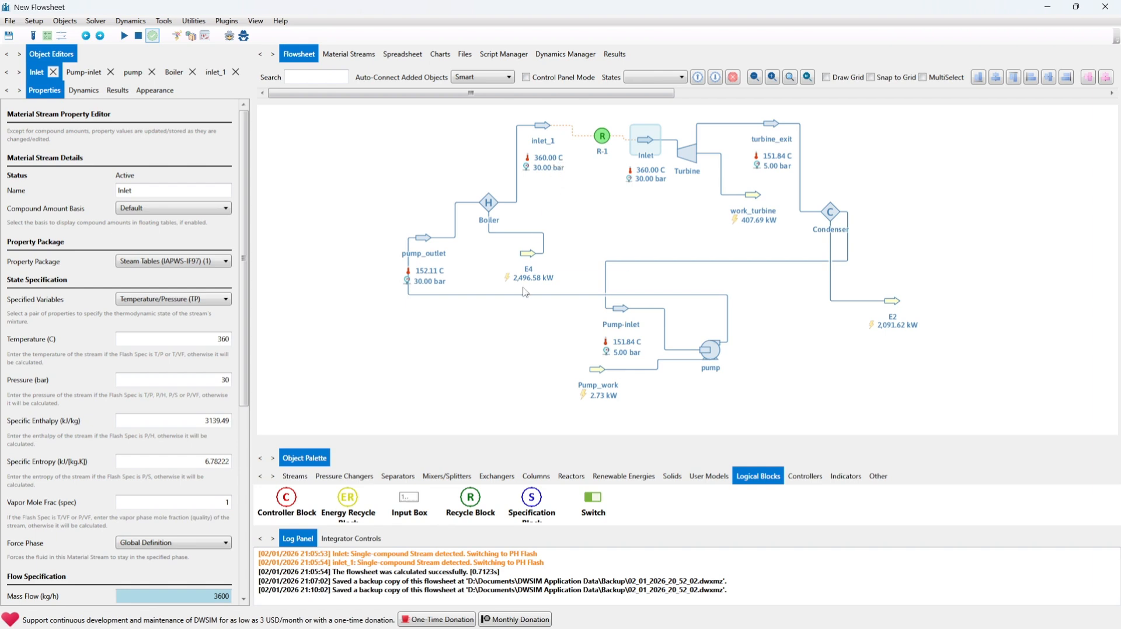
Step: Rename the boiler's energy stream E4 as Heat_added
click(525, 254)
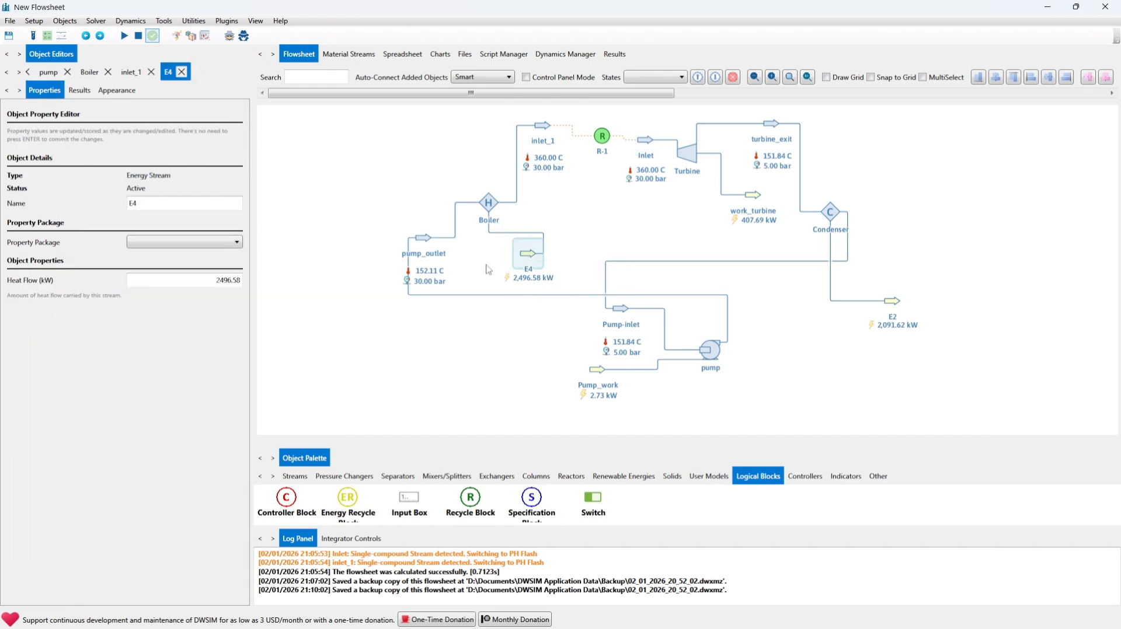
double_click(184, 204)
key(BackSpace)
text(Hest)
key(BackSpace)
key(BackSpace)
text(at_added)
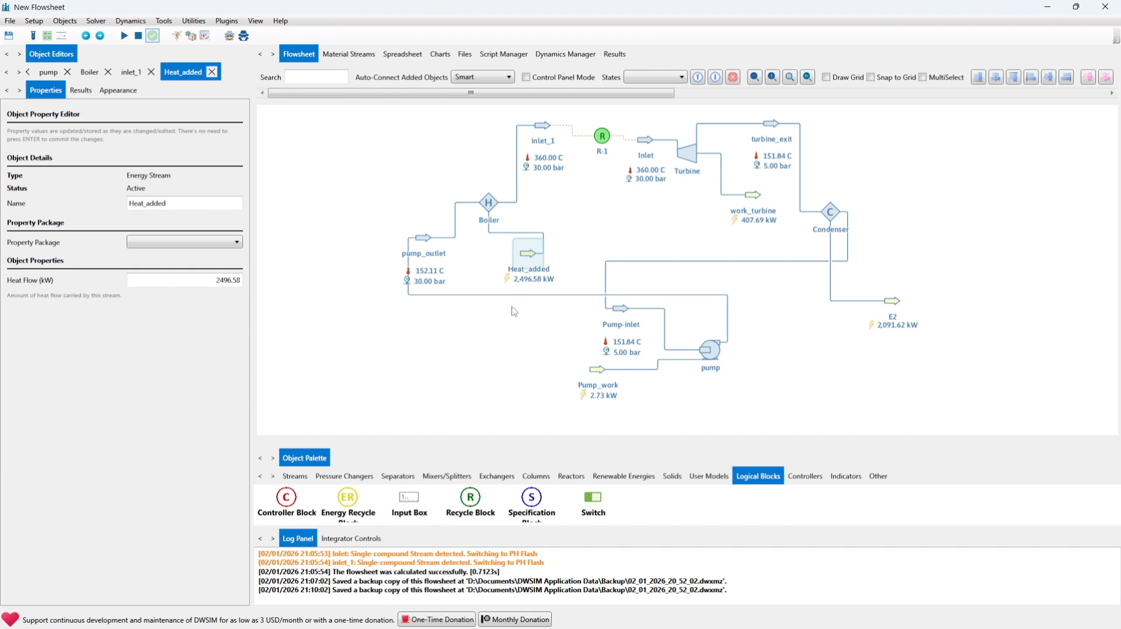
click(481, 275)
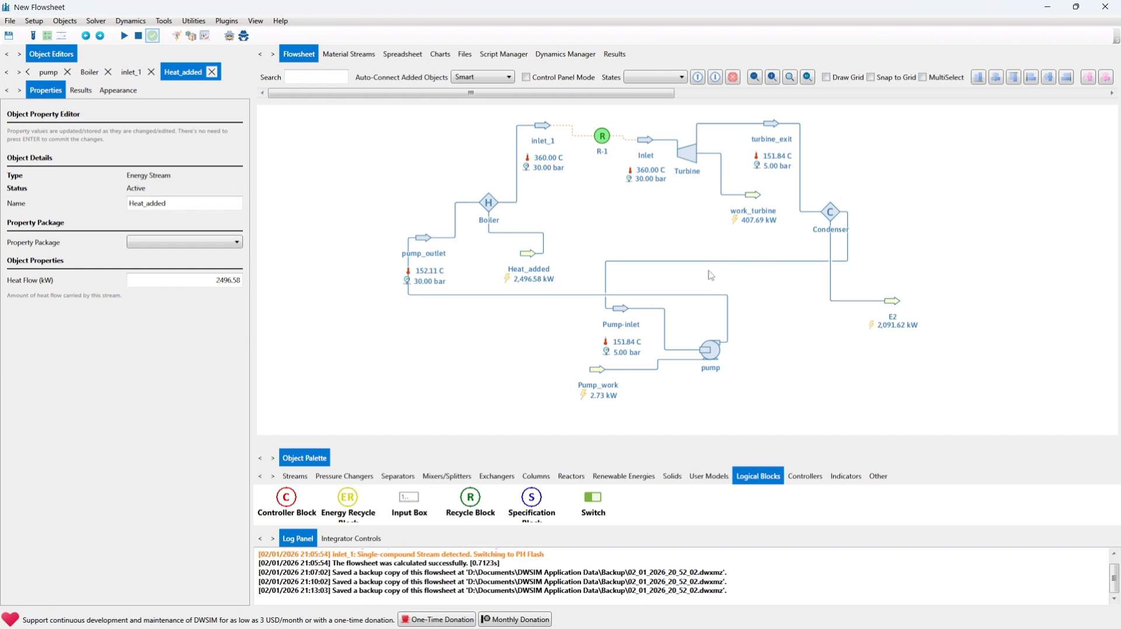
Step: Open the empty spreadsheet, switch to the ChatGPT window and review the Carnot and Rankine cycle efficiency formulas
mouse_move(610, 131)
mouse_move(498, 208)
click(403, 54)
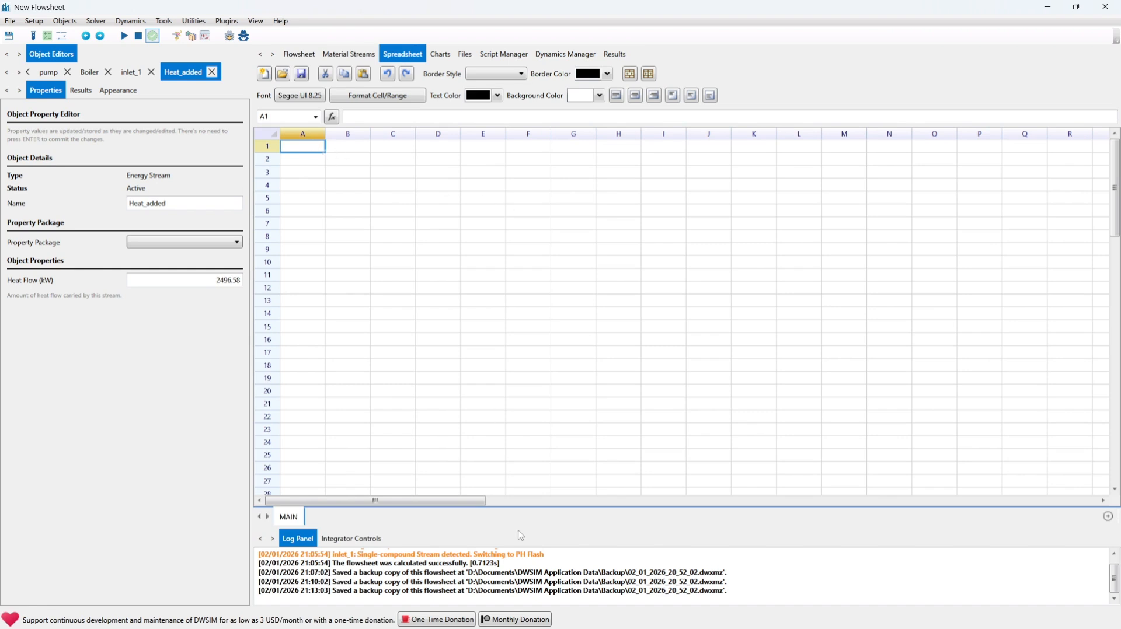
mouse_move(534, 627)
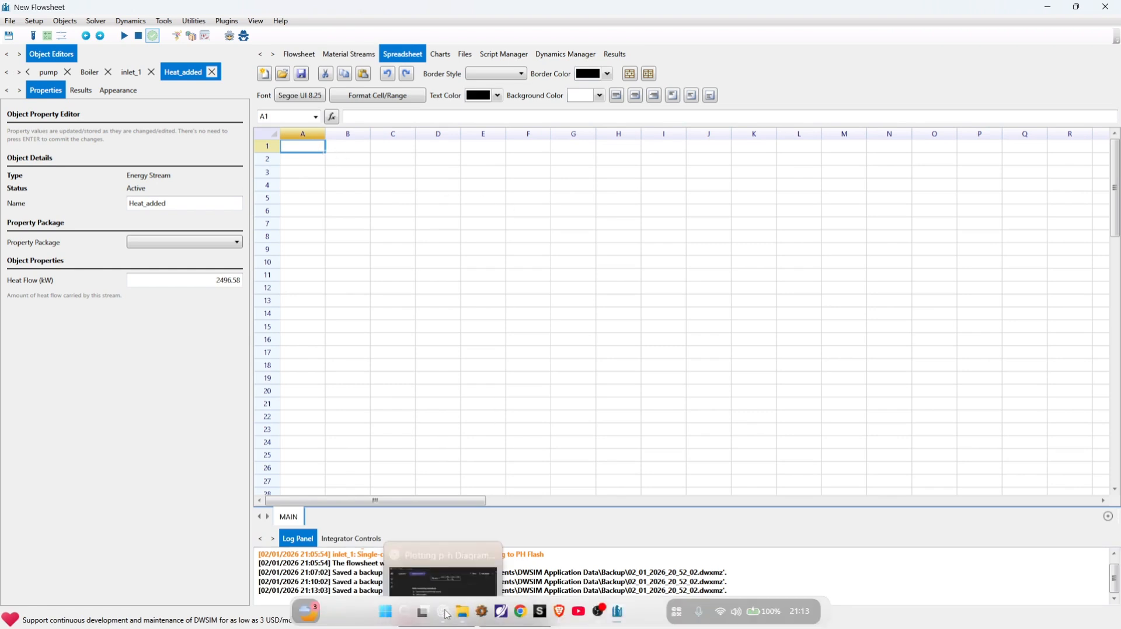
mouse_move(443, 611)
click(437, 591)
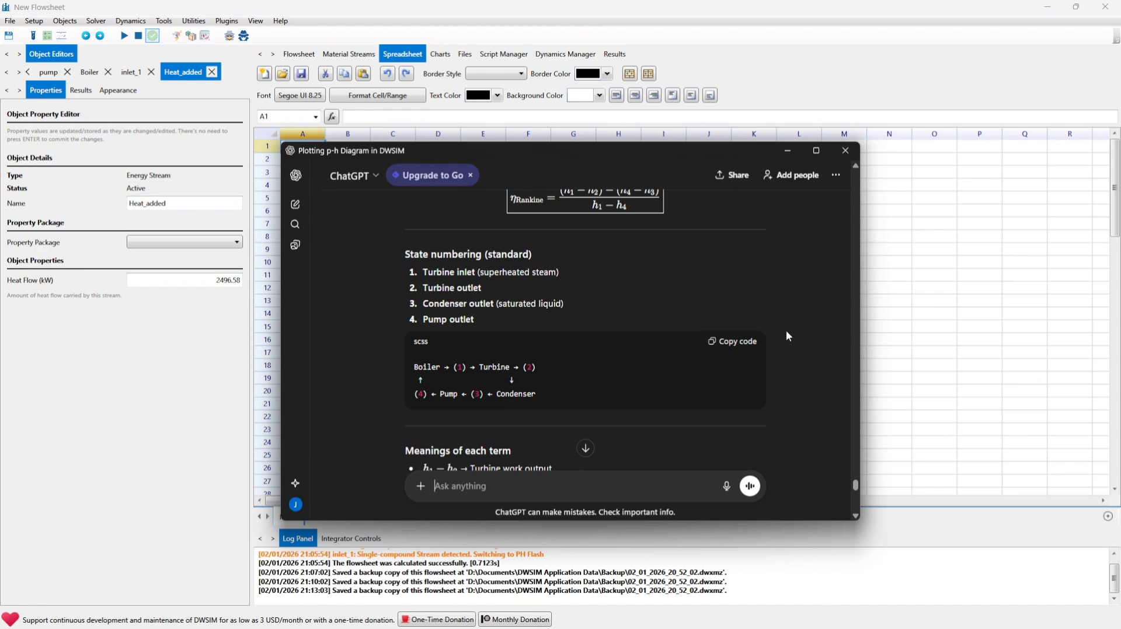
scroll(675, 352, up, 10)
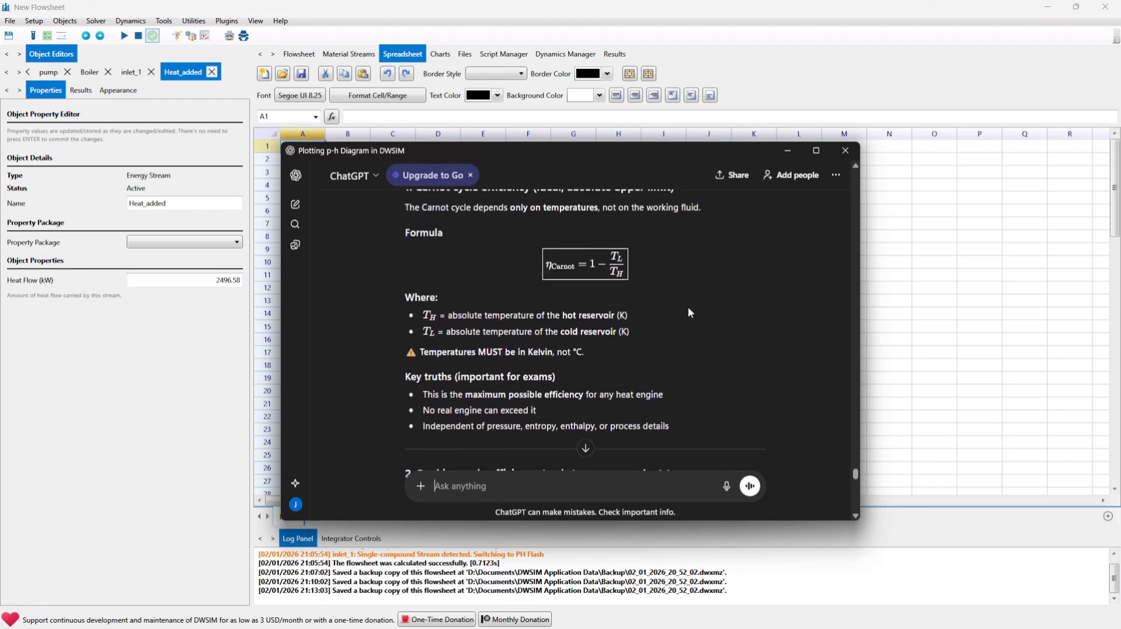
scroll(688, 312, down, 5)
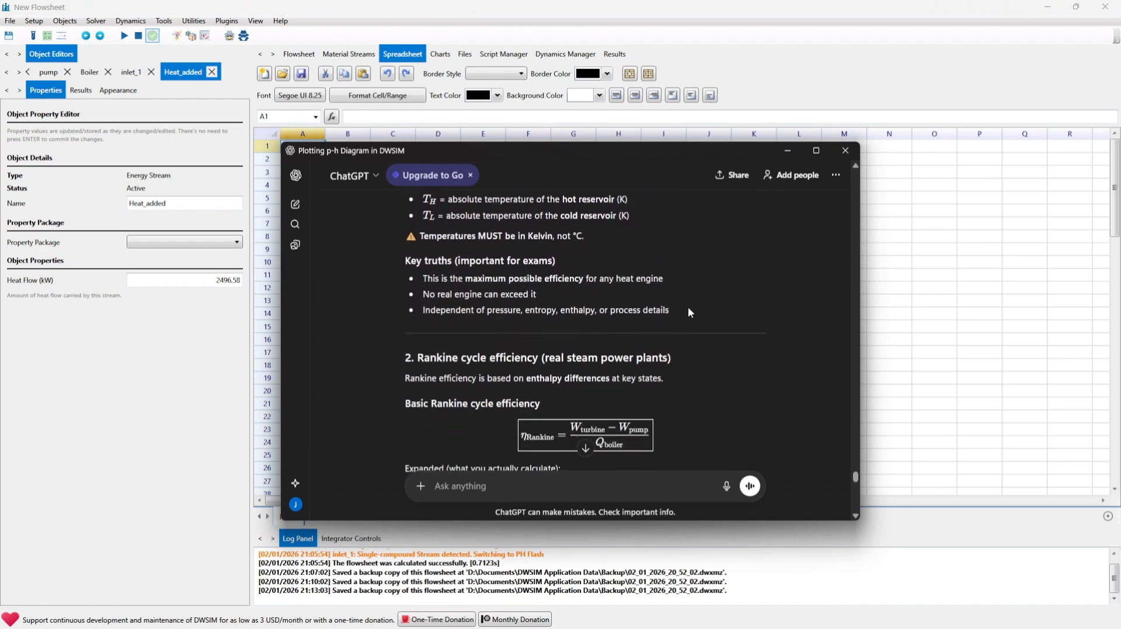
scroll(688, 309, down, 3)
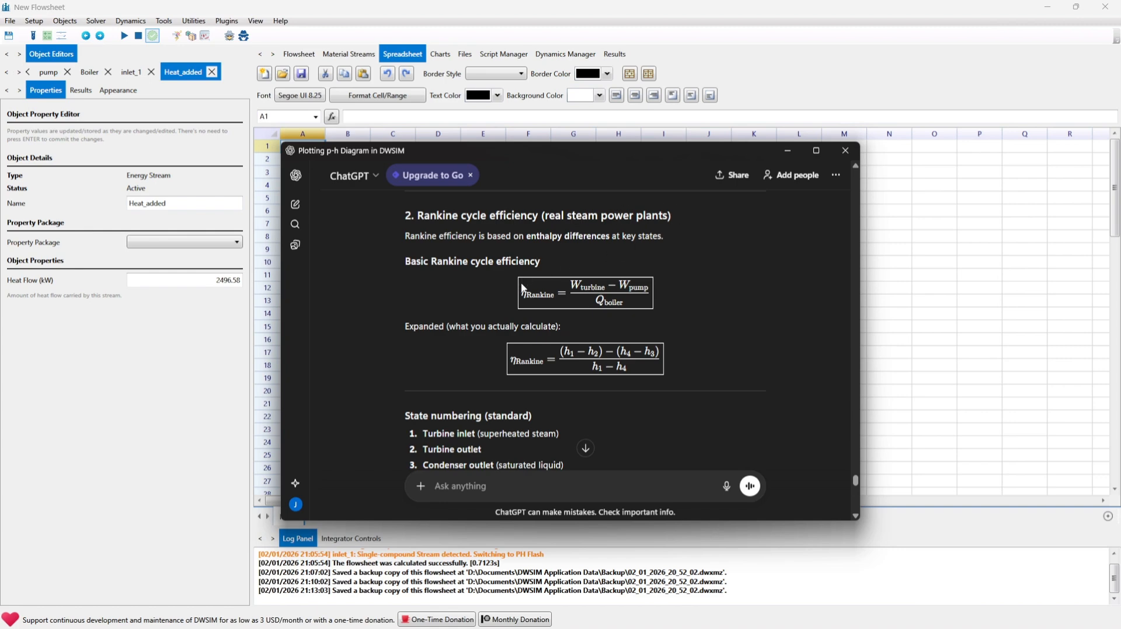
scroll(523, 288, down, 1)
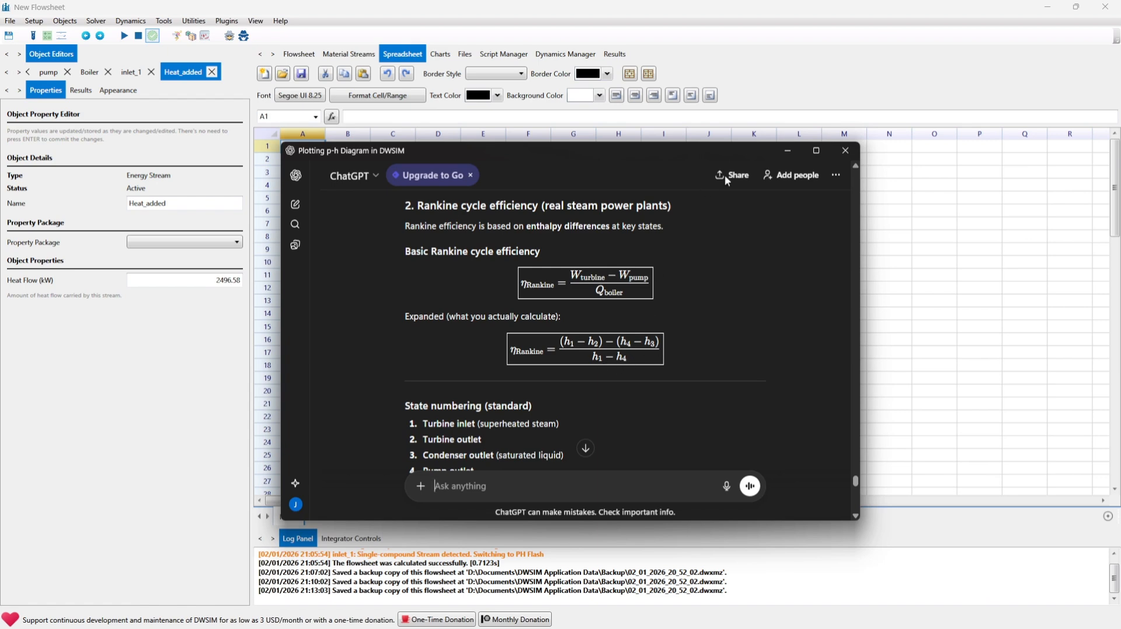
click(787, 151)
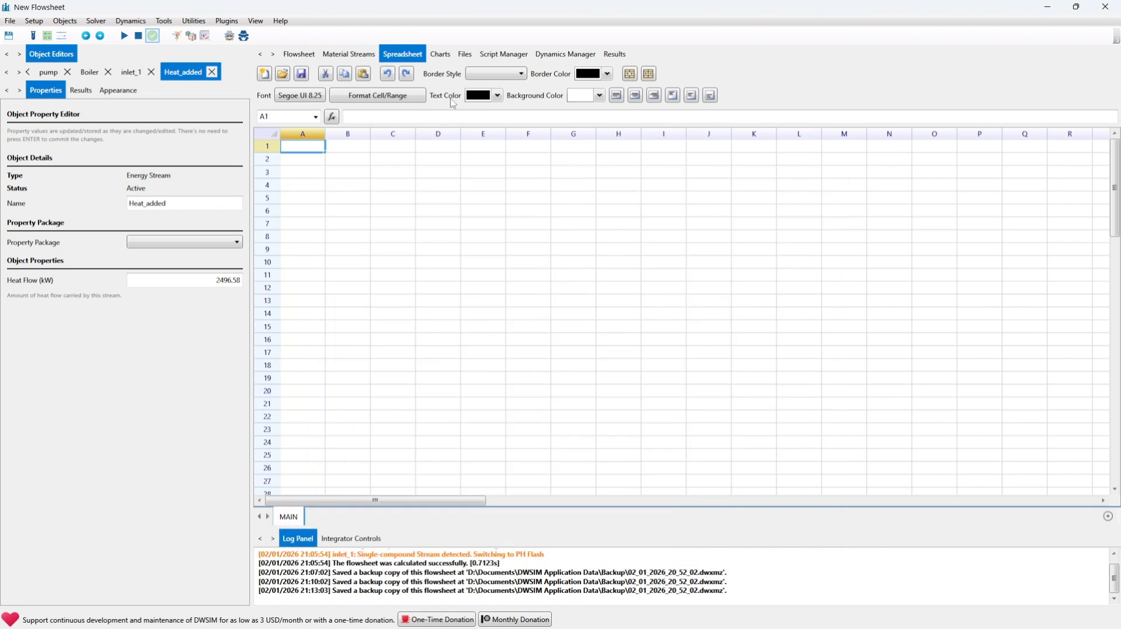
Step: Return to the flowsheet and rename the turbine's Inlet stream as "Inlet (1)"
click(310, 56)
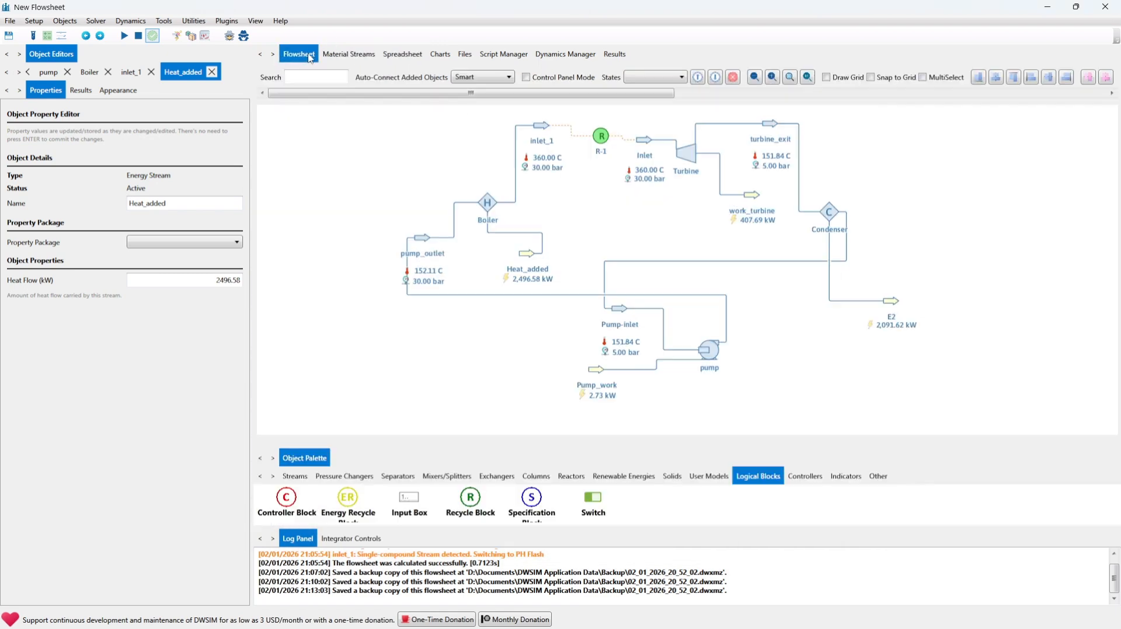
click(643, 143)
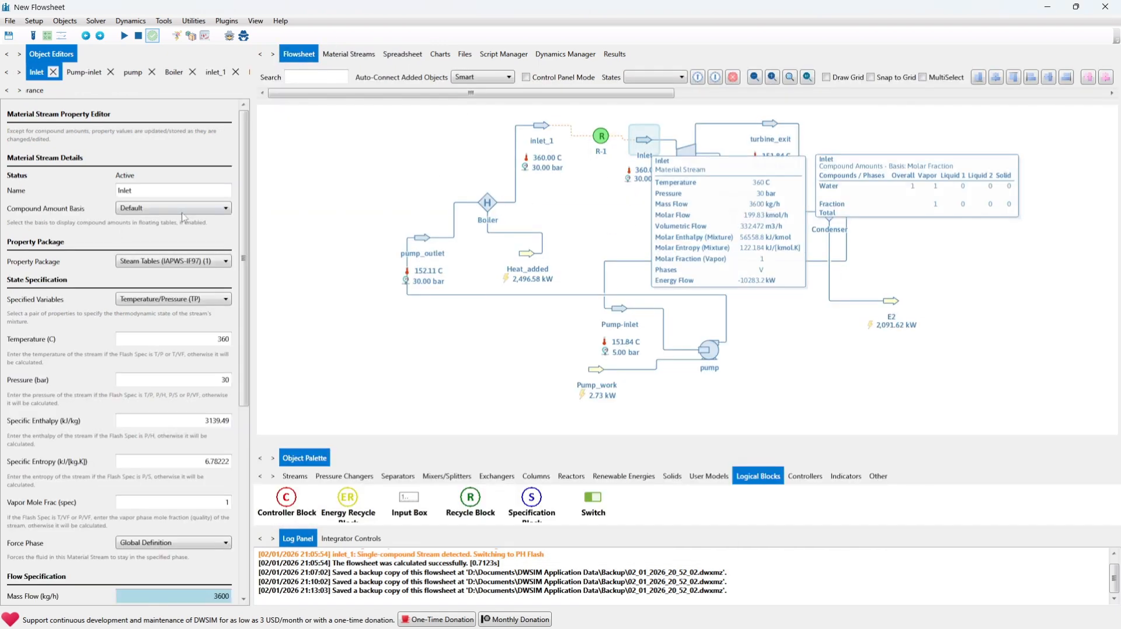
double_click(157, 190)
click(171, 190)
text((1)
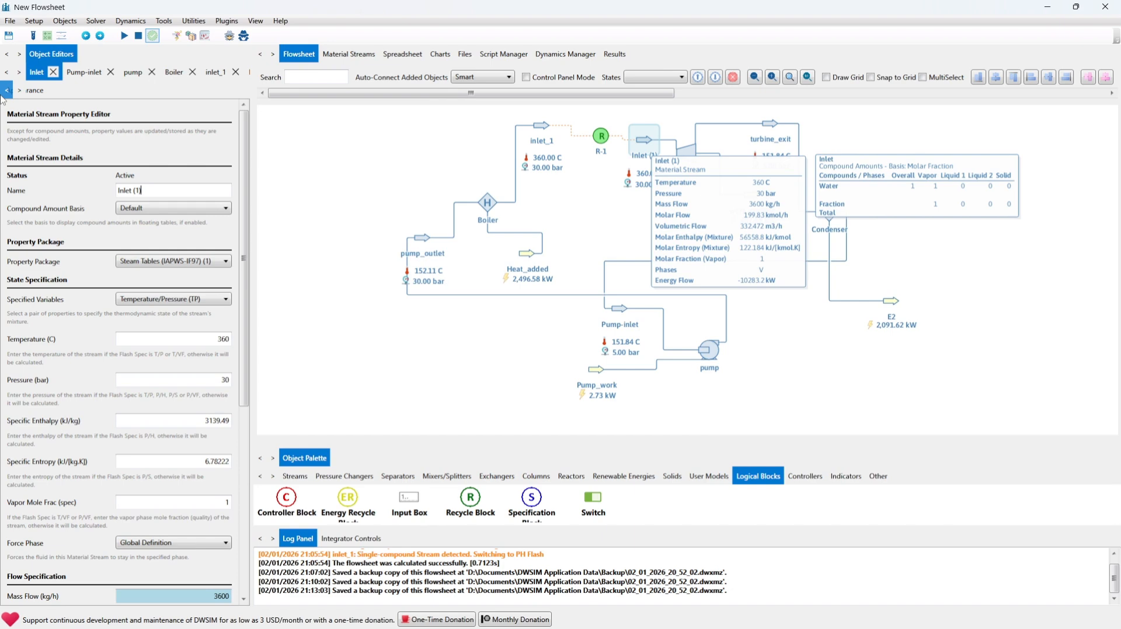
text())
click(7, 89)
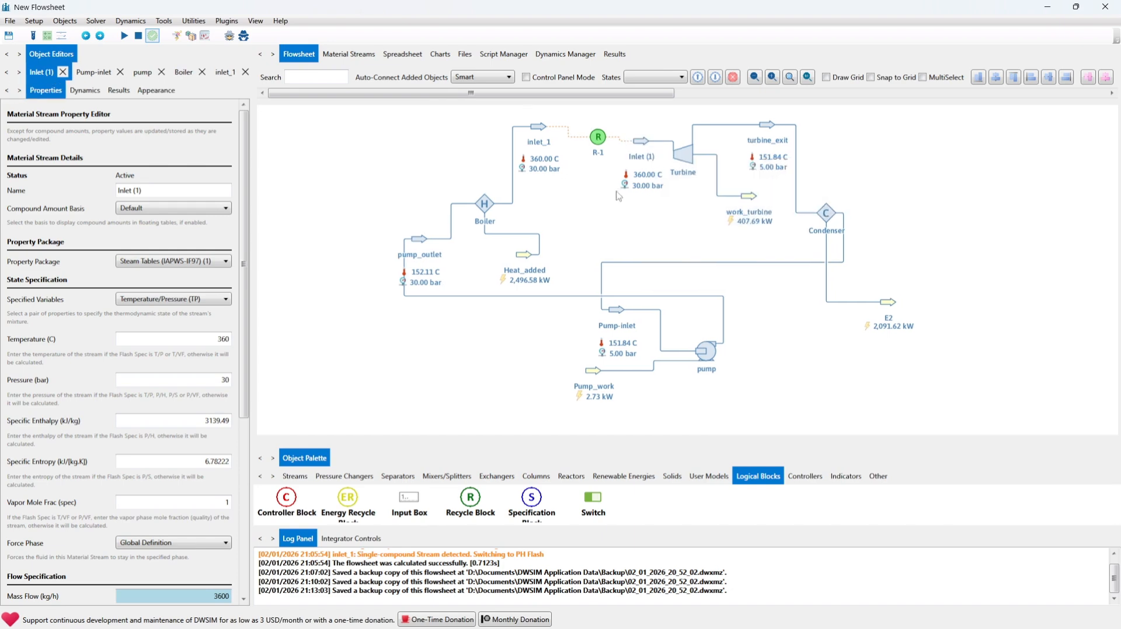
Step: Open the turbine_exit stream's name for editing
drag(786, 126, 783, 125)
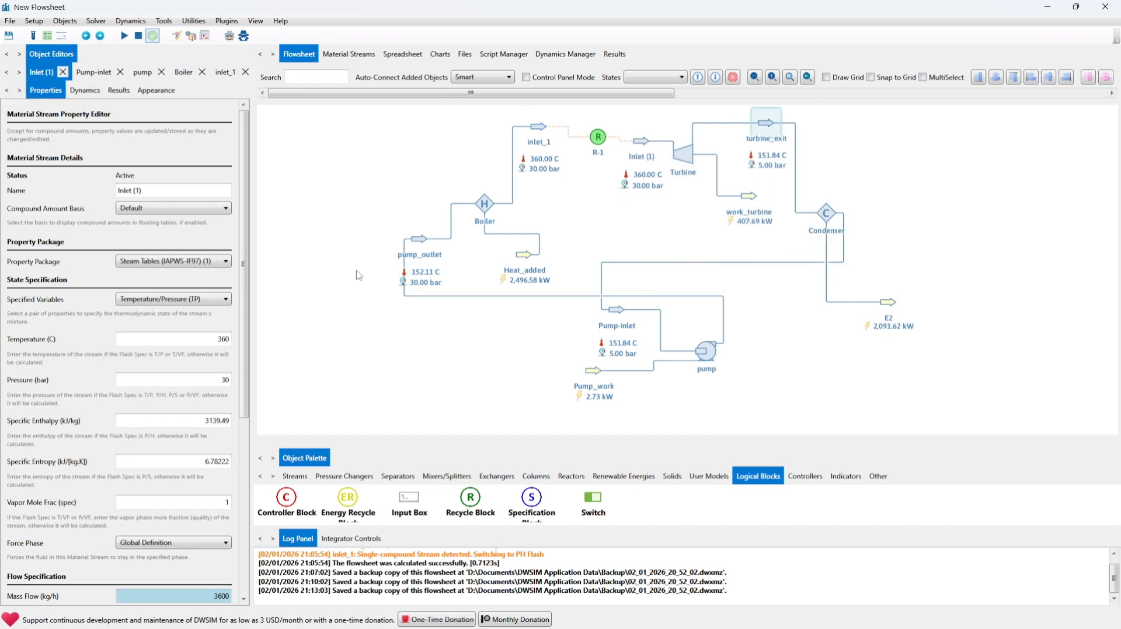
double_click(188, 191)
click(188, 190)
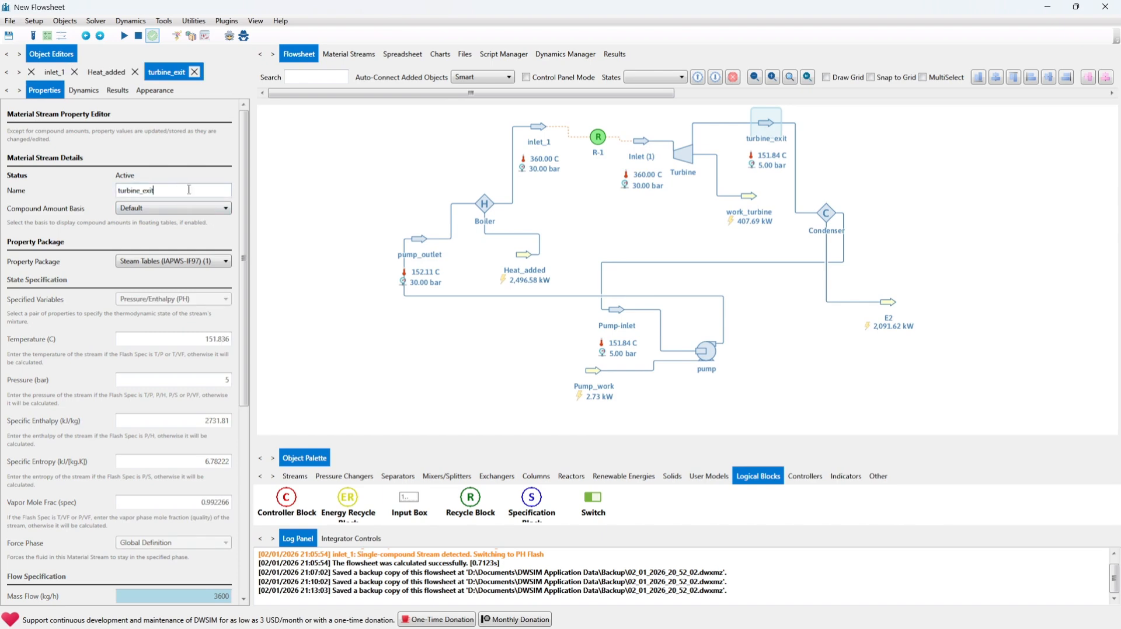
Step: Rename the turbine exit stream as turbine_exit (2) and the pump inlet stream as Pump-inlet (3)
text((2))
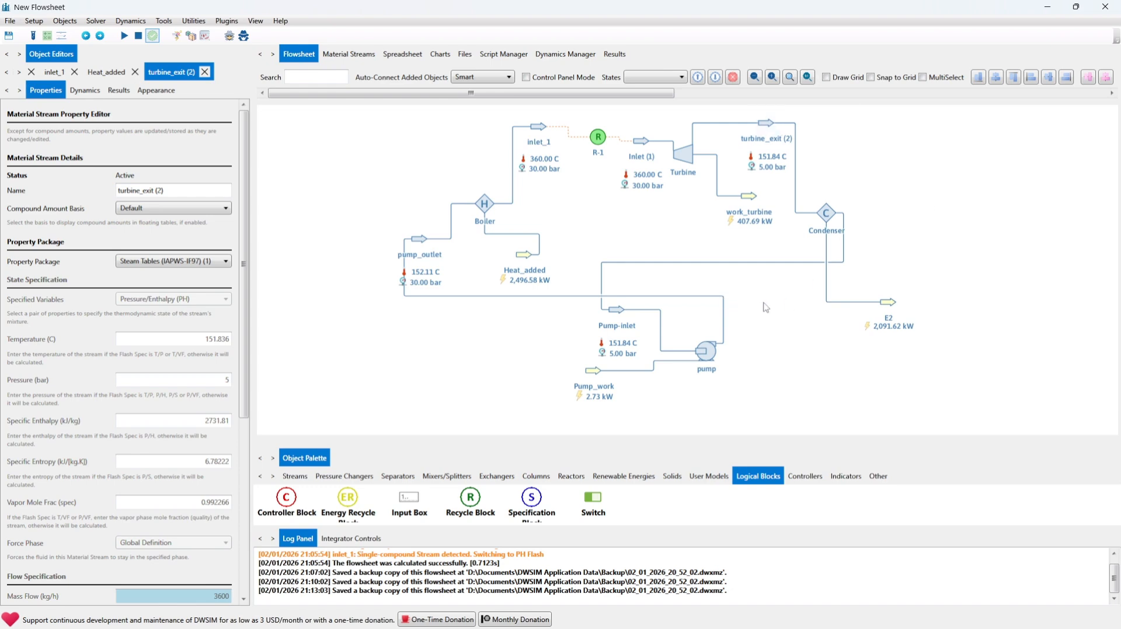
click(618, 318)
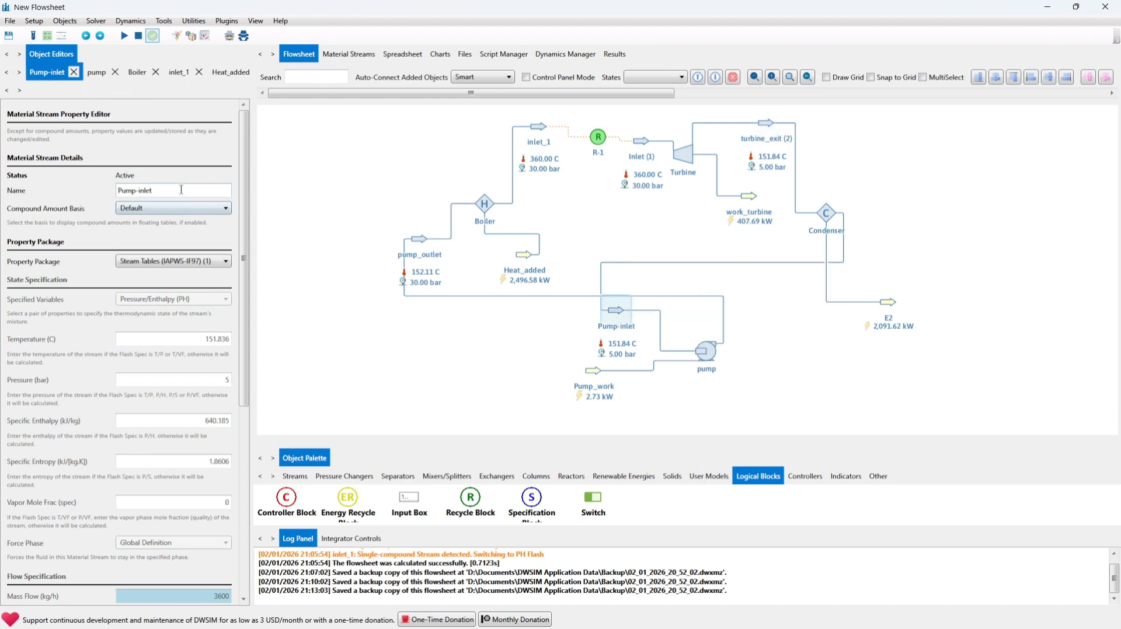
text((3))
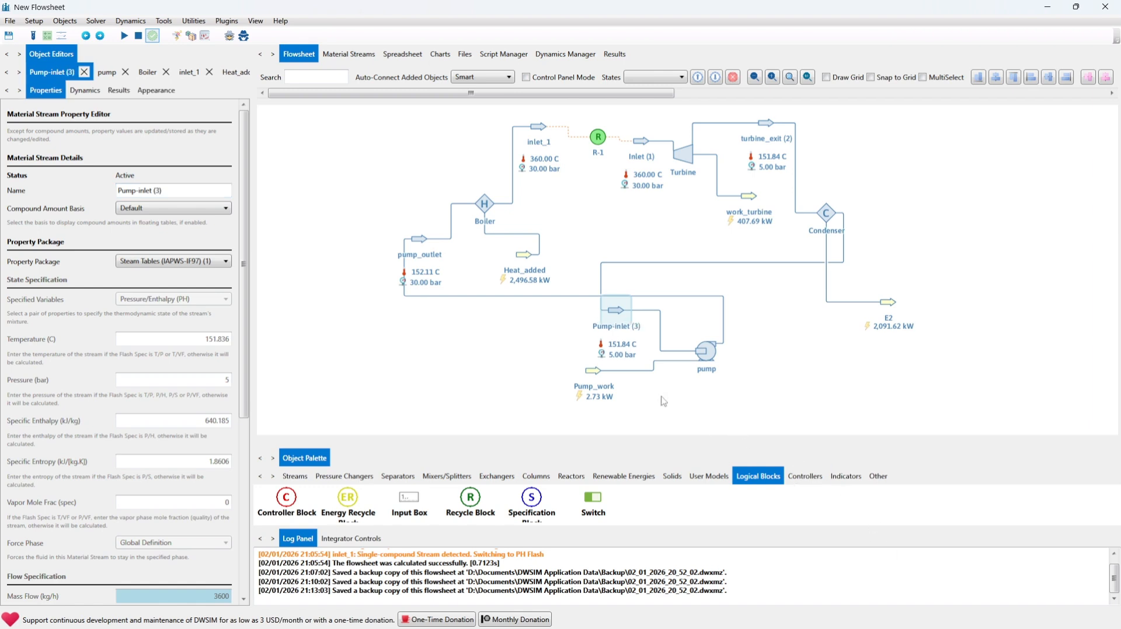
Step: Rename the pump outlet stream as pump_outlet (4)
click(419, 242)
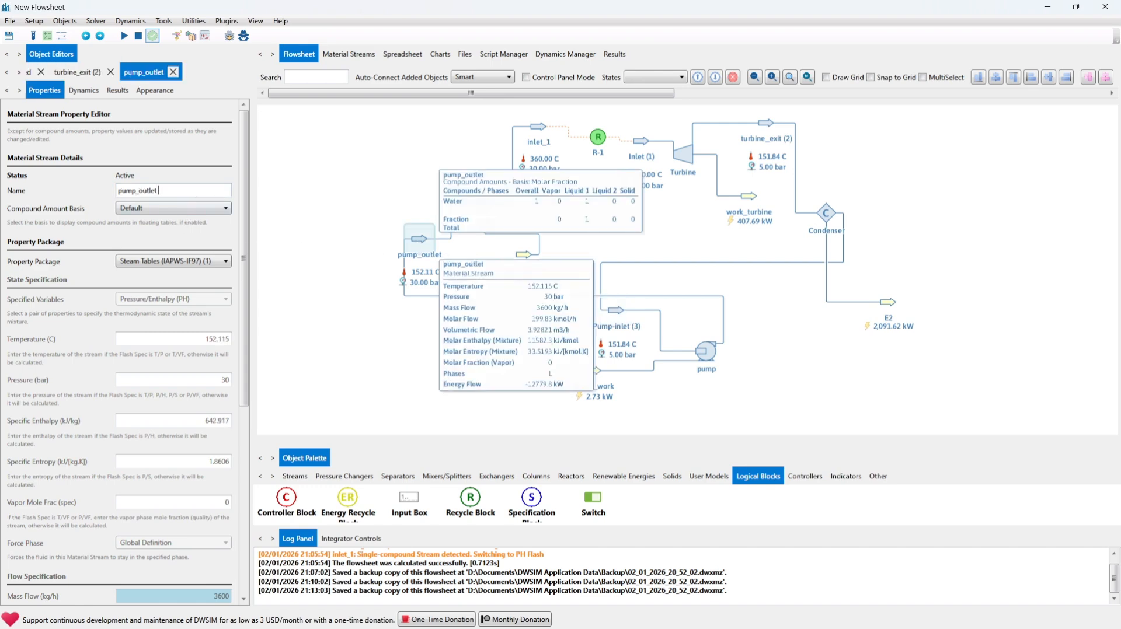
text((4))
key(Return)
click(413, 149)
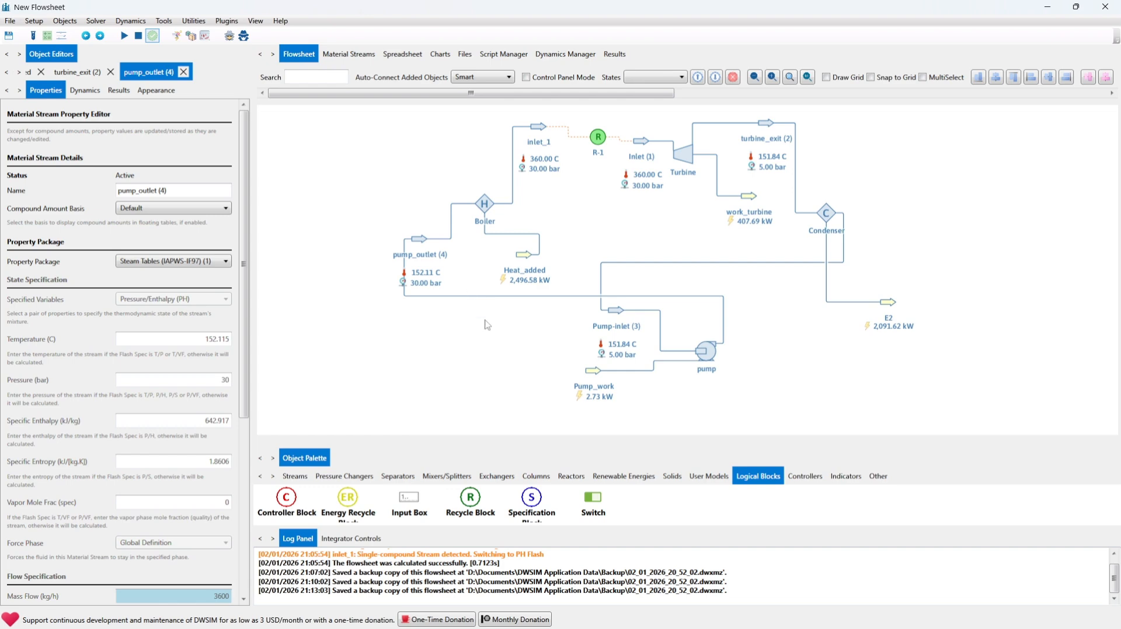
Step: Open the flowsheet's spreadsheet and consult the Rankine cycle efficiency formula and state numbering in the ChatGPT window
click(417, 58)
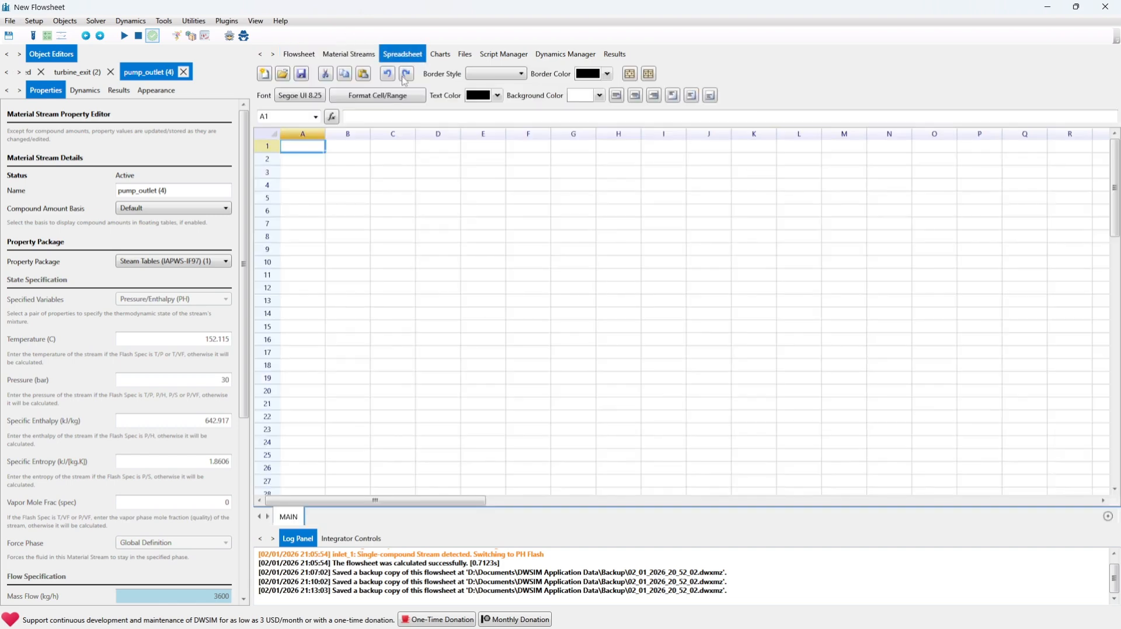
right_click(362, 151)
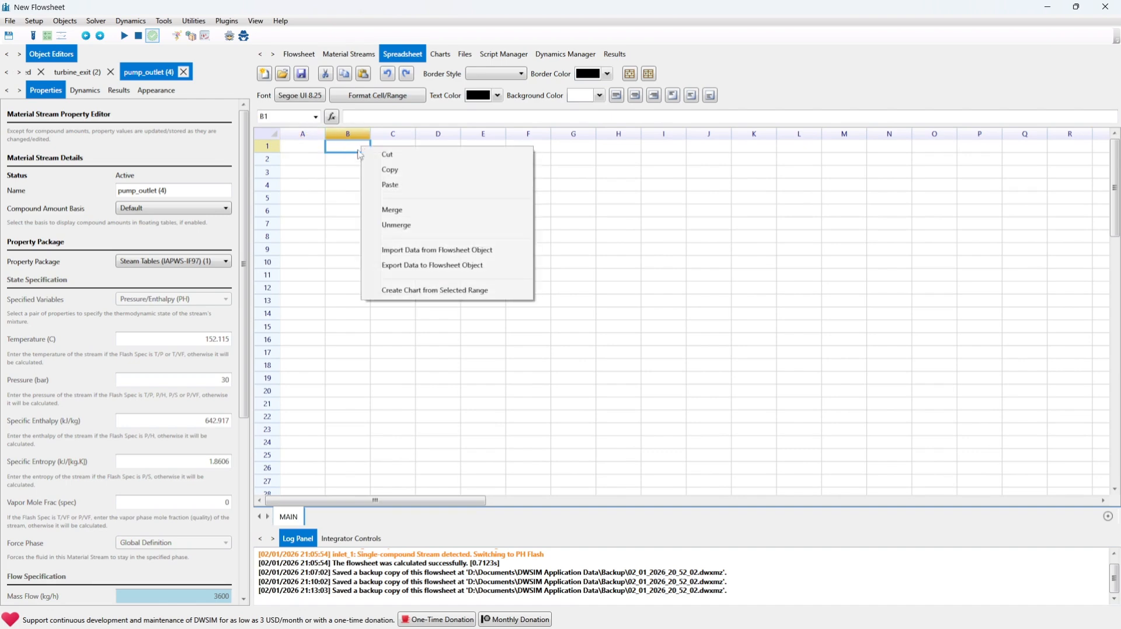
click(333, 148)
click(317, 147)
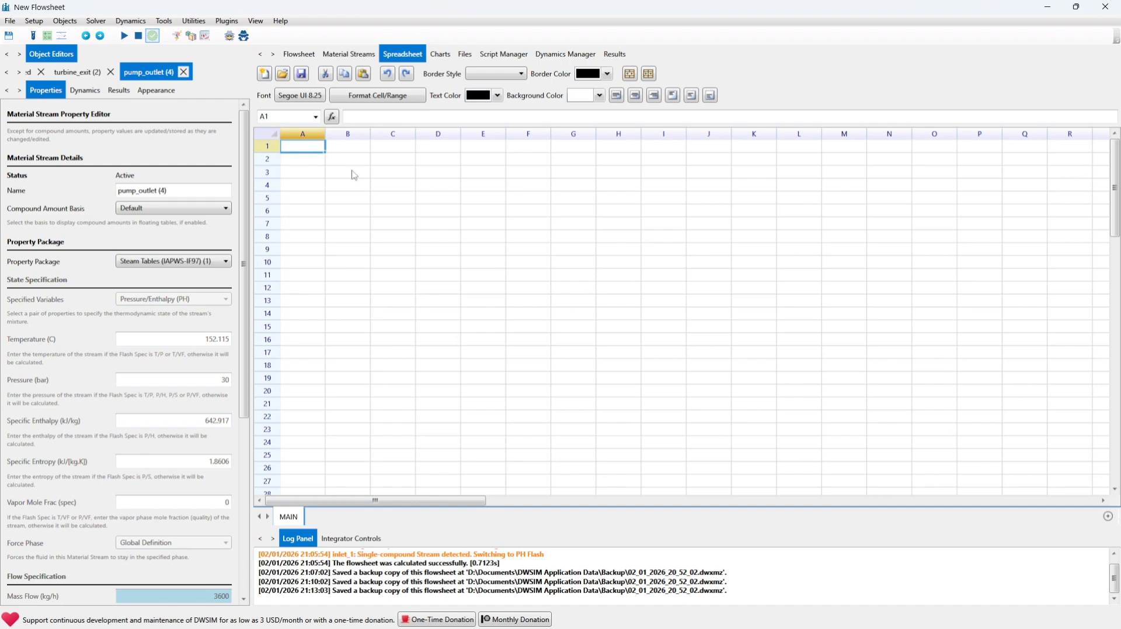
mouse_move(492, 628)
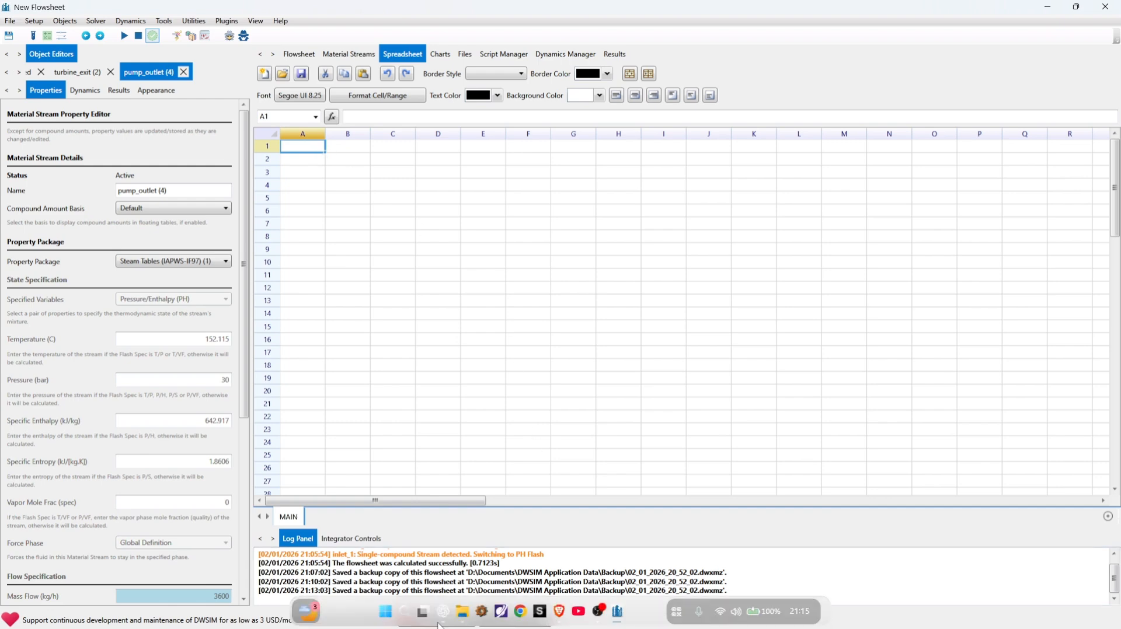
click(441, 622)
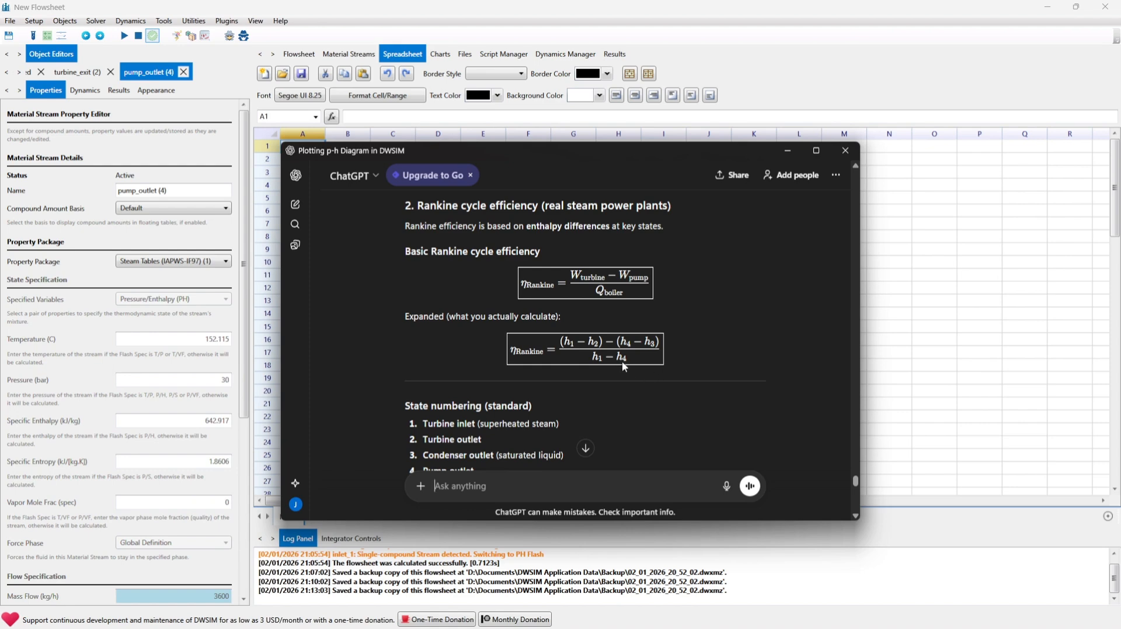
click(785, 151)
Step: Examine the numbered streams, boiler, turbine work and pump work on the flowsheet, and view the properties of stream Inlet (1)
click(298, 54)
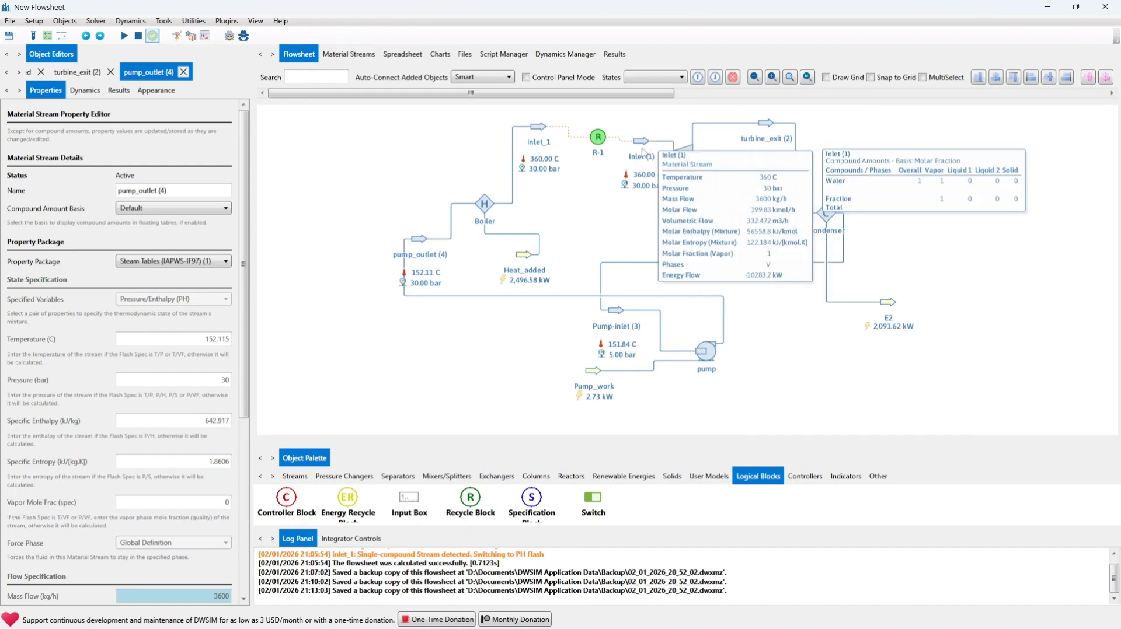
mouse_move(770, 137)
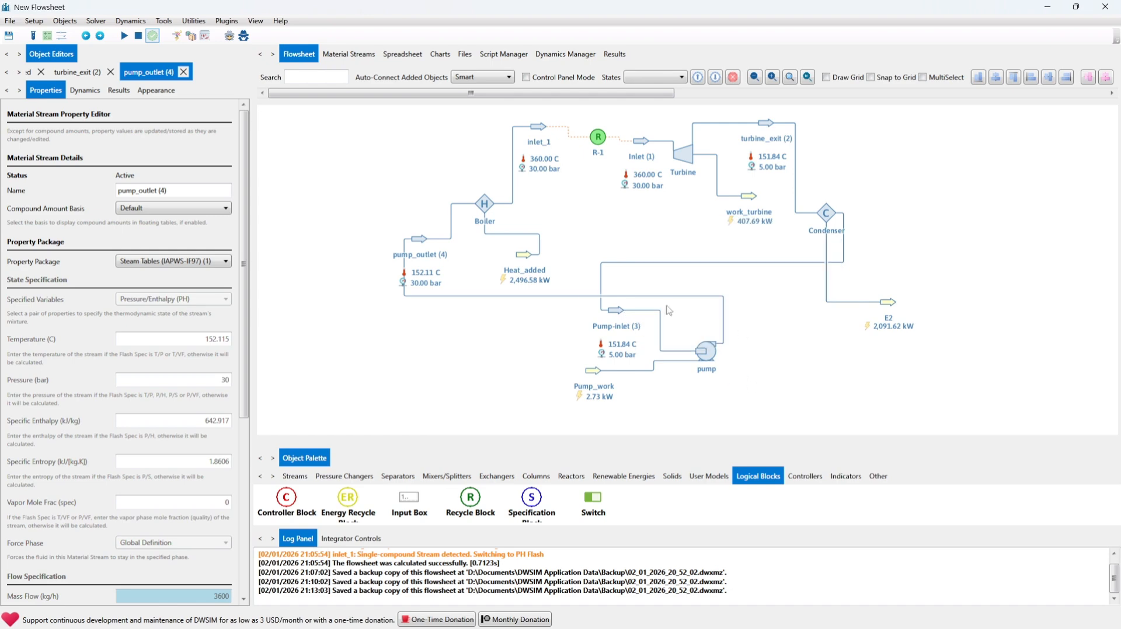
mouse_move(425, 250)
mouse_move(717, 361)
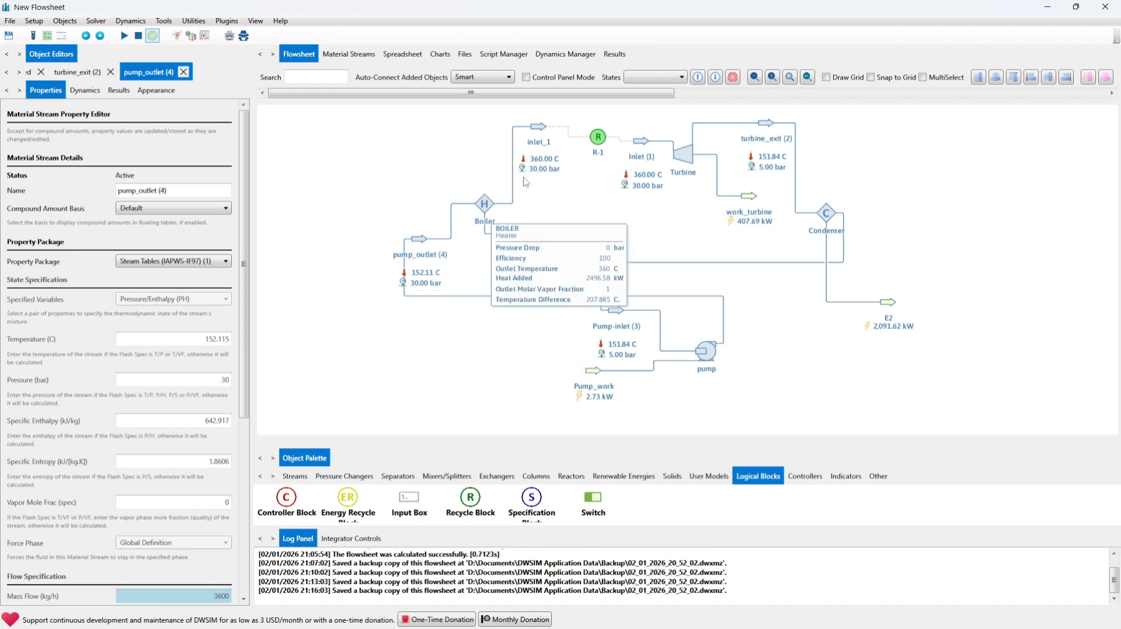
mouse_move(538, 137)
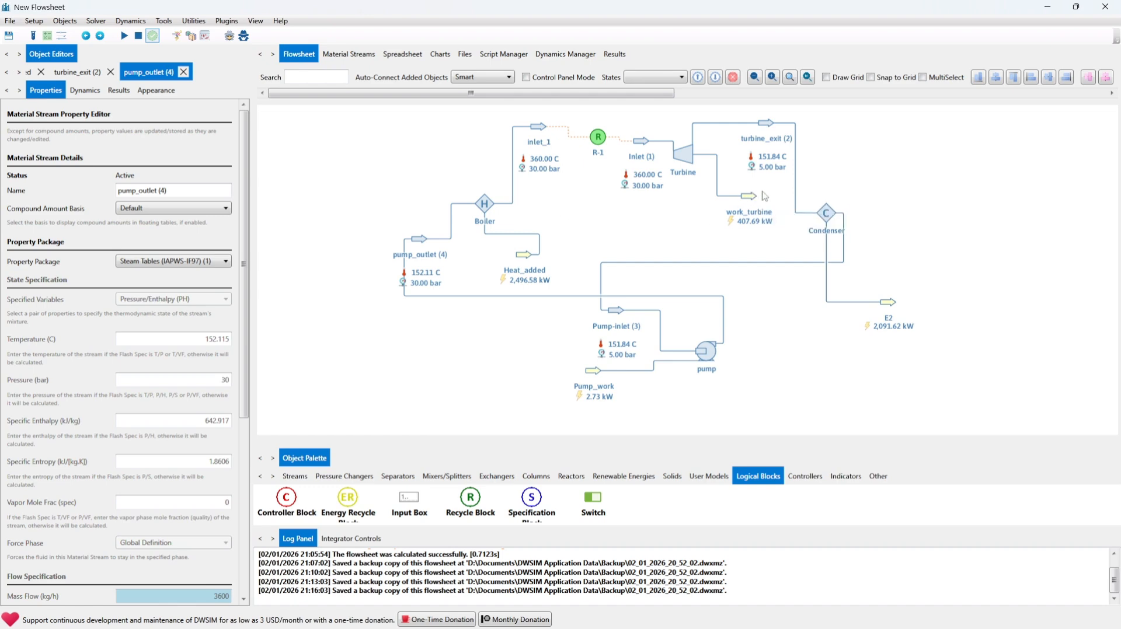
mouse_move(757, 207)
mouse_move(601, 380)
click(642, 145)
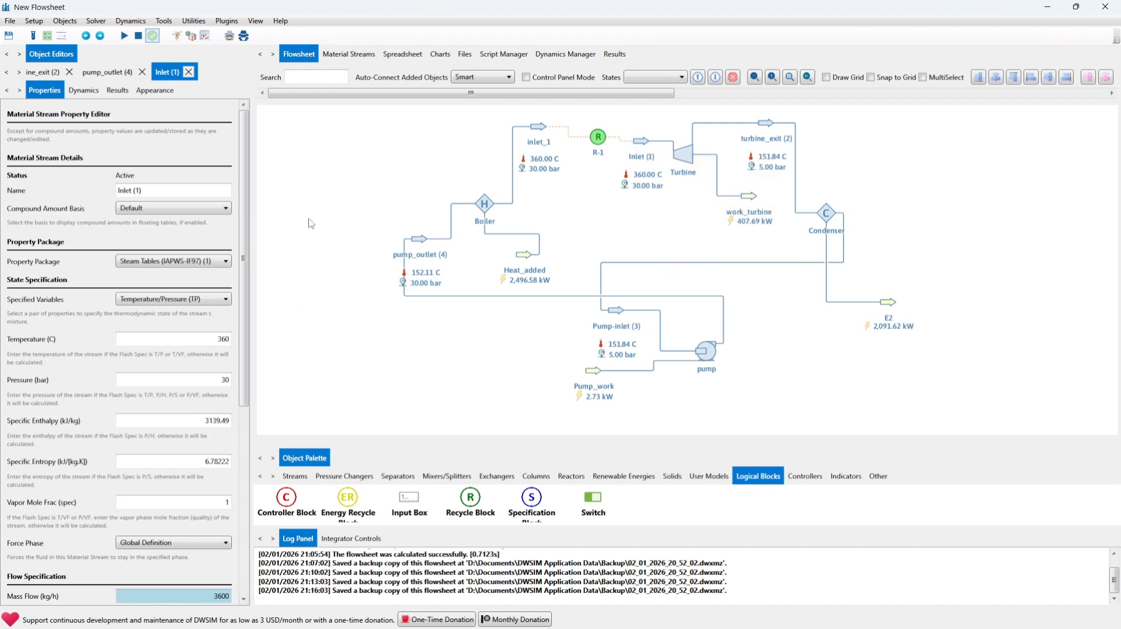
Step: Enter the label "Work Done By Turbine (kW)" in spreadsheet cell A1 and widen column A to fit it
click(405, 58)
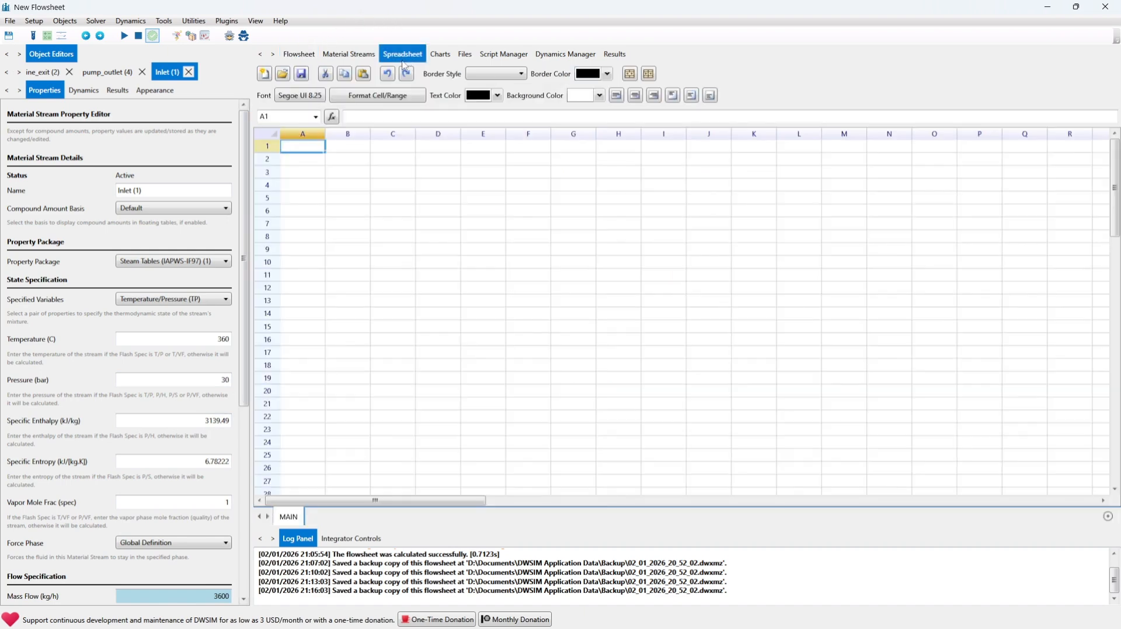
double_click(301, 149)
text(Work Done By Turbine ()
key(Tab)
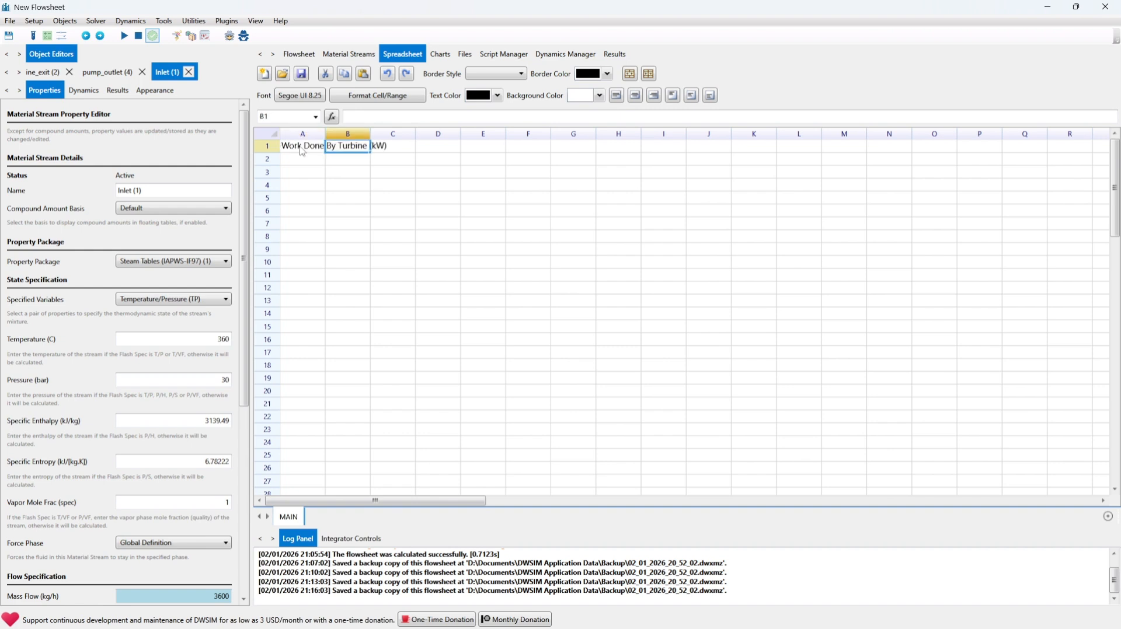
drag(325, 134, 412, 129)
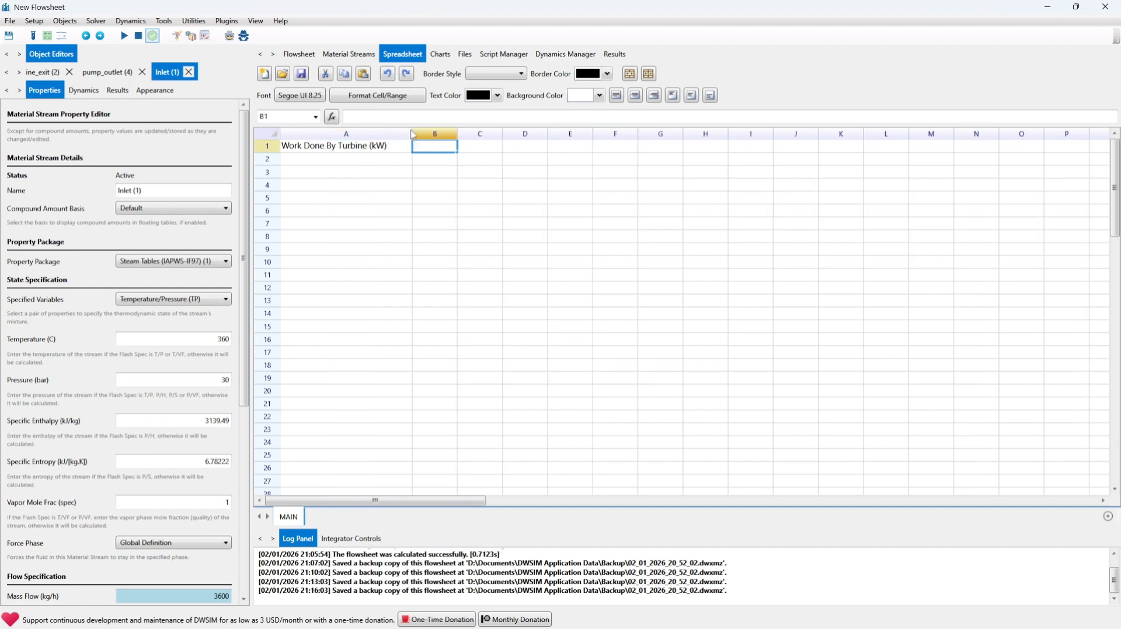
Step: Import the Energy Flow of energy stream work_turbine in kW into cell B1 and widen column B to fit it
double_click(446, 149)
right_click(447, 225)
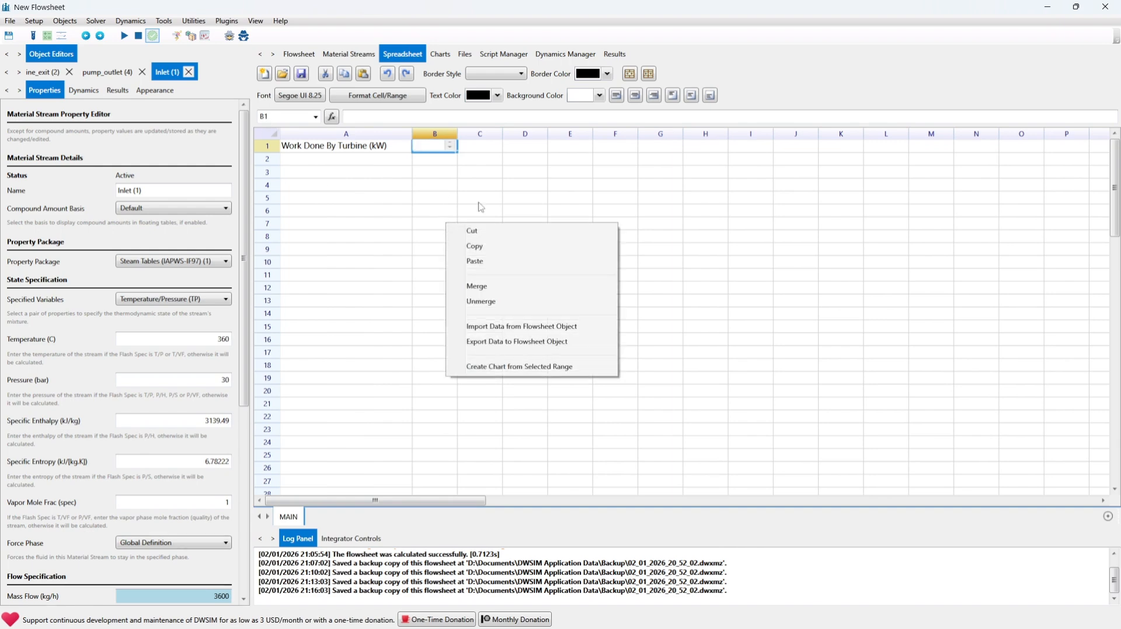
click(491, 328)
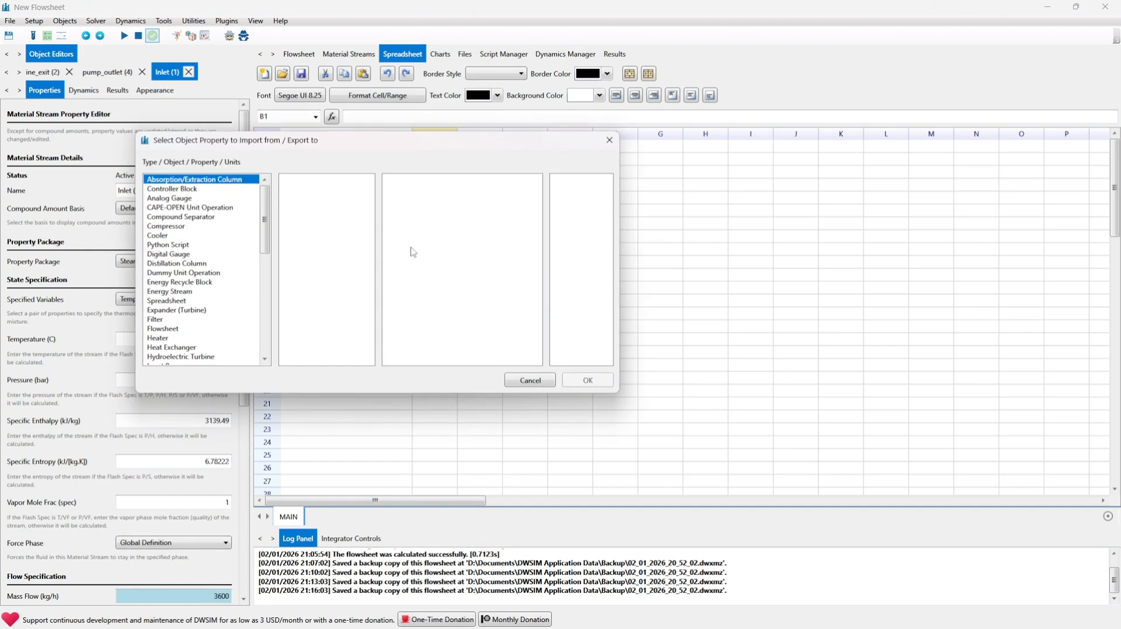
scroll(192, 351, down, 4)
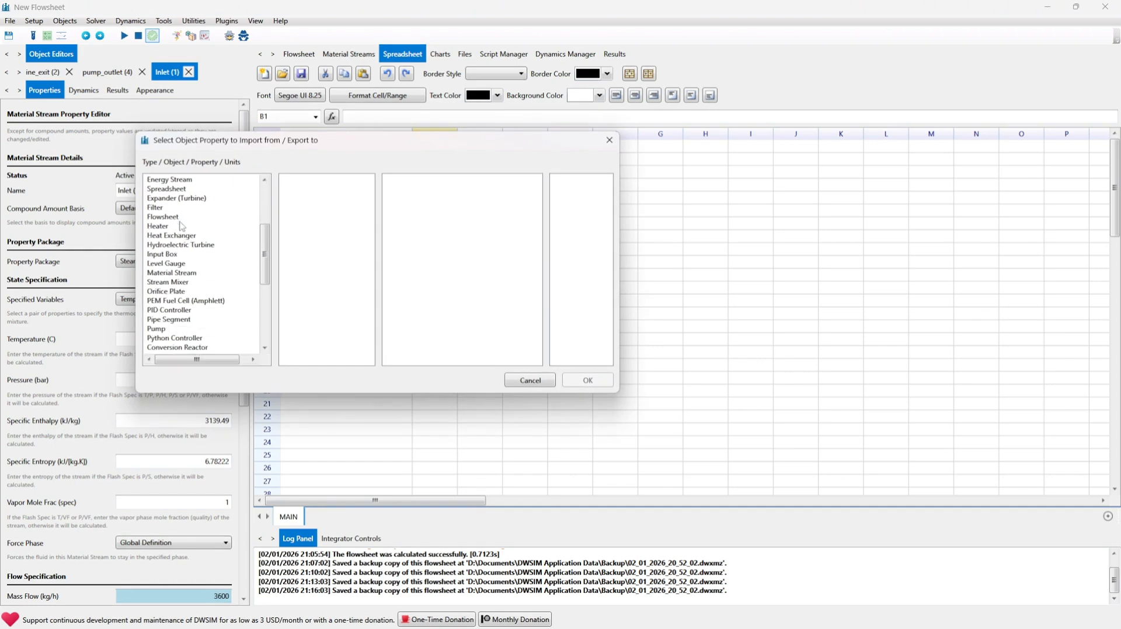
scroll(182, 237, down, 2)
scroll(184, 236, up, 1)
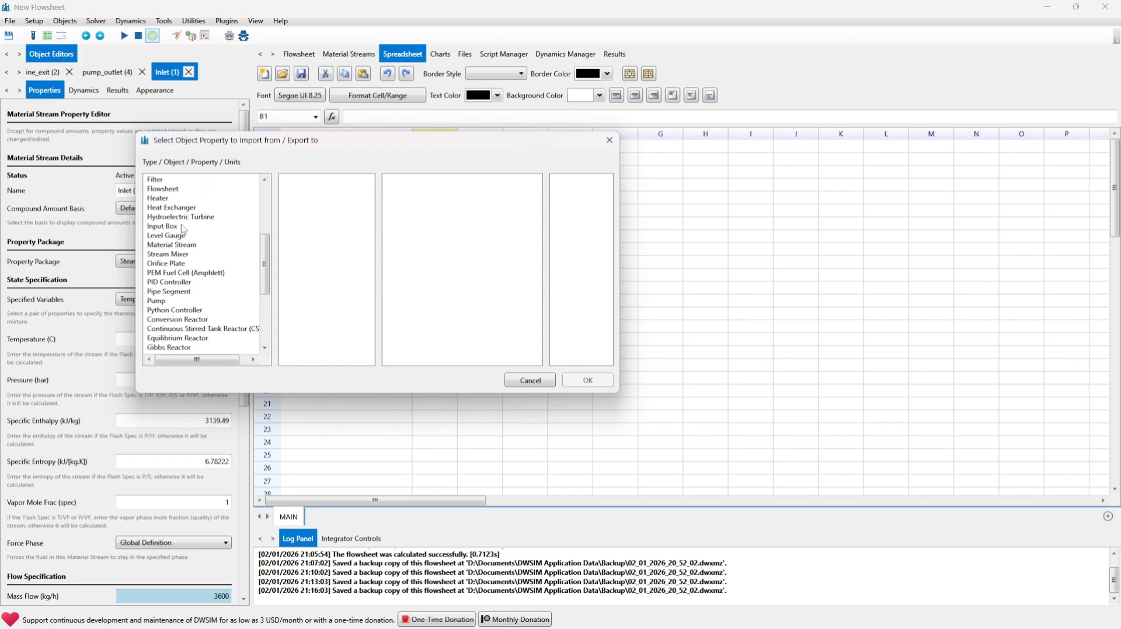
click(161, 245)
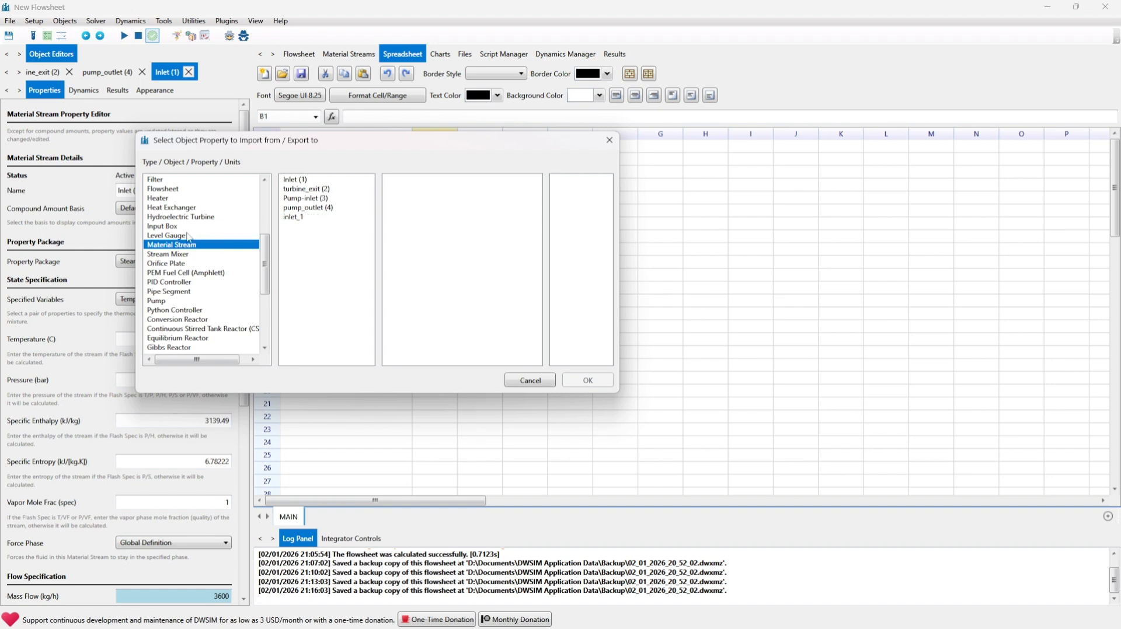
scroll(186, 234, up, 1)
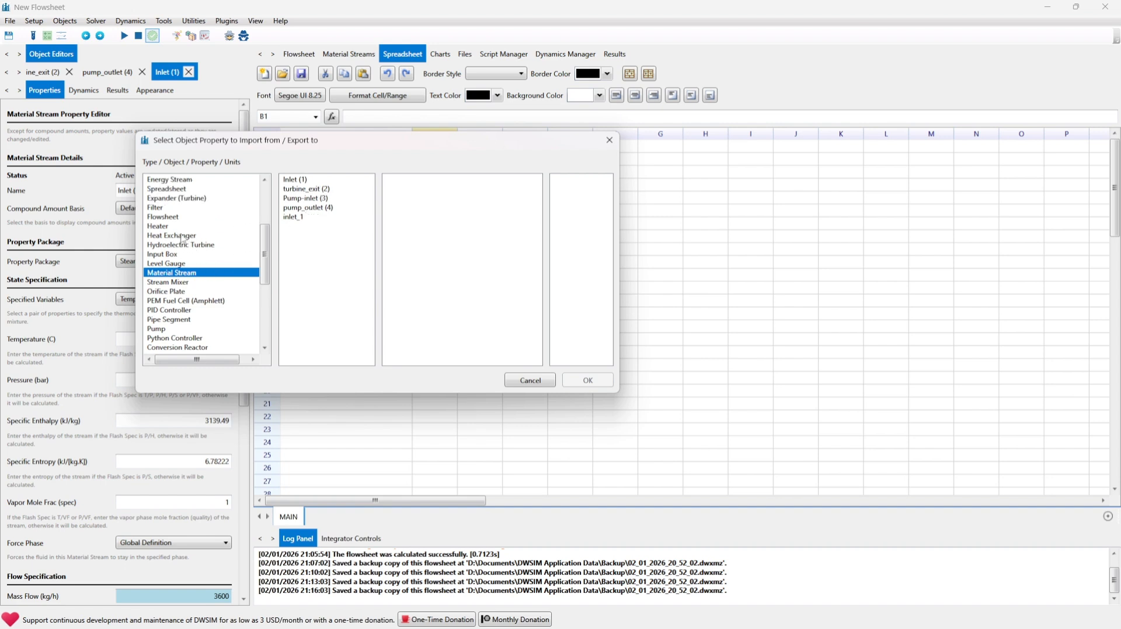
click(182, 236)
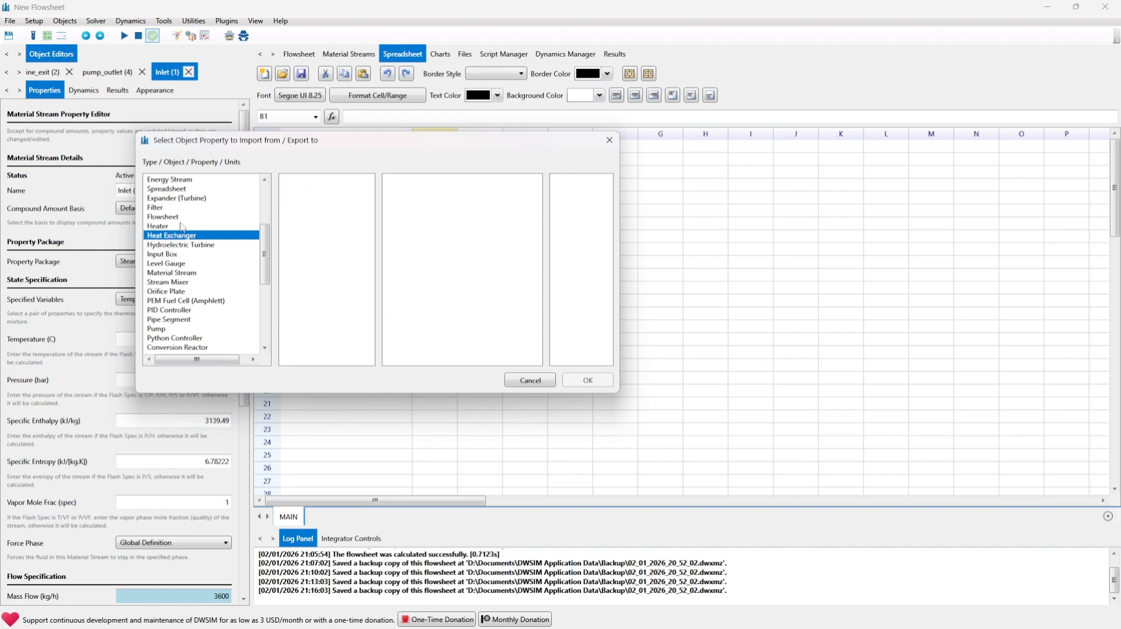
click(178, 180)
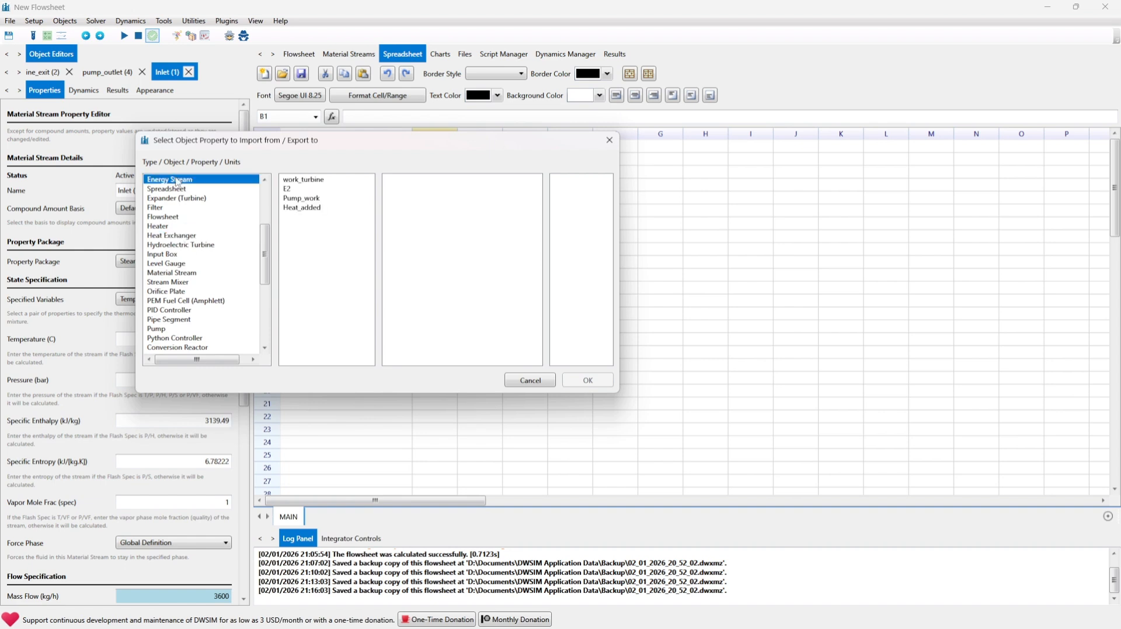
click(301, 180)
click(422, 182)
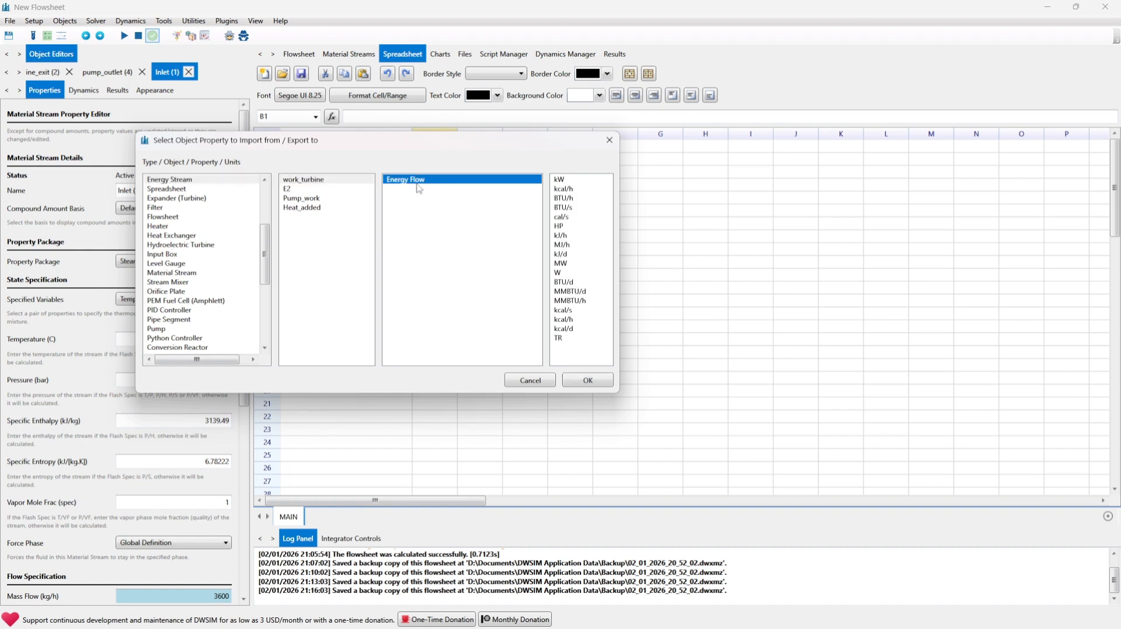
click(561, 181)
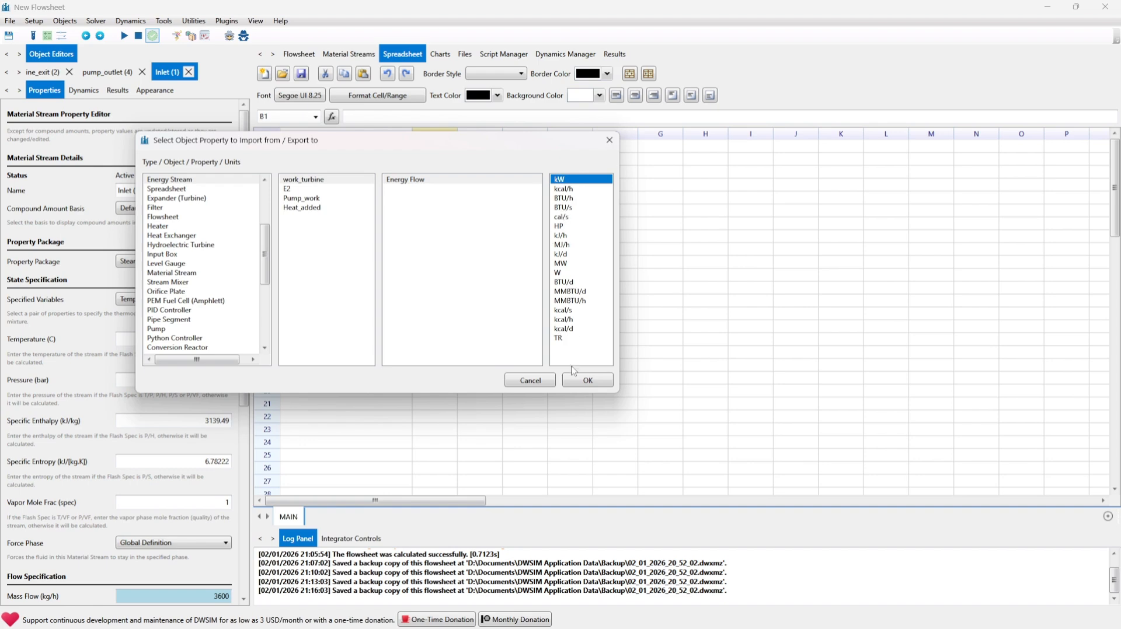
click(581, 386)
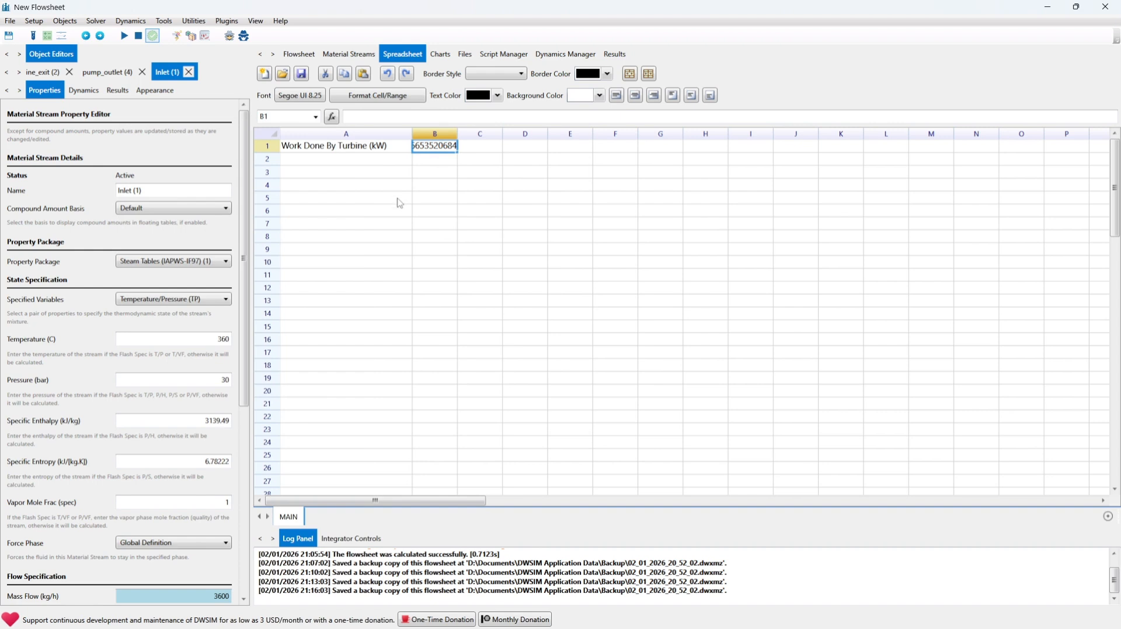
click(439, 237)
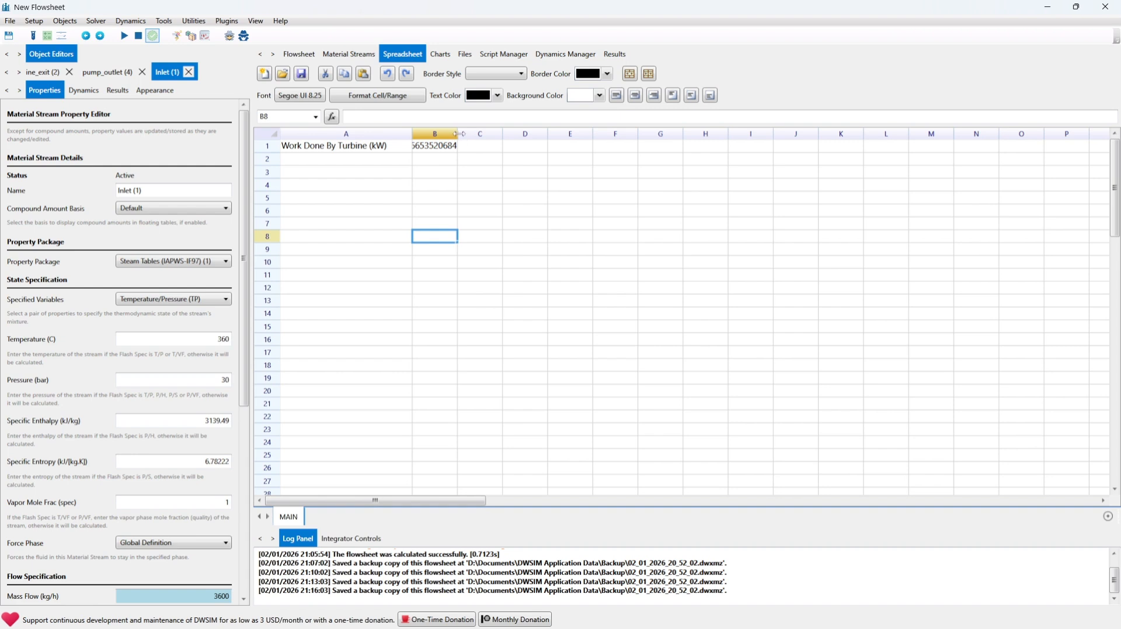
drag(457, 134, 490, 133)
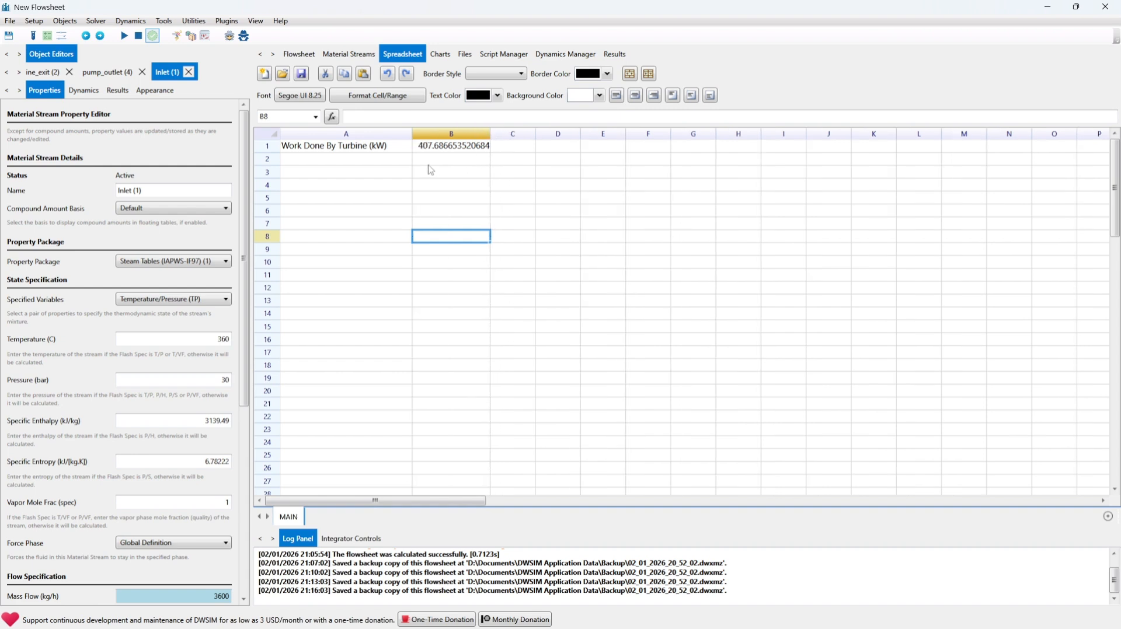
Step: Enter the label "Work Required by Pump (kW)" in cell A3
click(297, 172)
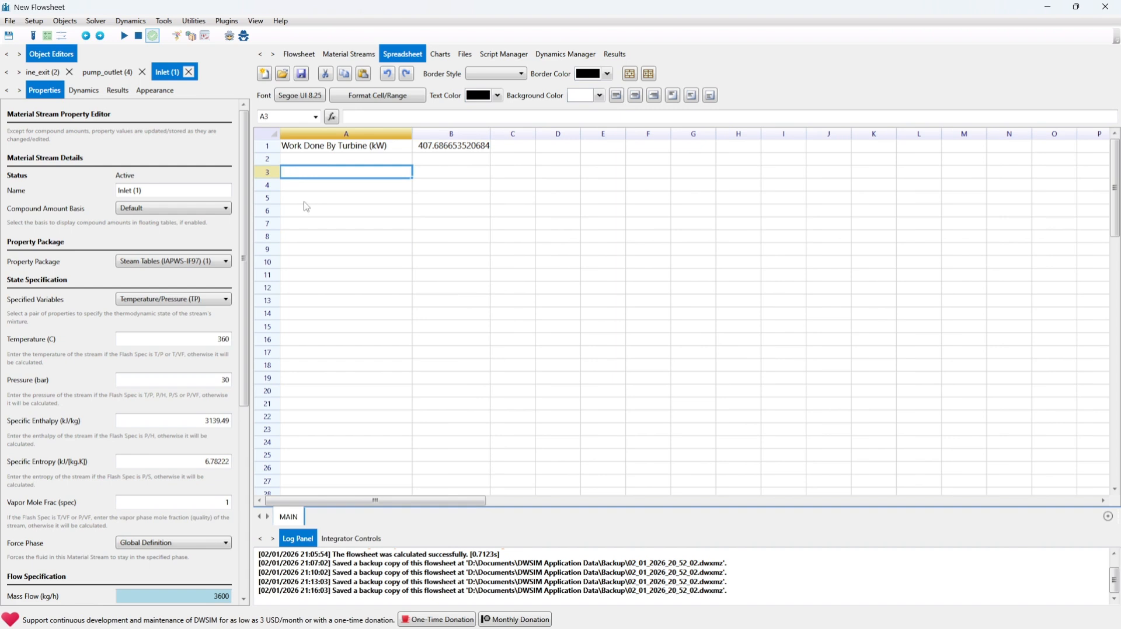
double_click(306, 171)
text(Wor)
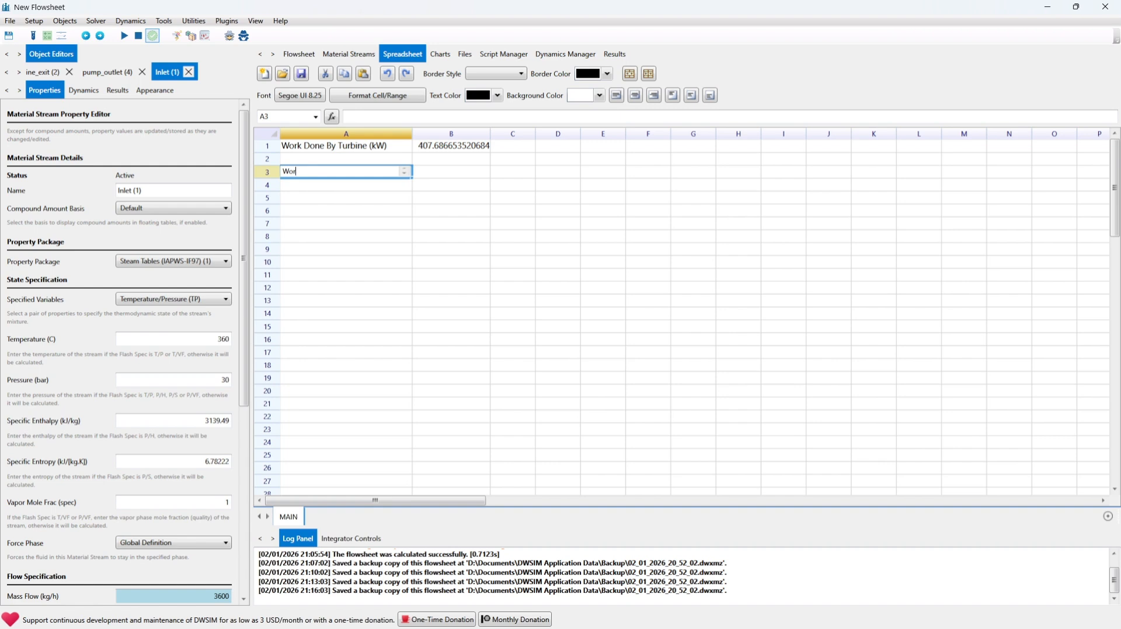
text(k Required by Pump (k)
key(BackSpace)
text(kW))
key(Tab)
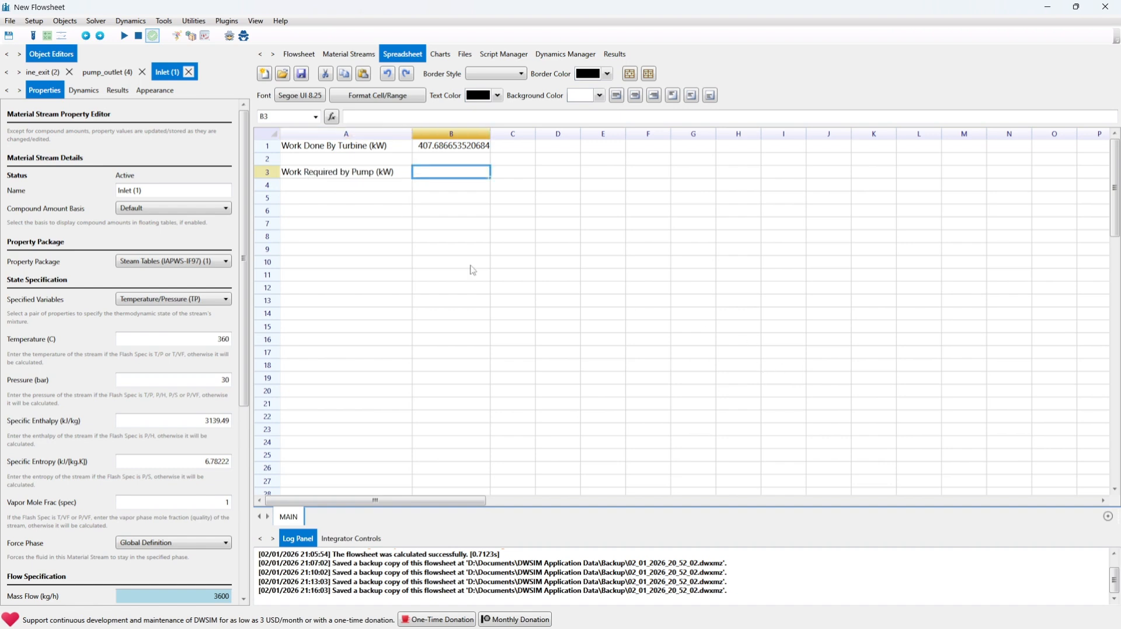
Step: Import the Energy Flow of energy stream Pump_work in kW into spreadsheet cell B3
right_click(461, 172)
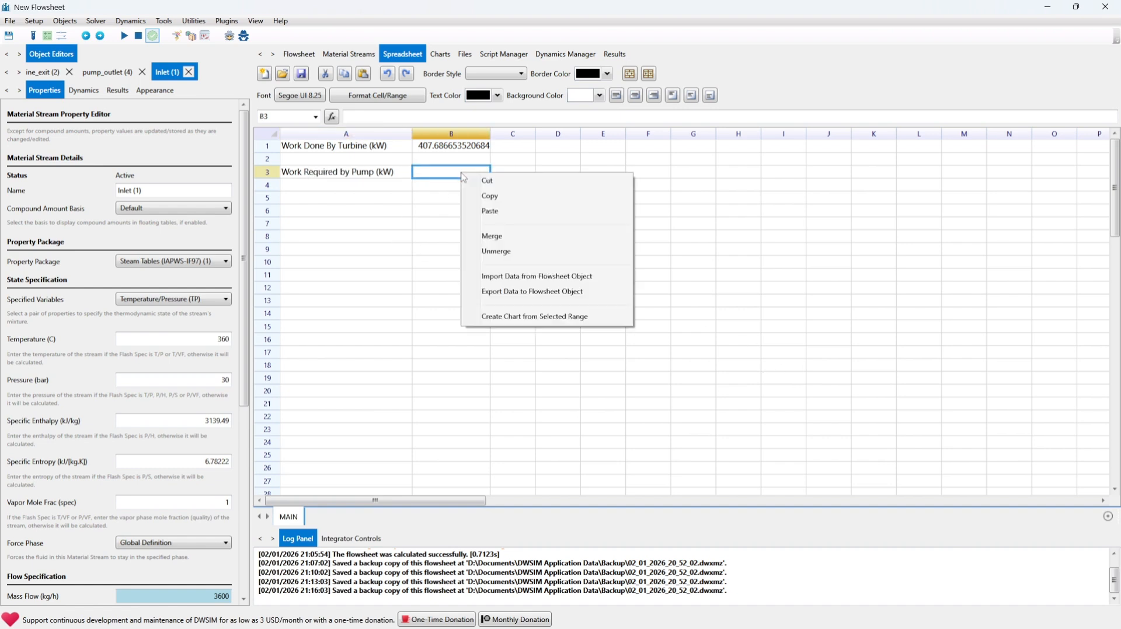
click(506, 278)
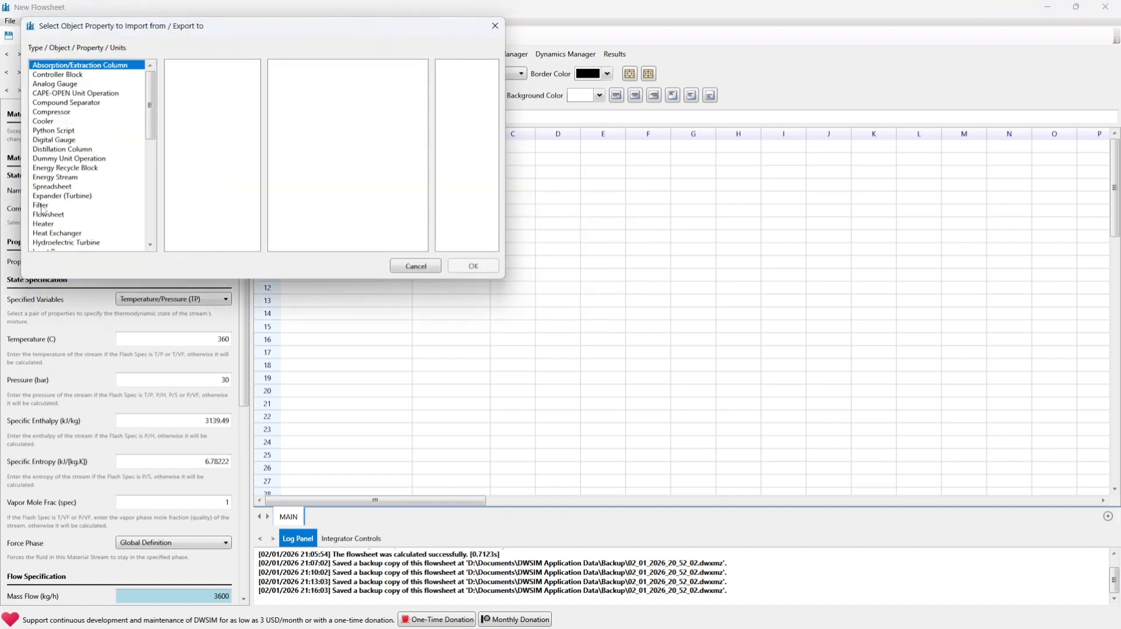
scroll(43, 213, down, 1)
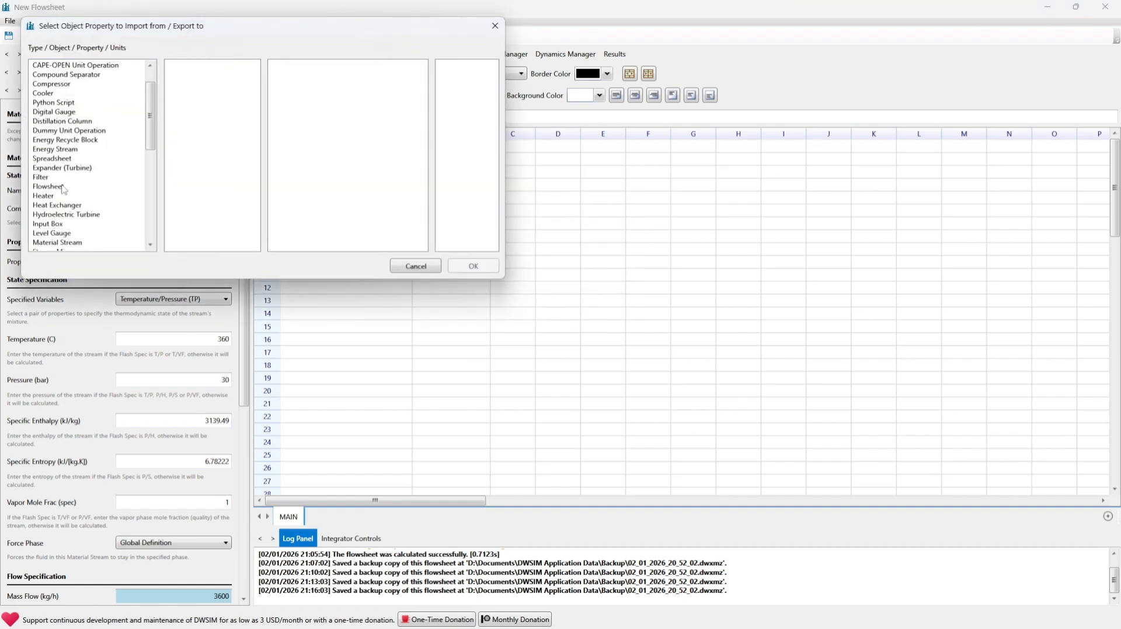
click(55, 149)
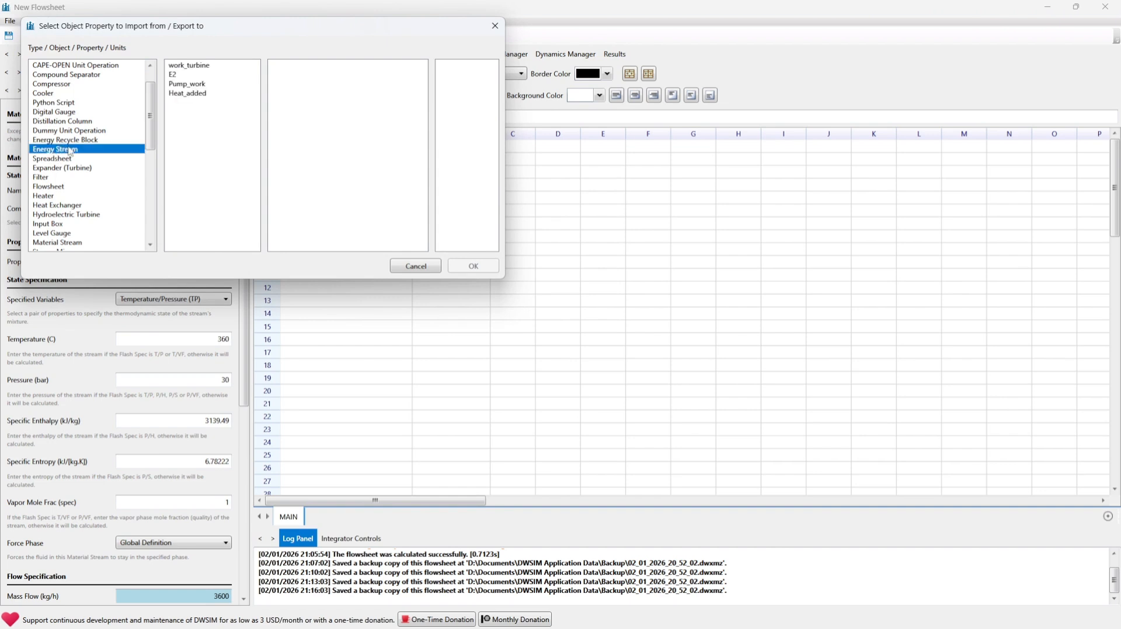
click(195, 84)
click(299, 66)
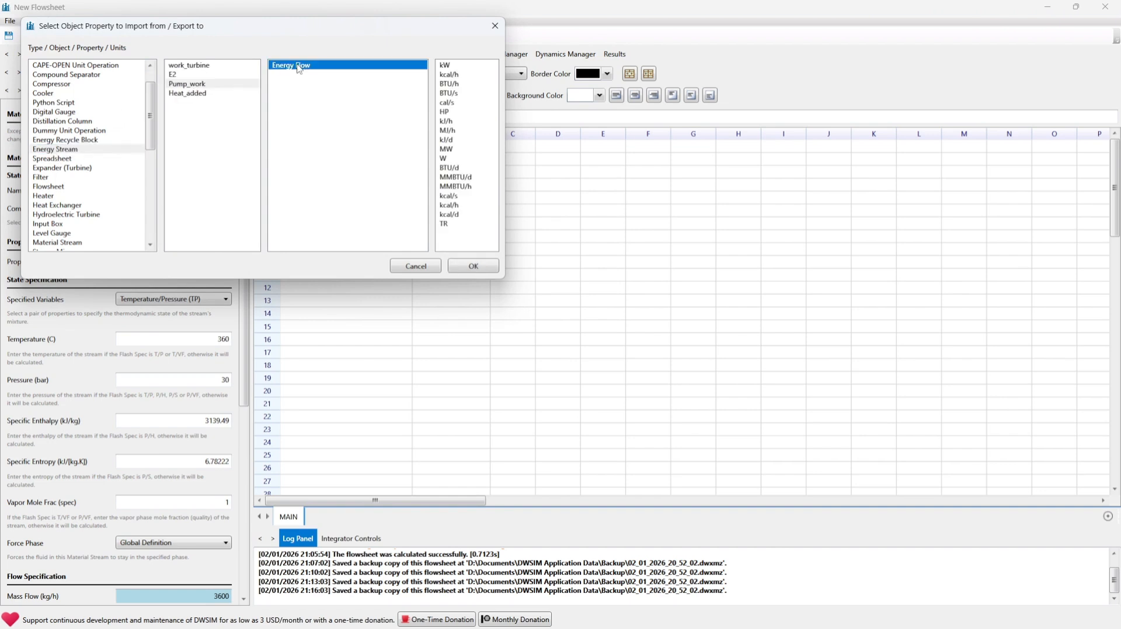
click(450, 65)
click(476, 266)
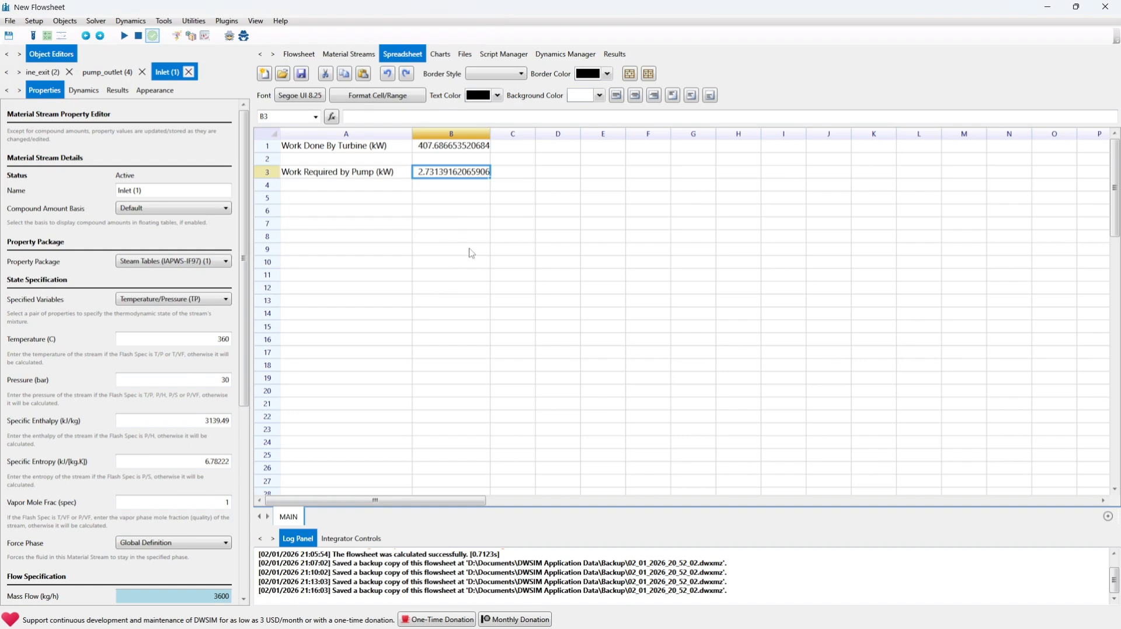
Step: Enter the label "Heat Added by Boiler (kW)" in cell A5
click(385, 197)
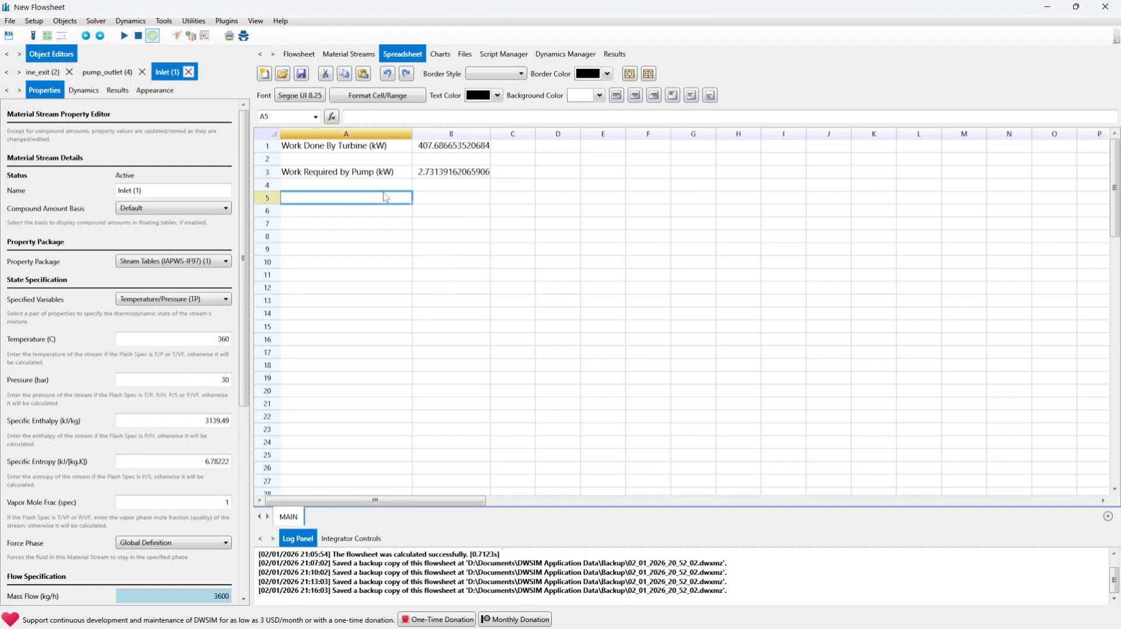
double_click(321, 202)
text(Heat)
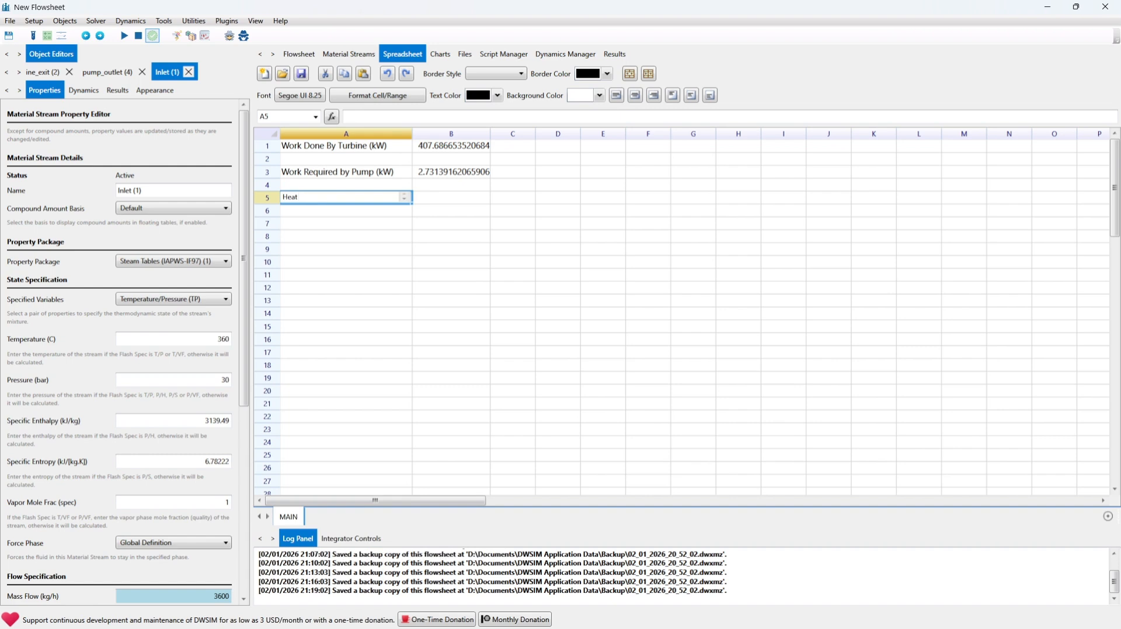
text( Added by Boiler (kW))
key(Tab)
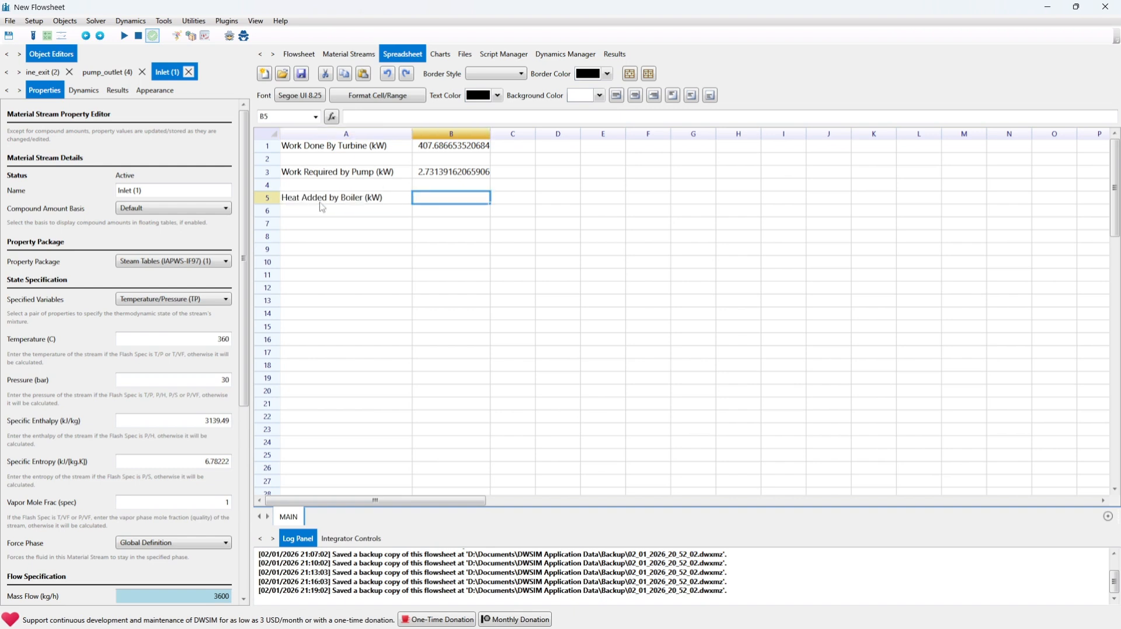
Step: Import the Energy Flow of energy stream Heat_added in kW into cell B5
right_click(427, 199)
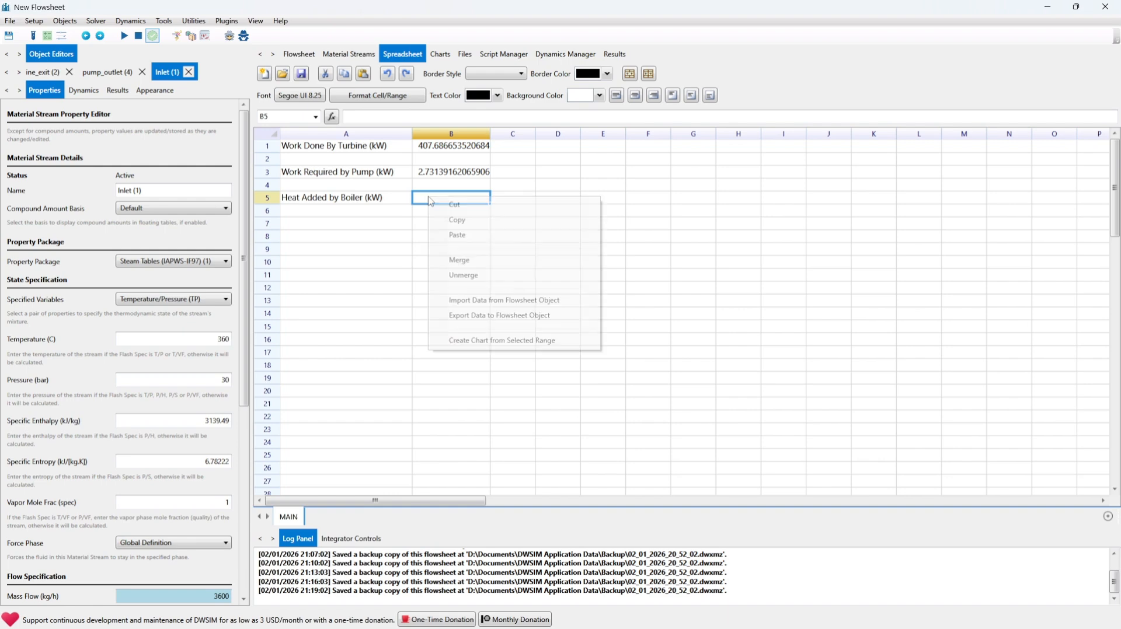
click(481, 302)
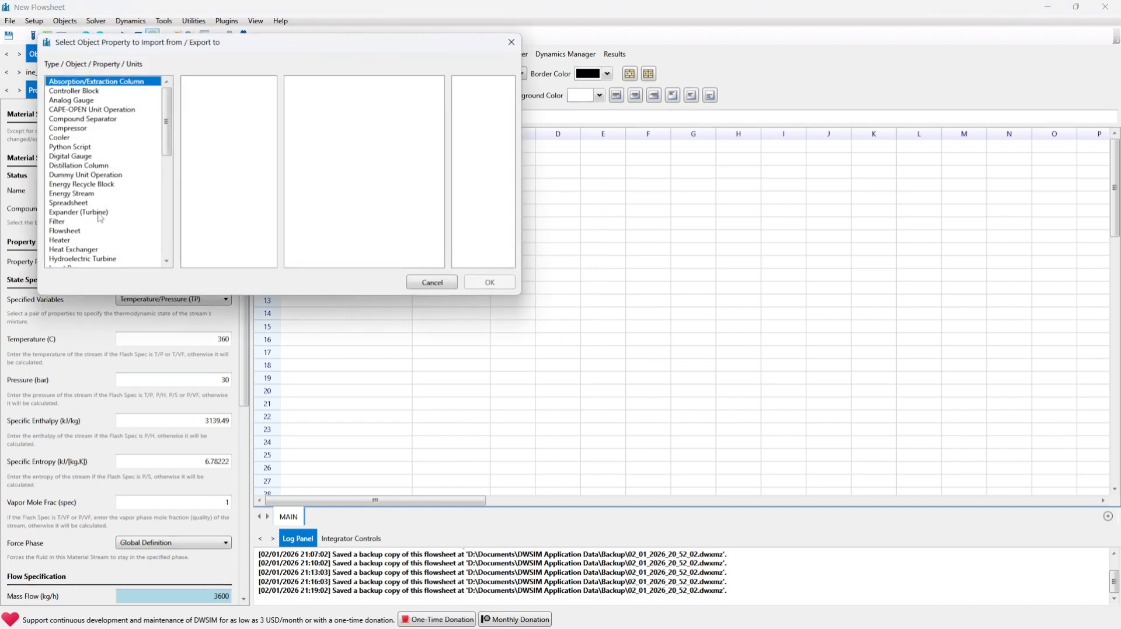
scroll(99, 217, down, 3)
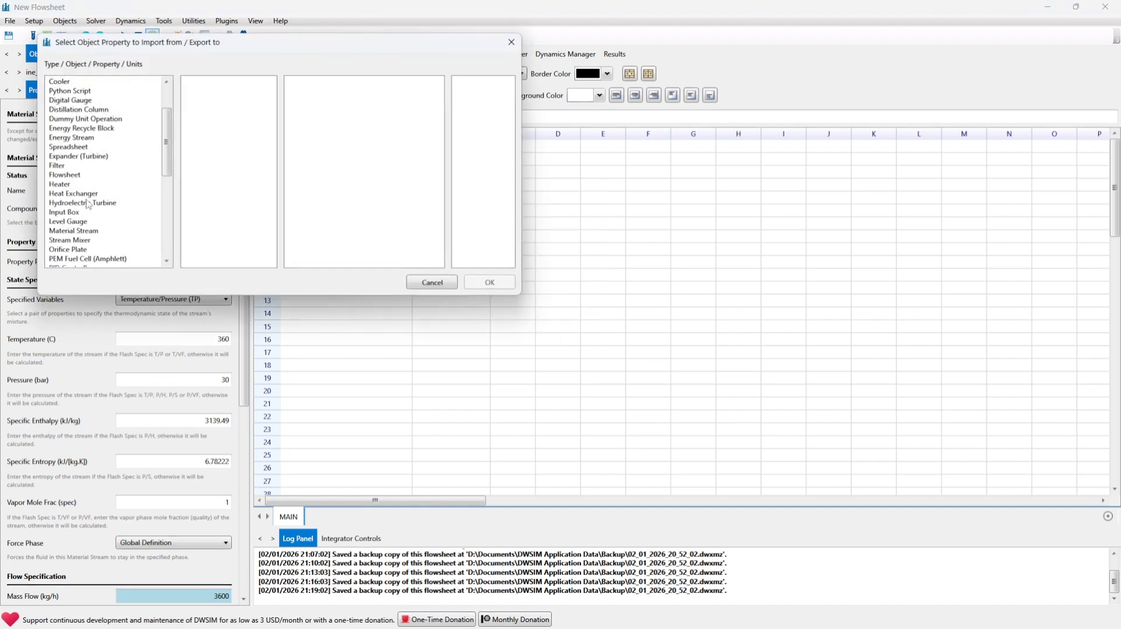
scroll(105, 248, down, 1)
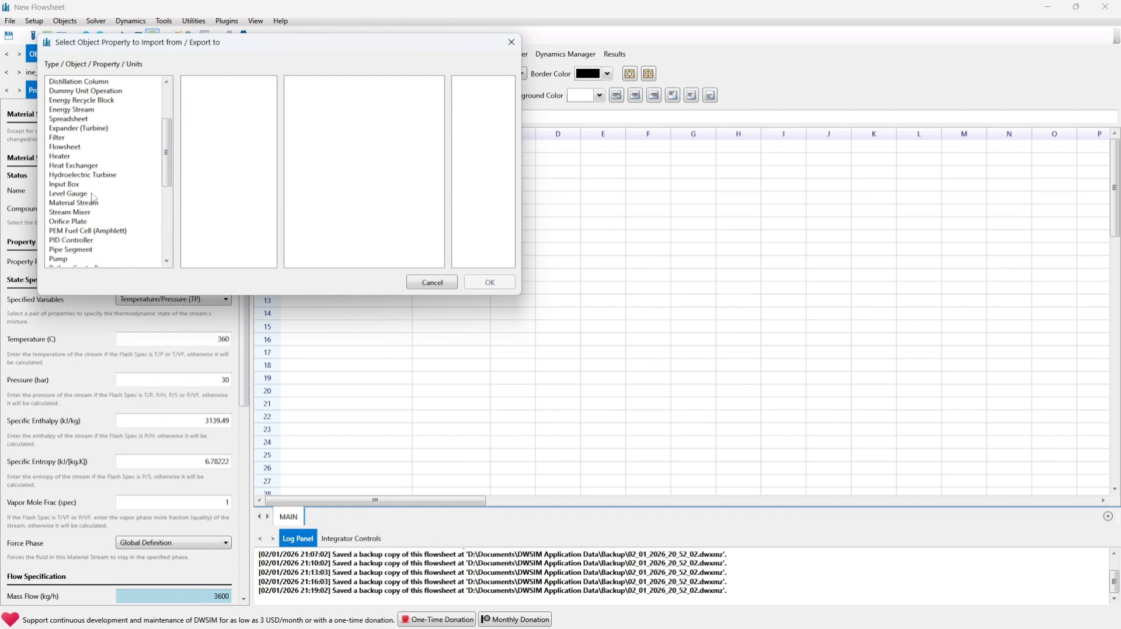
click(76, 111)
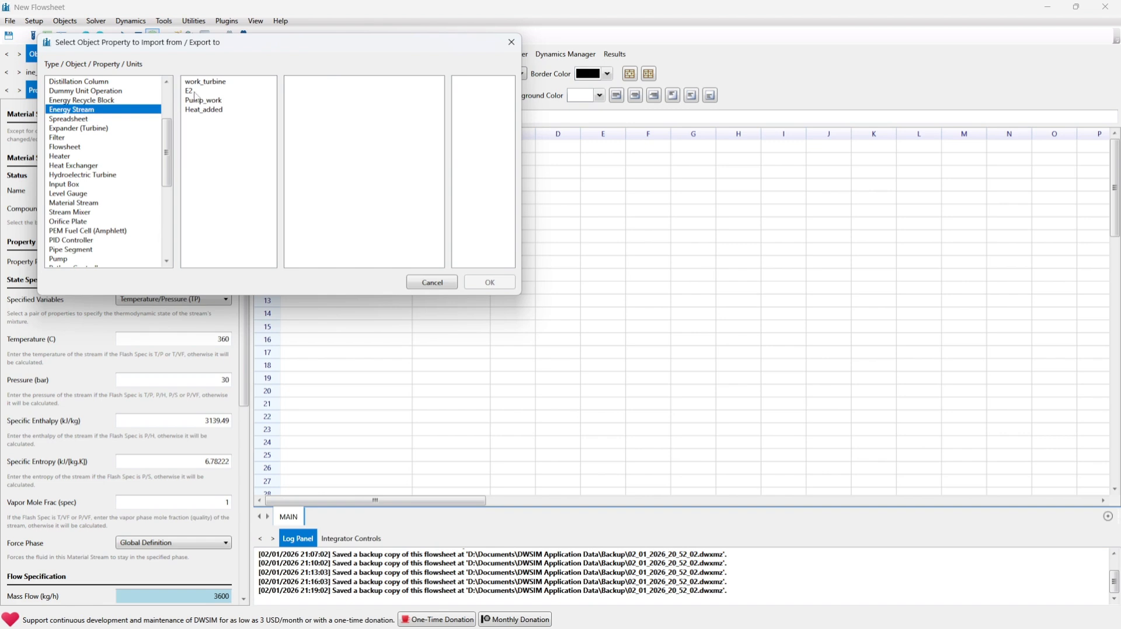
click(207, 110)
click(327, 82)
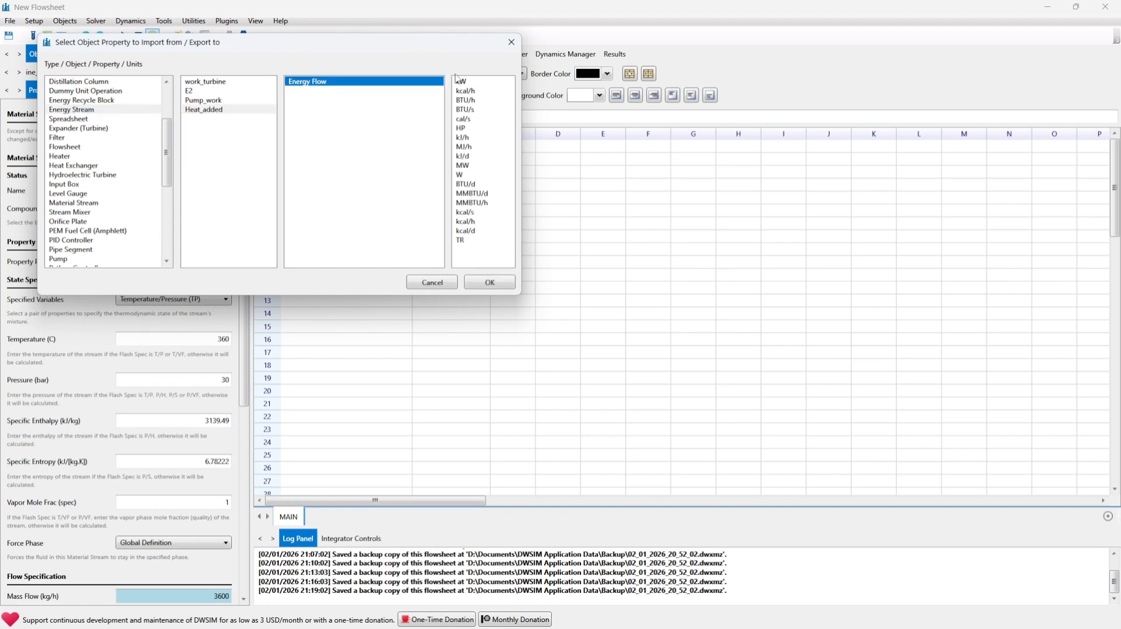
click(475, 83)
click(474, 282)
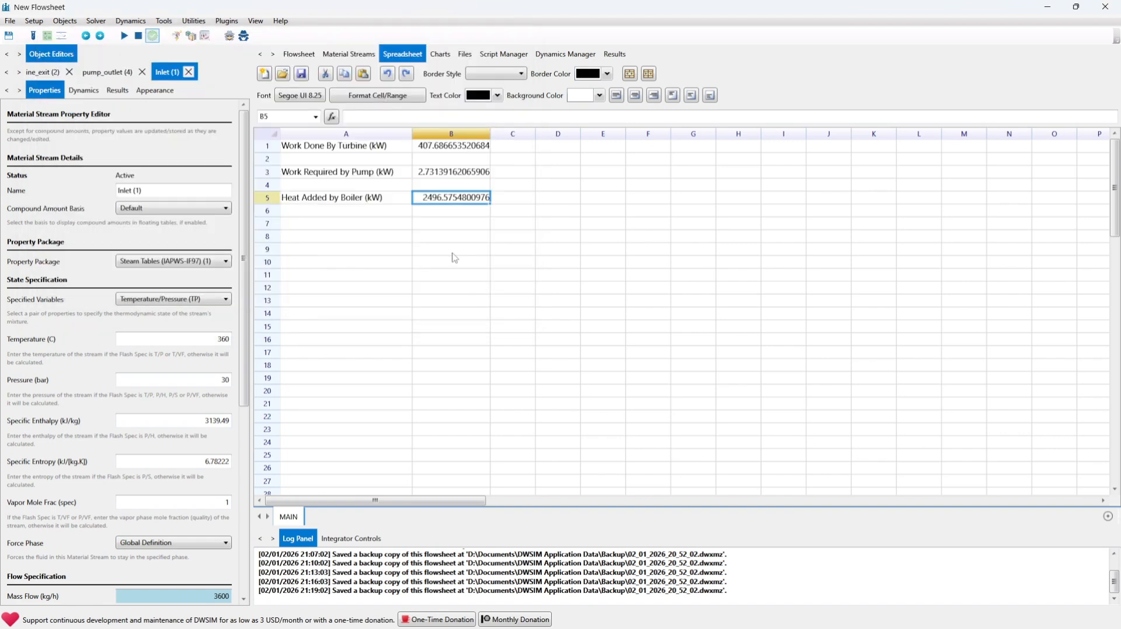
Step: Enter the label "Efficiency" in cell A7
click(441, 227)
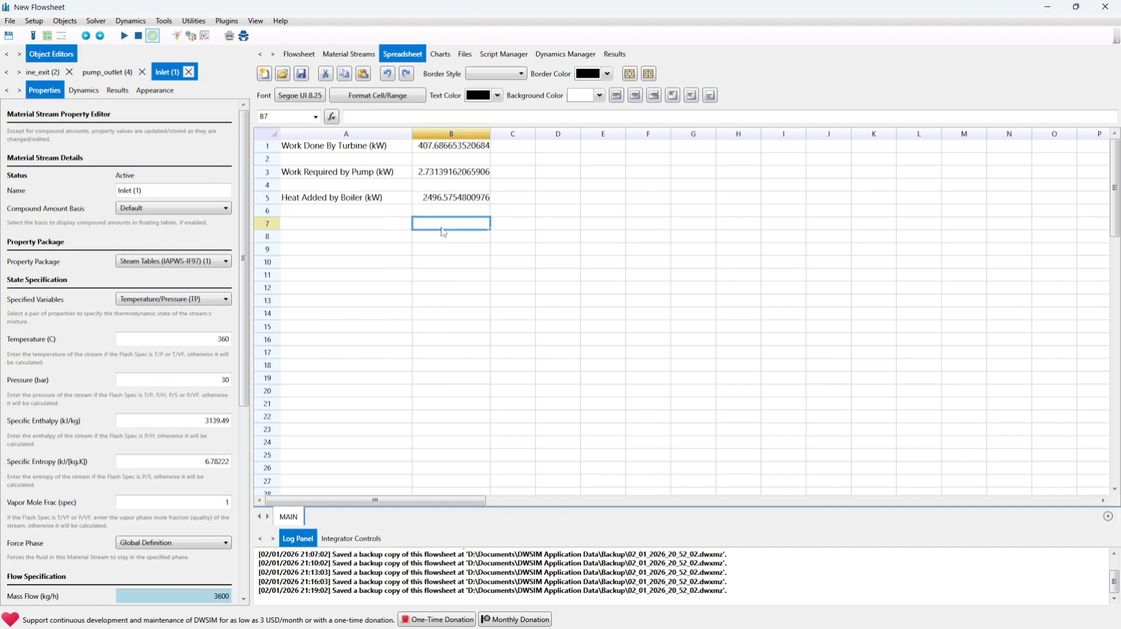
click(334, 227)
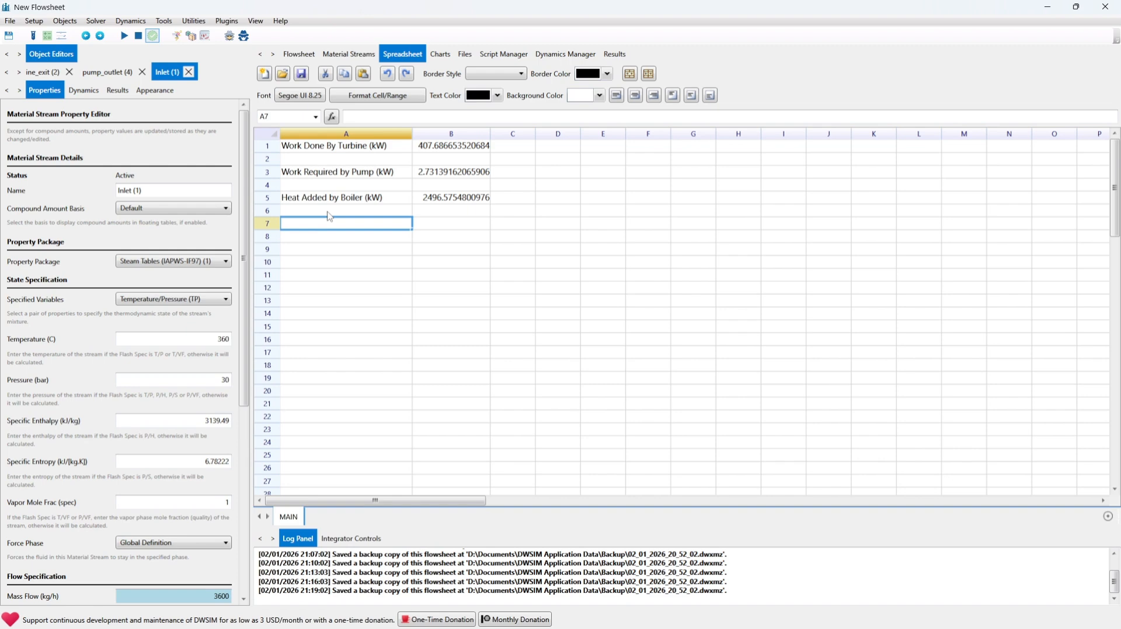
double_click(329, 220)
text(Effic)
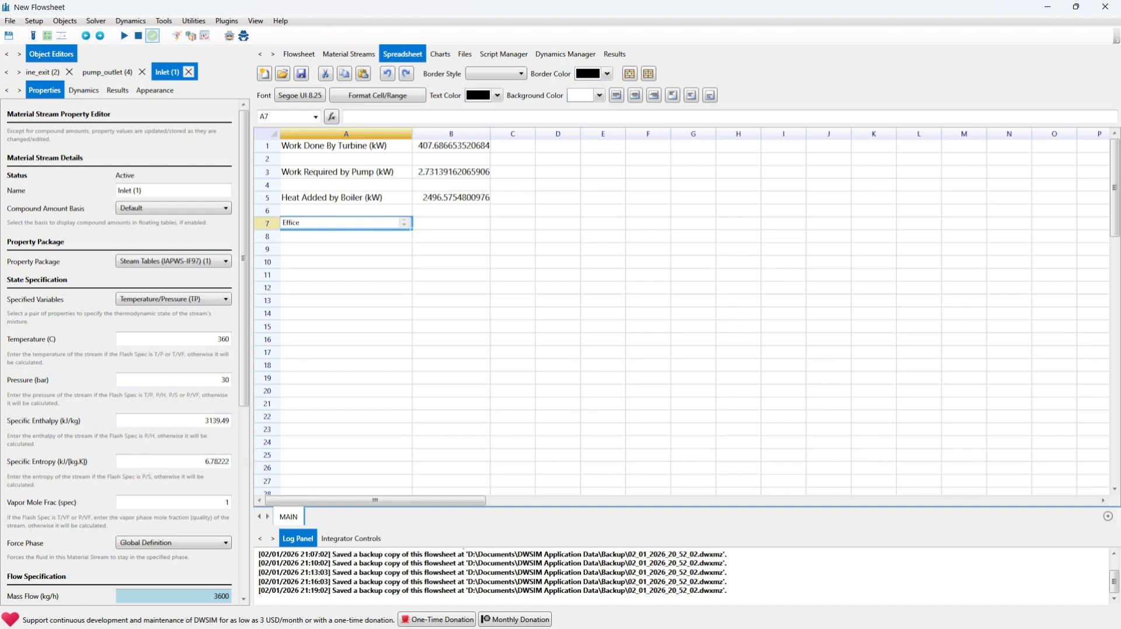
text(iency)
key(Tab)
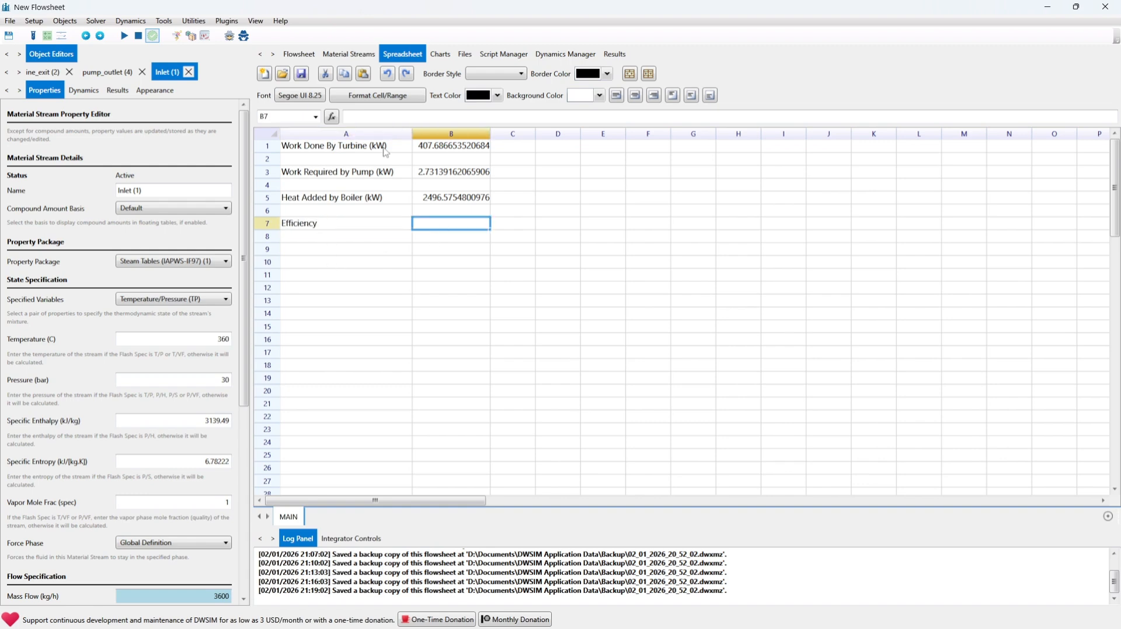
Step: Calculate the cycle efficiency in cell B7 with the formula =(B1-B3)/B5
double_click(435, 234)
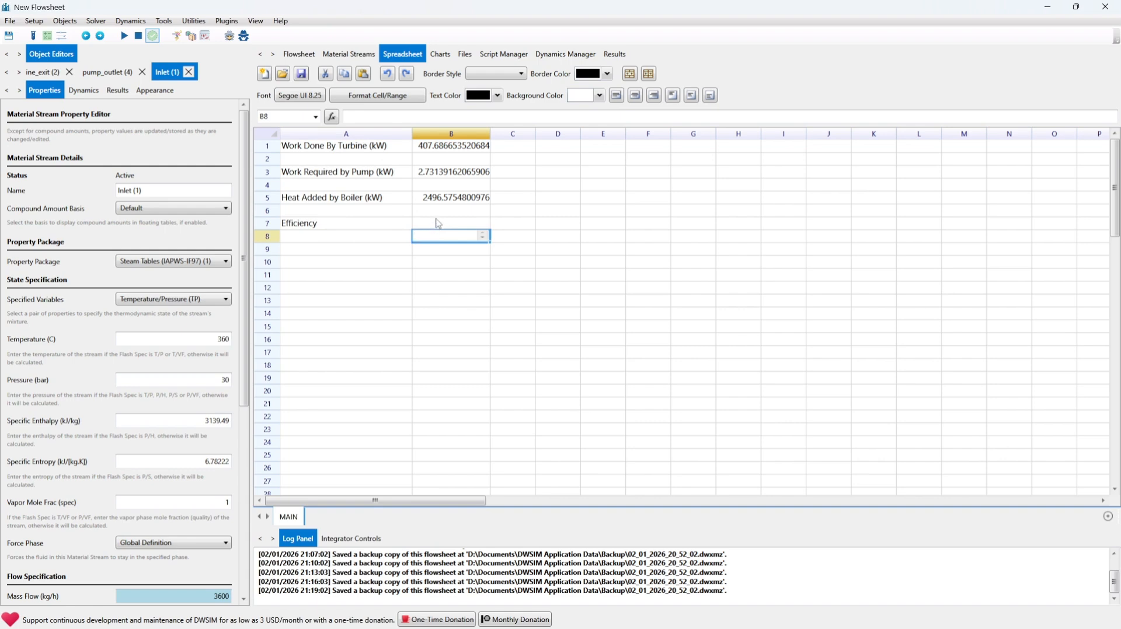
key(Tab)
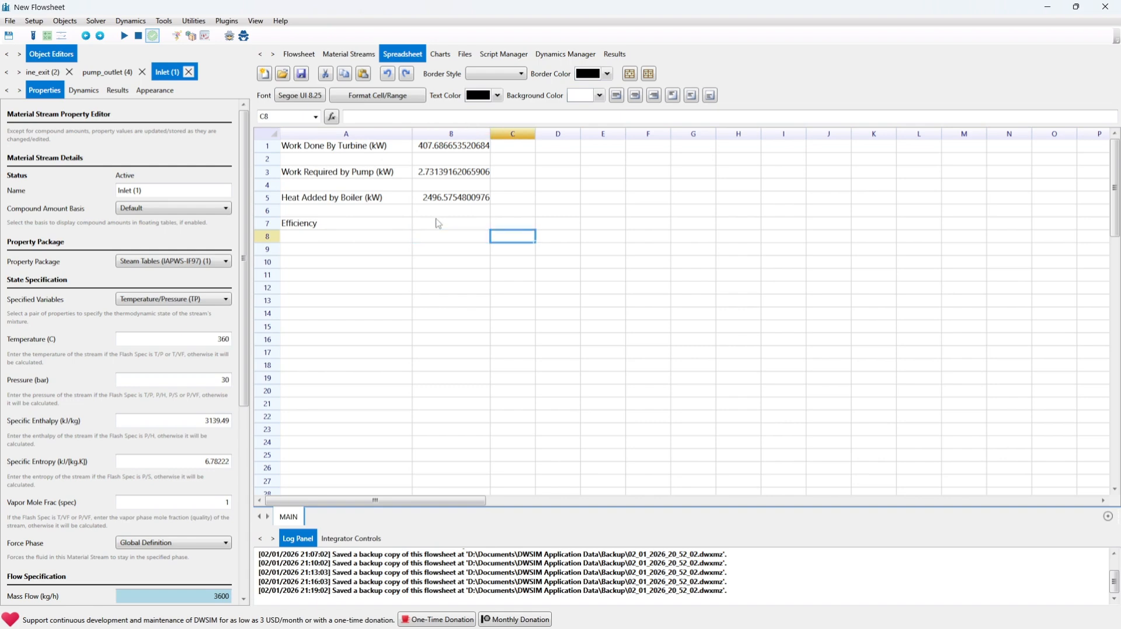
double_click(476, 223)
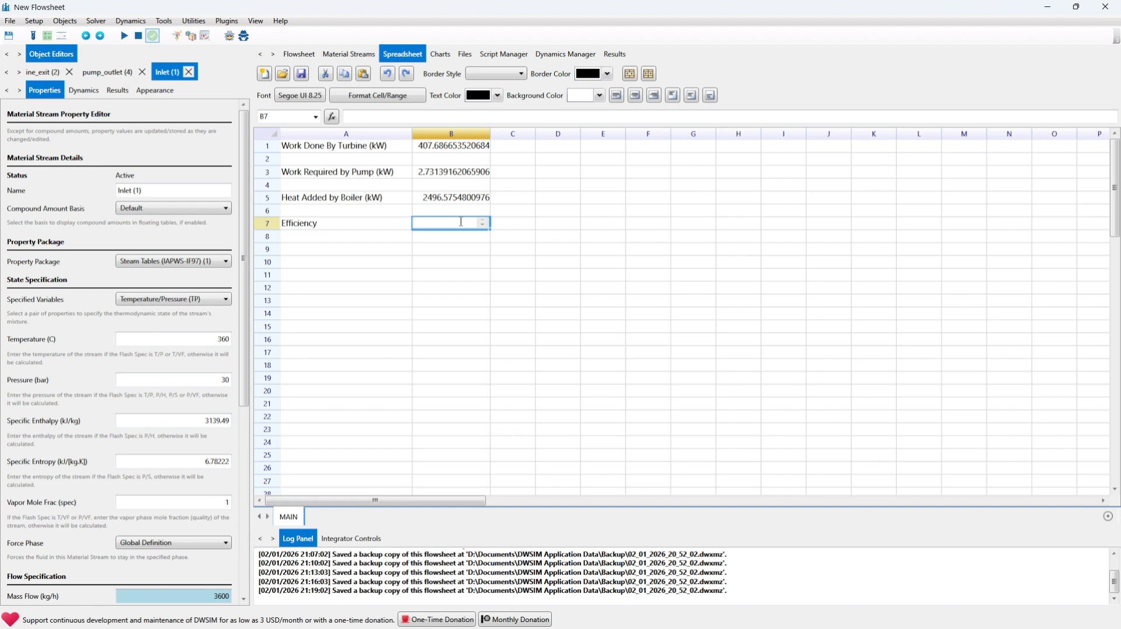
text(=(B1-B3)/B5)
key(Tab)
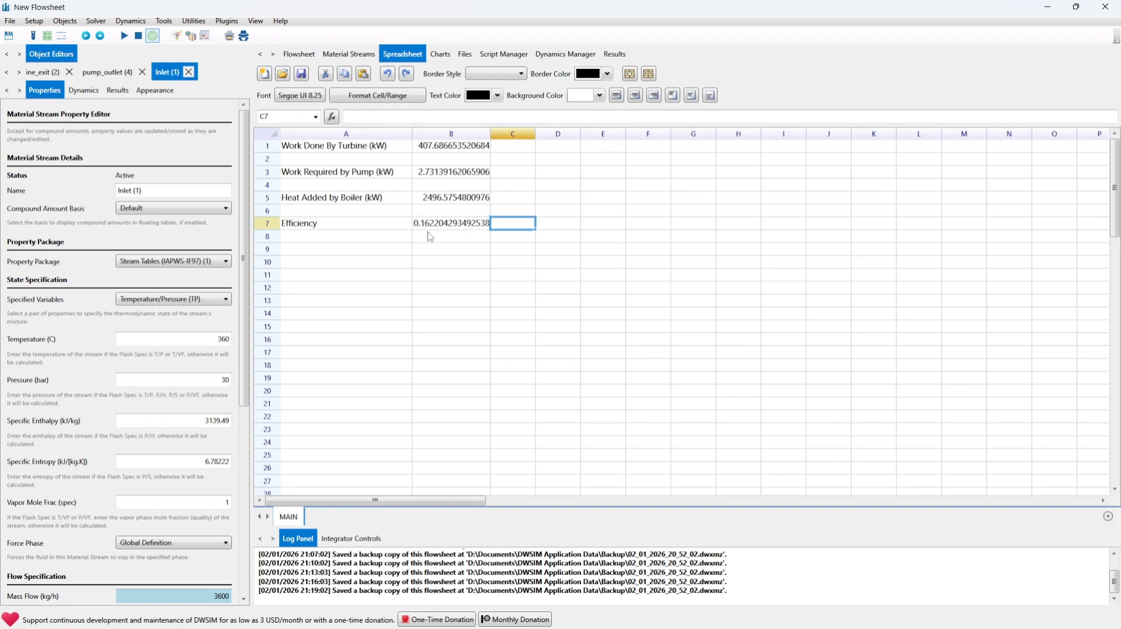
Step: Enter the label "Efficiency (%)" in cell A9
click(350, 250)
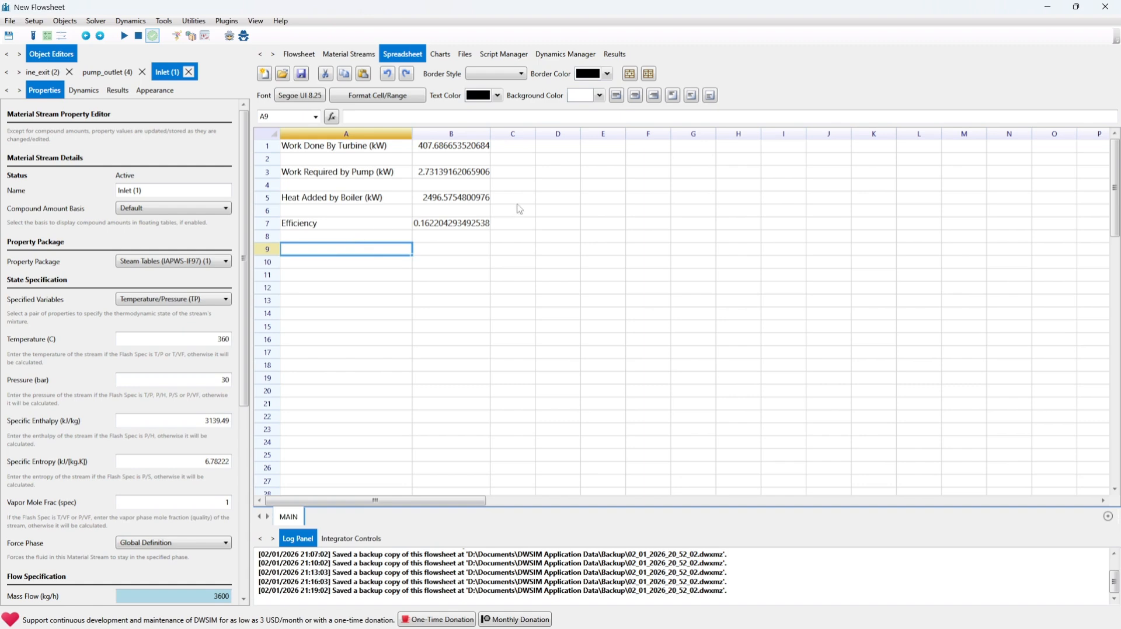
click(519, 228)
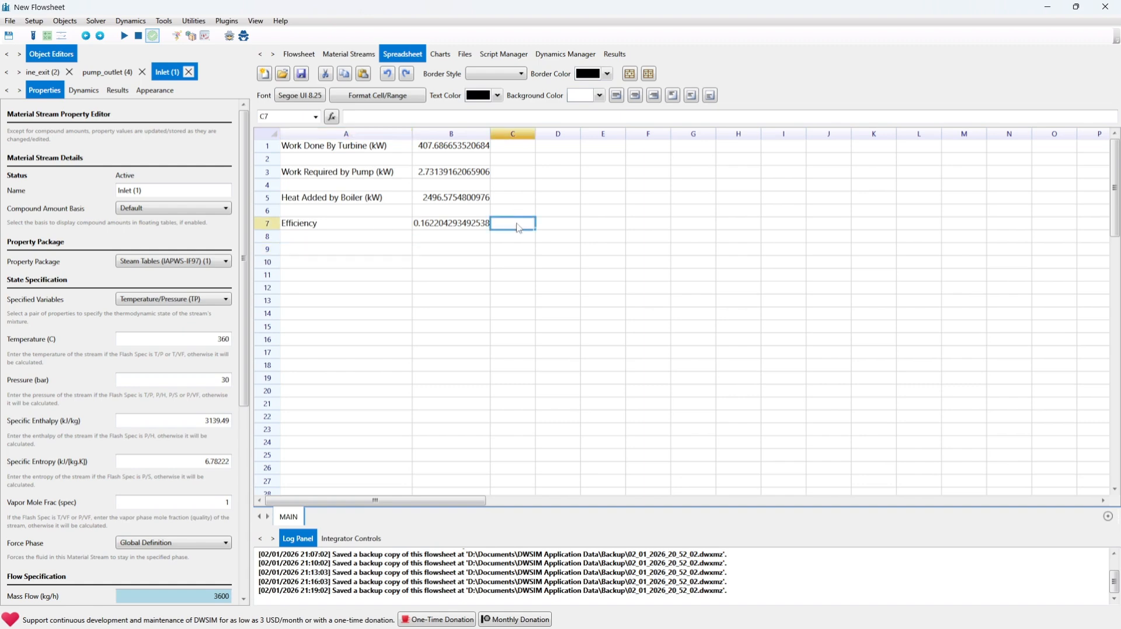
click(336, 239)
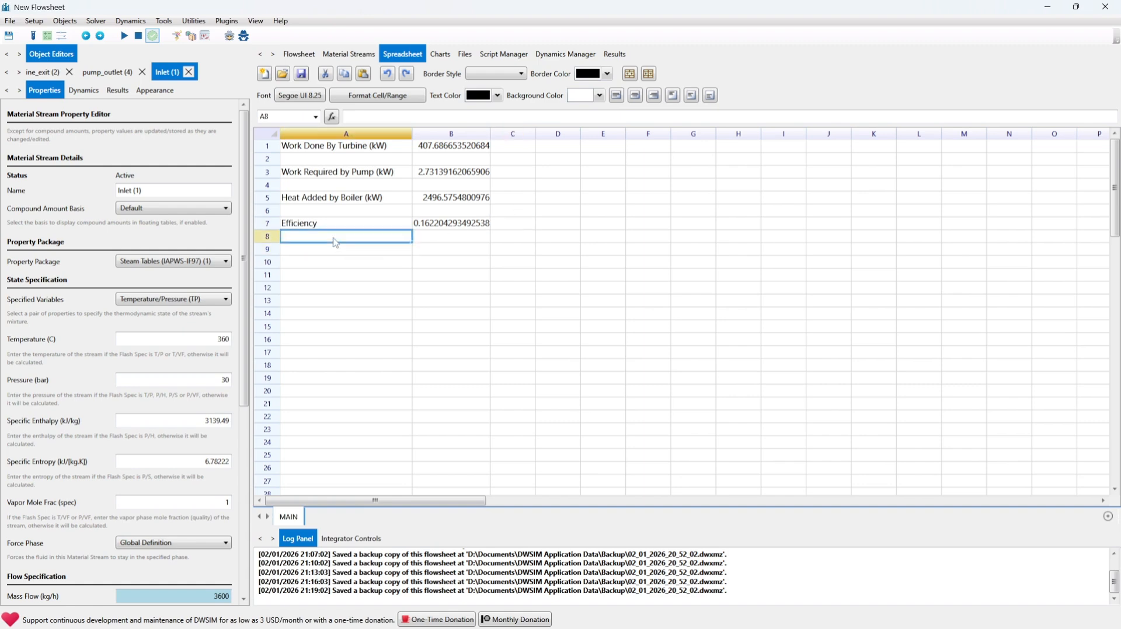
click(288, 251)
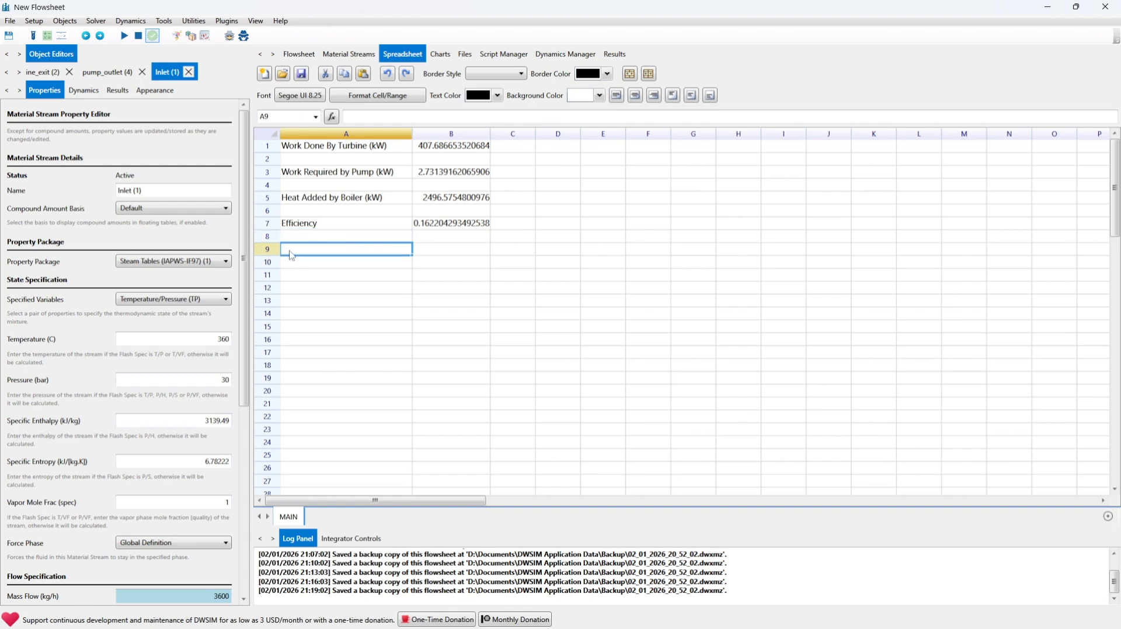
double_click(290, 251)
text(Efficiency (%)
key(Tab)
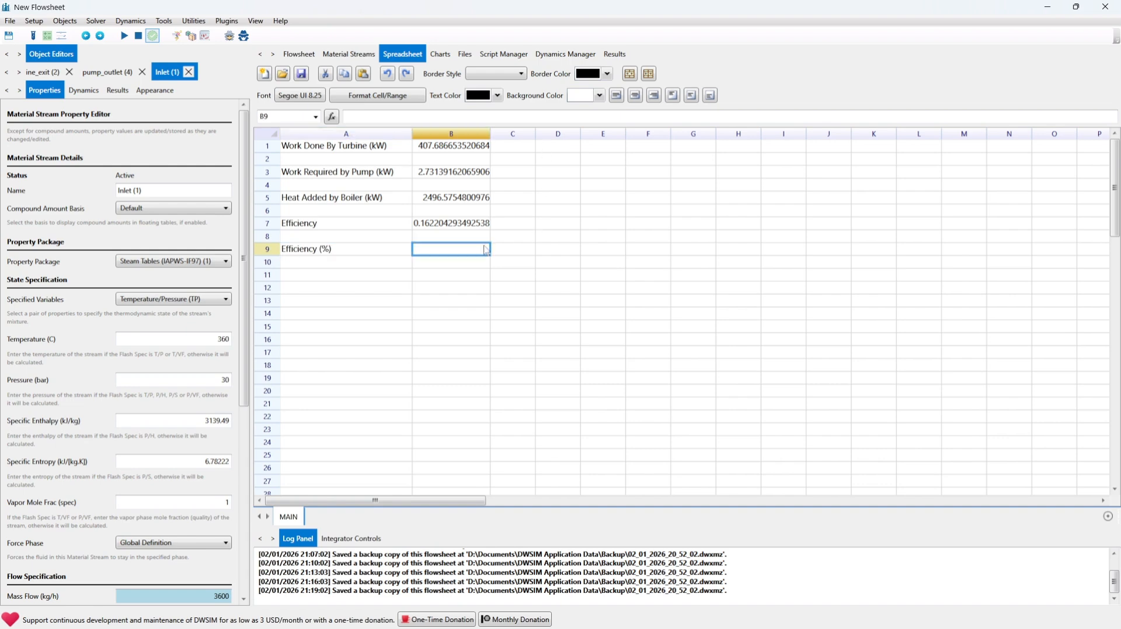
Step: Convert the efficiency to a percentage in cell B9 with the formula =B7*100
double_click(455, 248)
text(=B7*100)
key(Tab)
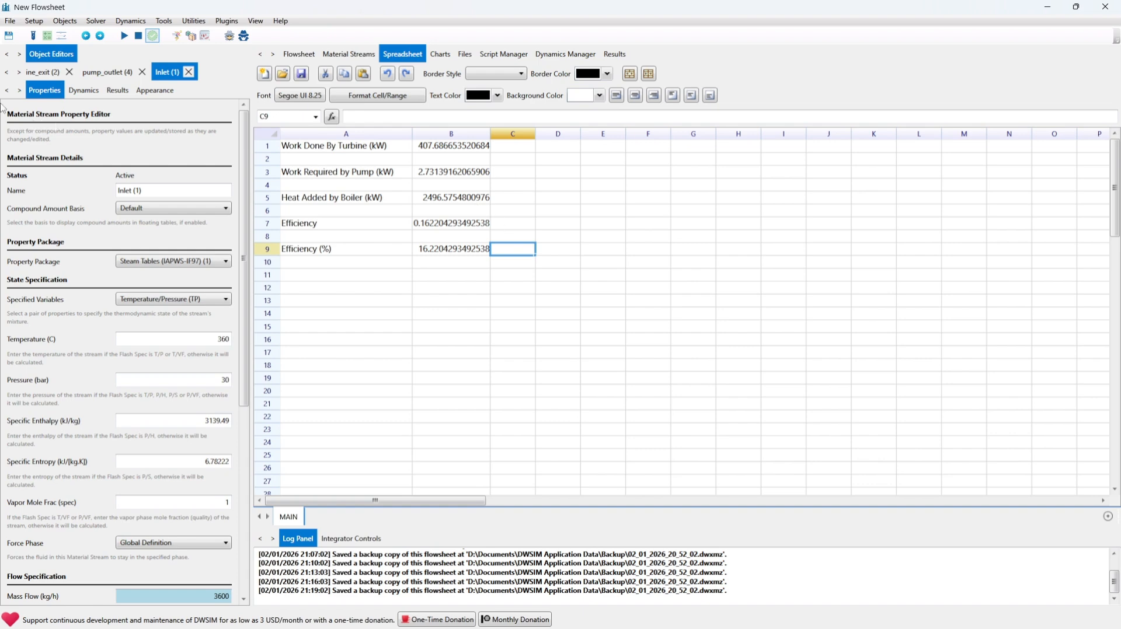
Step: Review the Rankine cycle streams and energy flows on the flowsheet alongside the efficiency results in the spreadsheet
click(299, 56)
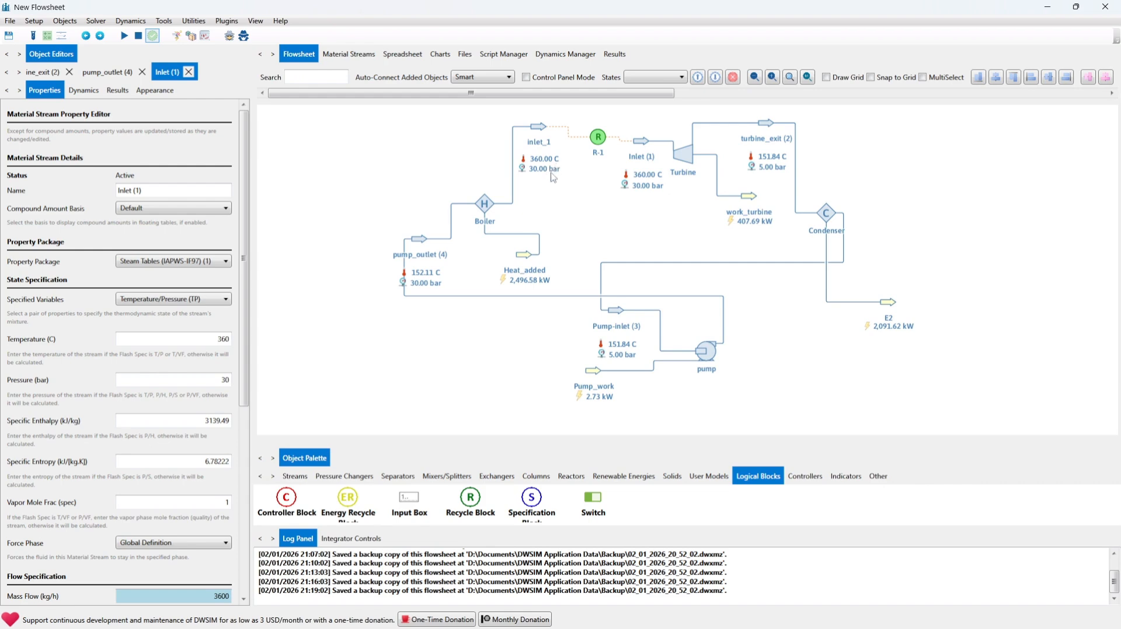
mouse_move(764, 135)
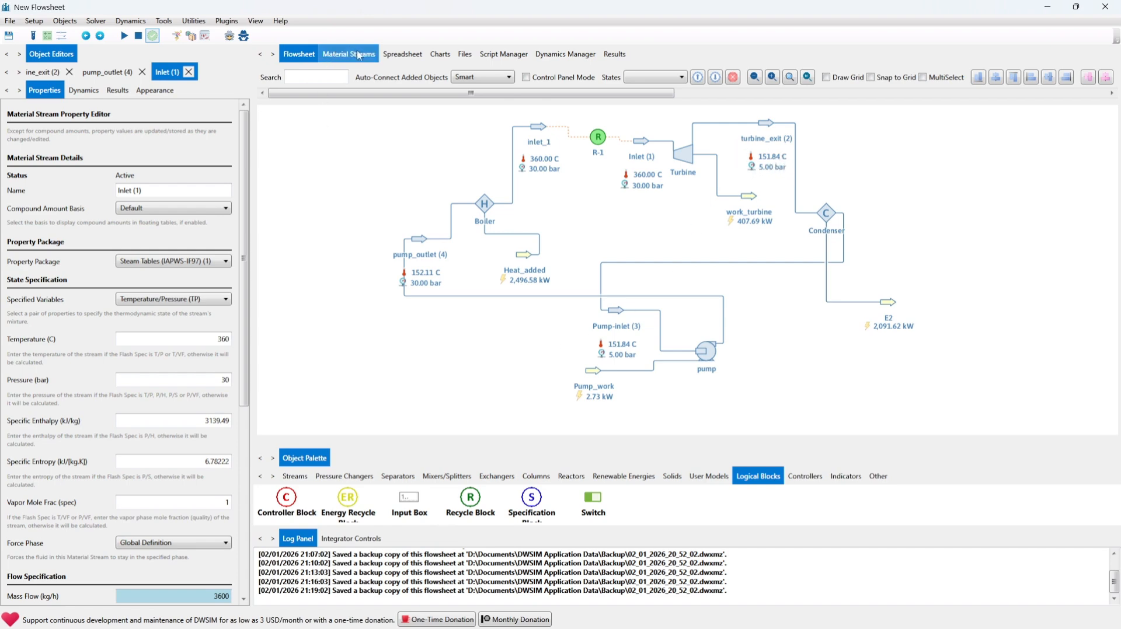
click(413, 59)
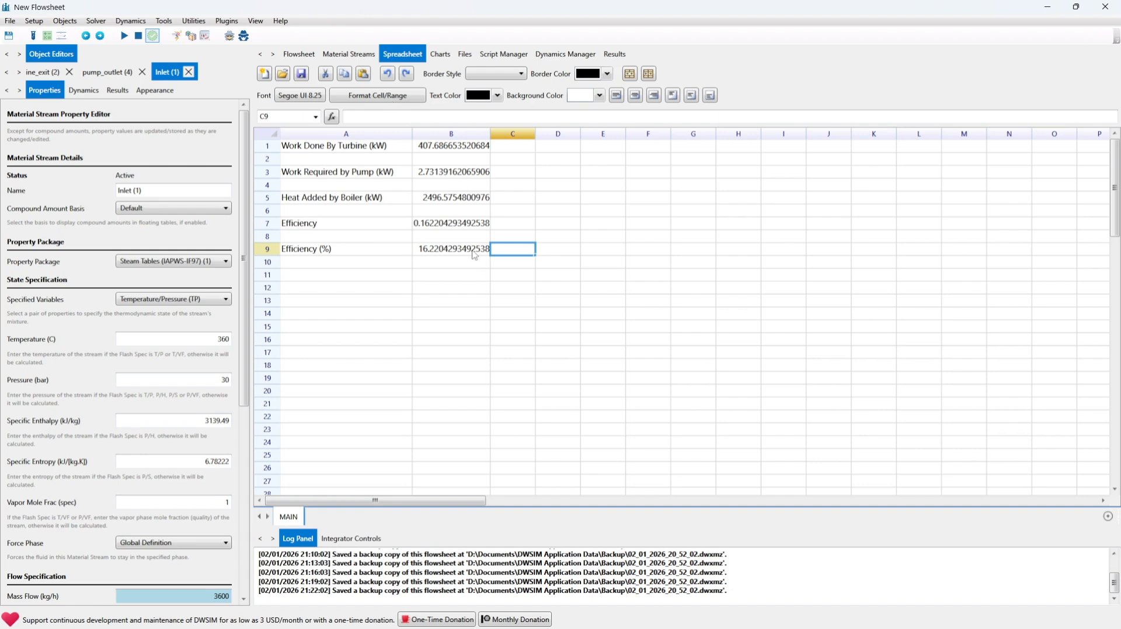
click(298, 58)
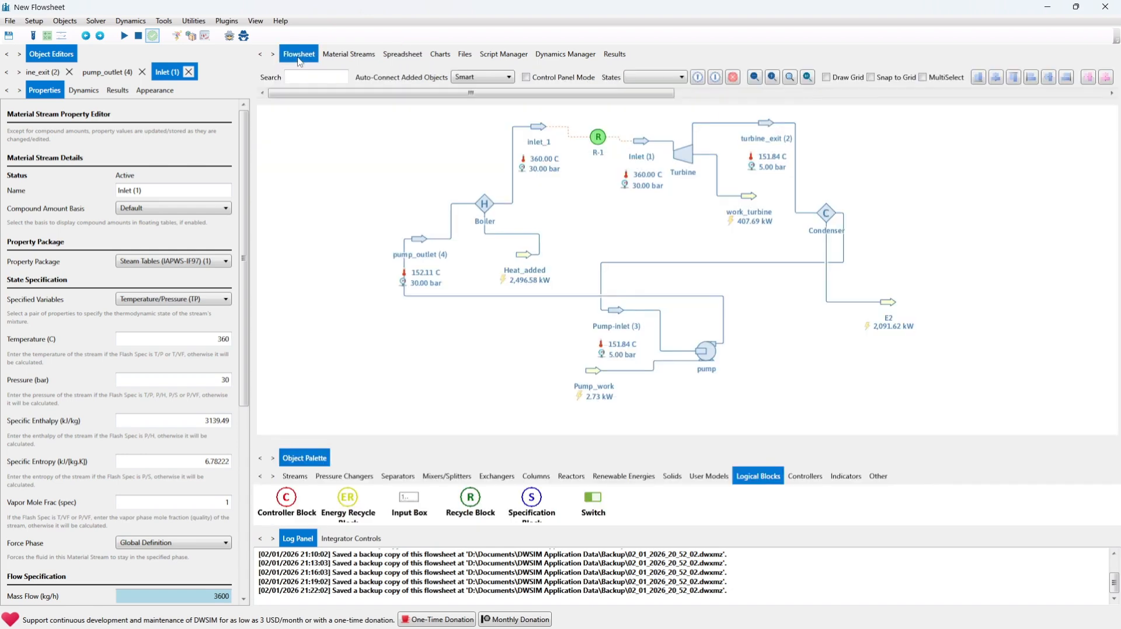
drag(440, 315, 414, 296)
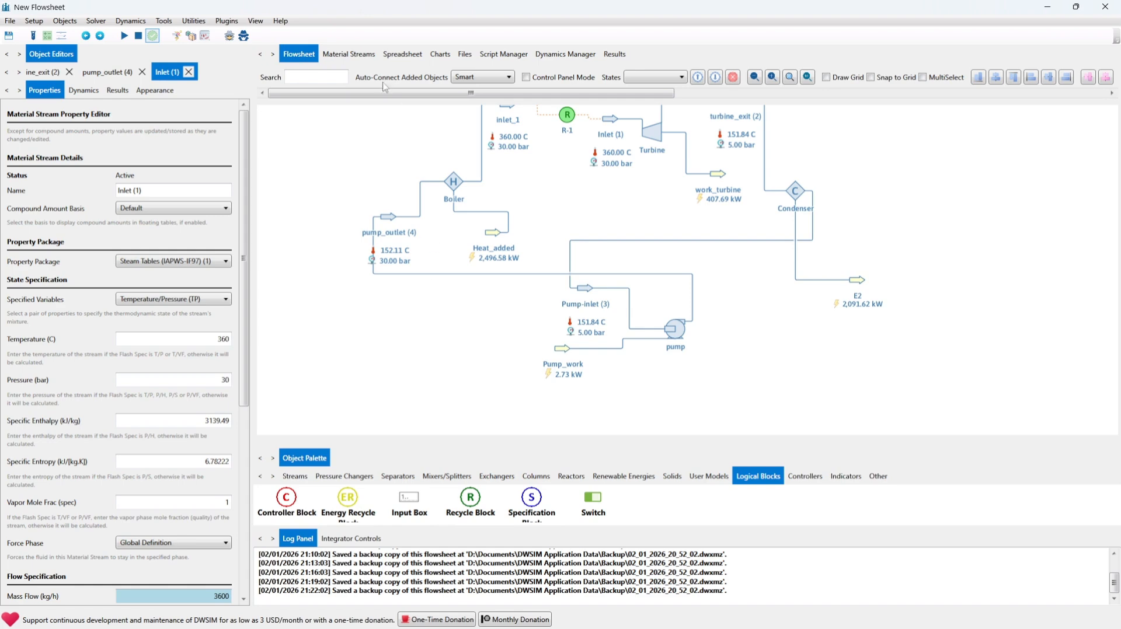
Step: Add a new linked spreadsheet table to the flowsheet
click(394, 54)
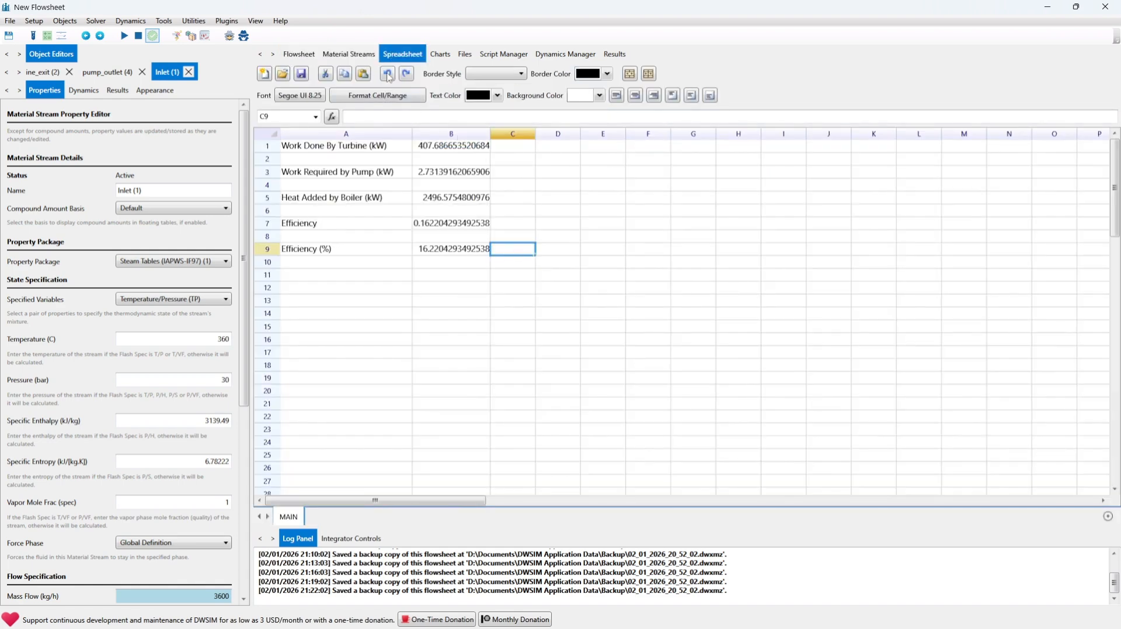
click(298, 53)
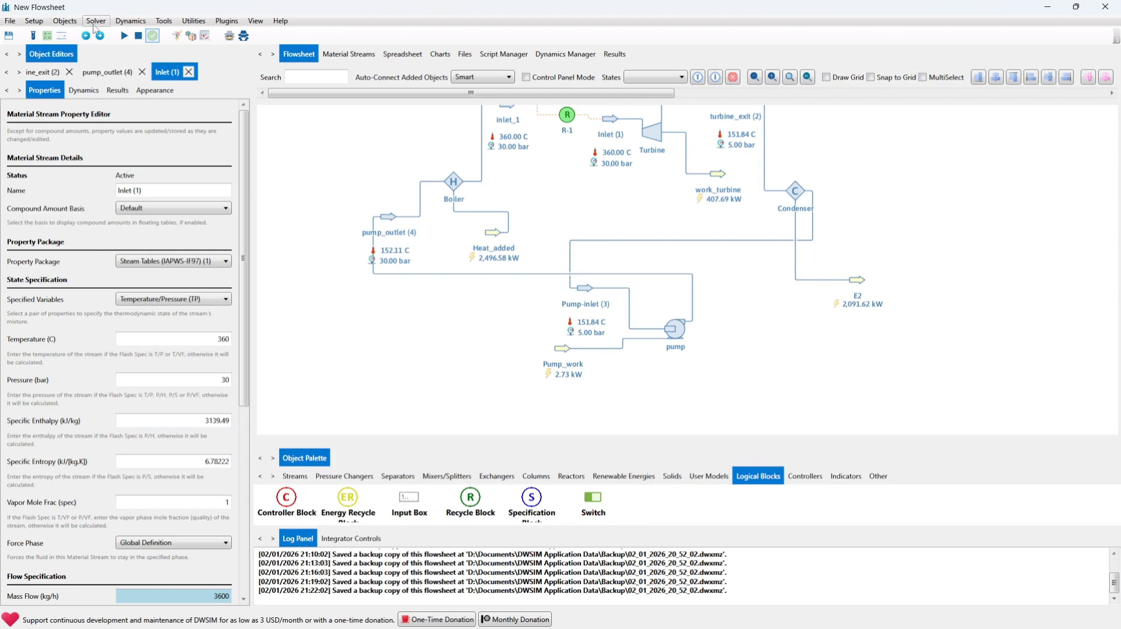
click(73, 22)
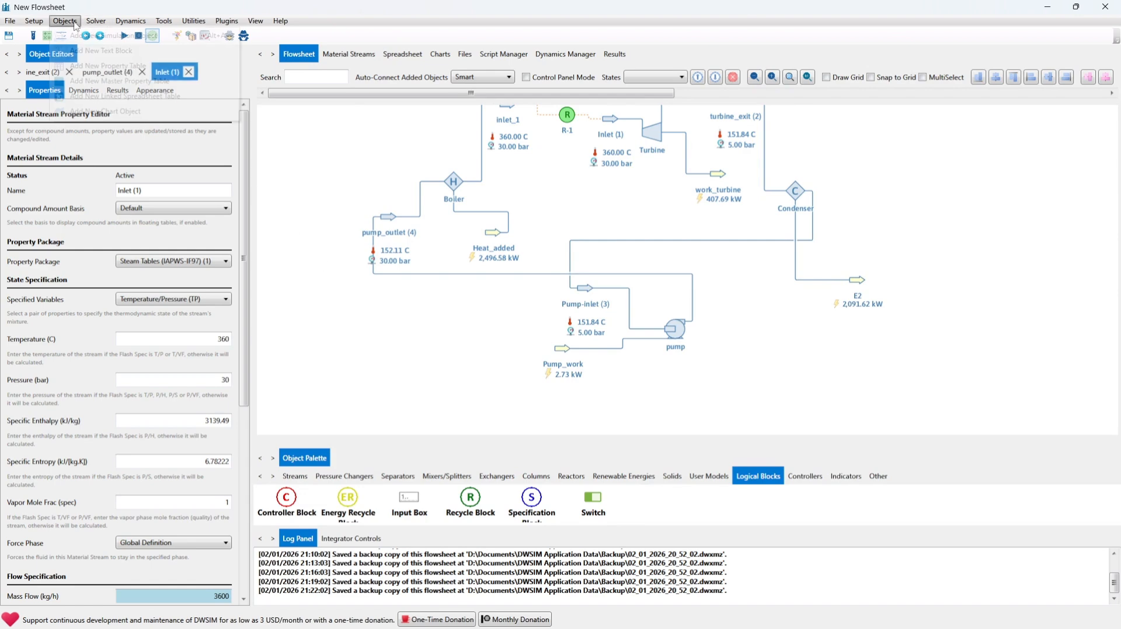
click(113, 99)
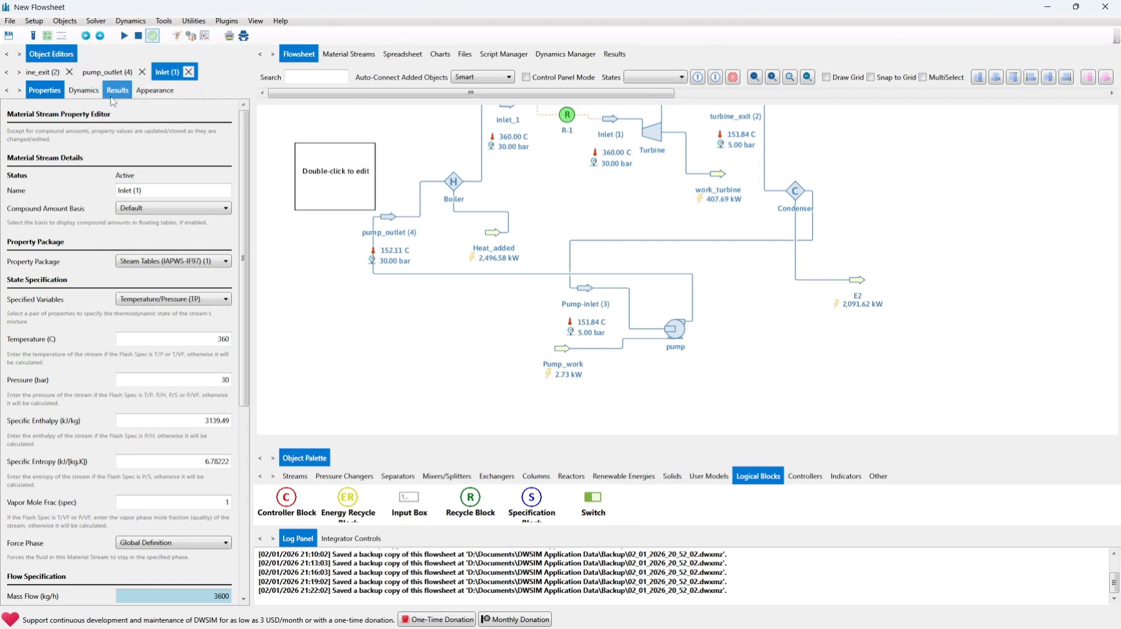
Step: Link the new flowsheet table to the spreadsheet's efficiency calculation by setting its cell range to A1:B9
double_click(341, 182)
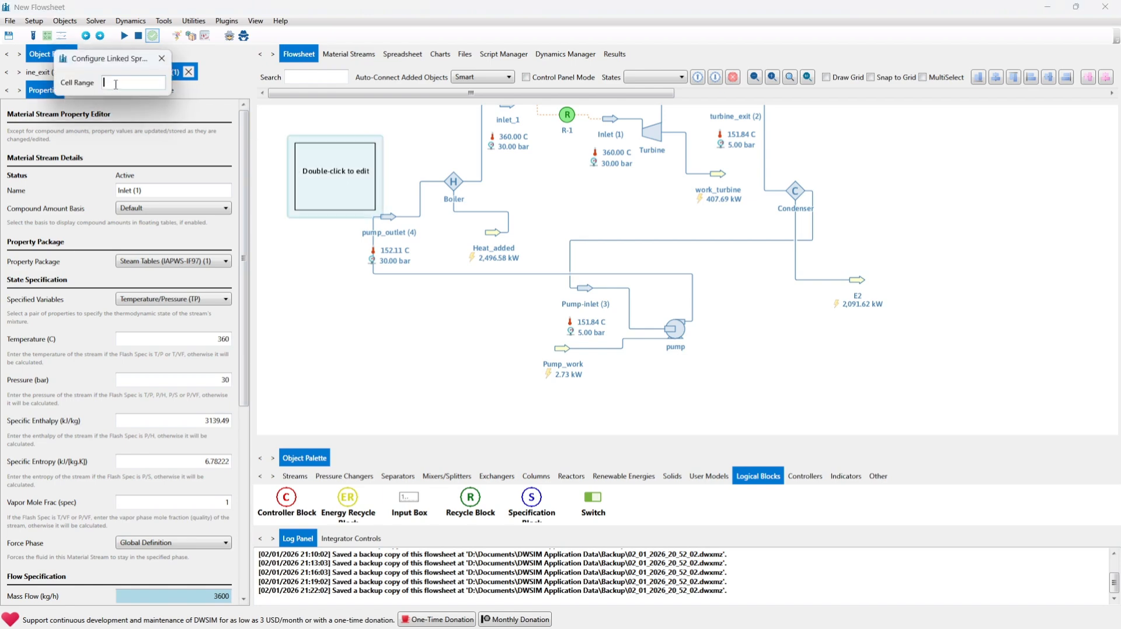
click(402, 54)
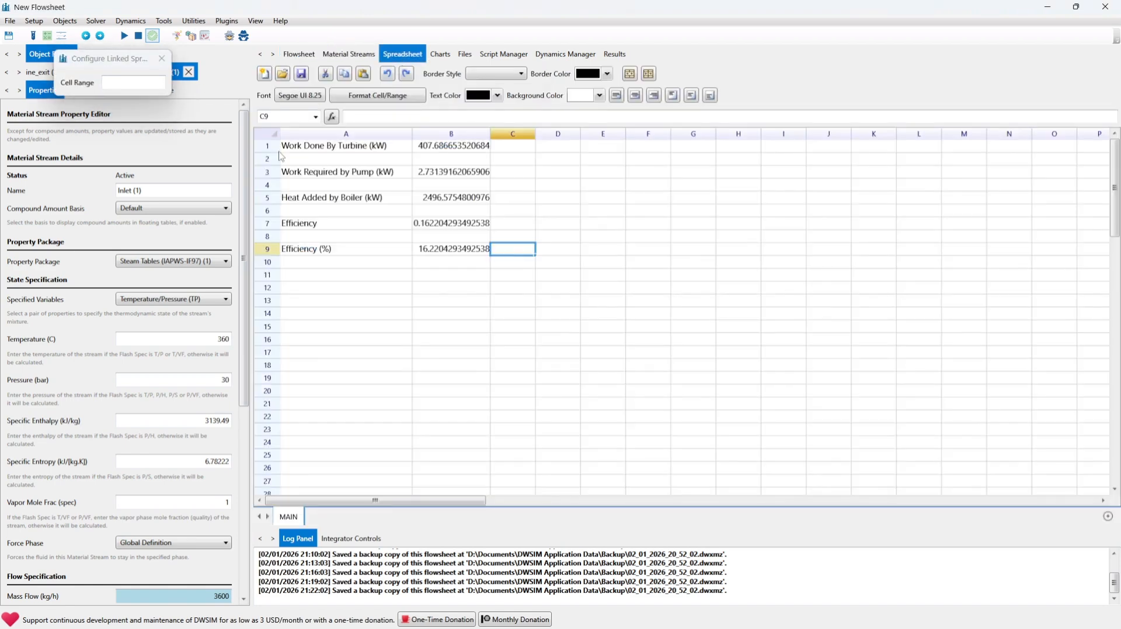
drag(288, 150, 431, 250)
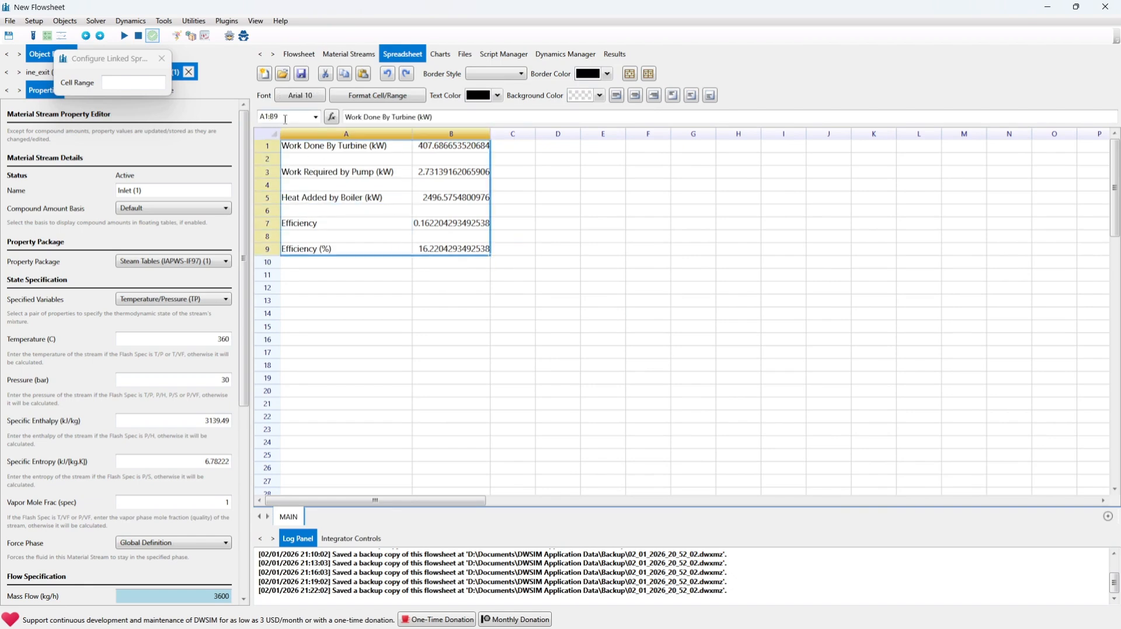
click(148, 81)
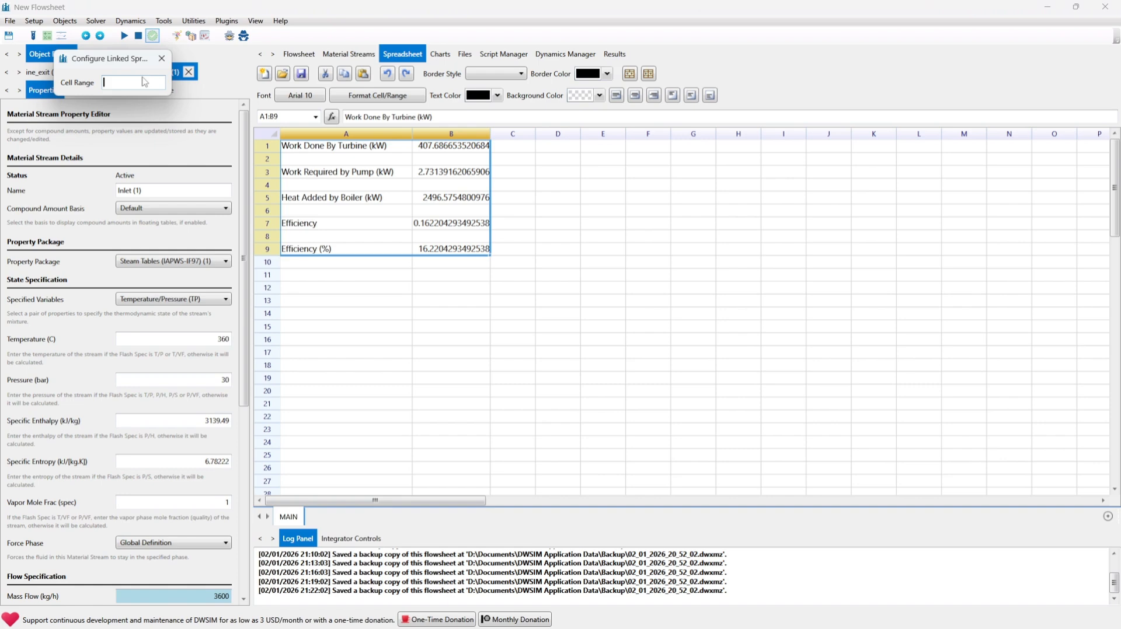
text(A)
text(1:B)
text(9)
click(299, 54)
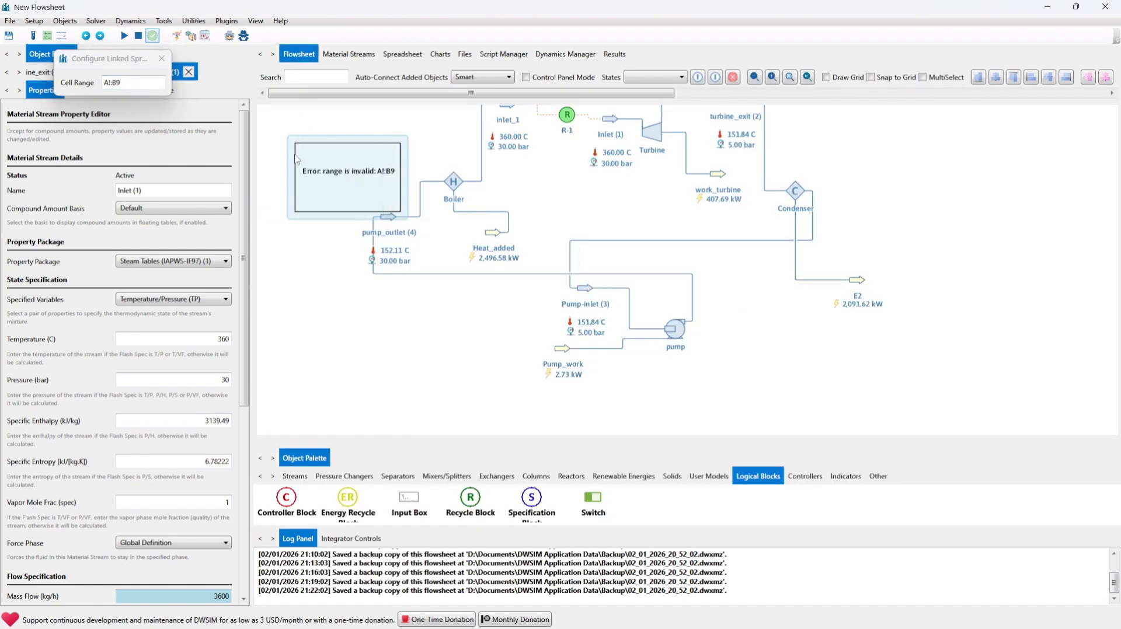
click(158, 83)
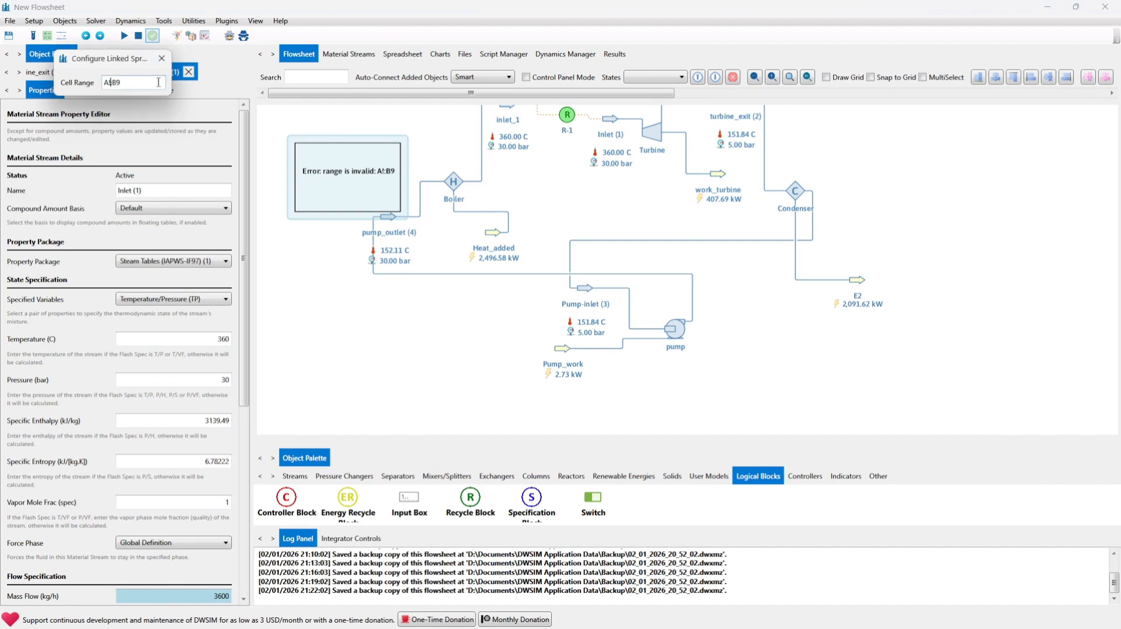
text(1)
key(Return)
Step: Place the linked results table in the empty area below the boiler, beside the pump, and close its configuration
drag(391, 141, 406, 297)
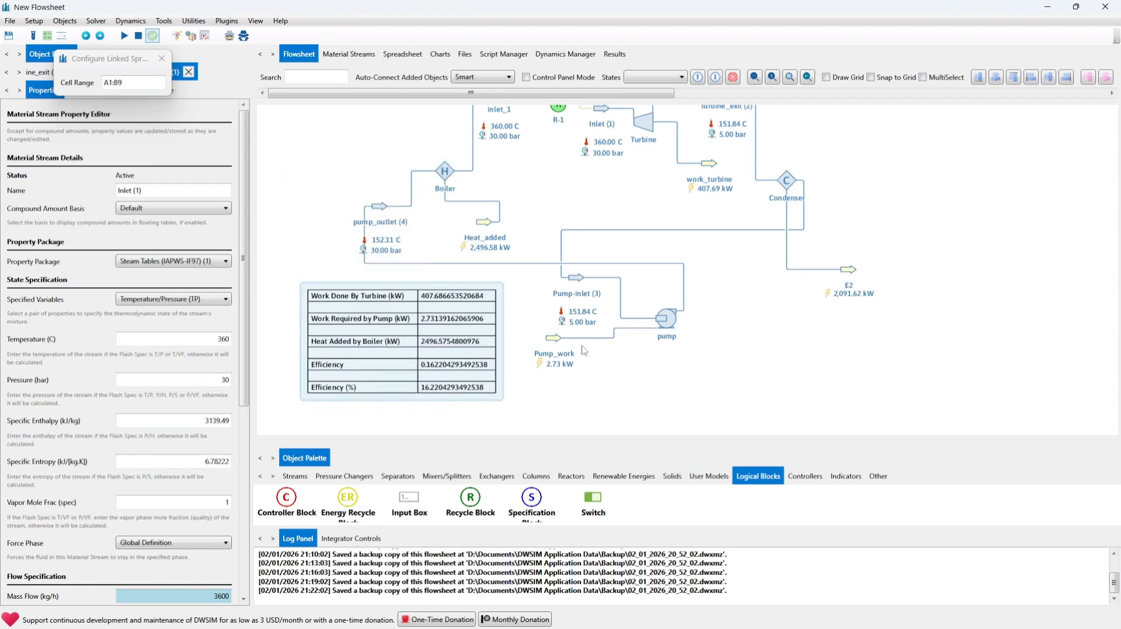
drag(585, 365, 590, 367)
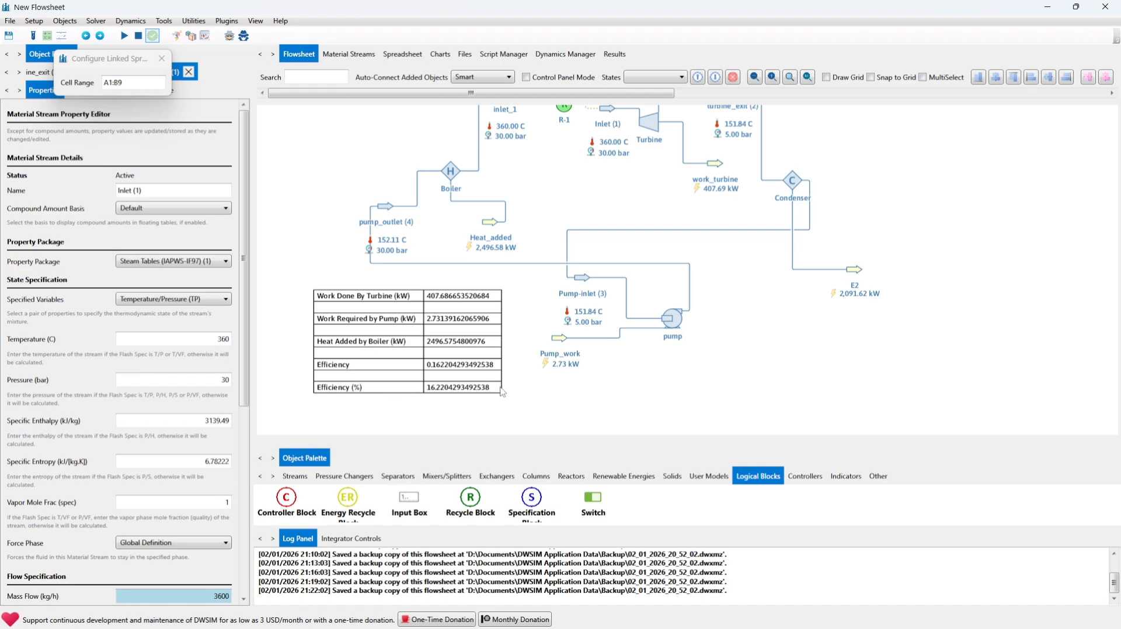
click(459, 301)
drag(459, 300, 466, 293)
click(539, 318)
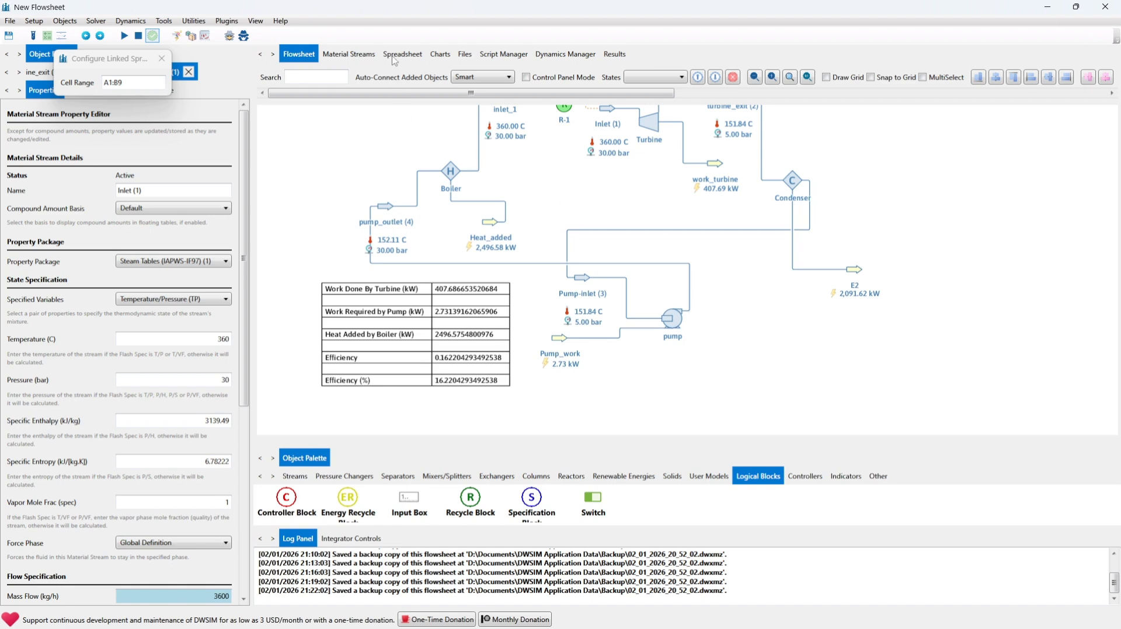
click(162, 59)
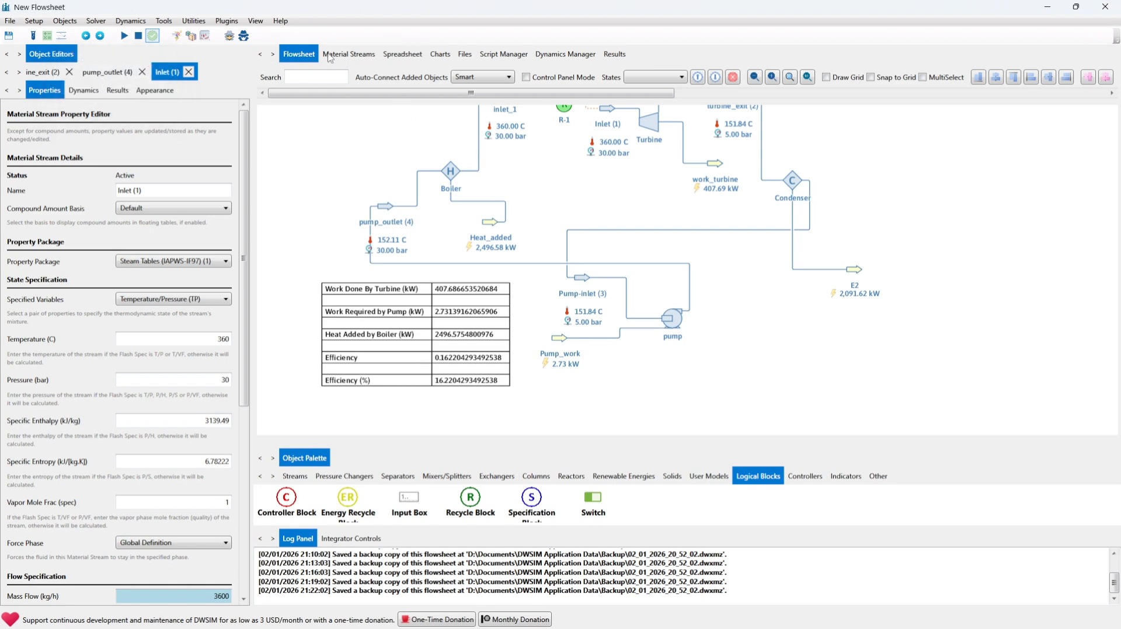
Step: Enter the label "Work ratio" in cell A11 of the spreadsheet
click(397, 58)
click(451, 300)
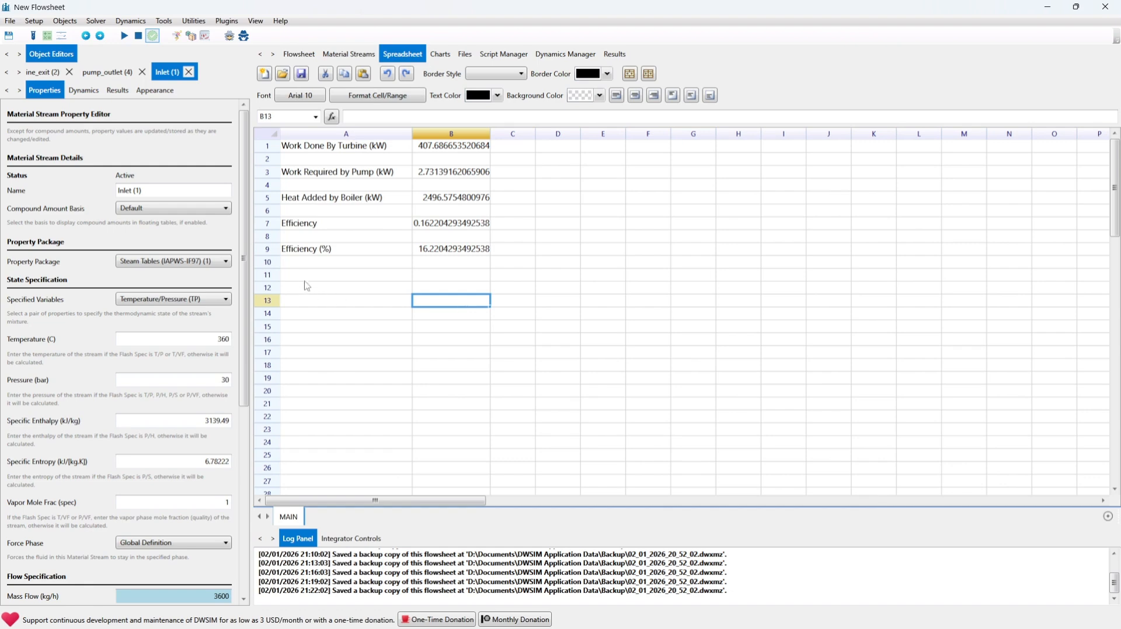
click(304, 279)
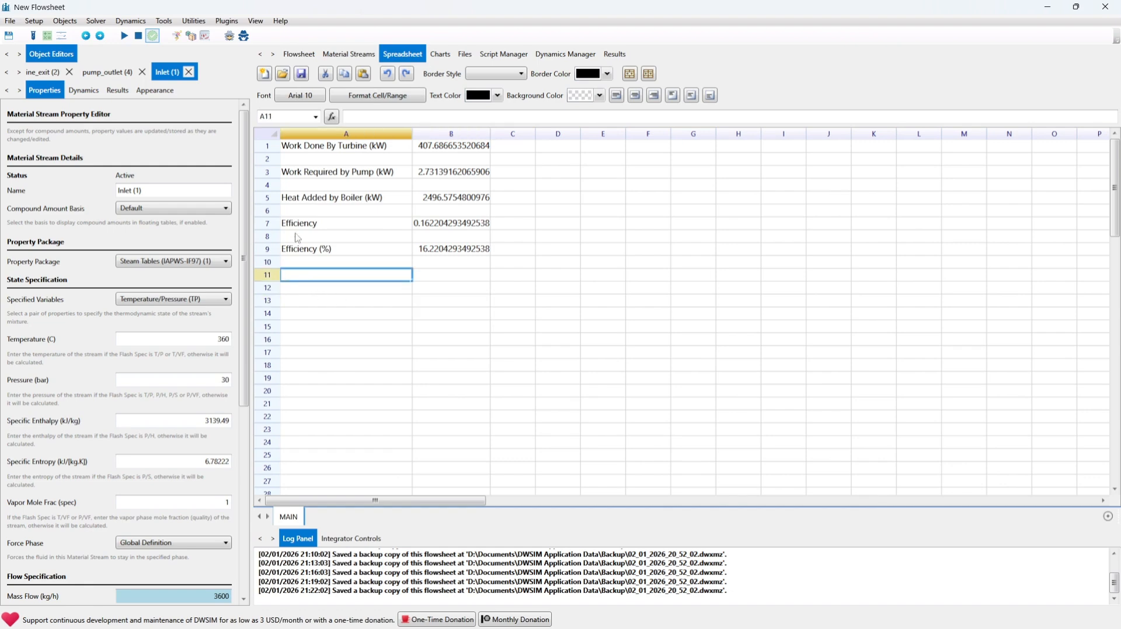
double_click(309, 276)
text(Work)
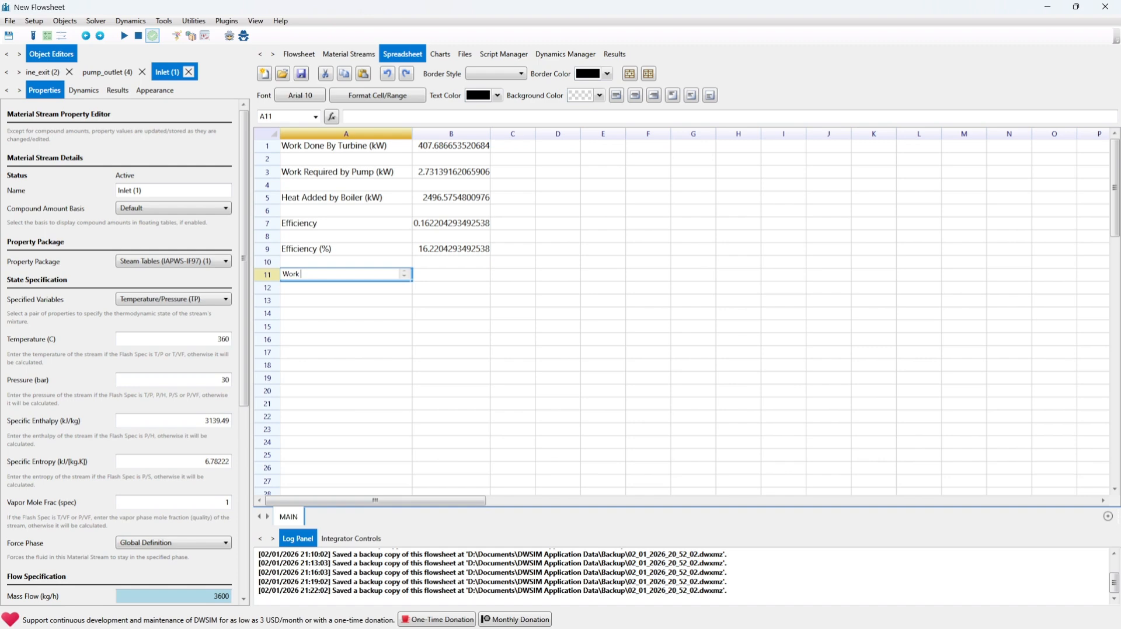
text( ratio)
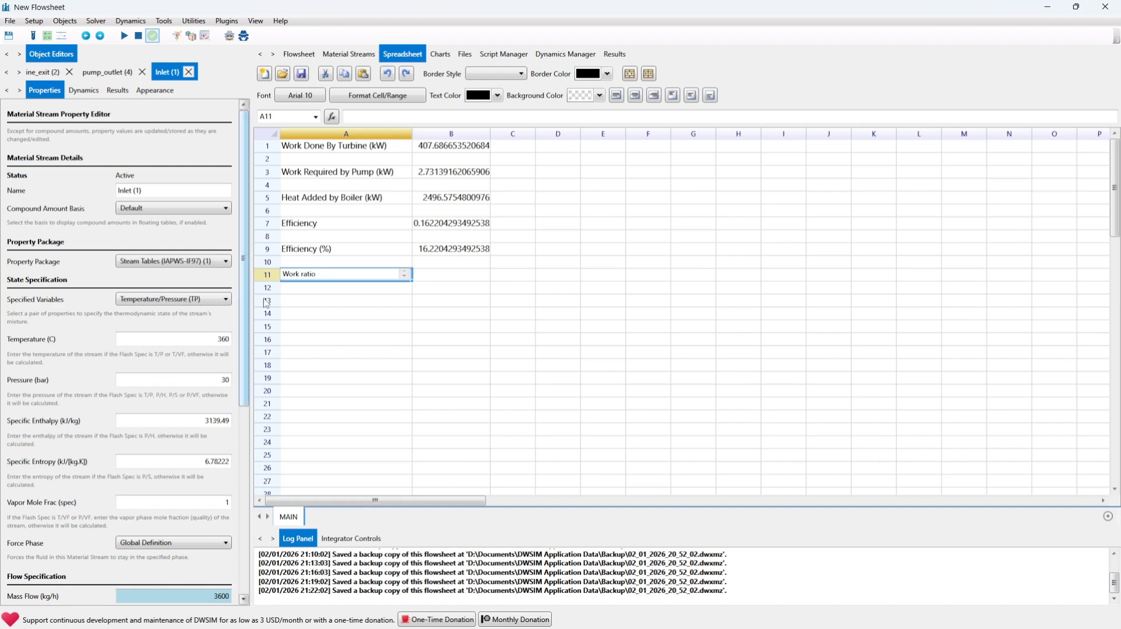
click(462, 273)
double_click(429, 276)
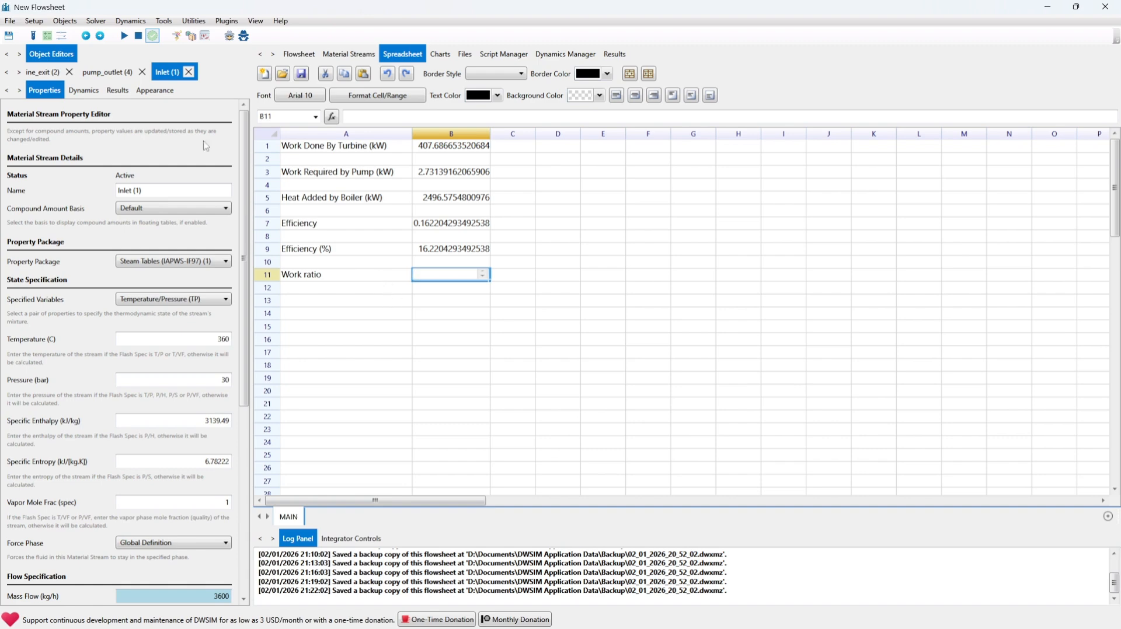
key(Tab)
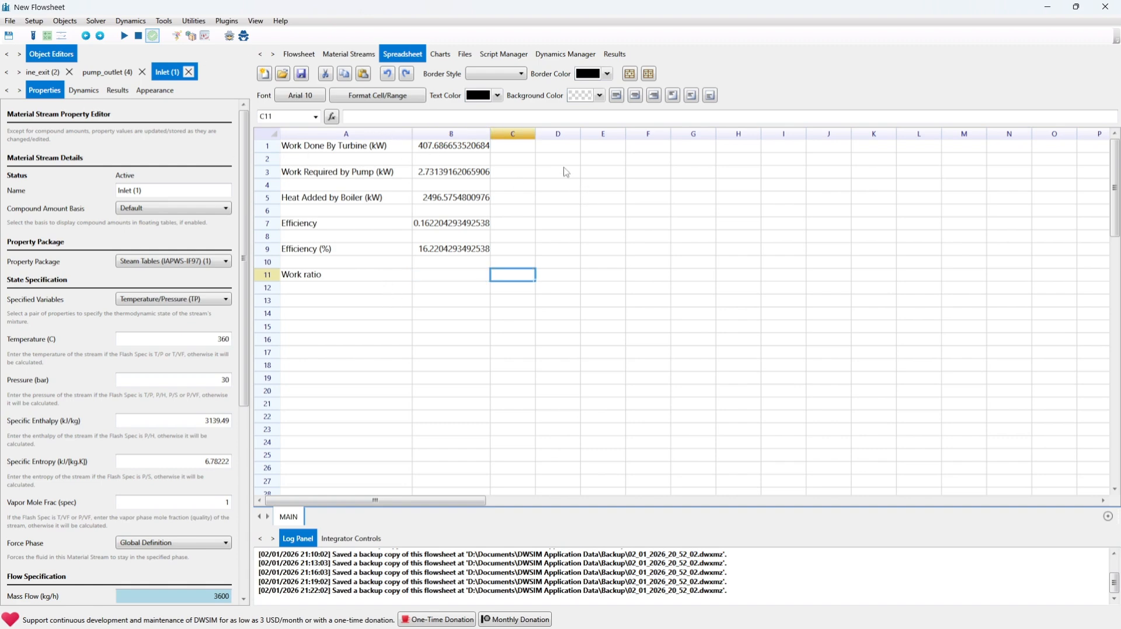
Step: Enter the label "Work_net" in cell D1
double_click(556, 144)
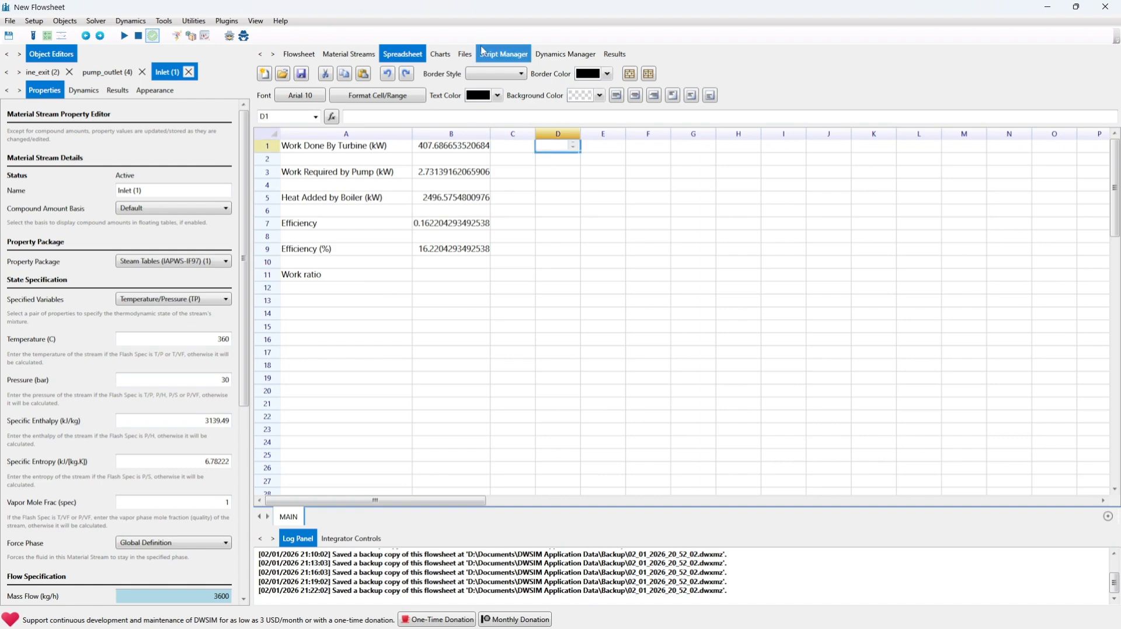
text(Net-wo)
key(BackSpace)
key(BackSpace)
key(BackSpace)
key(BackSpace)
key(BackSpace)
text(Work)
key(BackSpace)
key(BackSpace)
key(BackSpace)
key(BackSpace)
text(Work_net)
key(Tab)
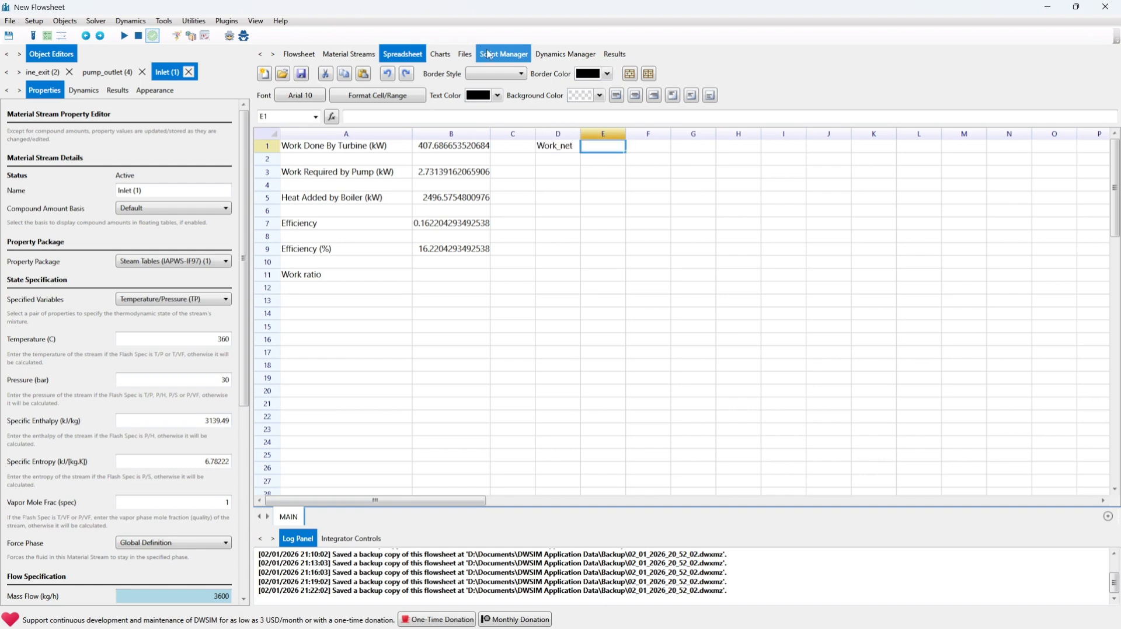
Step: Calculate the net work in cell E1 with the formula =B1-B3 and widen column E to fit the value
double_click(596, 145)
text(=)
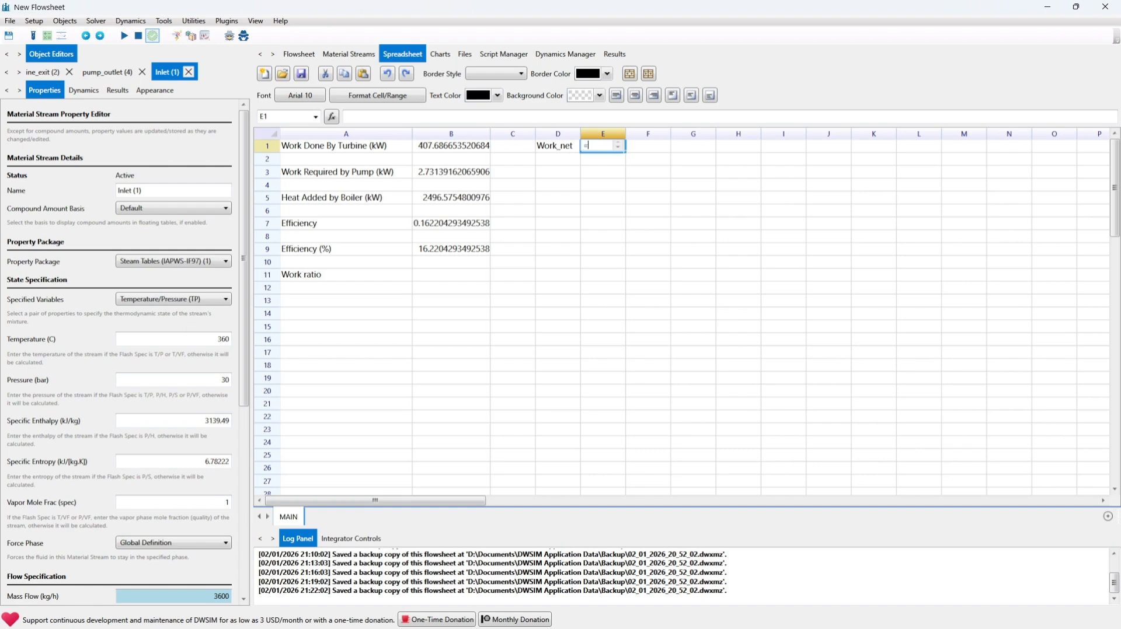
text(B)
text(1)
text(-)
text(+)
text(()
key(BackSpace)
key(BackSpace)
text(-B3)
key(Tab)
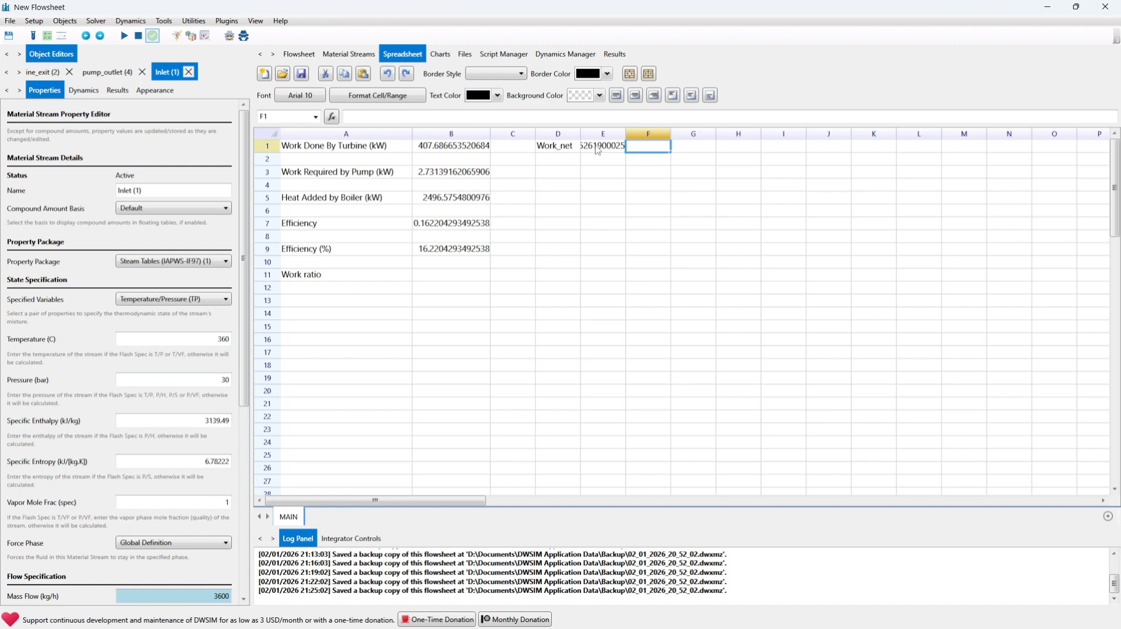
click(600, 147)
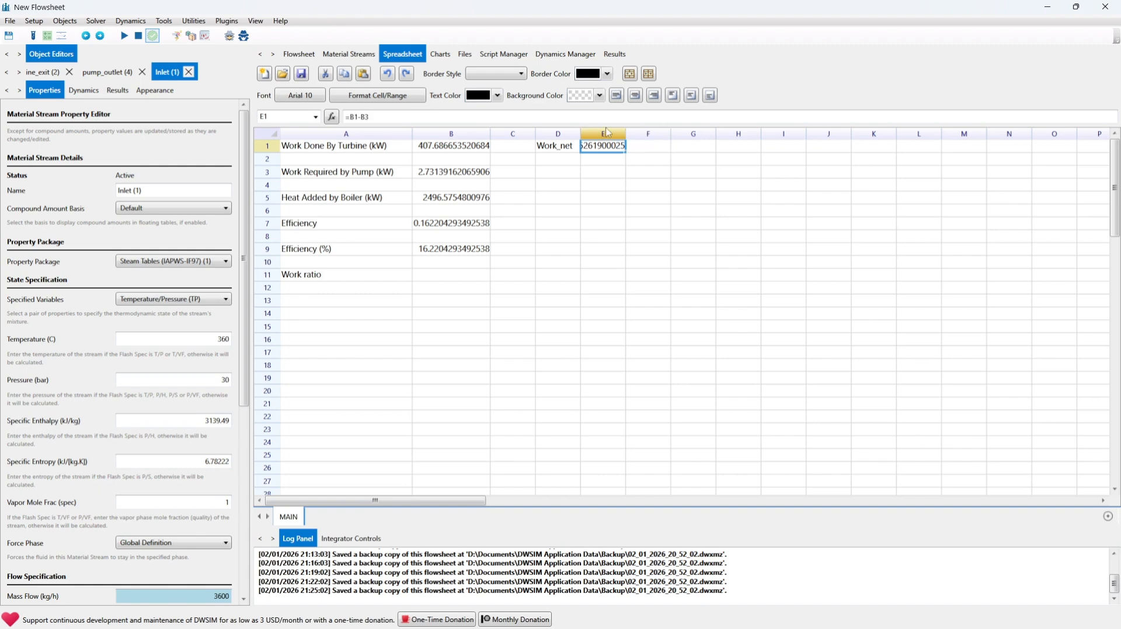
drag(625, 134, 655, 134)
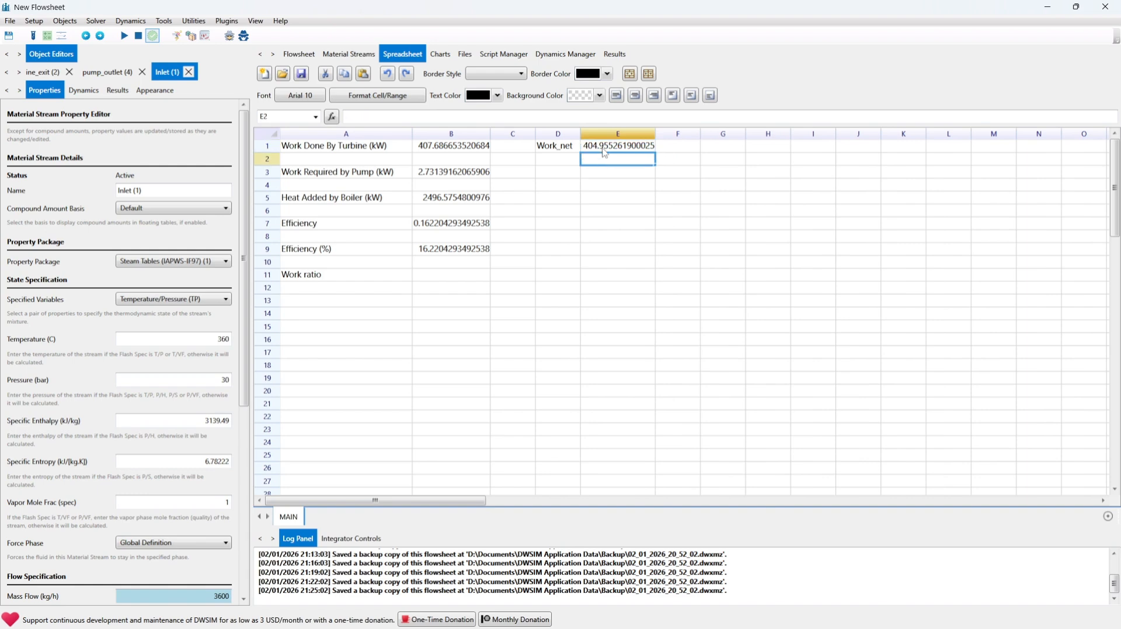
Step: Add the unit to the net work label in cell D1 so it reads "Work_net (kW)"
double_click(558, 146)
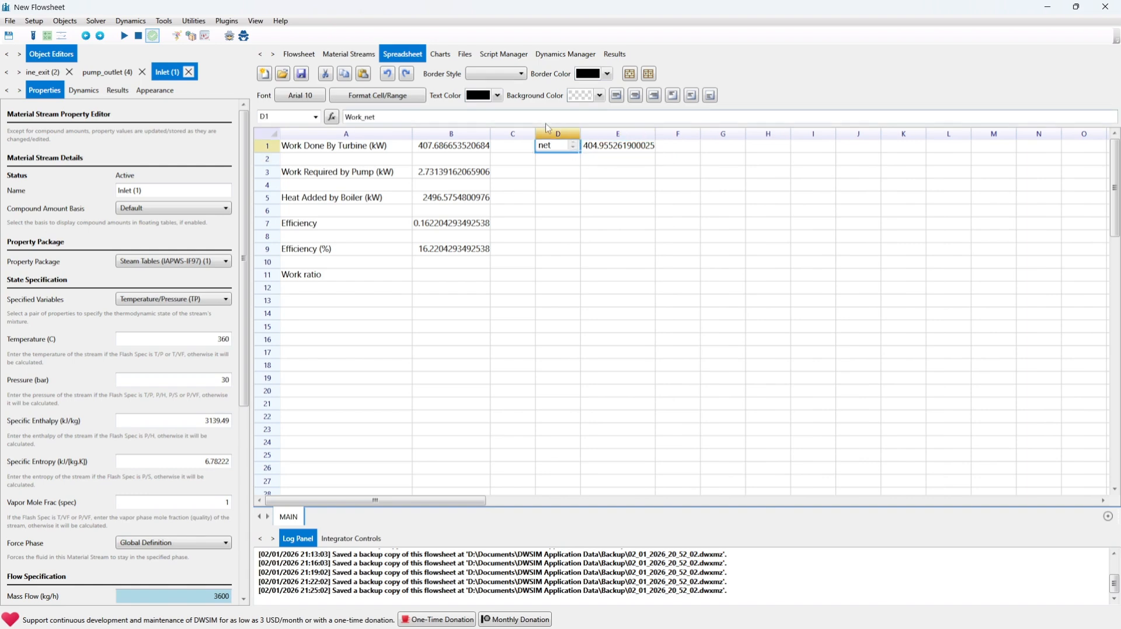
text((K)
key(BackSpace)
text(kW))
key(Tab)
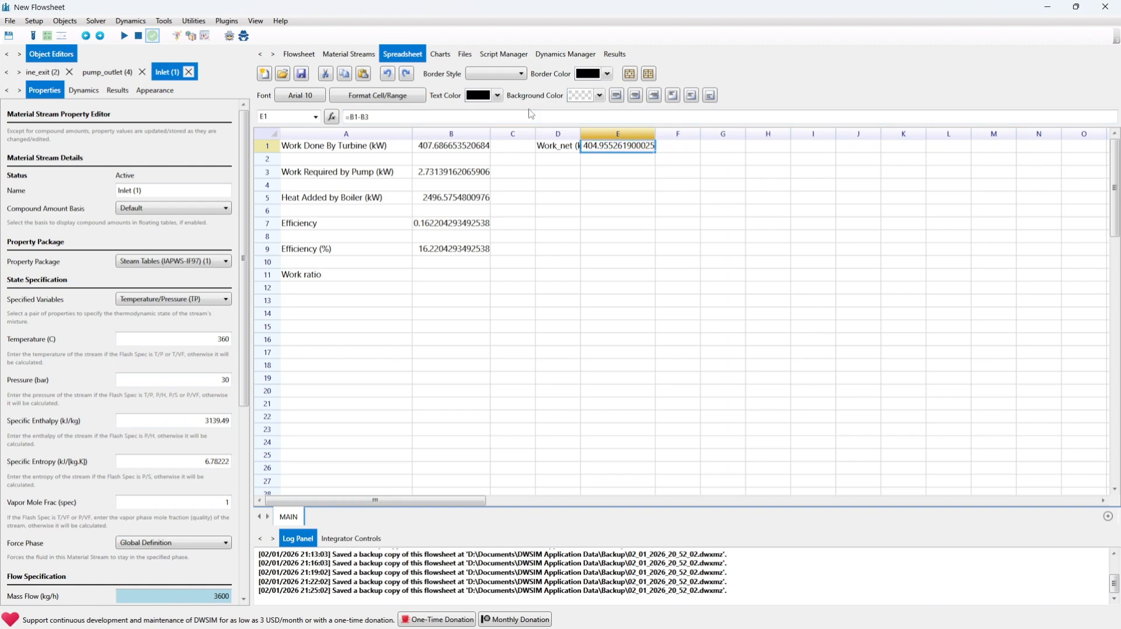
Step: Widen column D to fit the complete net work label
click(591, 133)
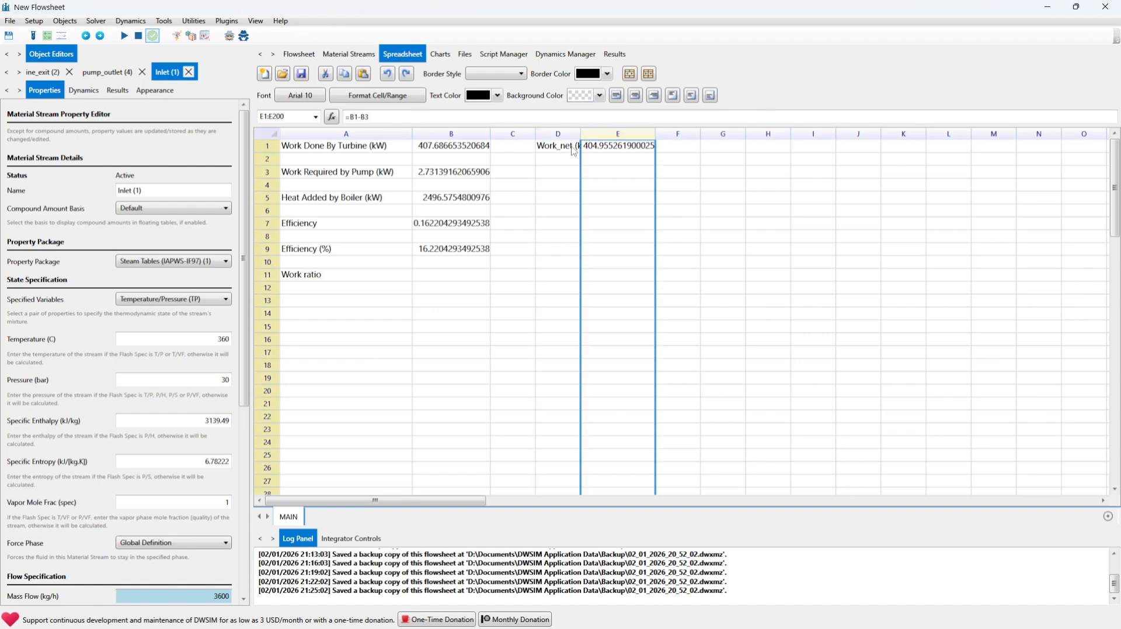
click(574, 149)
click(575, 133)
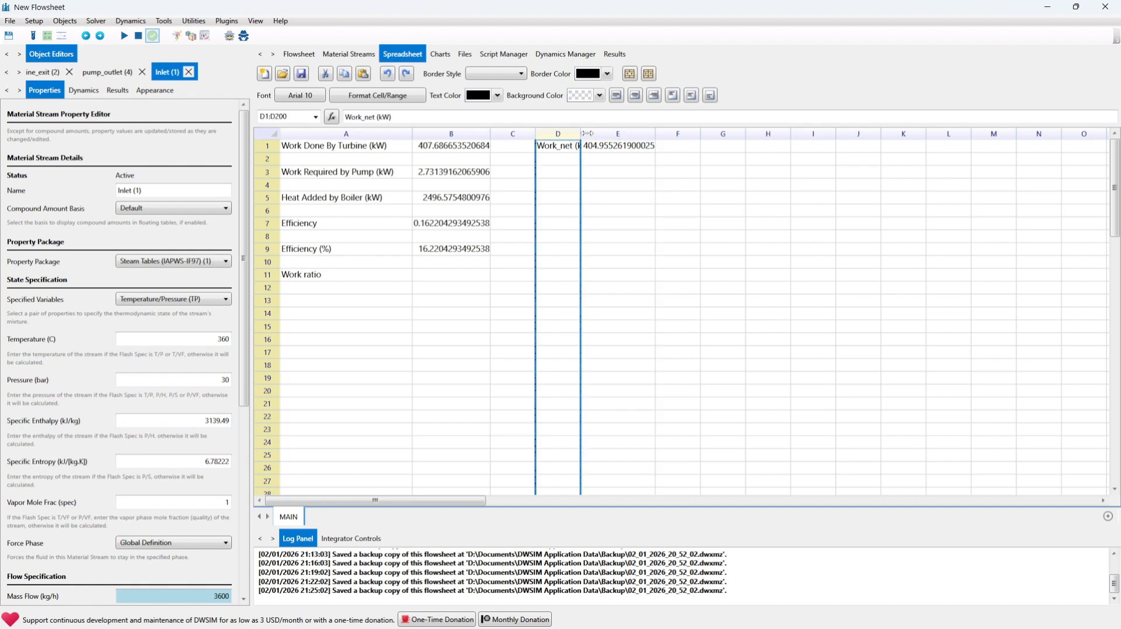
drag(575, 133, 588, 134)
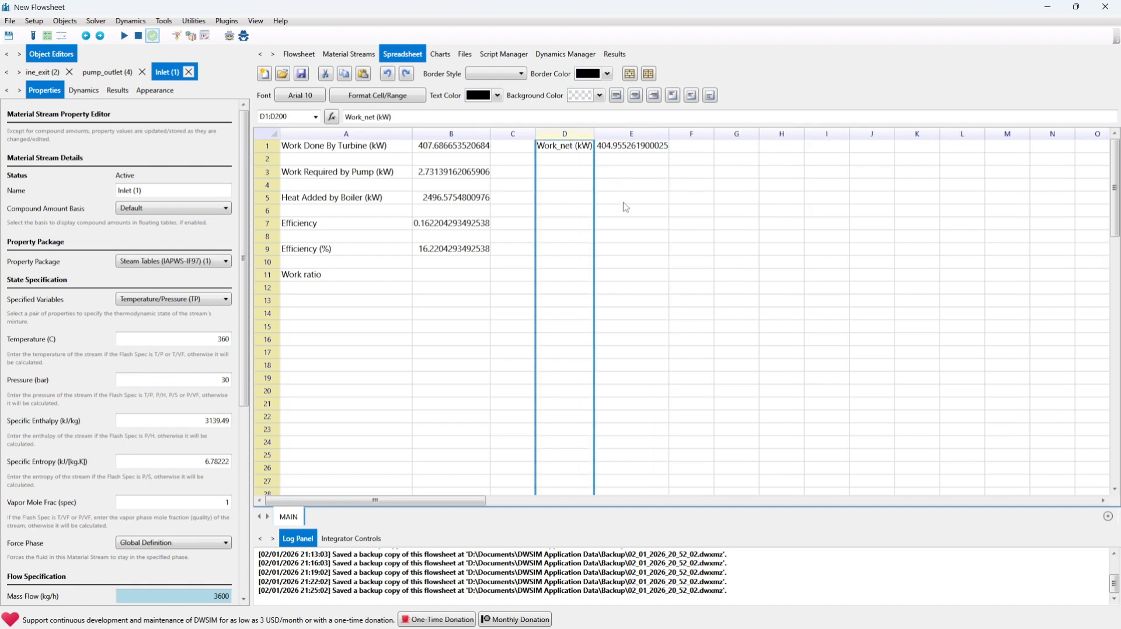
click(610, 185)
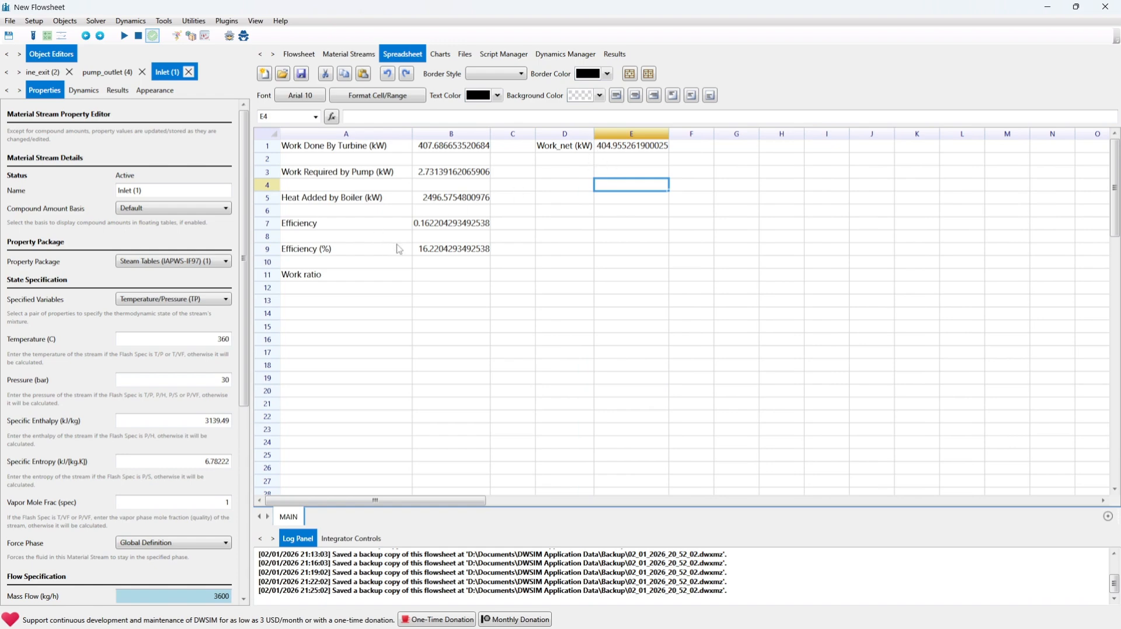
Step: Calculate the work ratio in cell B11 with the formula =E1/B1
click(446, 224)
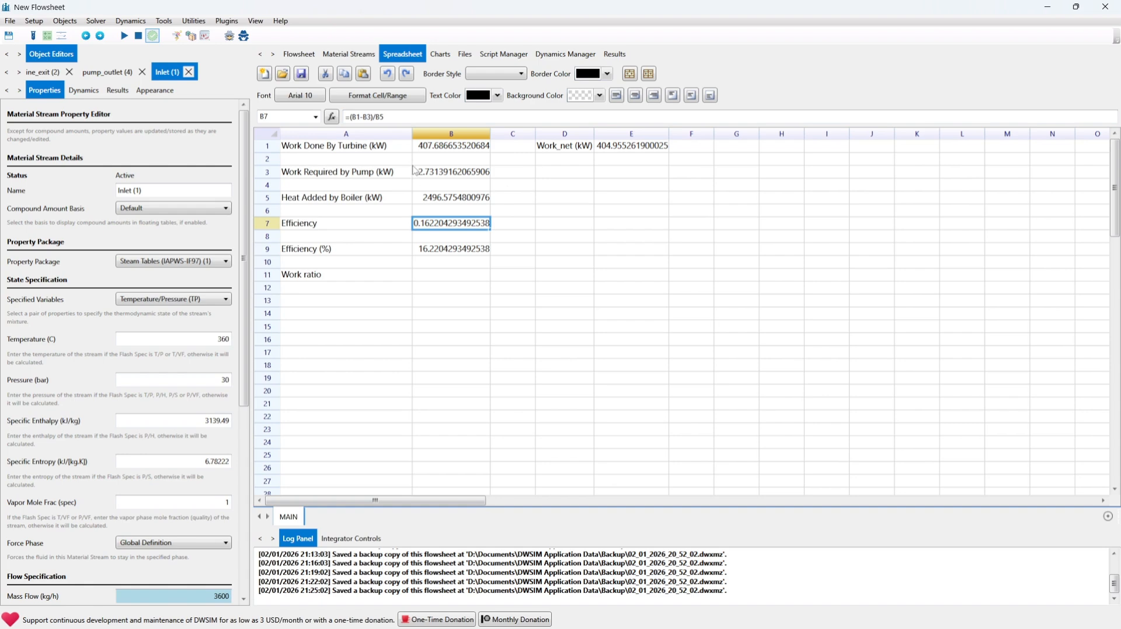
click(455, 277)
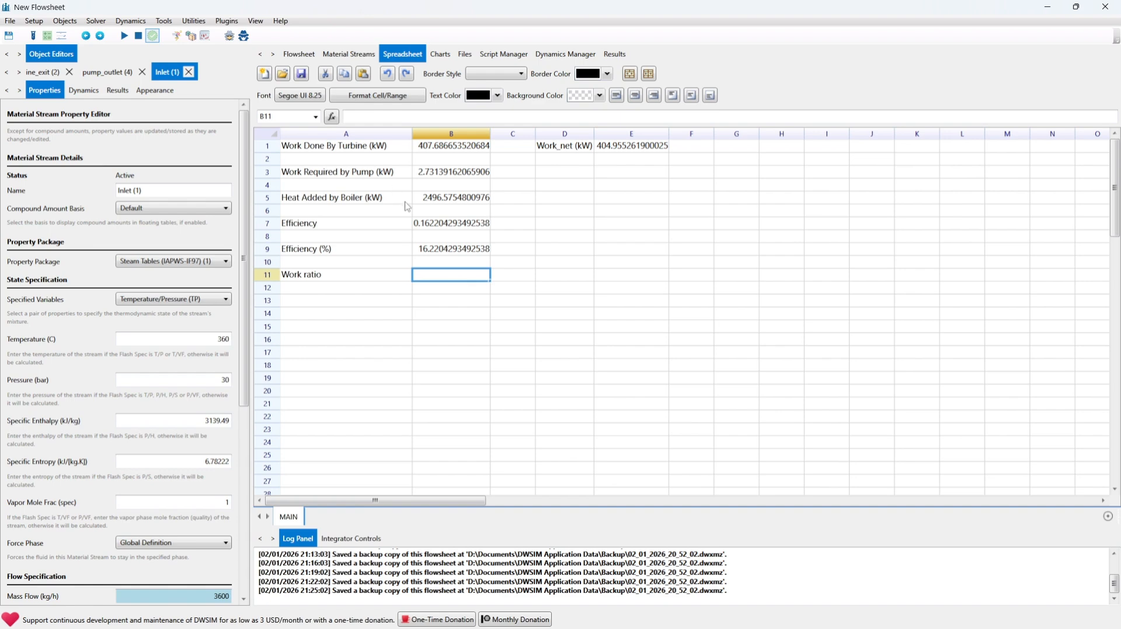
double_click(454, 279)
text(=B1/E1)
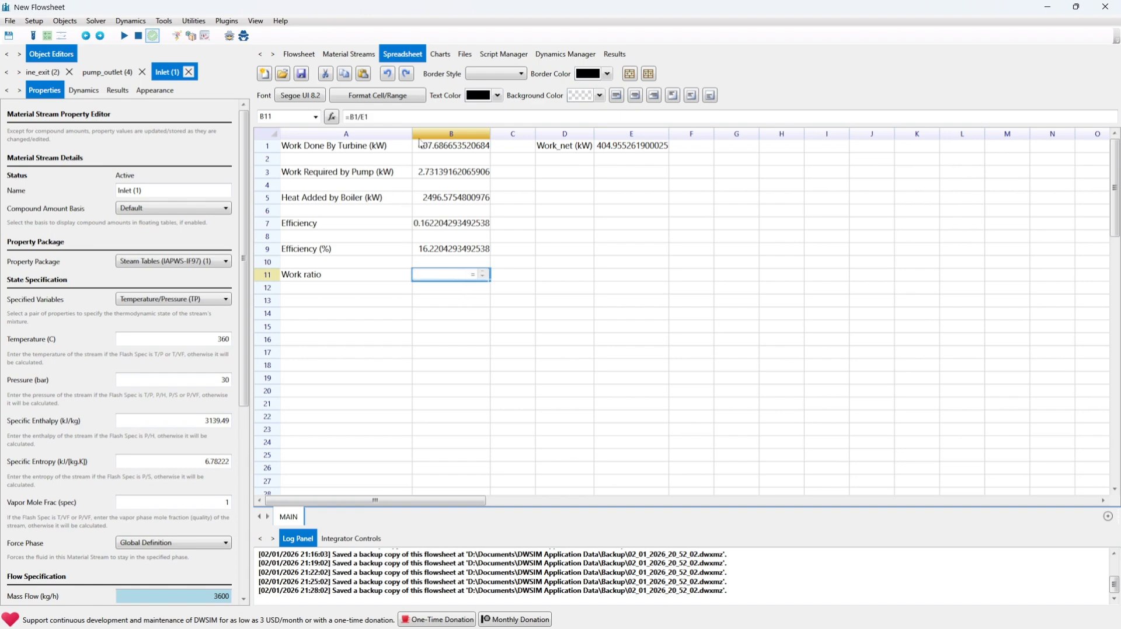
text(B1/B1)
key(Tab)
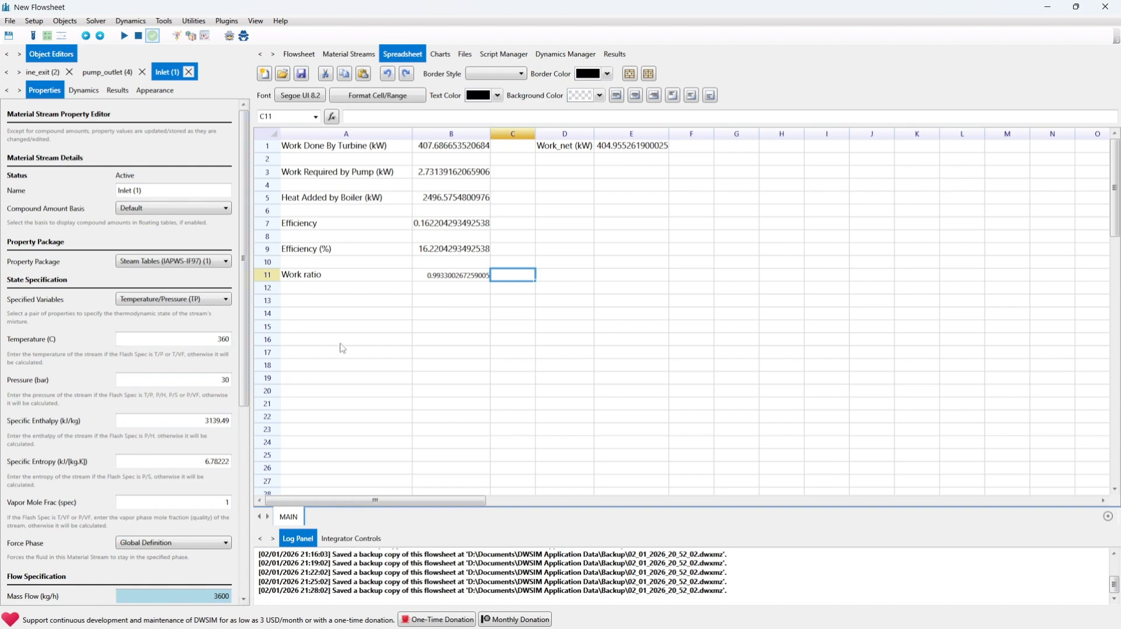
click(425, 278)
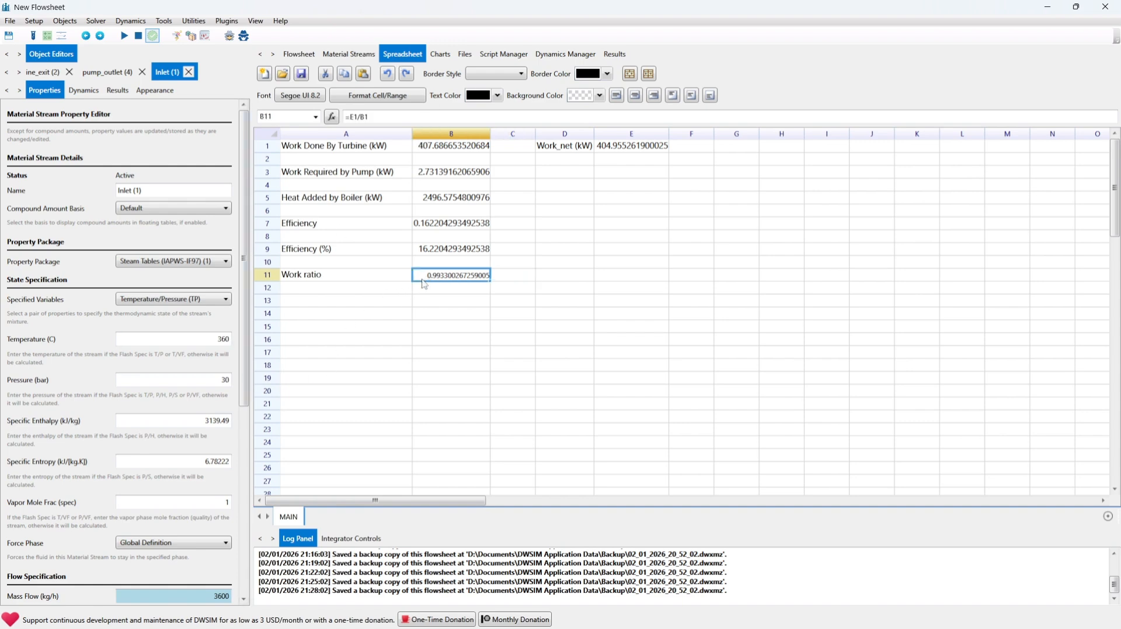
Step: Enter the label "Specific Steam Consumption (SSC) (kg/kJ)" in cell A13
click(439, 305)
click(331, 306)
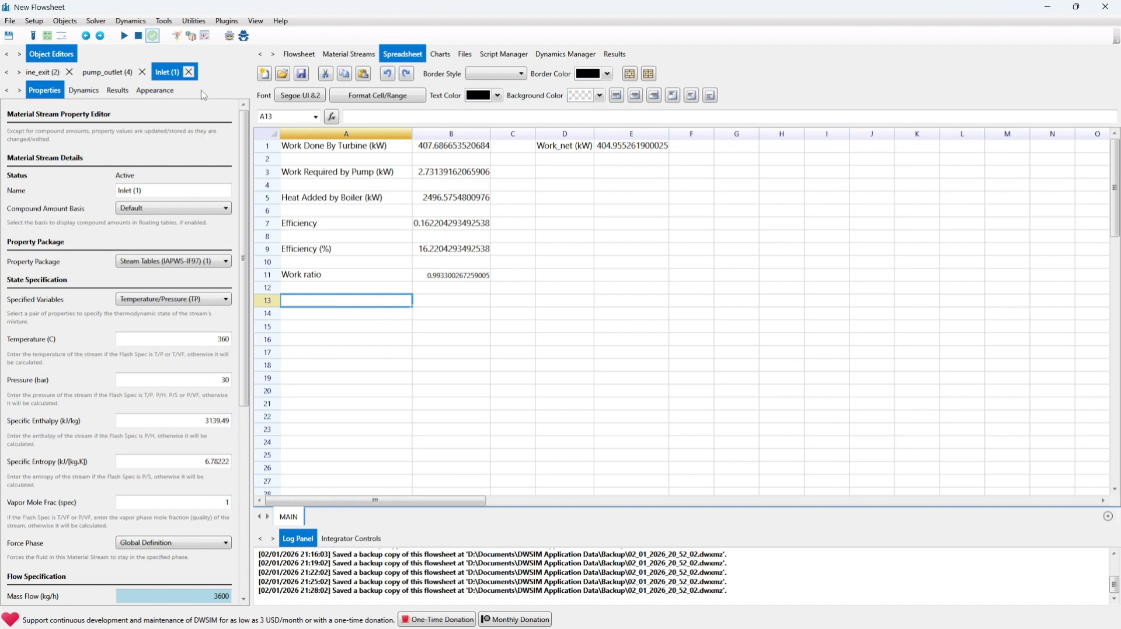
double_click(321, 302)
text(Spec)
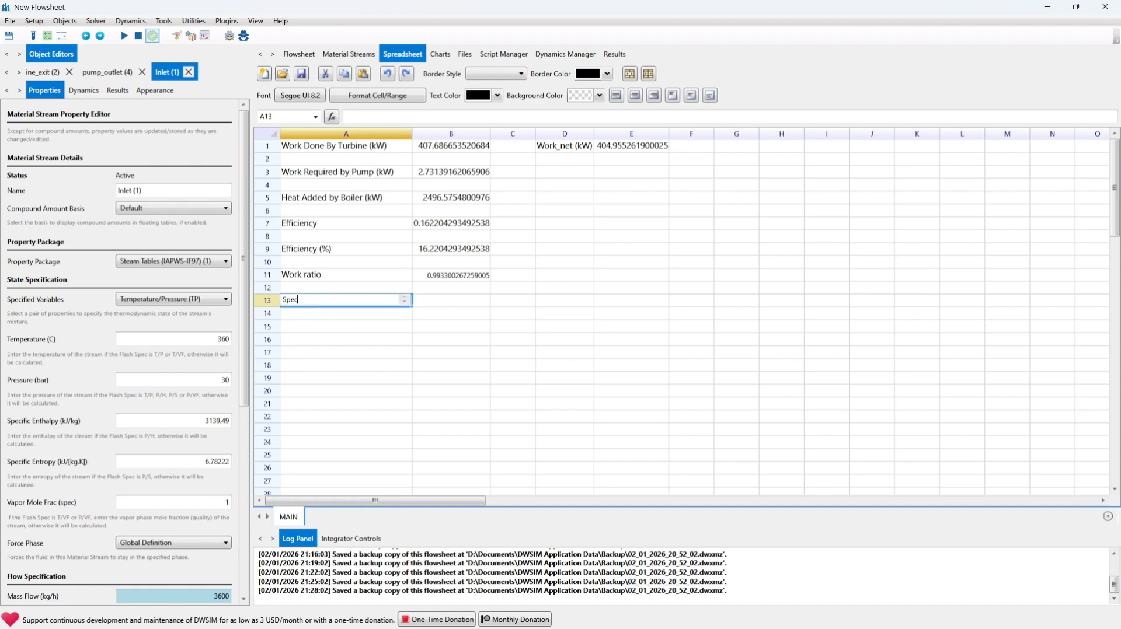
text(ific Steam Consumption (SSC) ()
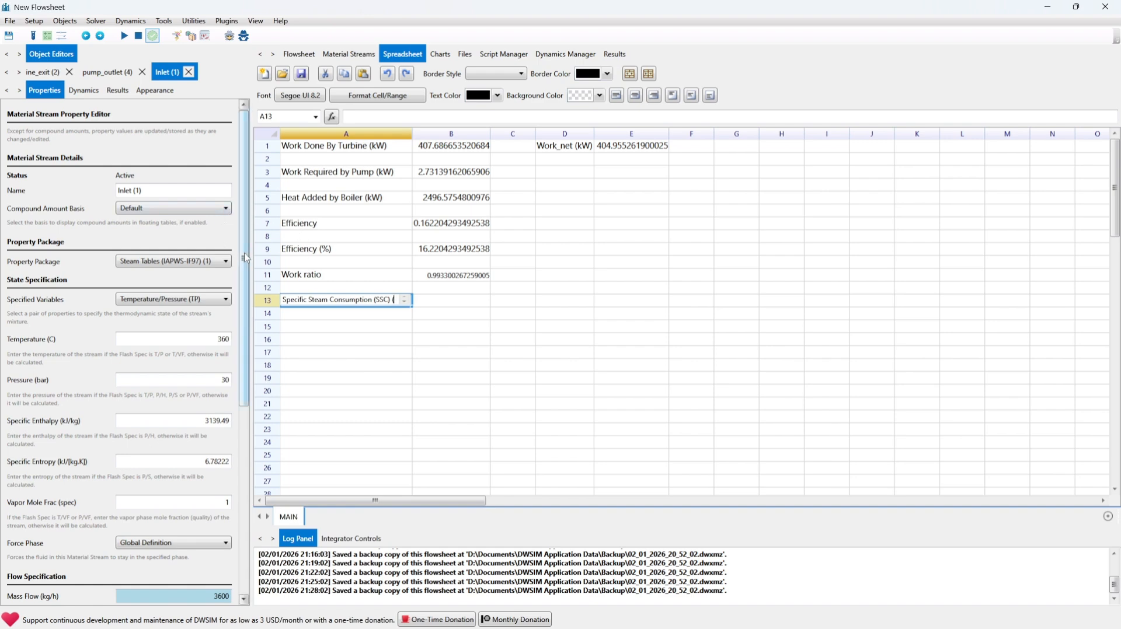
drag(245, 257, 254, 453)
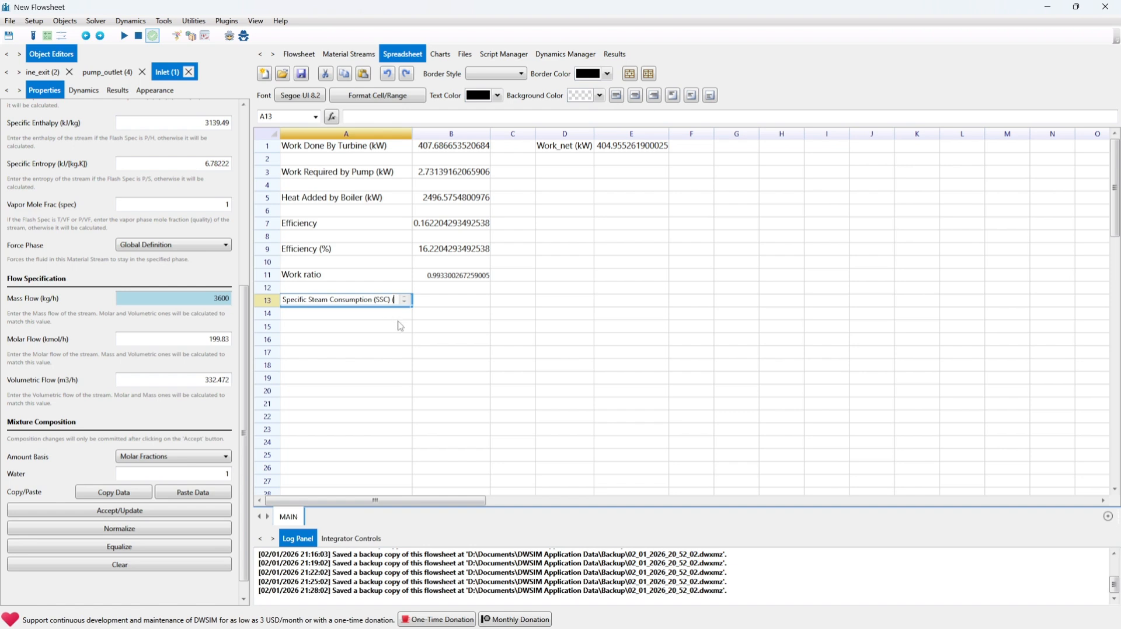
text(kg)
text(/kW)
text(h)
text())
key(Tab)
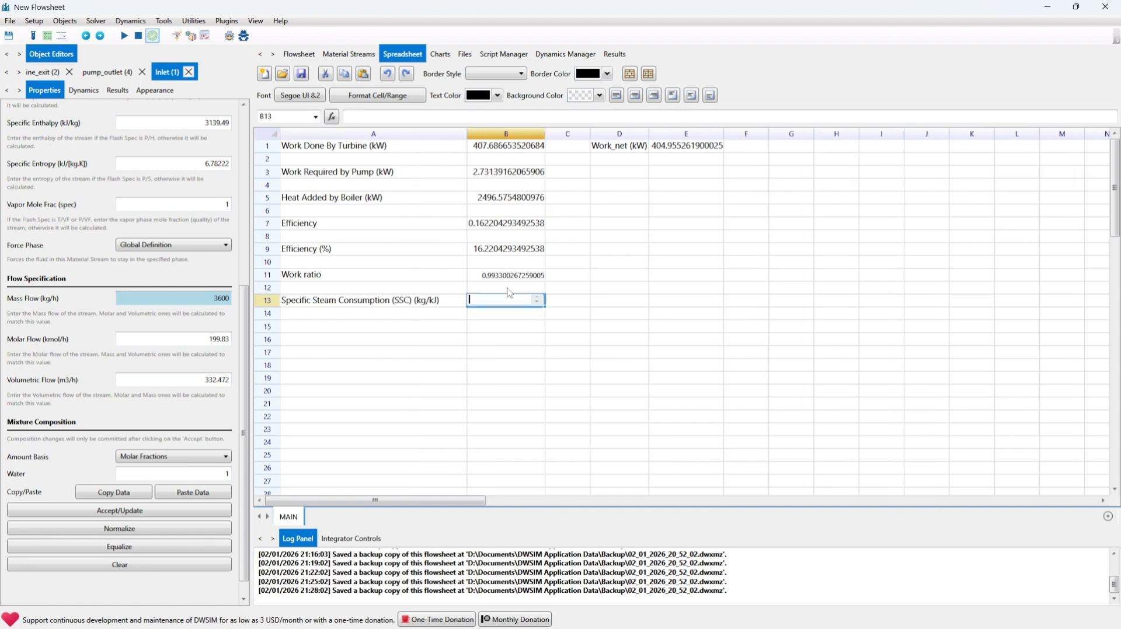
Step: Calculate the specific steam consumption in cell B13 with the formula =(3600/3600) / E1 and widen column B to fit the value
text(=9)
key(BackSpace)
text(()
right_click(485, 299)
key(Escape)
text(3600/3600) / E1)
key(Tab)
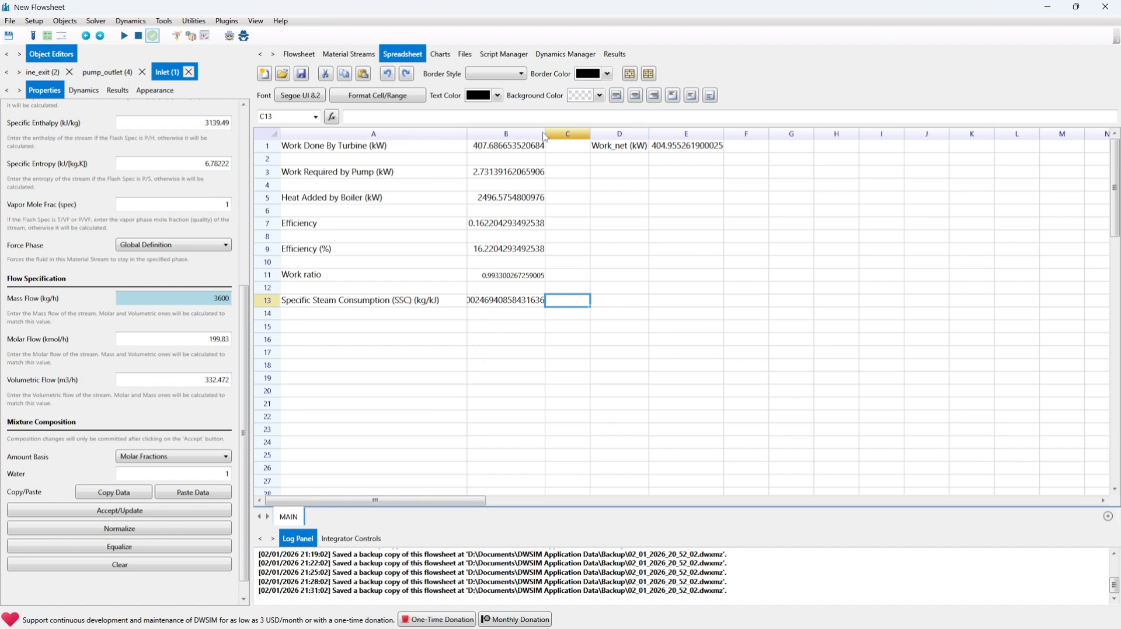
drag(544, 136, 571, 134)
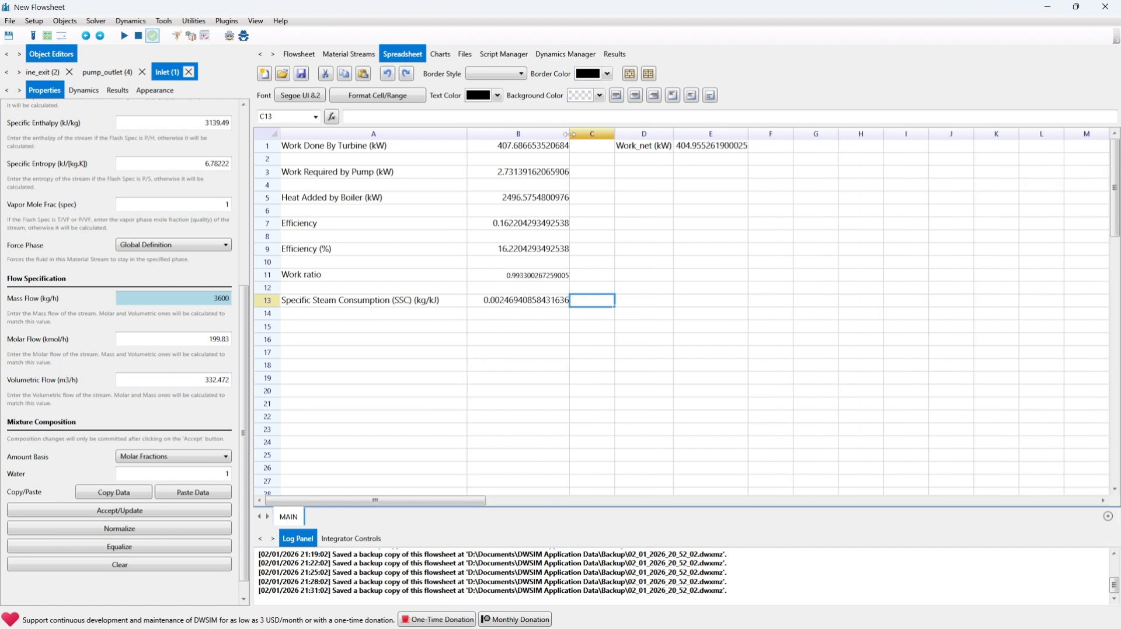
Step: Change the specific steam consumption formula in cell B13 to =3600 / E1
double_click(549, 306)
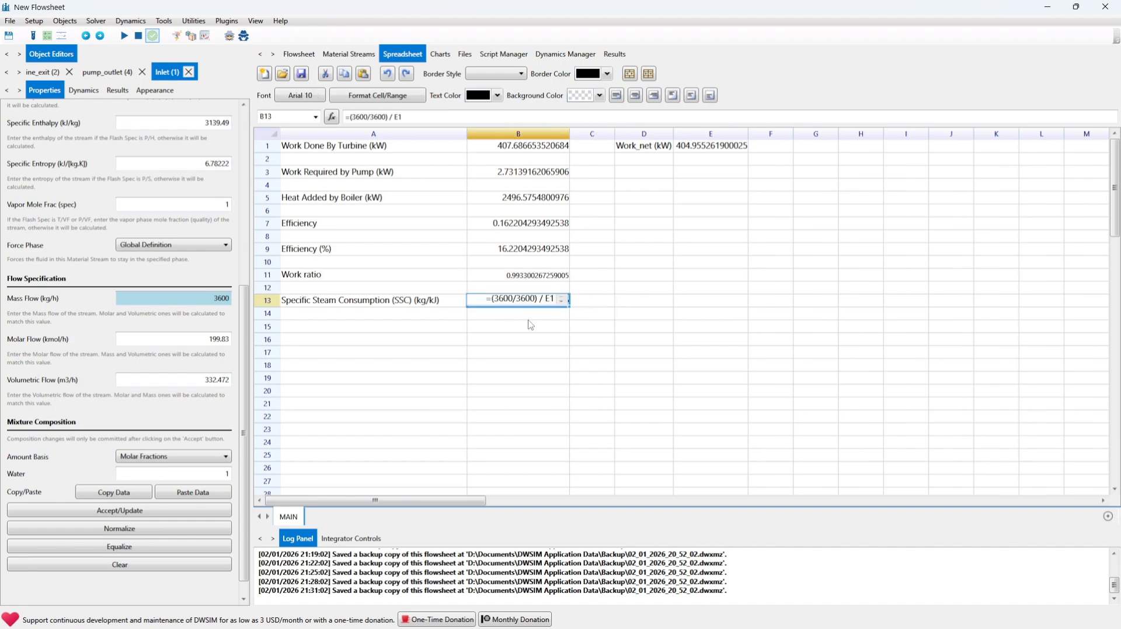
key(Tab)
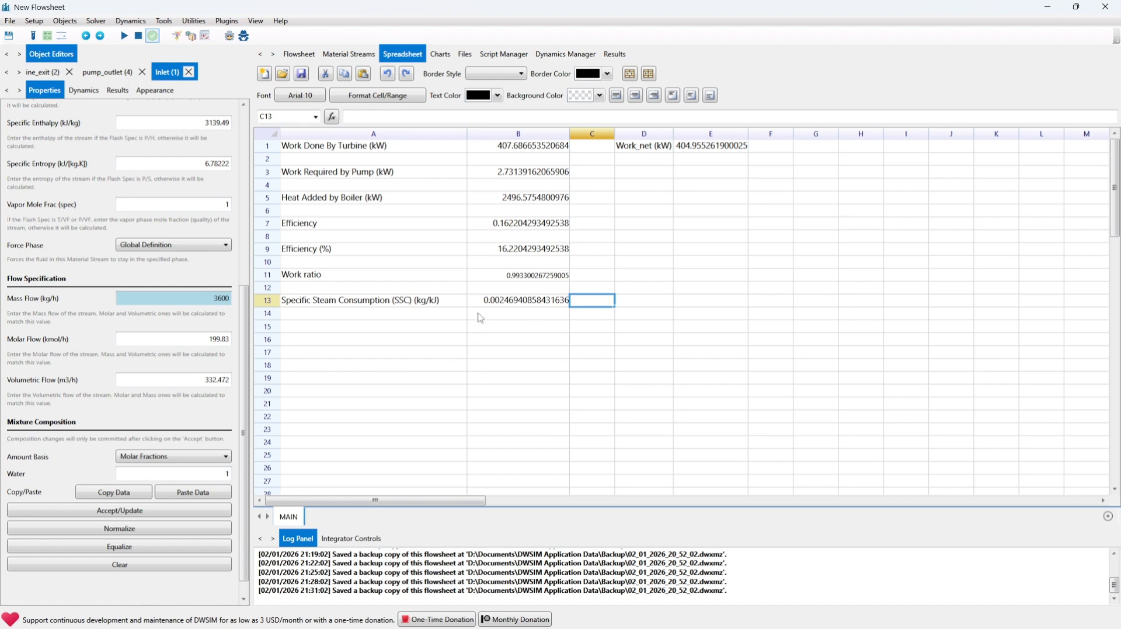
double_click(506, 303)
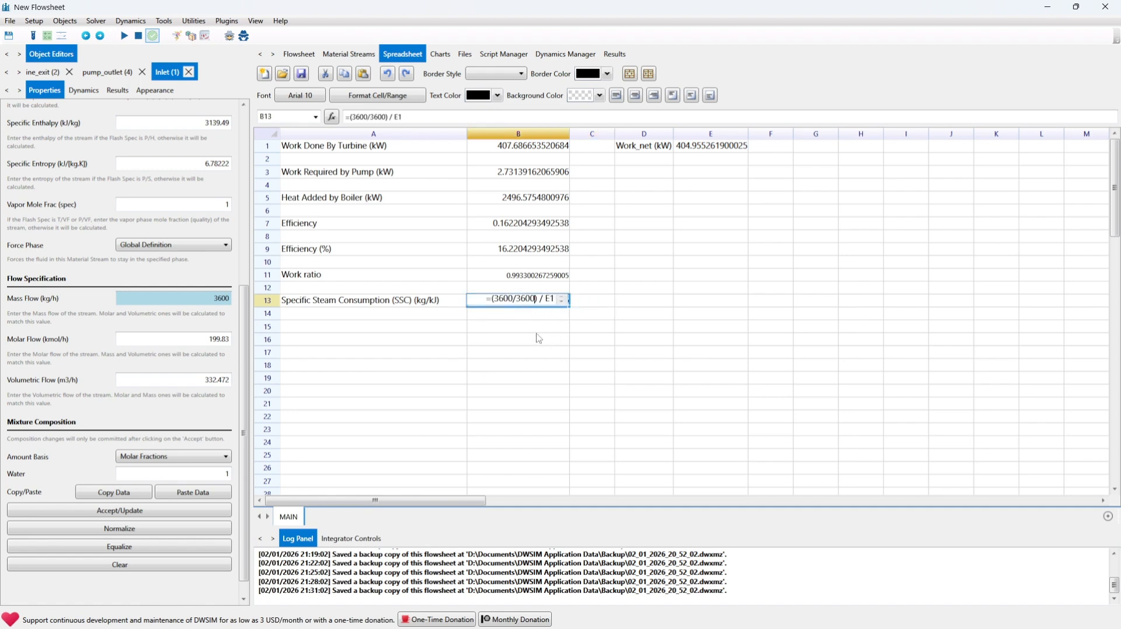
key(Right)
key(BackSpace)
key(BackSpace)
key(BackSpace)
key(BackSpace)
key(BackSpace)
key(BackSpace)
key(BackSpace)
key(BackSpace)
key(BackSpace)
key(BackSpace)
text(3600)
key(Tab)
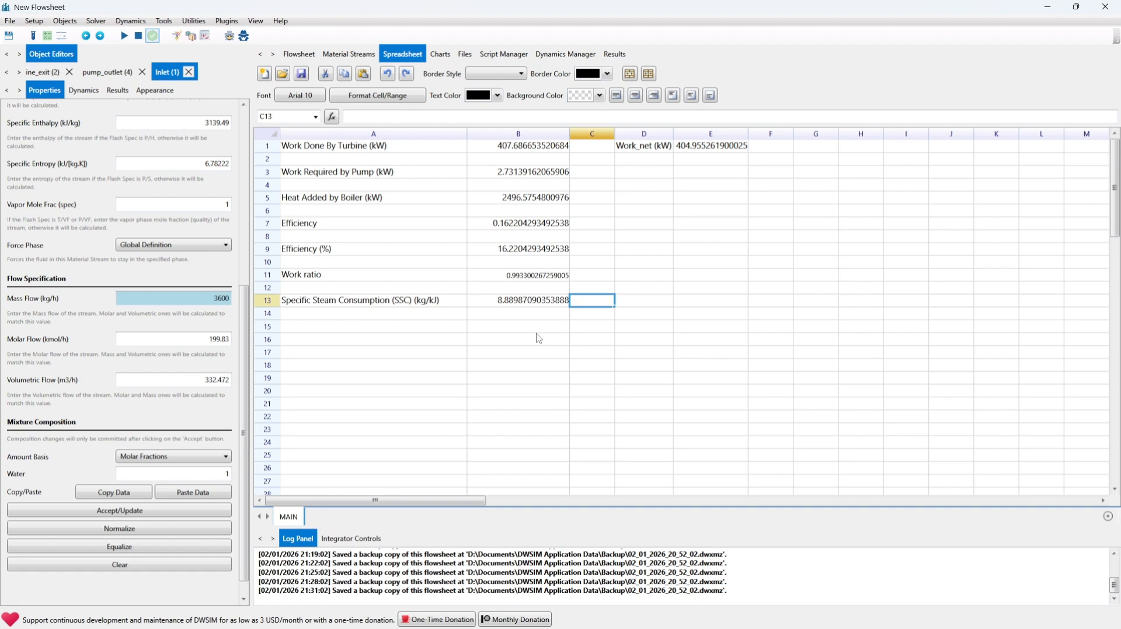
click(520, 303)
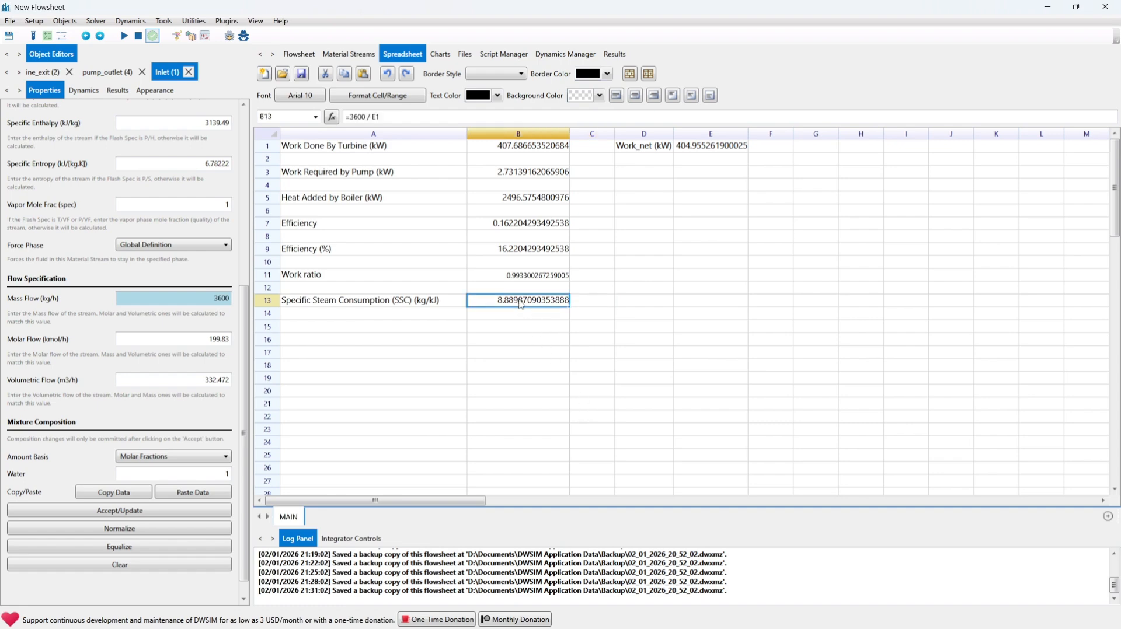
Step: Change the unit in the cell A13 label so it reads "Specific Steam Consumption (SSC) (kg/kWh)"
double_click(433, 300)
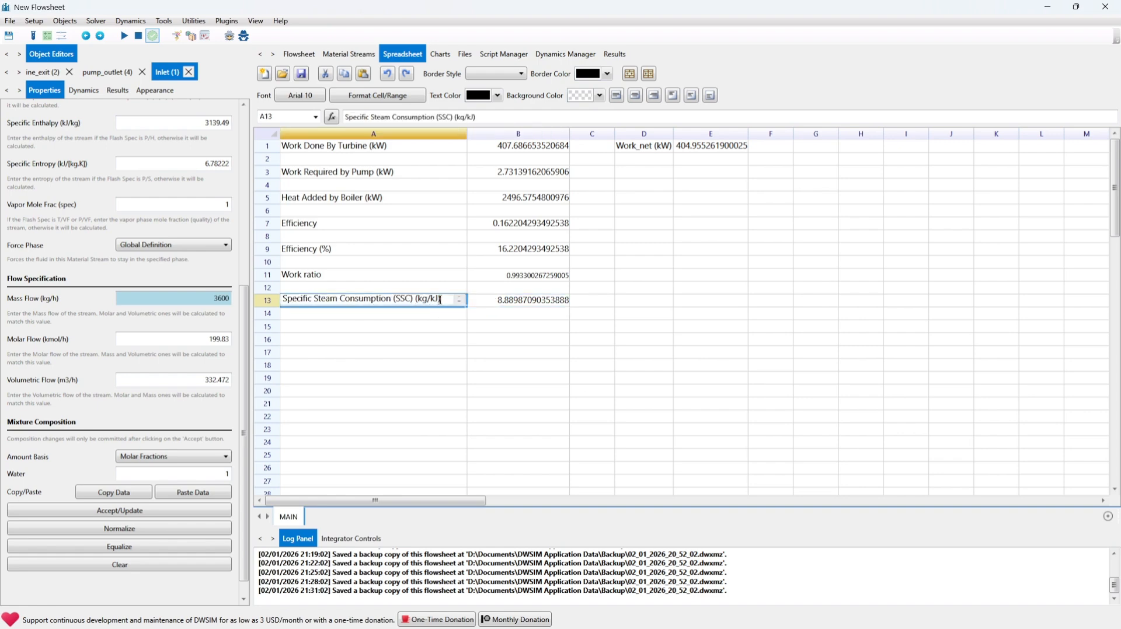
key(BackSpace)
key(BackSpace)
key(BackSpace)
key(BackSpace)
text(kW)
key(Tab)
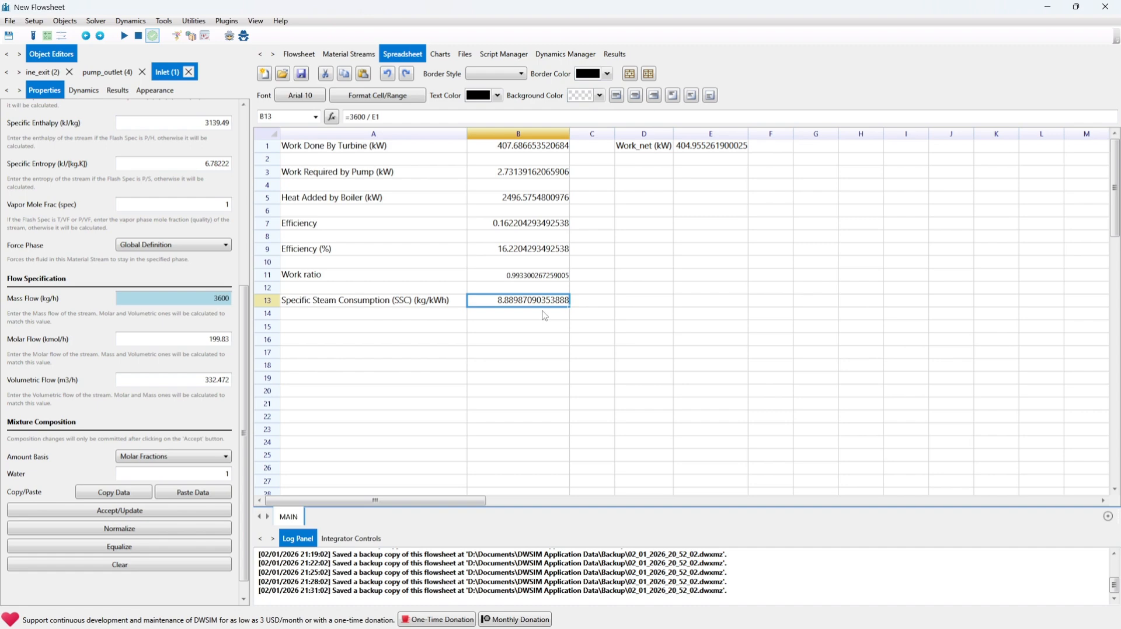
Step: Return to the flowsheet and inspect the properties of the inlet_1 stream leaving the boiler
click(297, 58)
drag(547, 197, 542, 273)
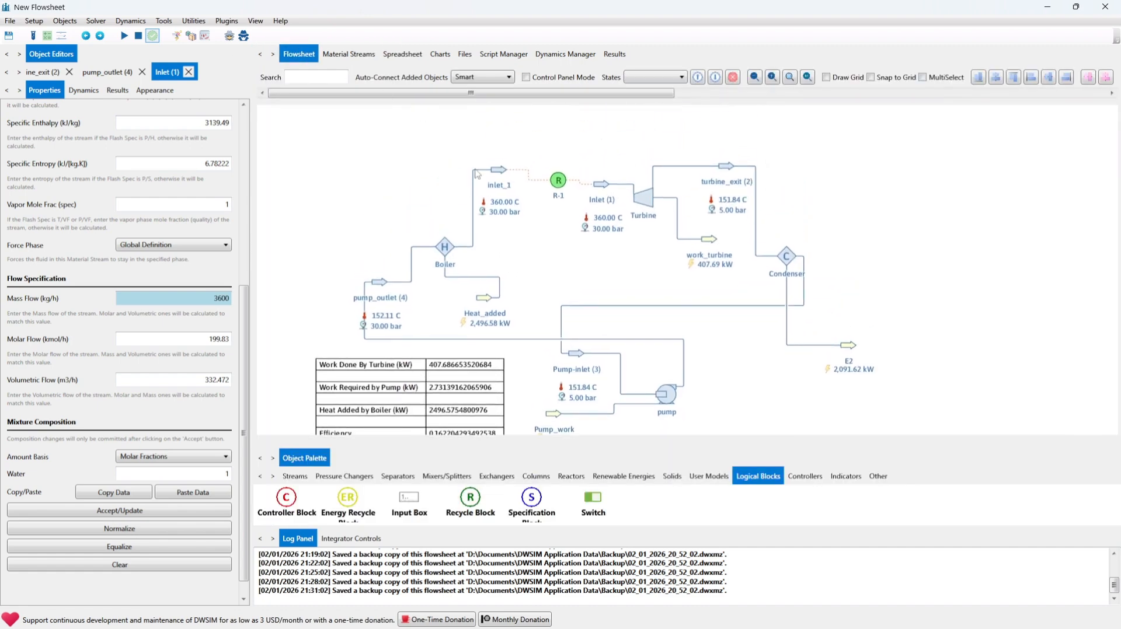
click(503, 173)
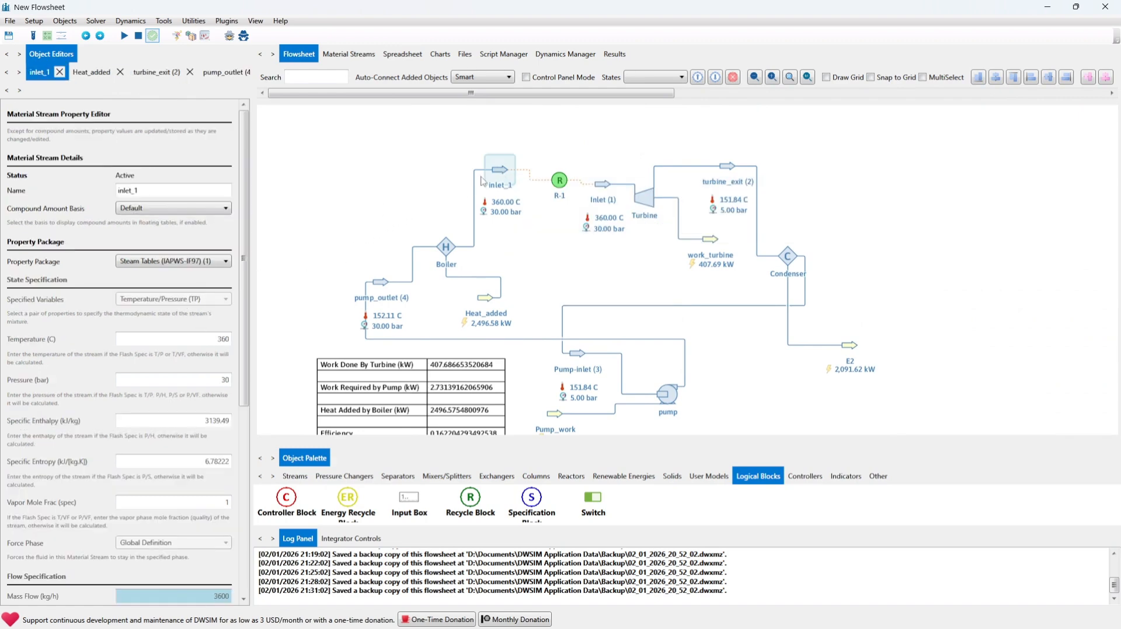
Step: Try to change the temperature of the Inlet (1) stream directly and solve the flowsheet again
click(603, 184)
scroll(199, 298, up, 5)
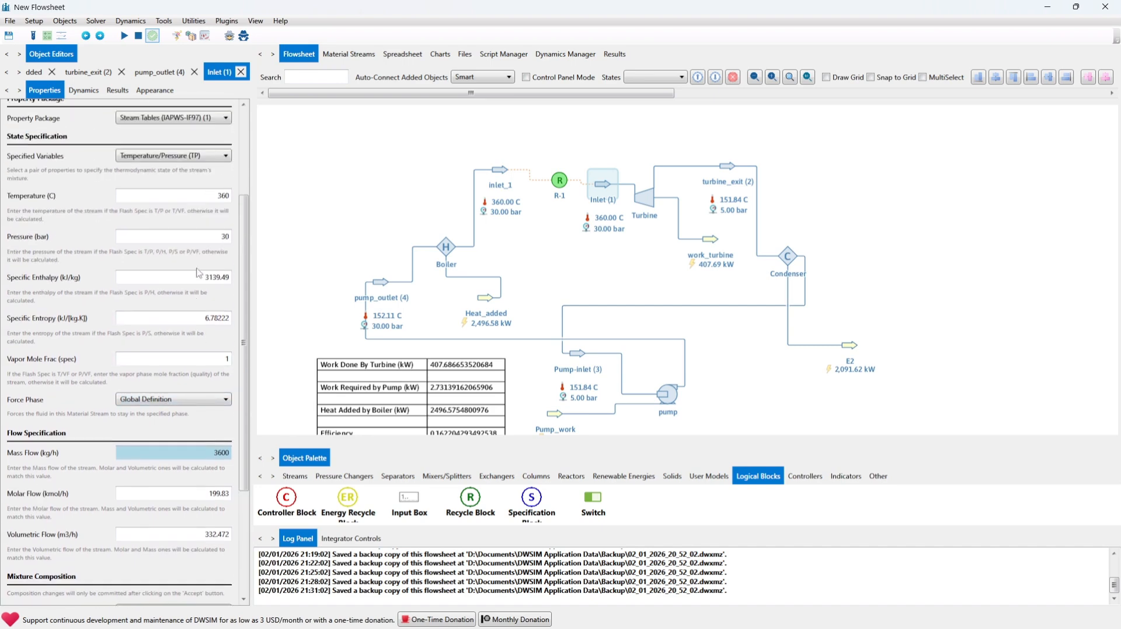
double_click(220, 195)
text(4000)
key(Return)
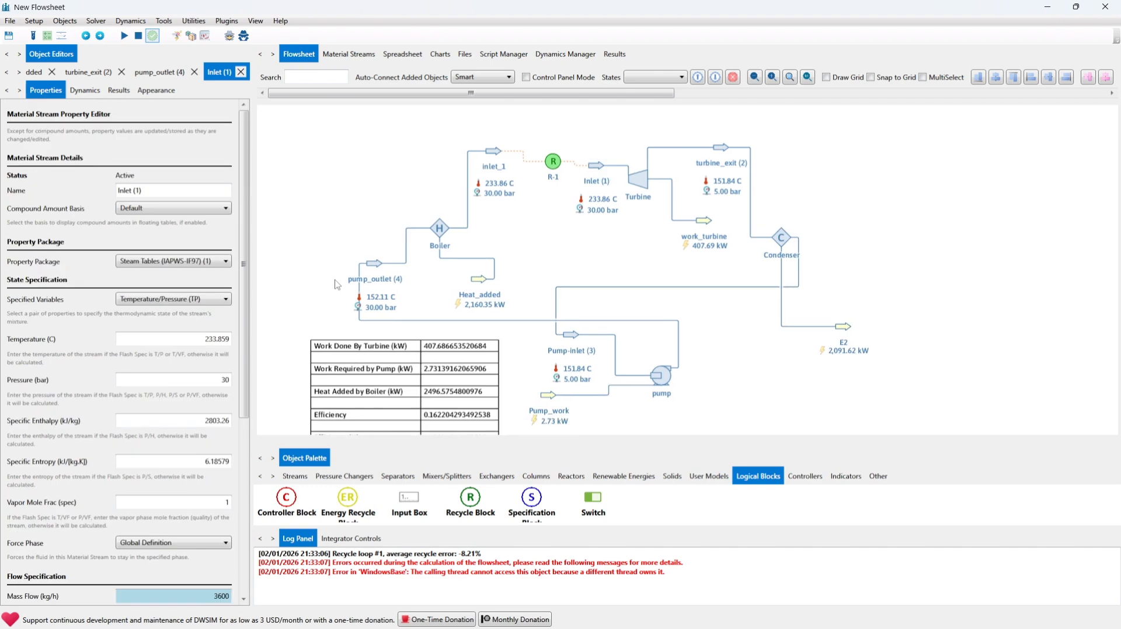
click(124, 36)
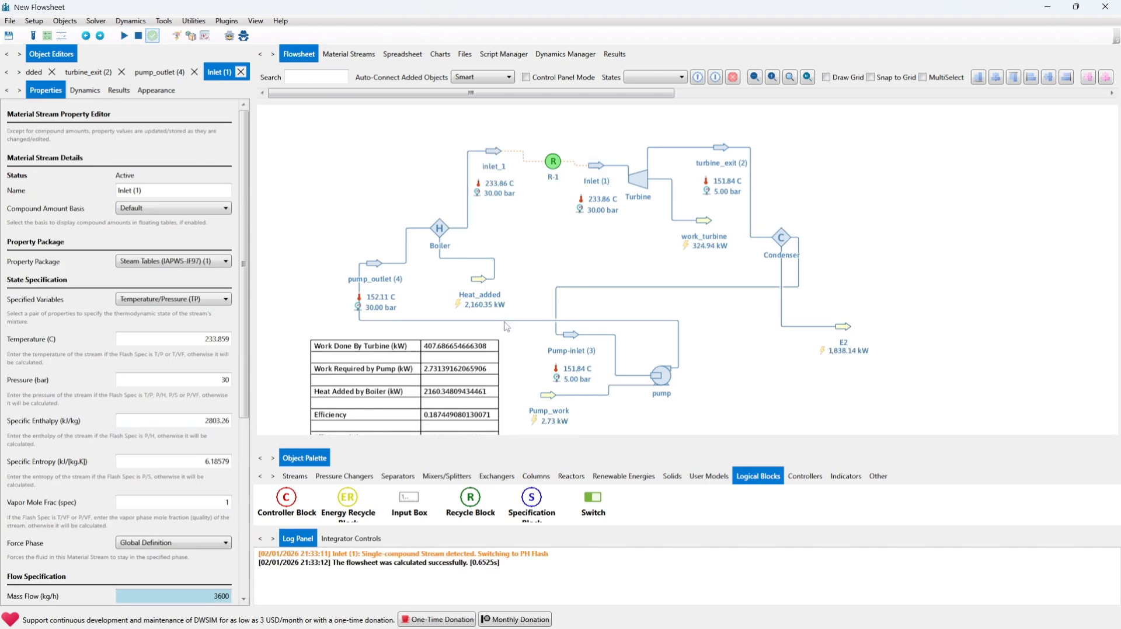
scroll(511, 268, down, 1)
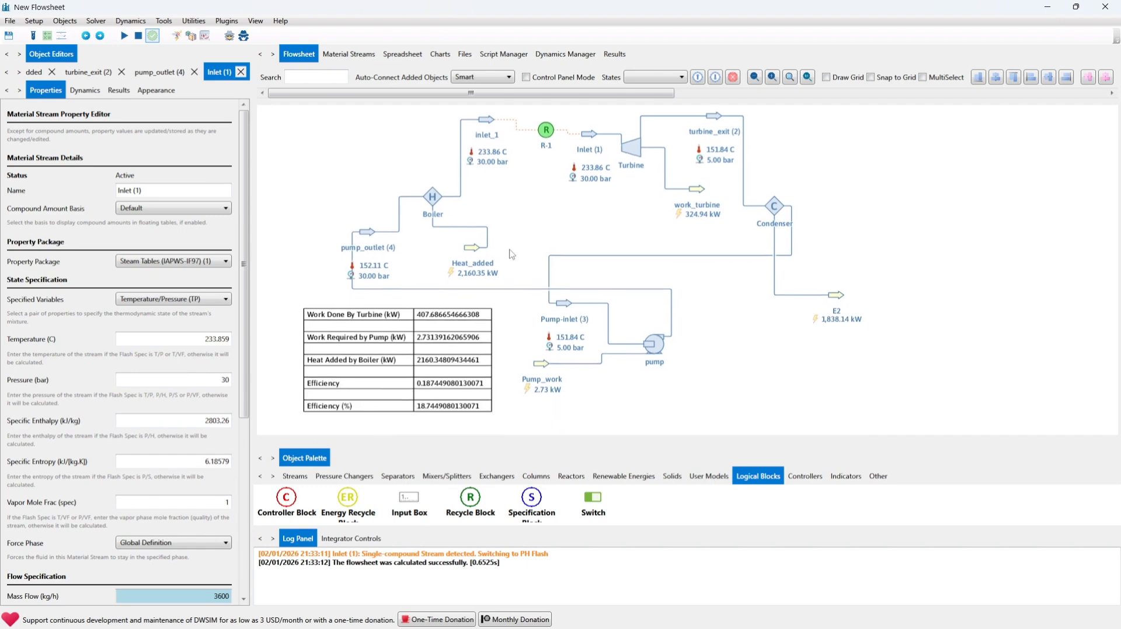
scroll(508, 240, up, 1)
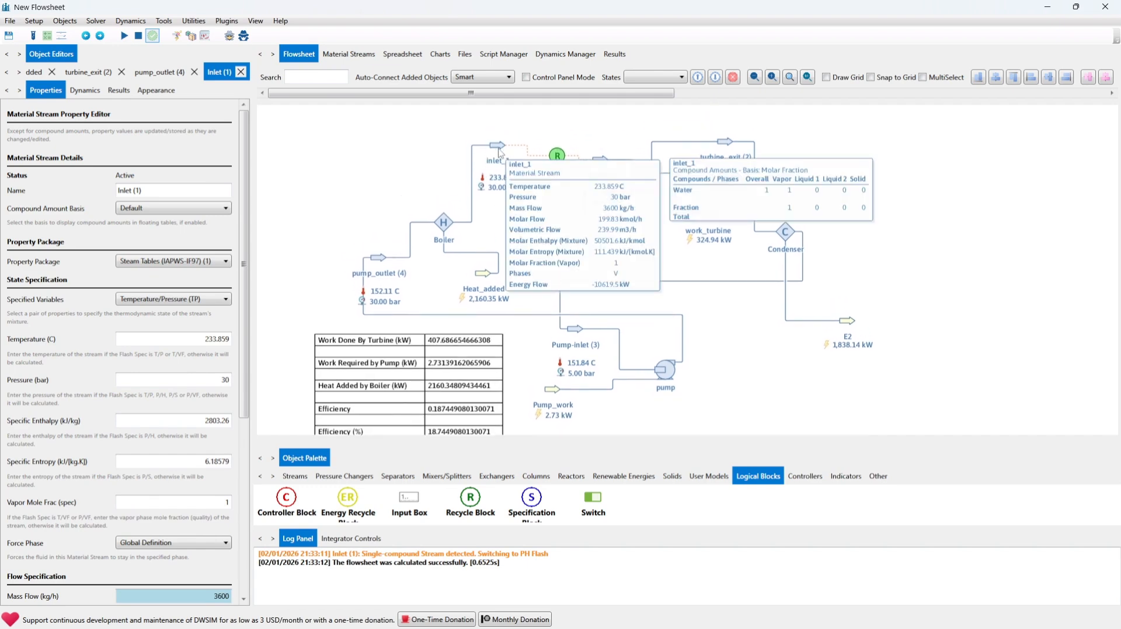
click(602, 160)
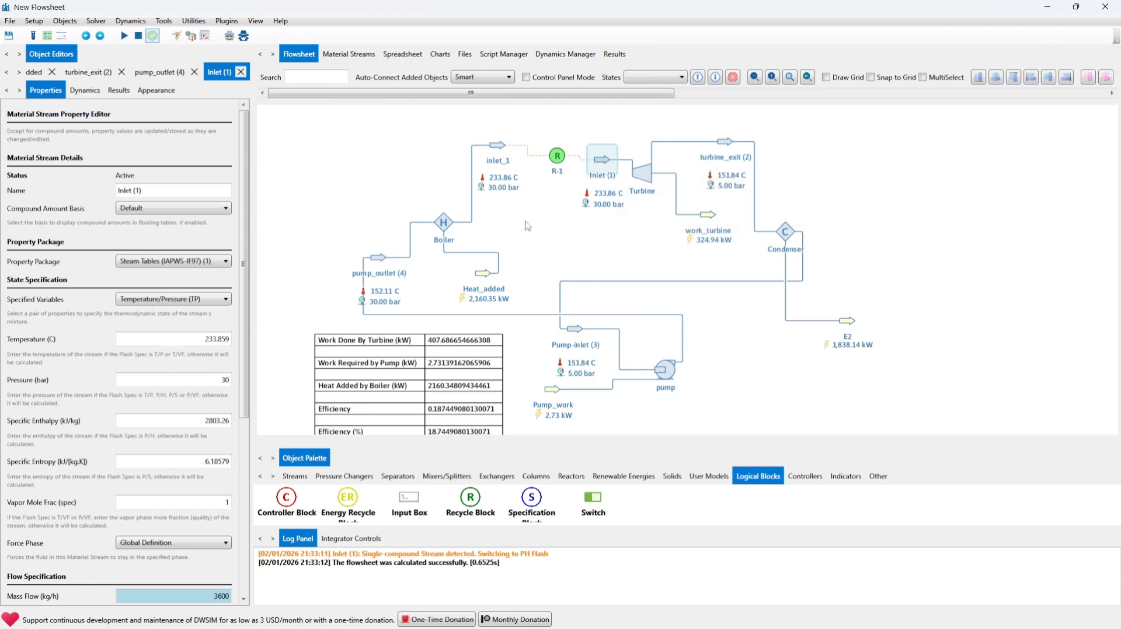
drag(524, 220, 501, 224)
Step: Switch the Boiler's calculation mode to Outlet Temperature and set its outlet temperature to 400 °C
click(451, 170)
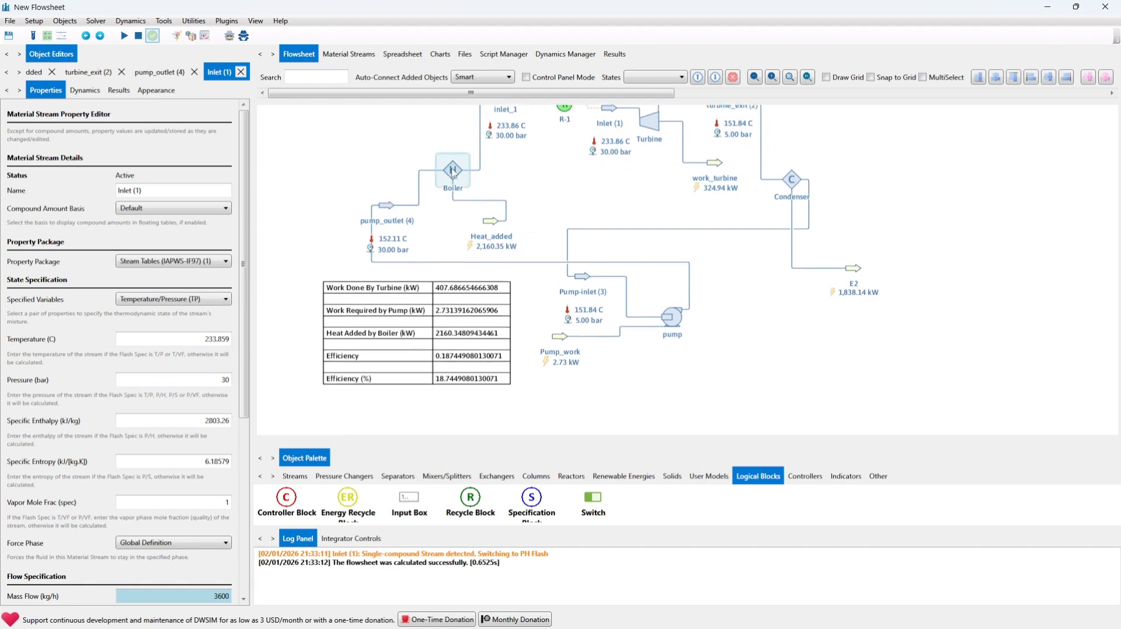
double_click(222, 353)
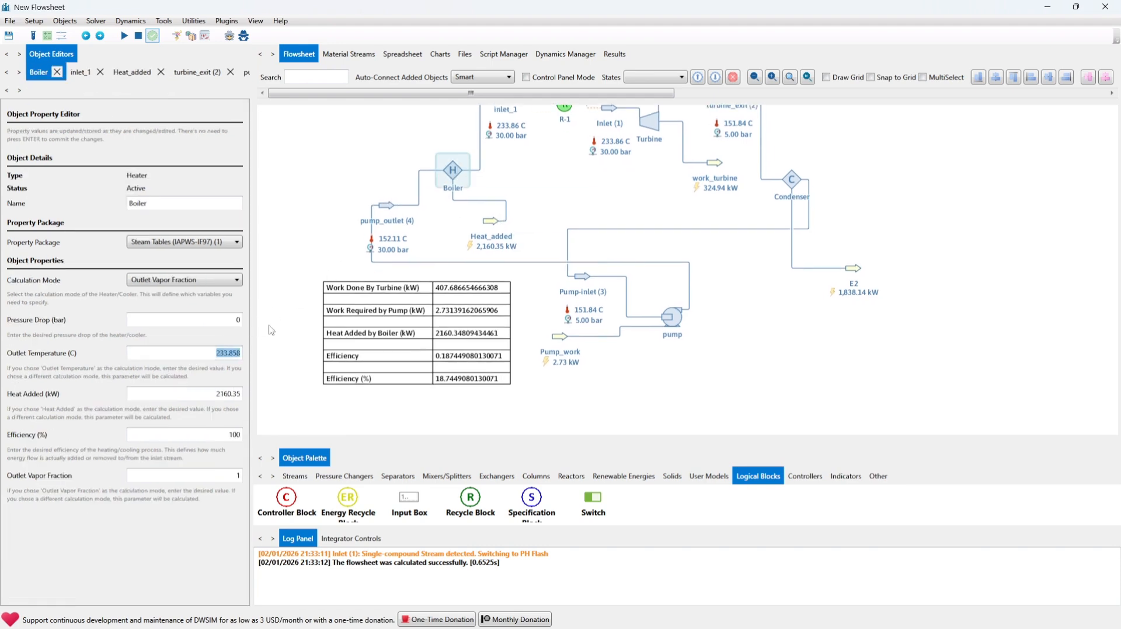
text(360)
click(150, 282)
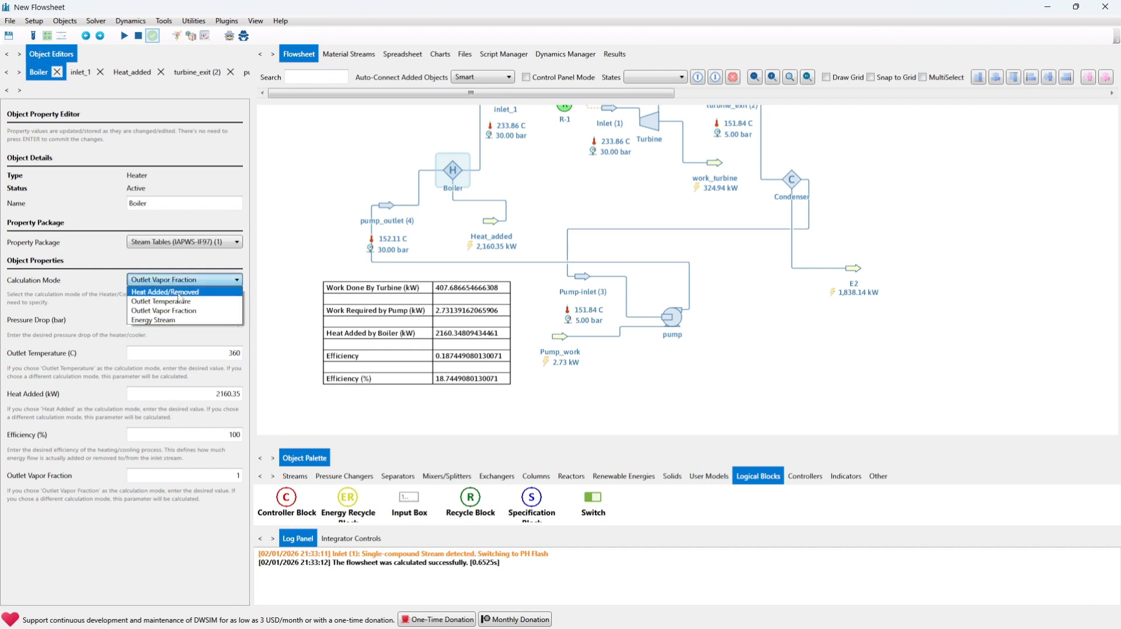
click(181, 301)
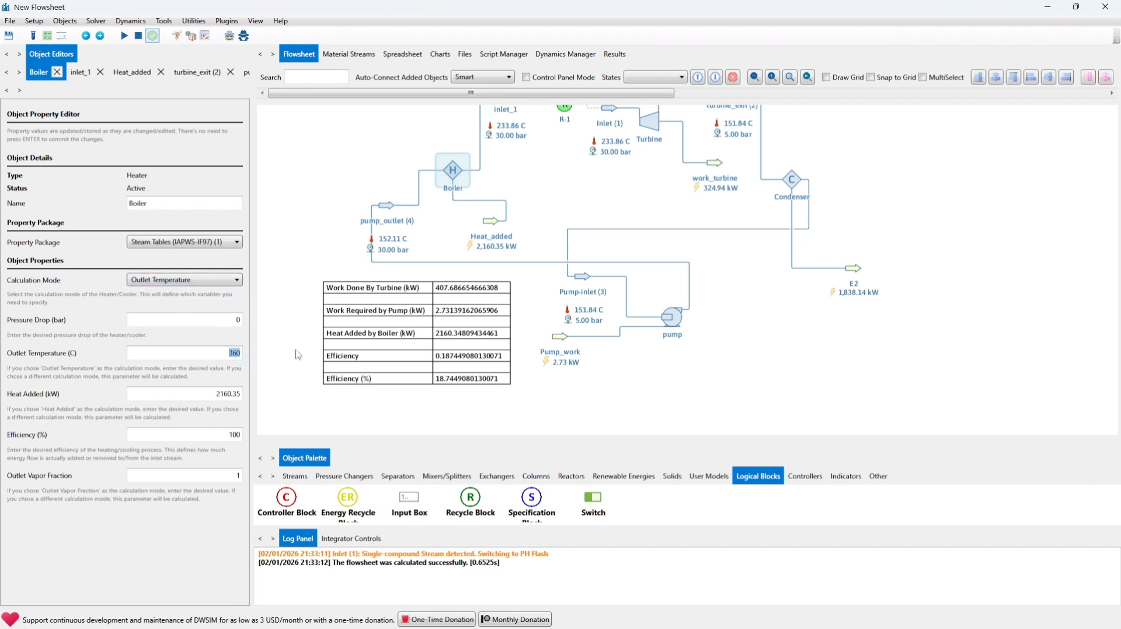
text(400)
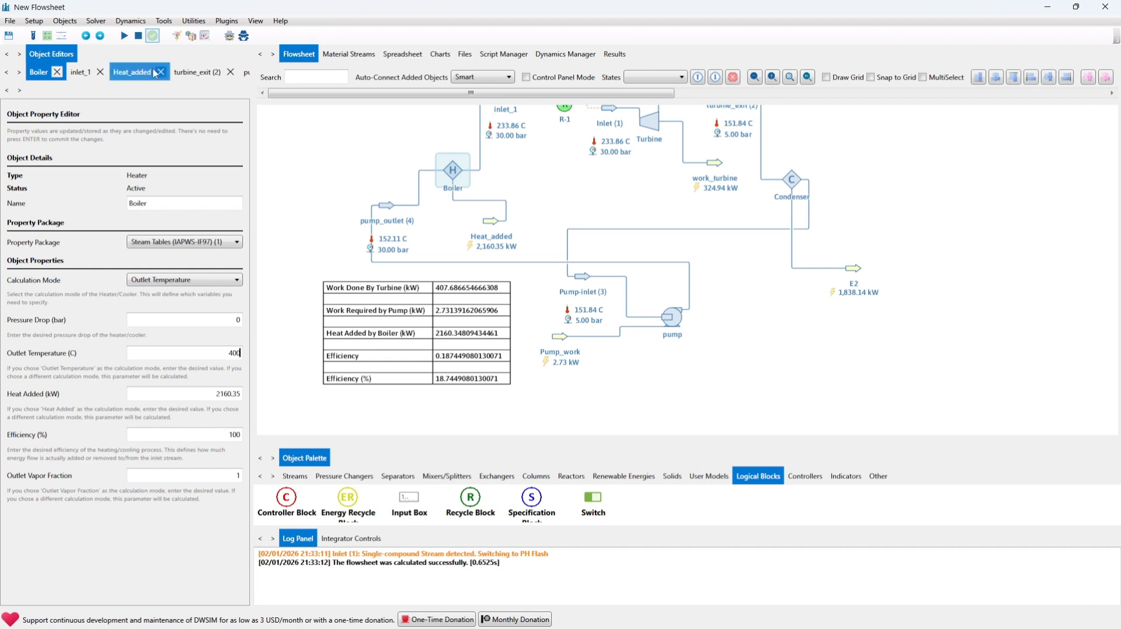
Step: Solve the flowsheet twice to update the streams and the linked results table for the new boiler setting
click(124, 39)
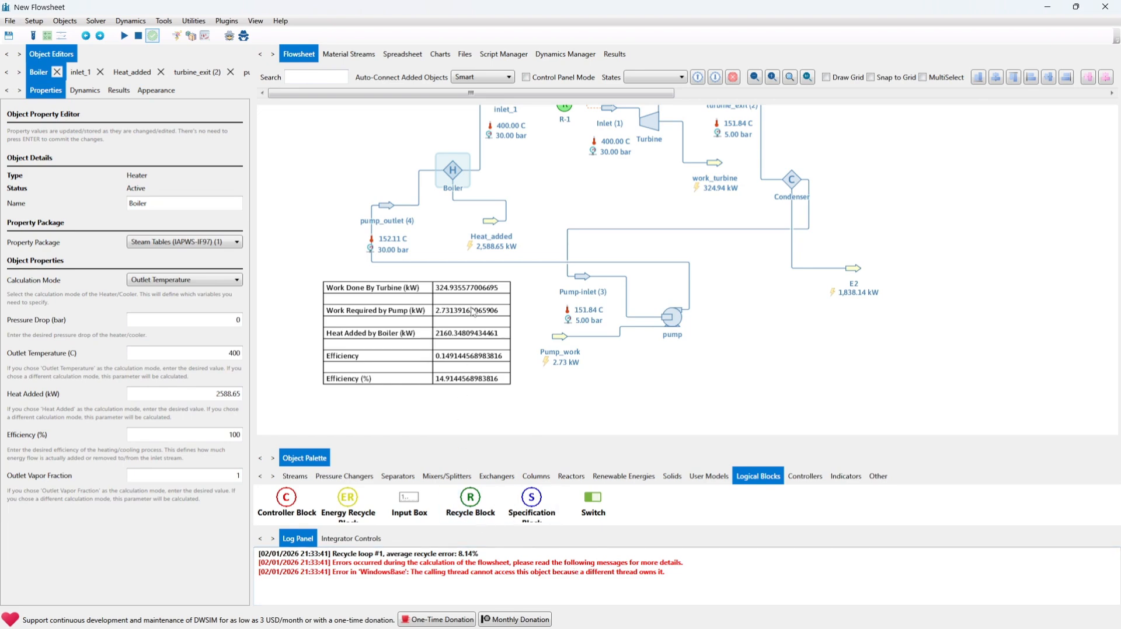
click(124, 36)
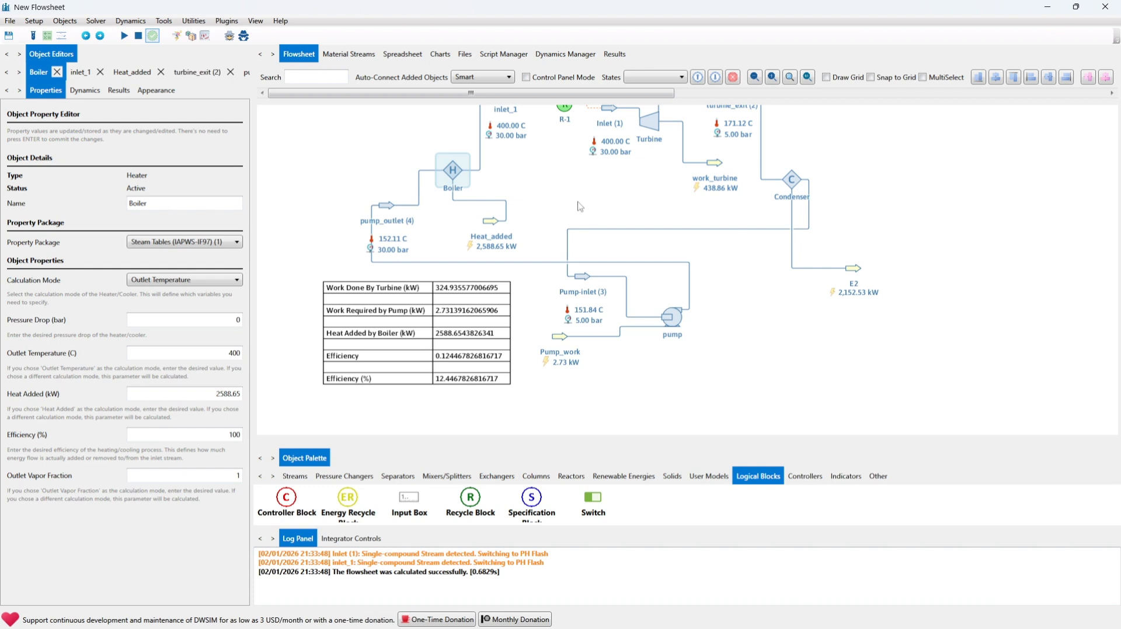
drag(557, 196, 538, 237)
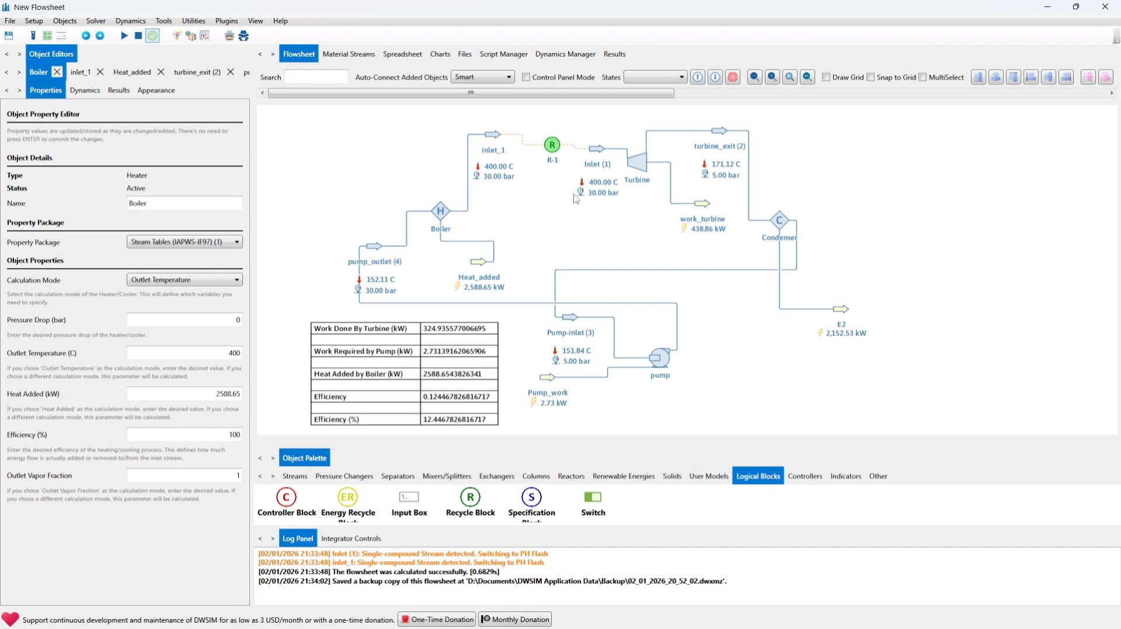
Step: Solve the flowsheet twice more to refresh the linked results table for the 400 °C boiler outlet
drag(532, 220, 535, 210)
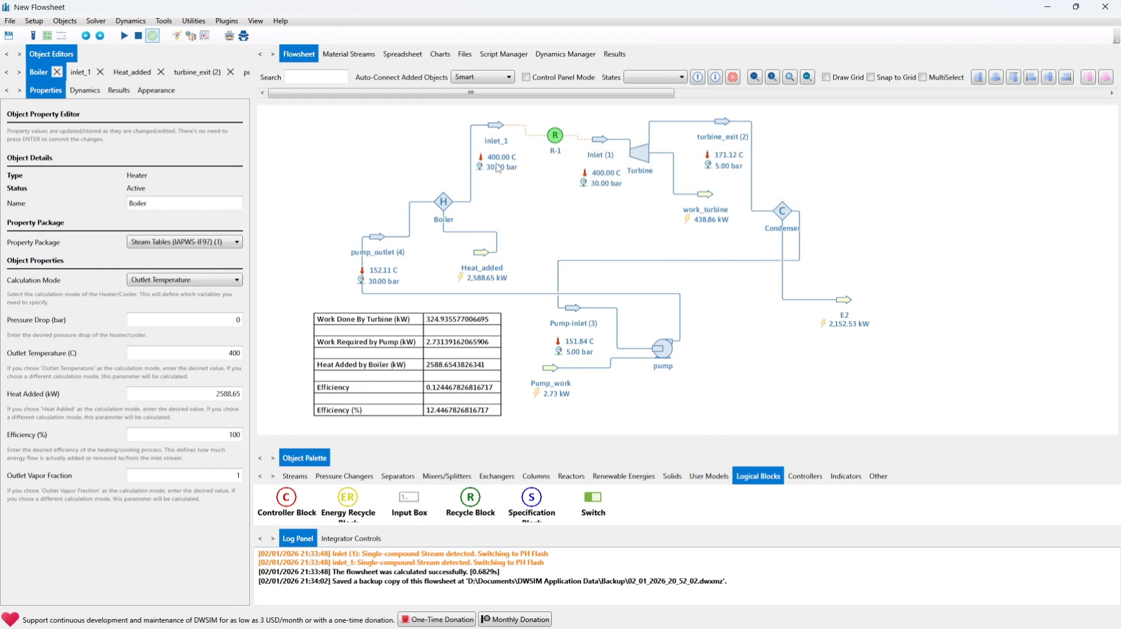
drag(538, 219, 531, 197)
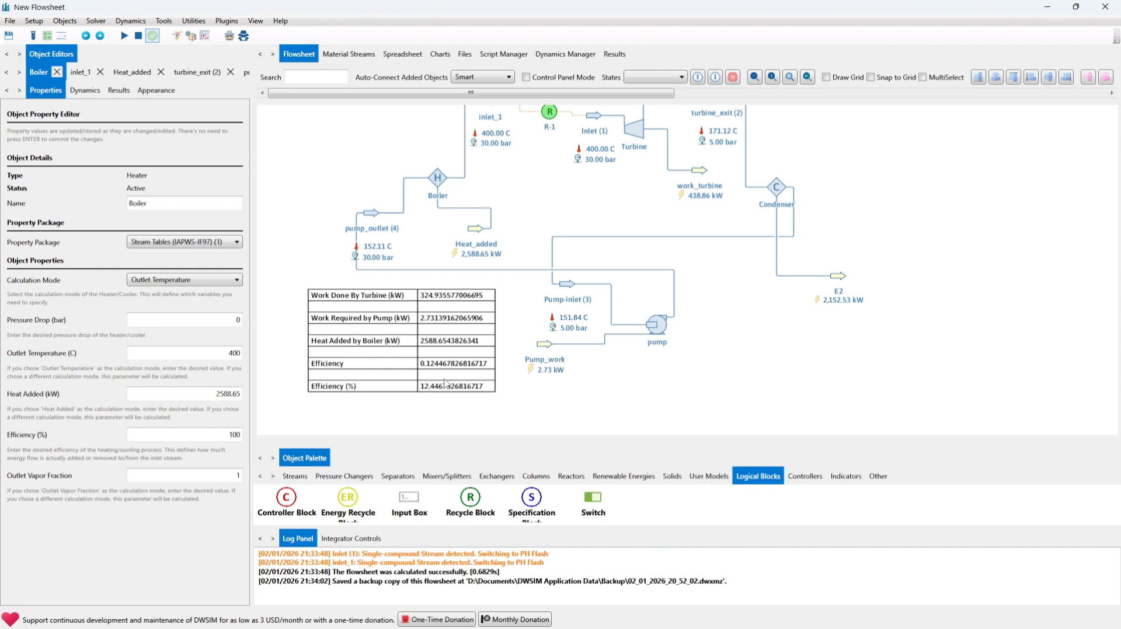
click(127, 39)
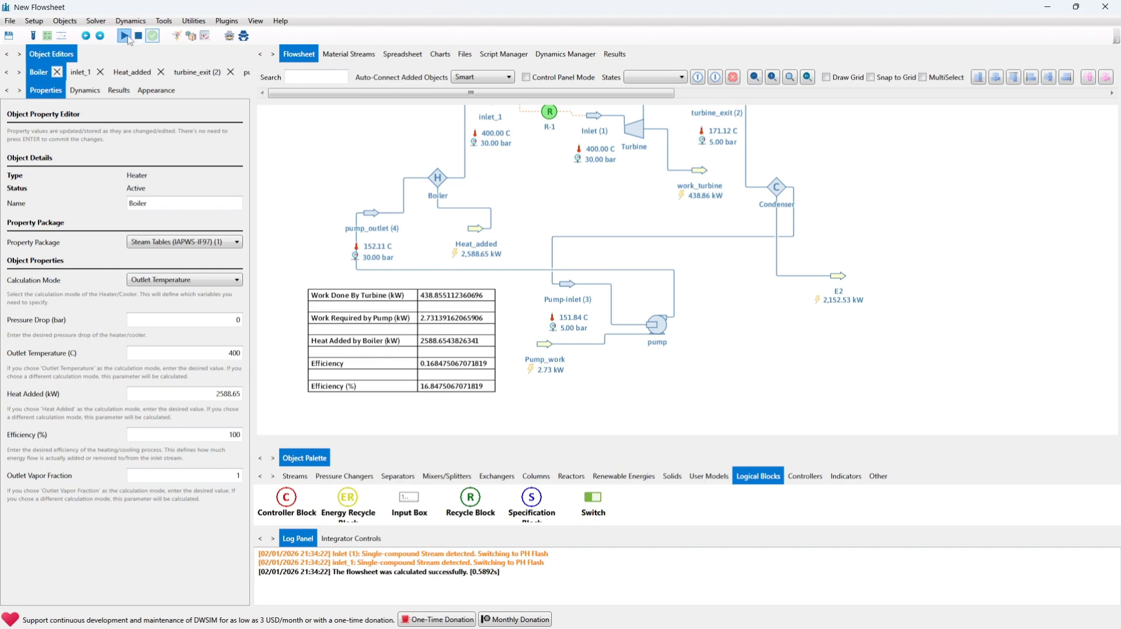
click(129, 38)
Step: Compare the spreadsheet results with the linked table on the flowsheet, re-solving the flowsheet in between
click(401, 58)
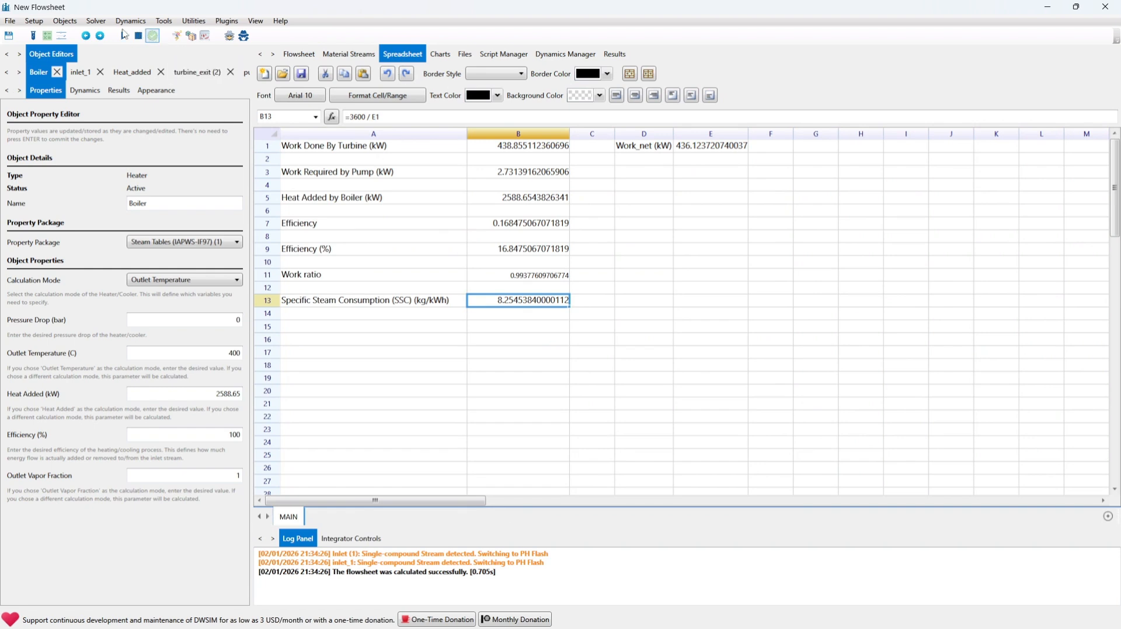
click(126, 36)
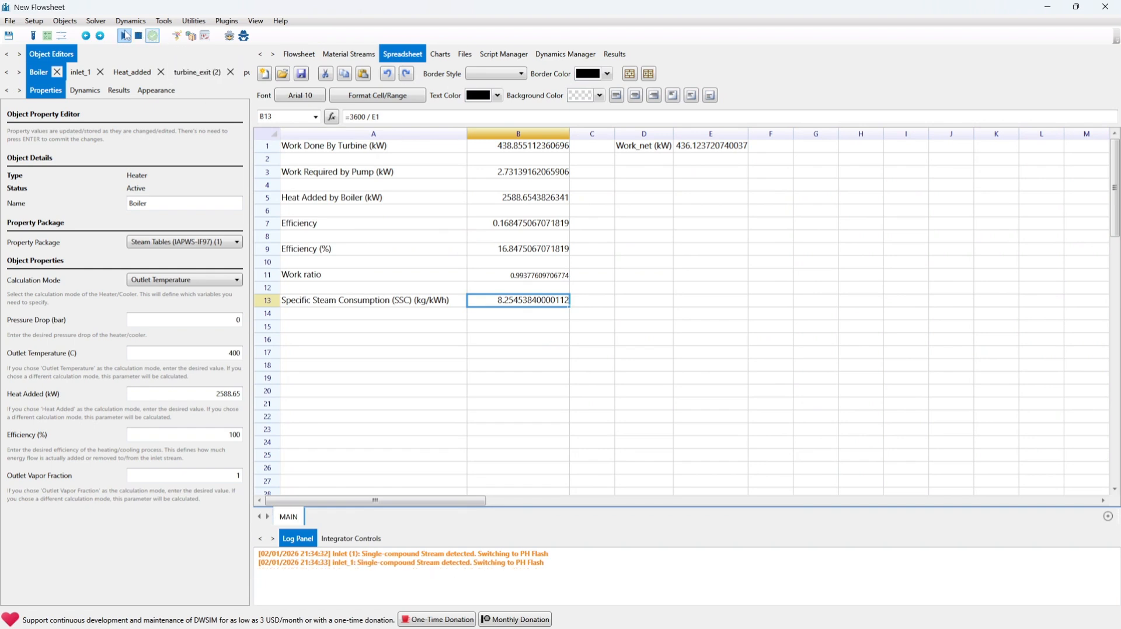
click(126, 37)
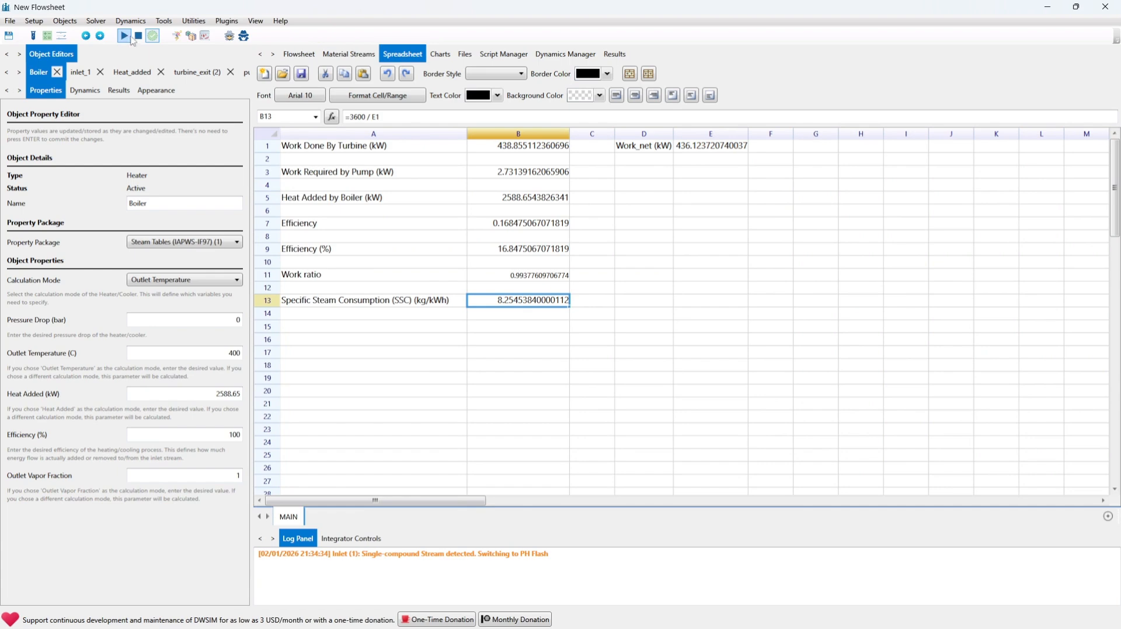
click(299, 54)
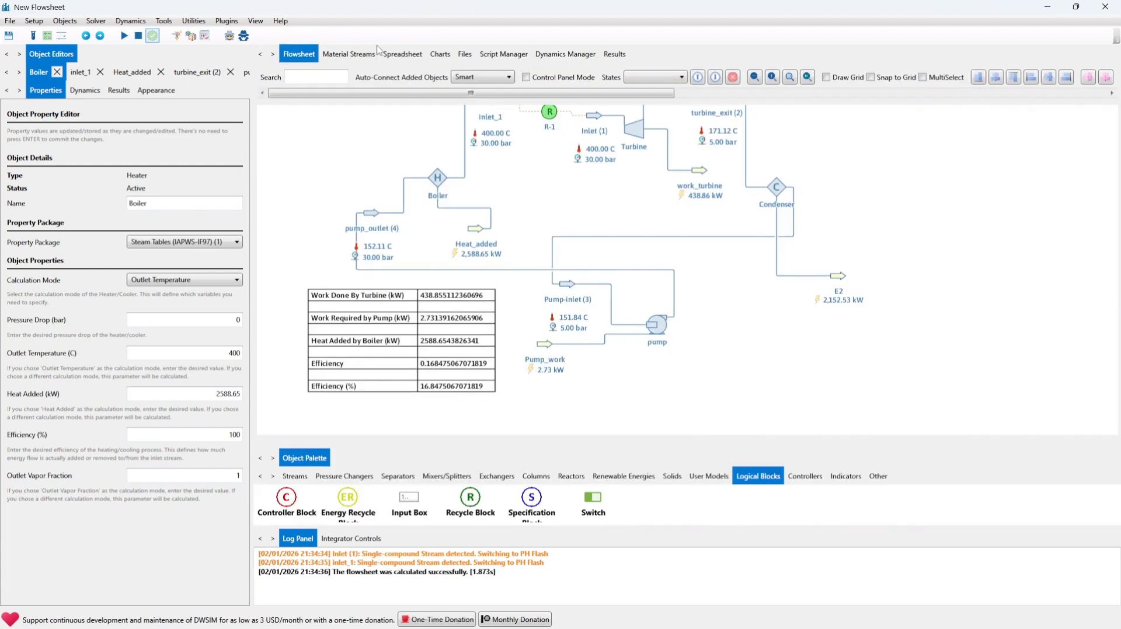
click(406, 54)
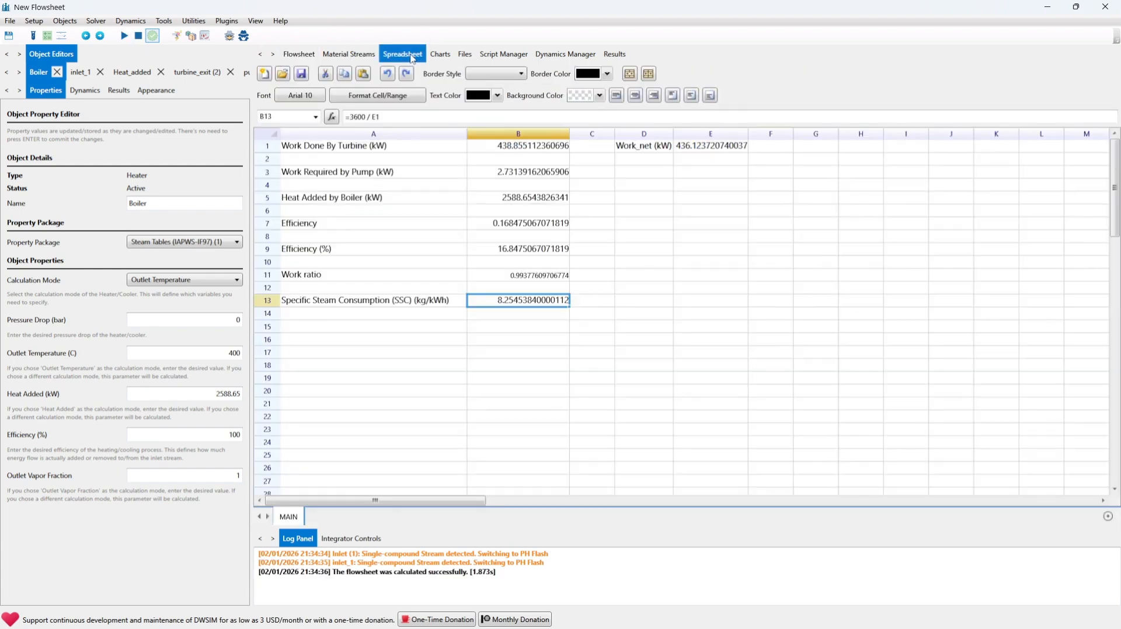
click(300, 55)
Step: Set the Boiler's outlet temperature to 360 °C and solve the flowsheet
drag(557, 233, 637, 242)
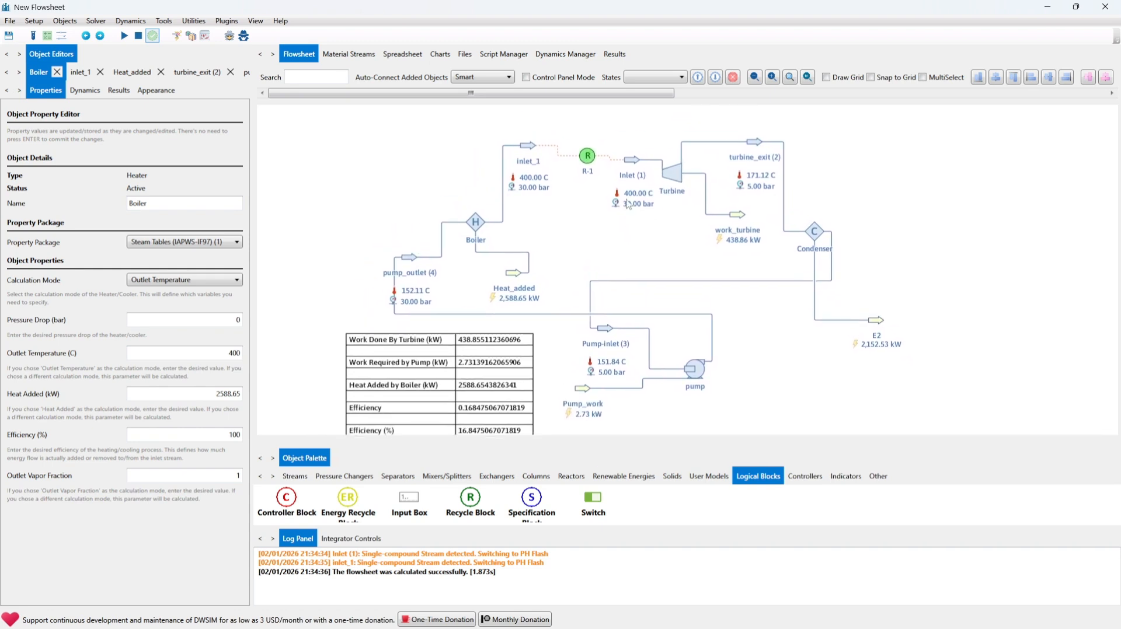
mouse_move(634, 164)
click(479, 231)
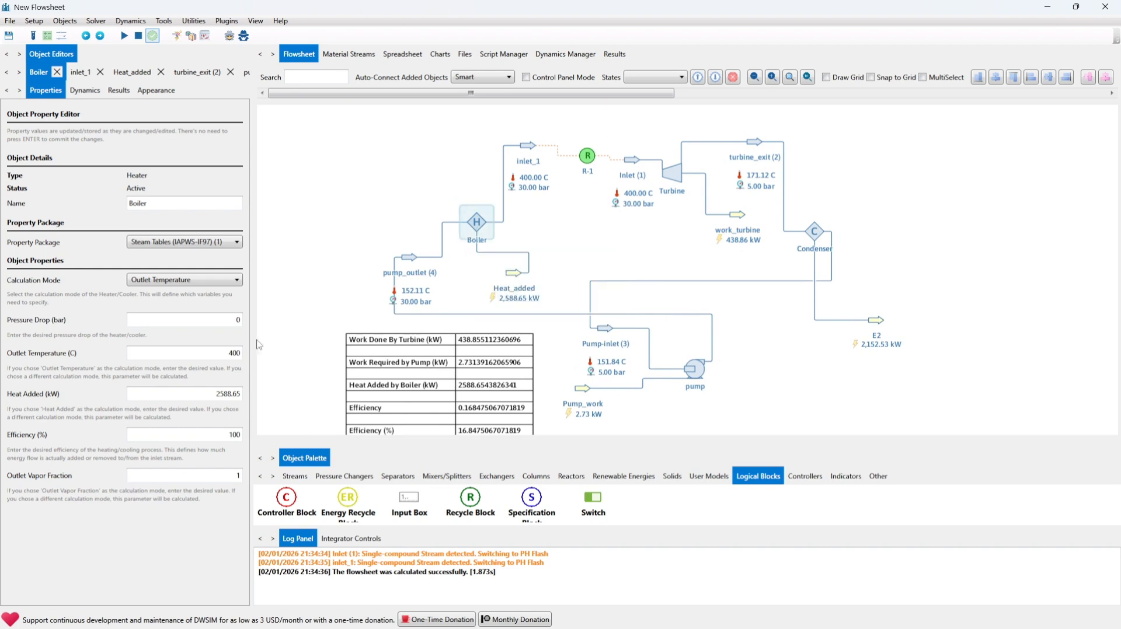
drag(212, 354, 415, 338)
text(360)
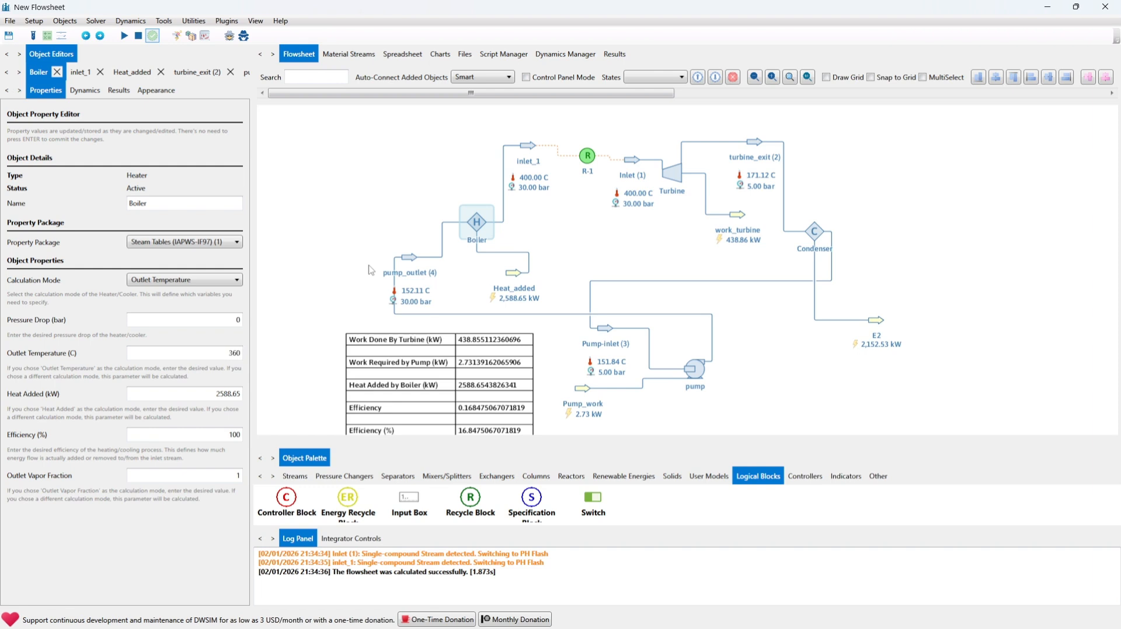
click(124, 36)
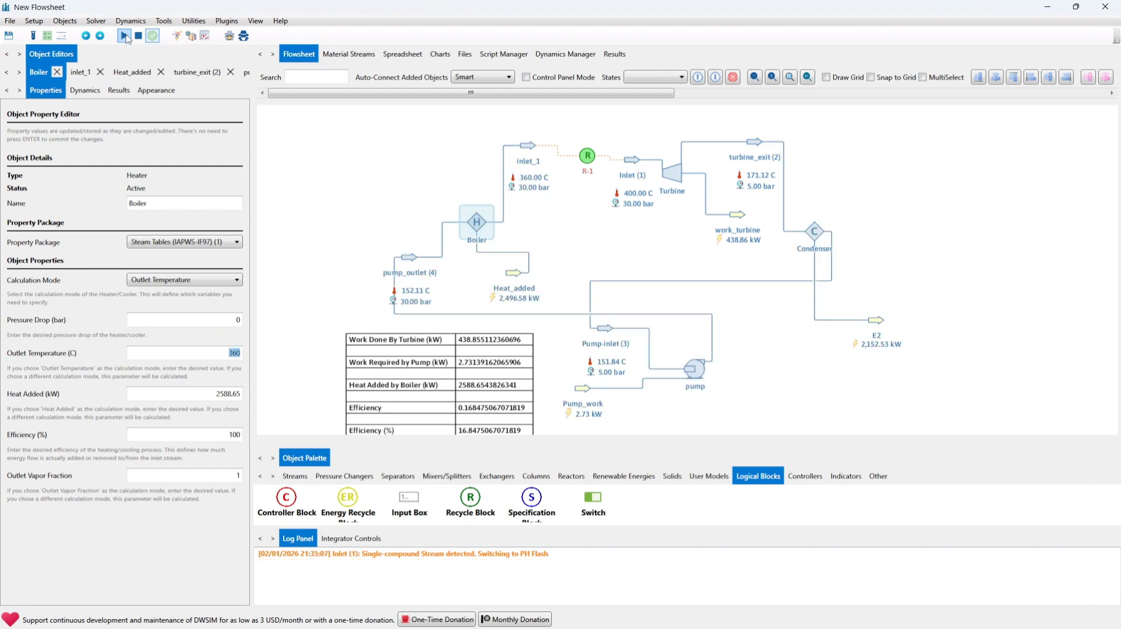
Step: Repeat the flowsheet calculation until the streams and linked results table reflect the 360 °C boiler outlet
click(125, 36)
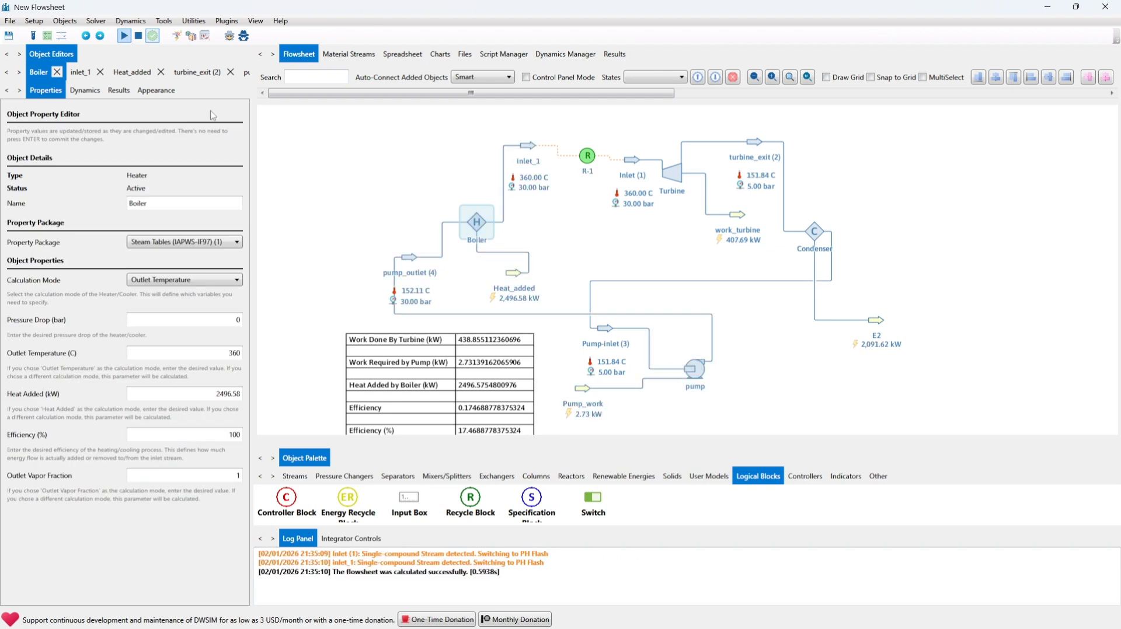
drag(296, 204, 285, 156)
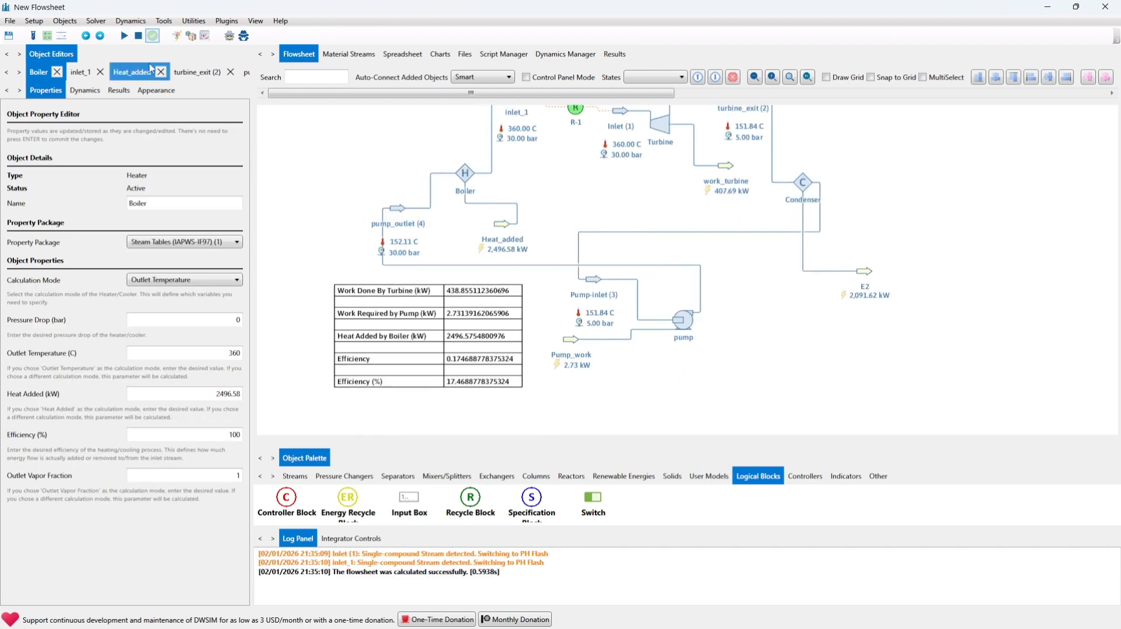
click(124, 37)
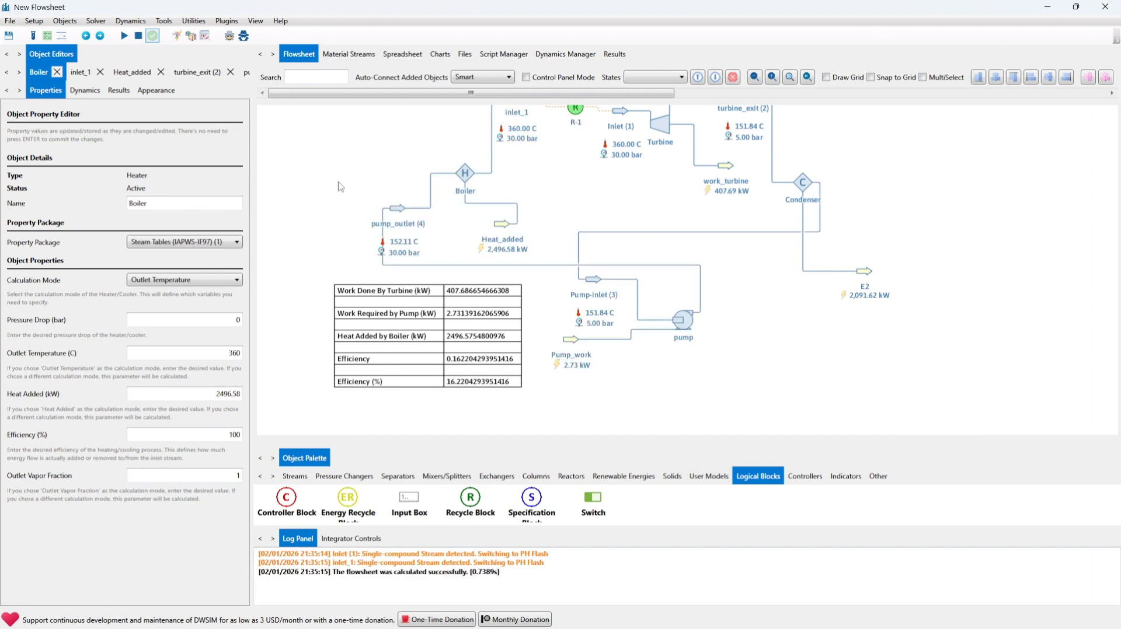
drag(342, 191, 339, 227)
click(125, 36)
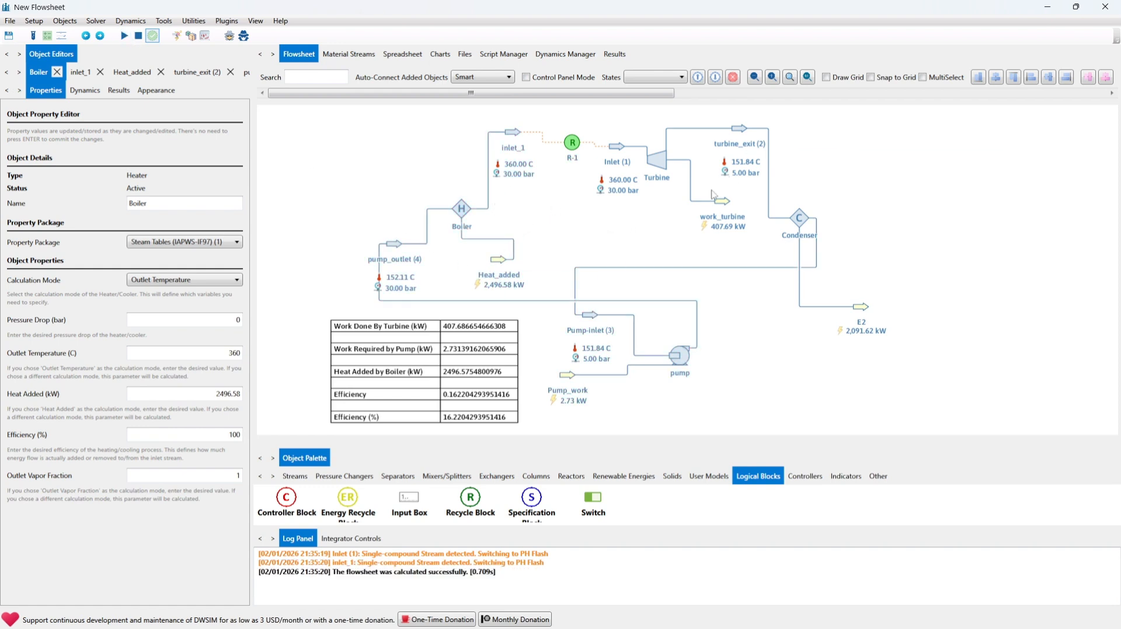
Step: Set the Turbine's outlet pressure to 1 bar, solve the flowsheet twice and review the results in the spreadsheet
click(655, 165)
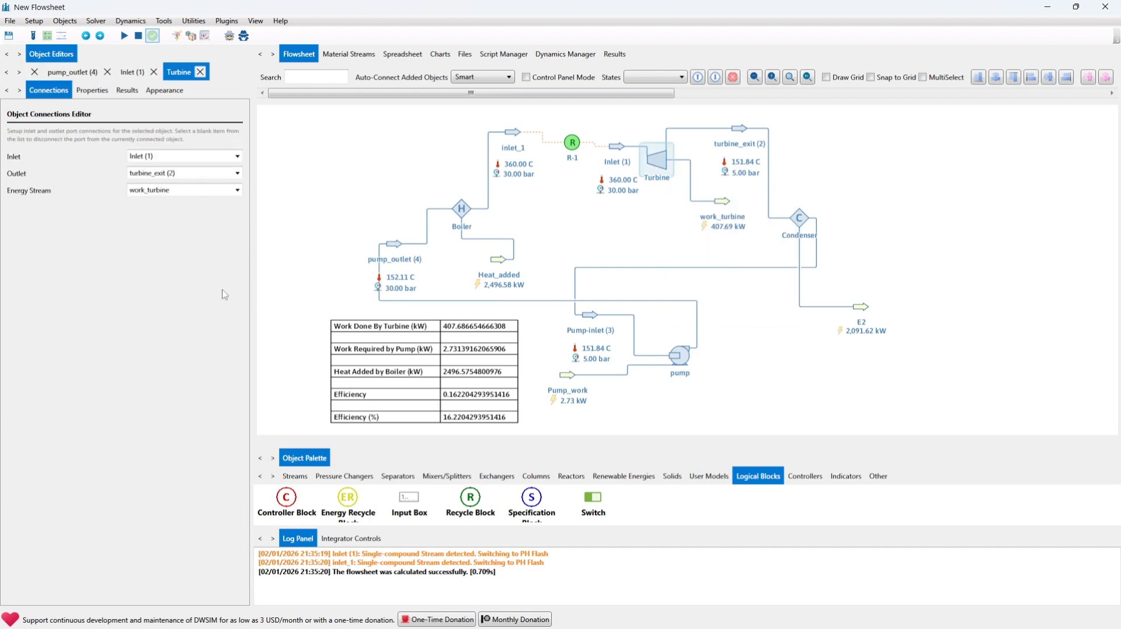
click(94, 91)
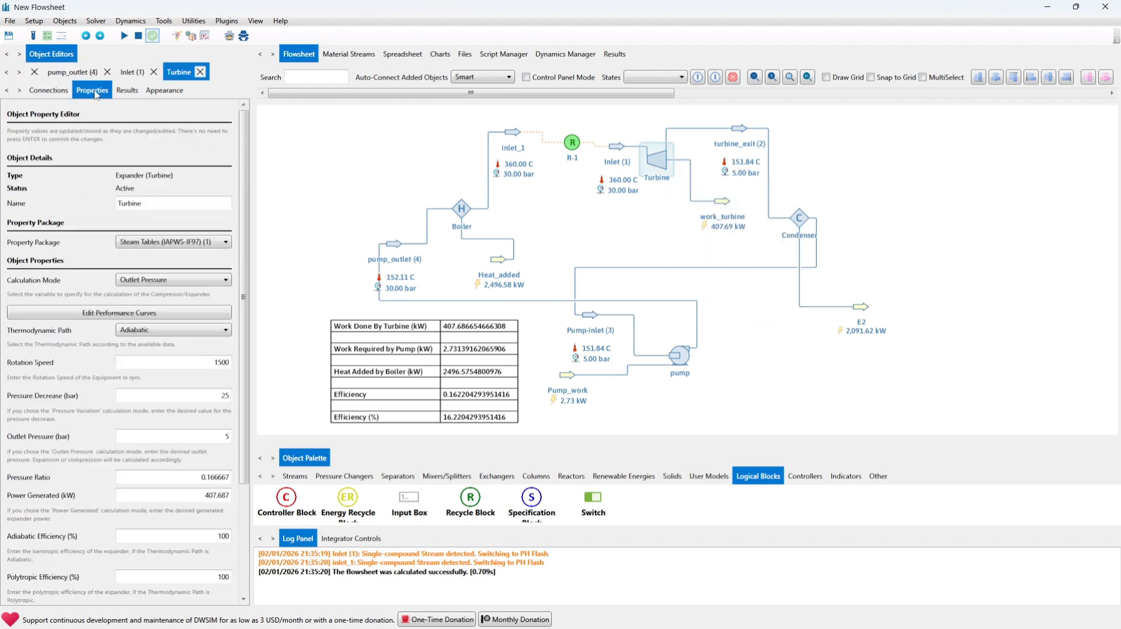
double_click(199, 437)
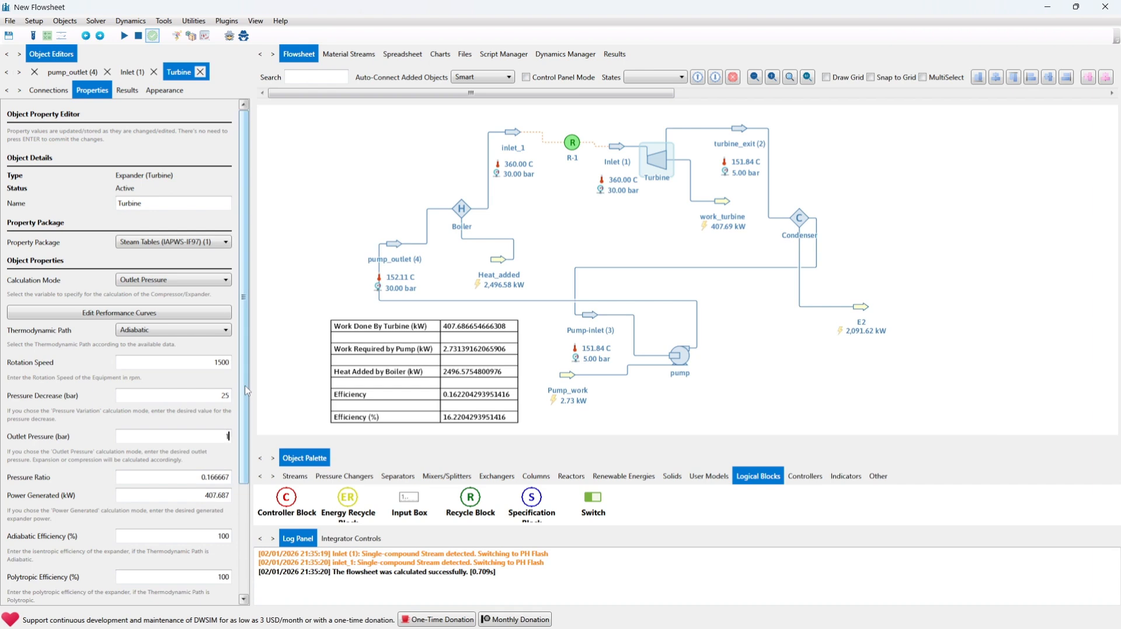
click(123, 37)
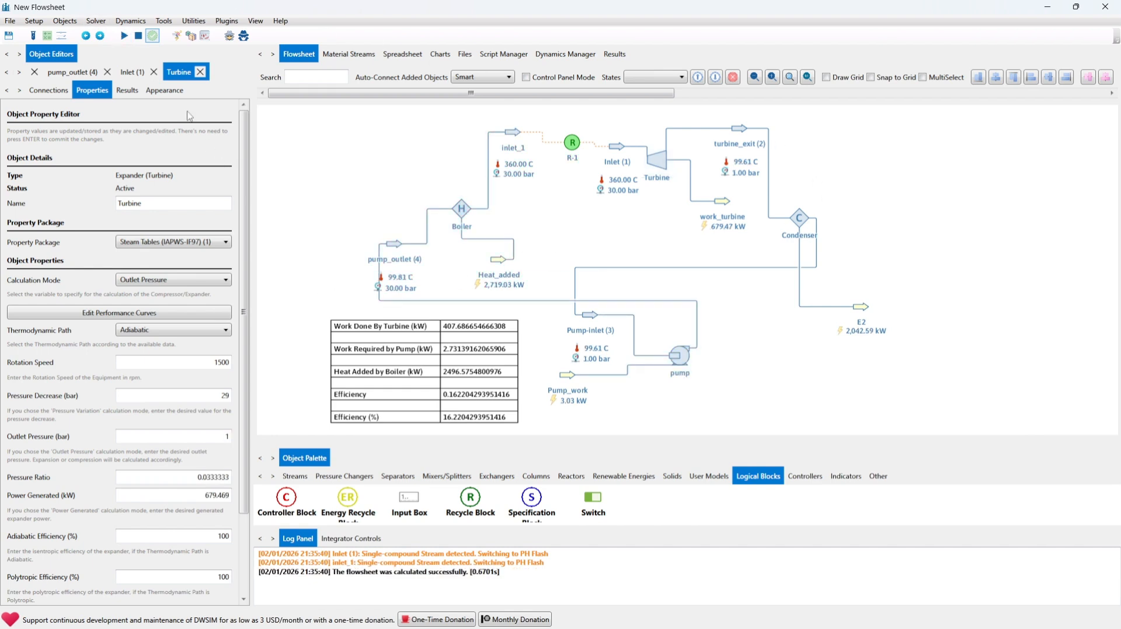
click(122, 36)
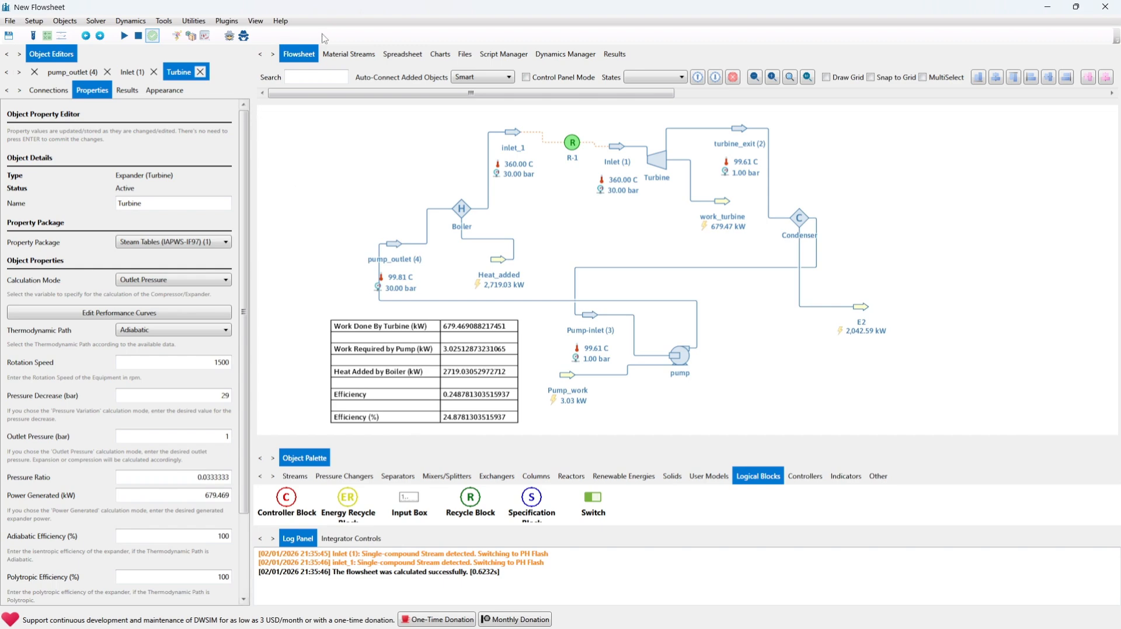
click(401, 54)
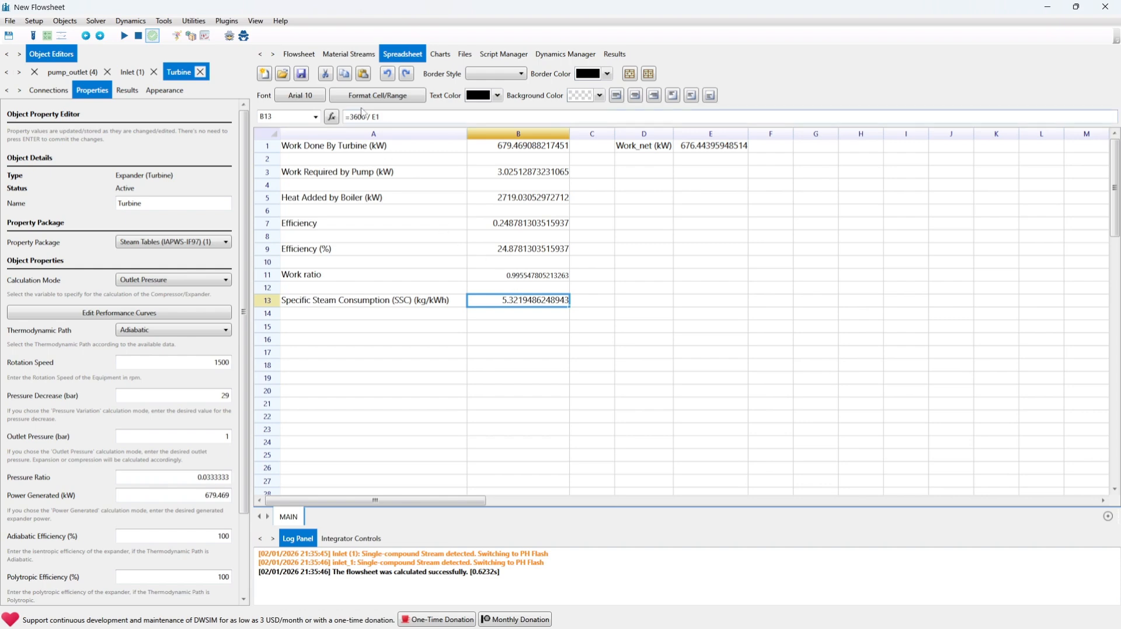
Step: Open the linked results table's cell range setting and select the filled cells A1:E13 in the spreadsheet
click(299, 54)
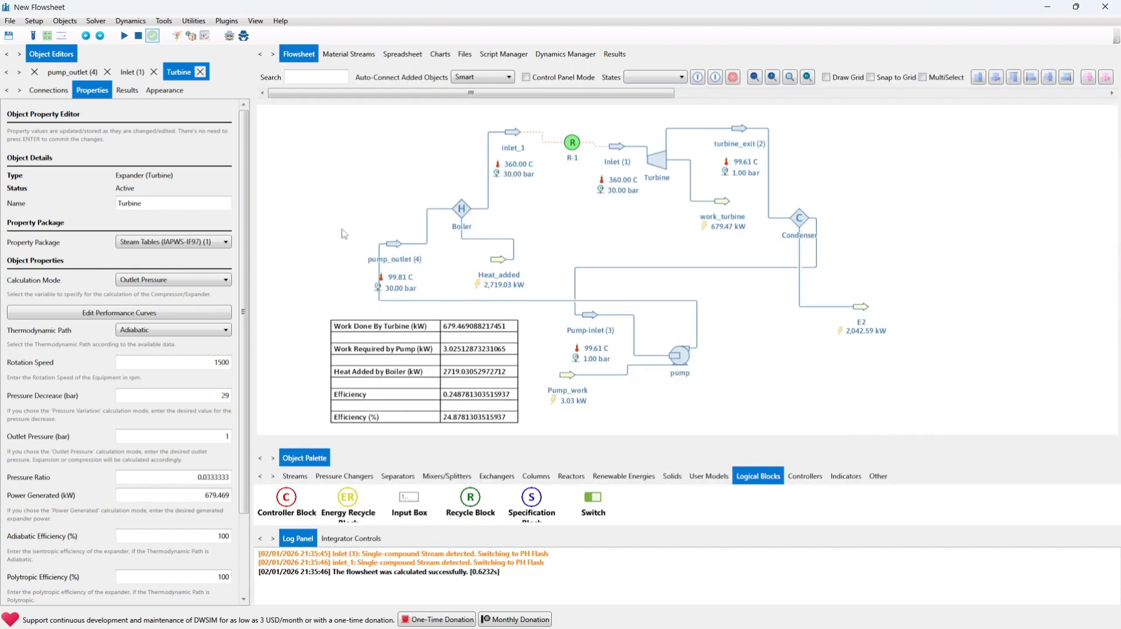
scroll(346, 235, down, 1)
click(376, 338)
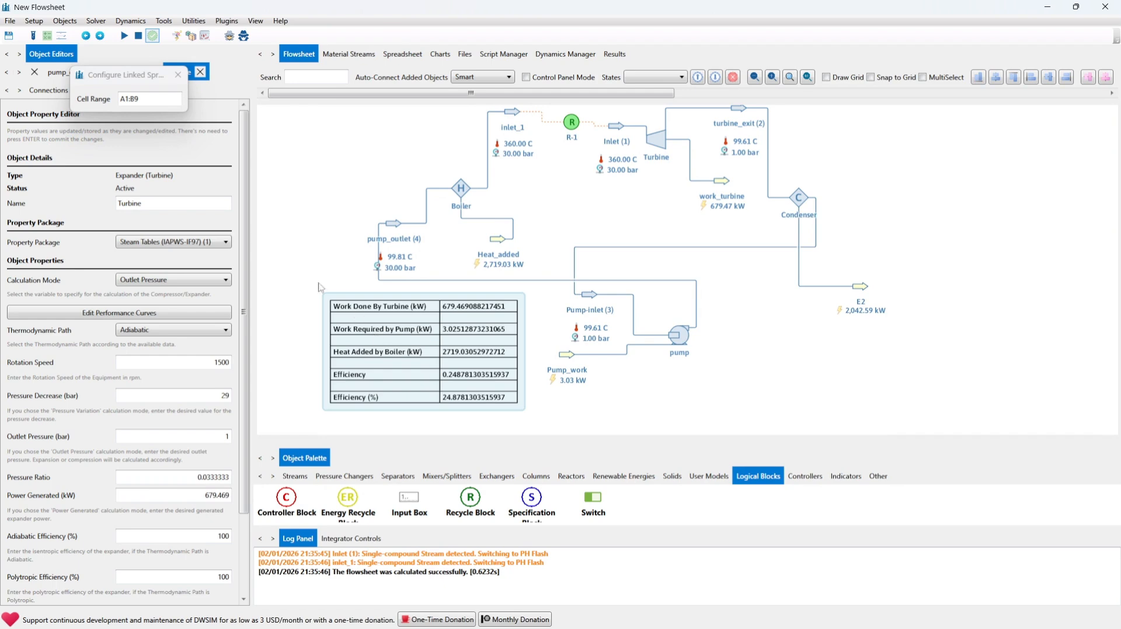
click(340, 58)
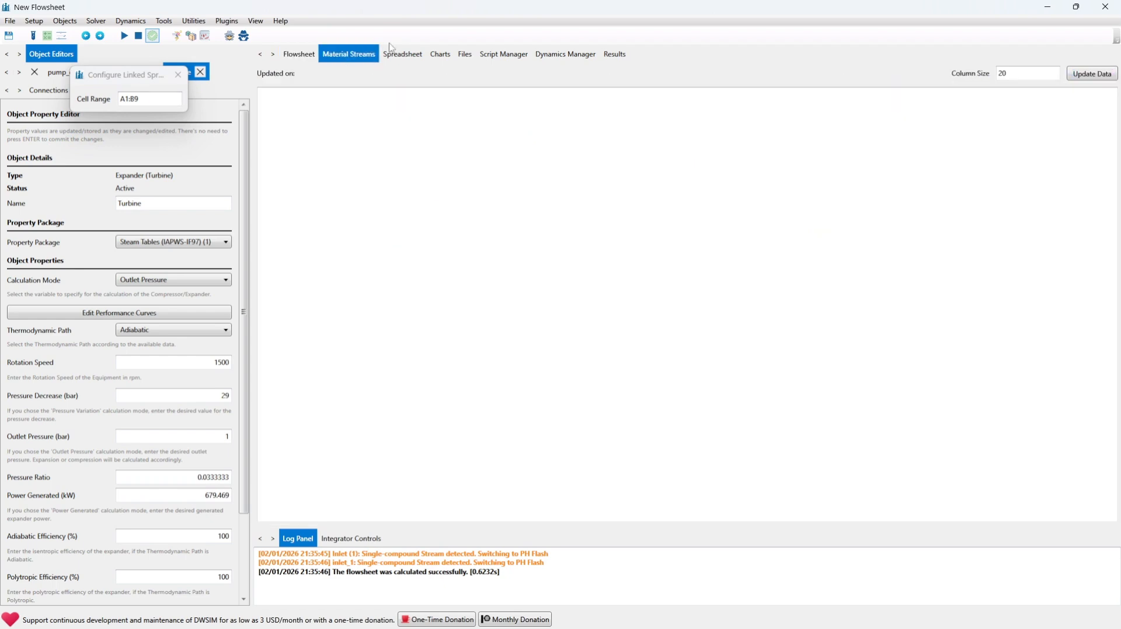
click(402, 54)
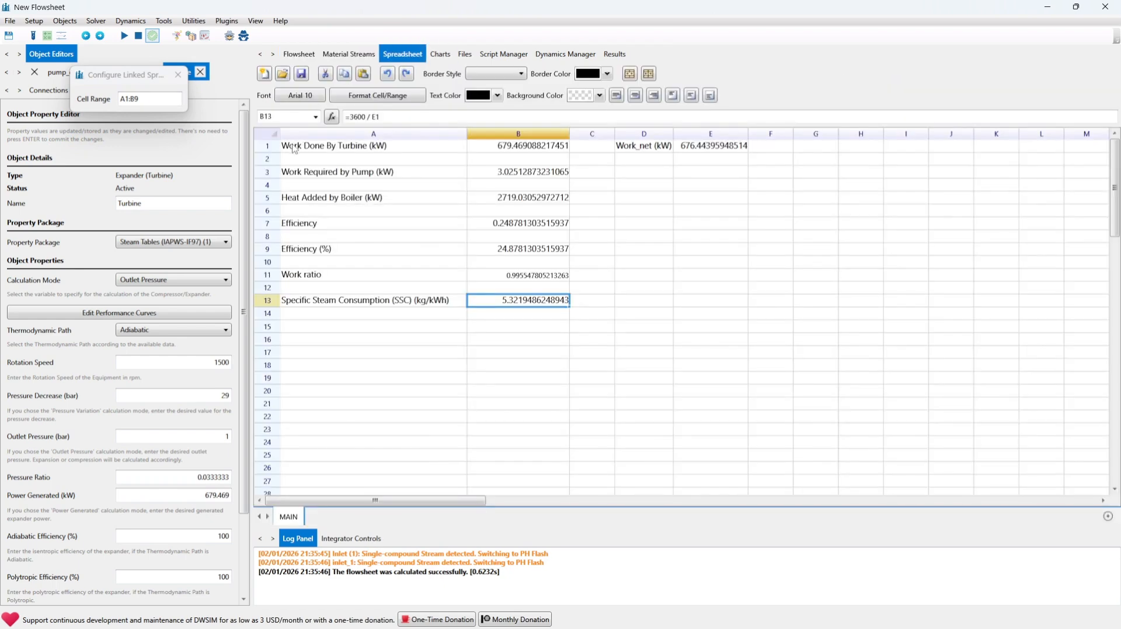
drag(293, 149, 731, 312)
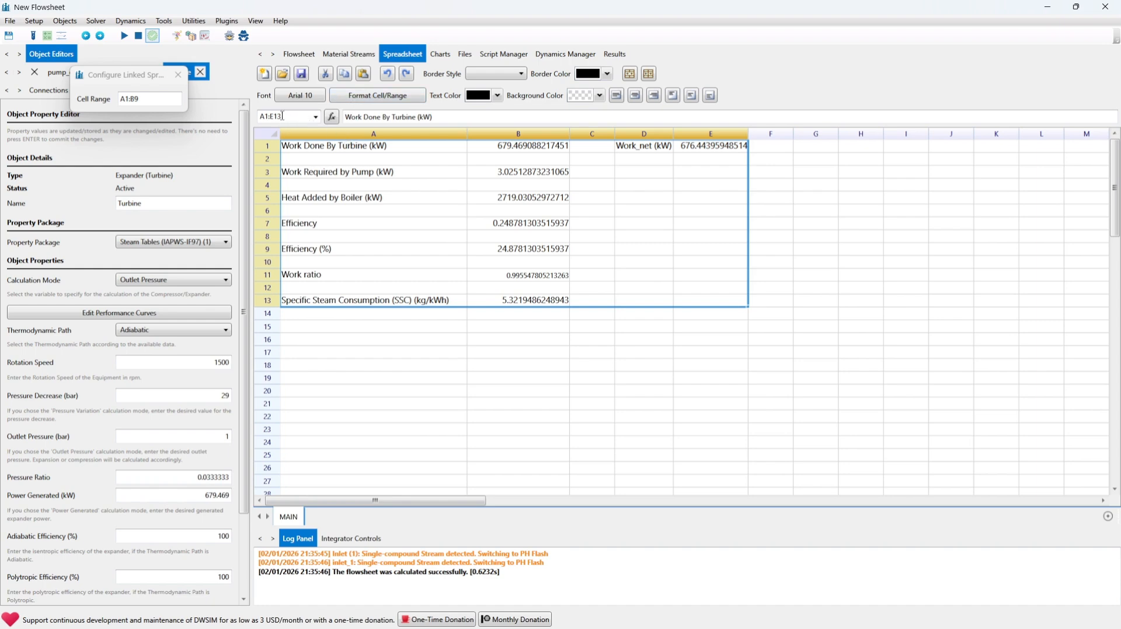
Step: Set the linked table's cell range to A1:E13, solve the flowsheet and close the table settings
click(298, 54)
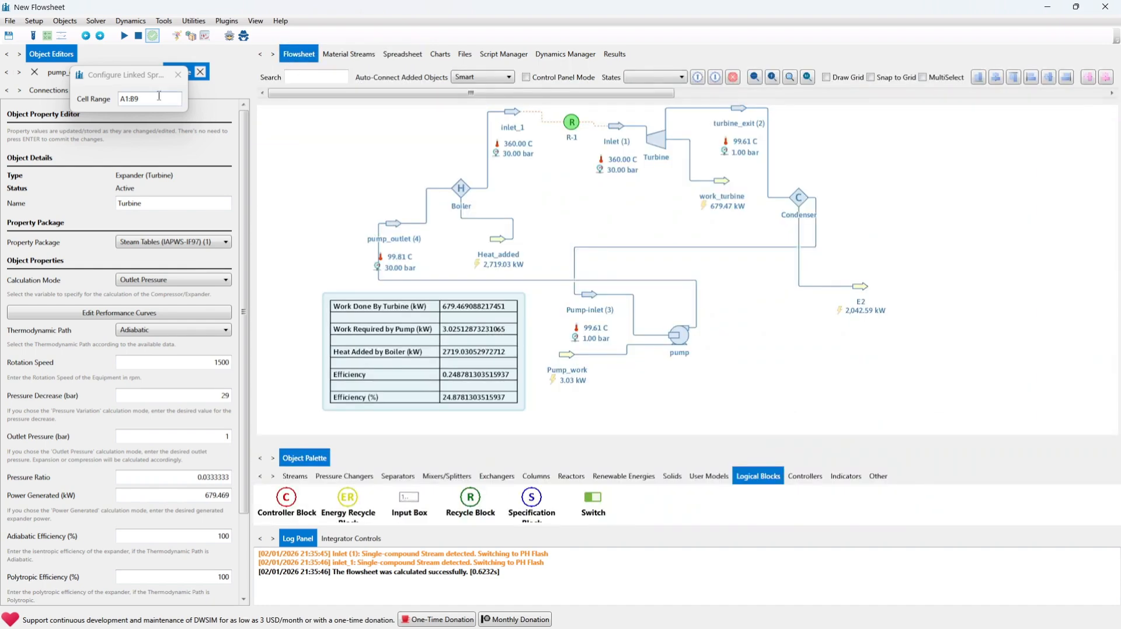
drag(143, 99, 89, 101)
key(BackSpace)
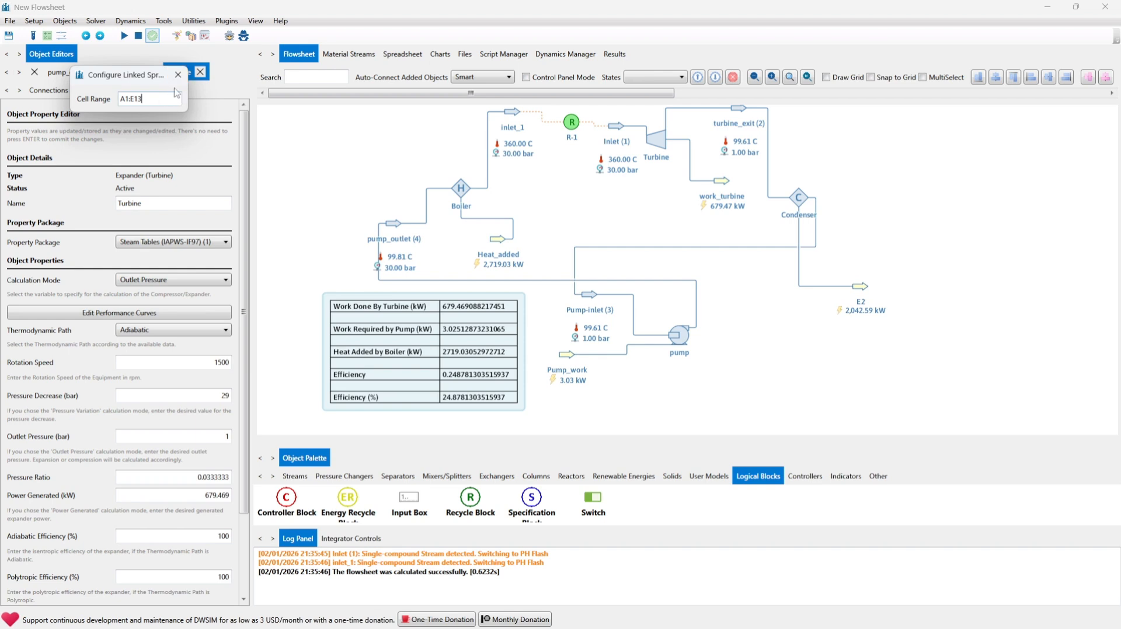
click(125, 36)
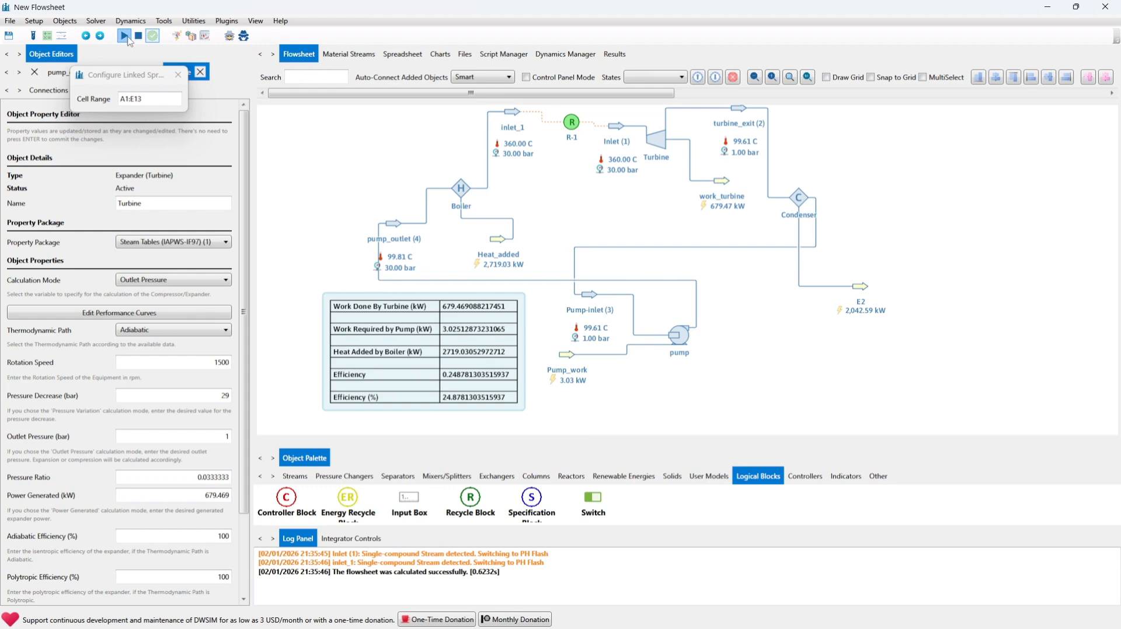
click(178, 74)
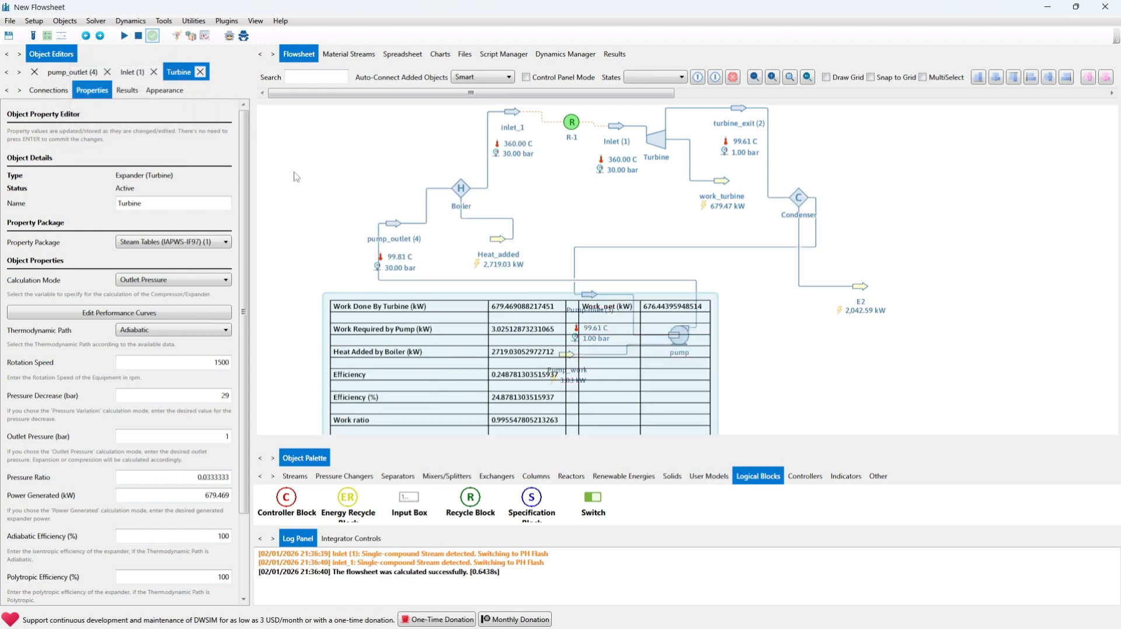
Step: Move the enlarged results table below the pump, clear of the process objects, and solve the flowsheet again
drag(367, 268, 302, 167)
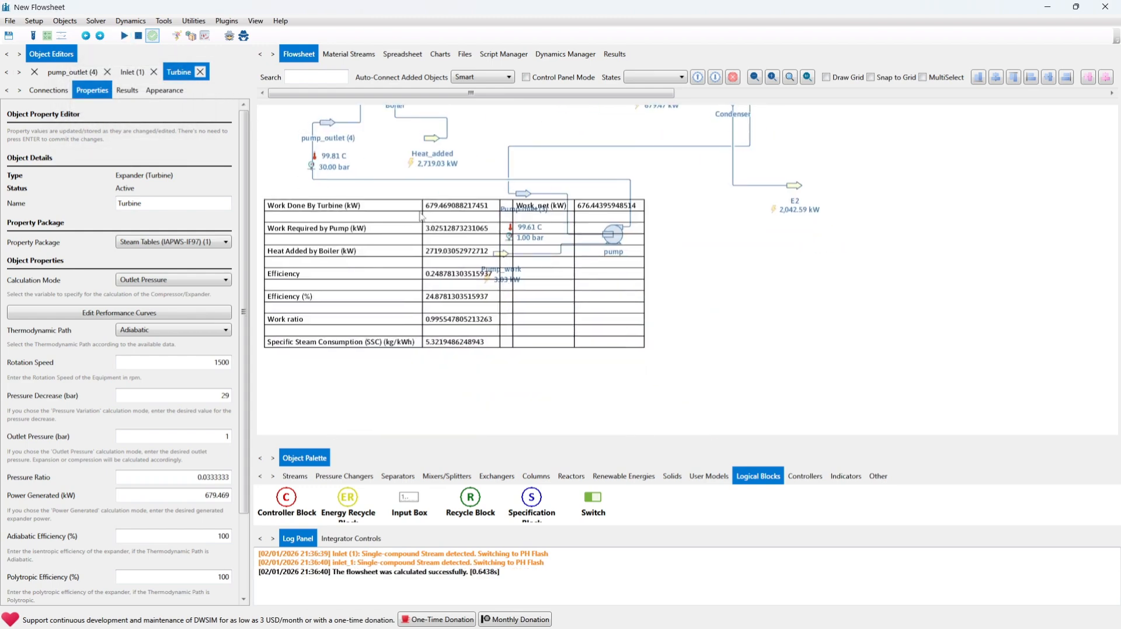
drag(421, 216, 533, 308)
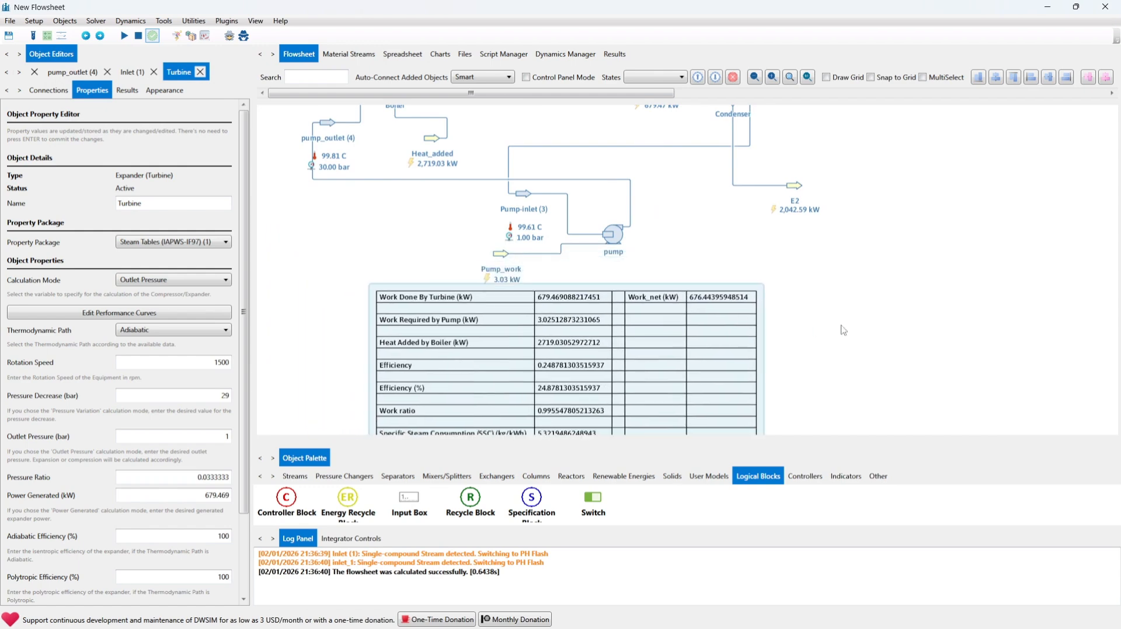
drag(914, 321, 903, 232)
drag(566, 211, 589, 219)
drag(542, 397, 539, 397)
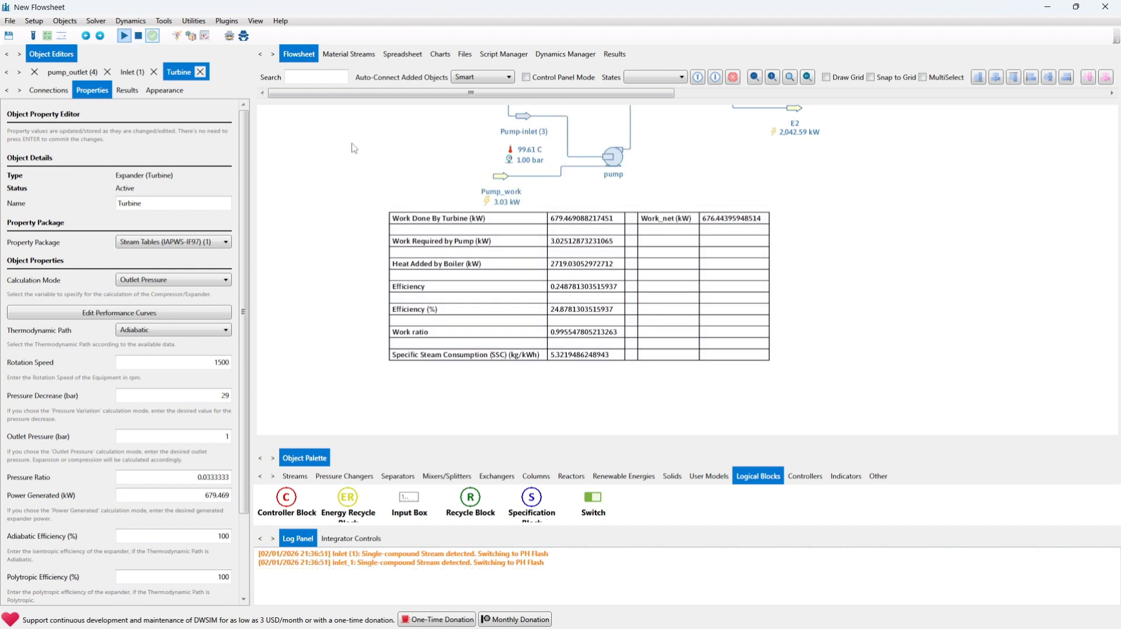
drag(352, 145, 337, 203)
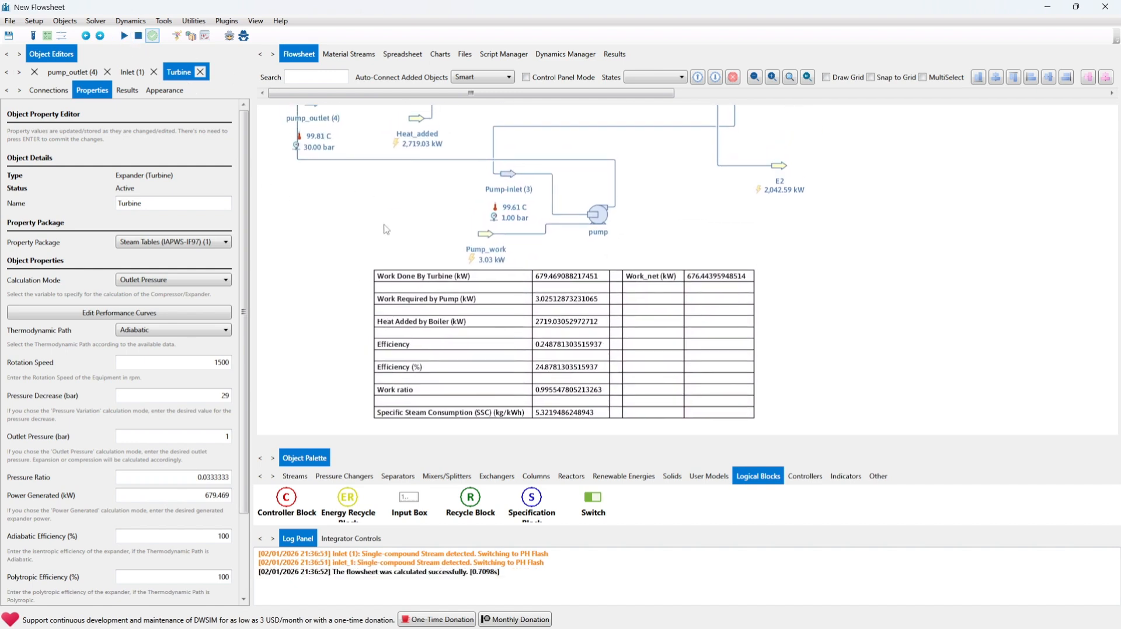
Step: Review the flowsheet's stream conditions, the linked results table, the turbine_exit (2) stream's results report and the spreadsheet
drag(397, 249, 395, 212)
scroll(470, 206, up, 5)
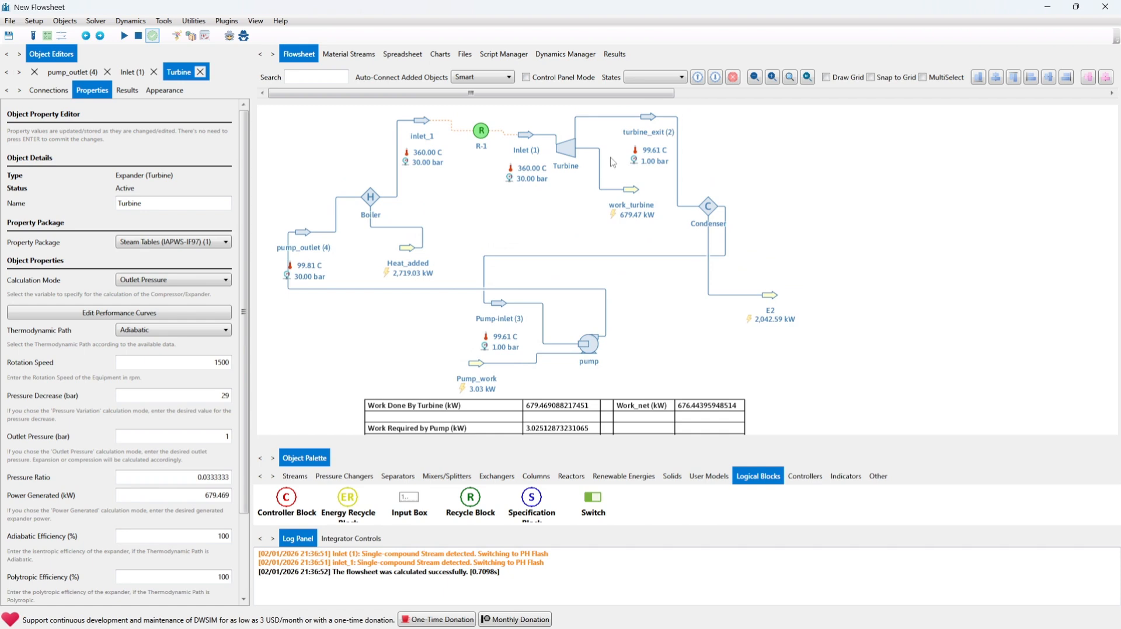
scroll(563, 199, down, 1)
drag(555, 191, 573, 179)
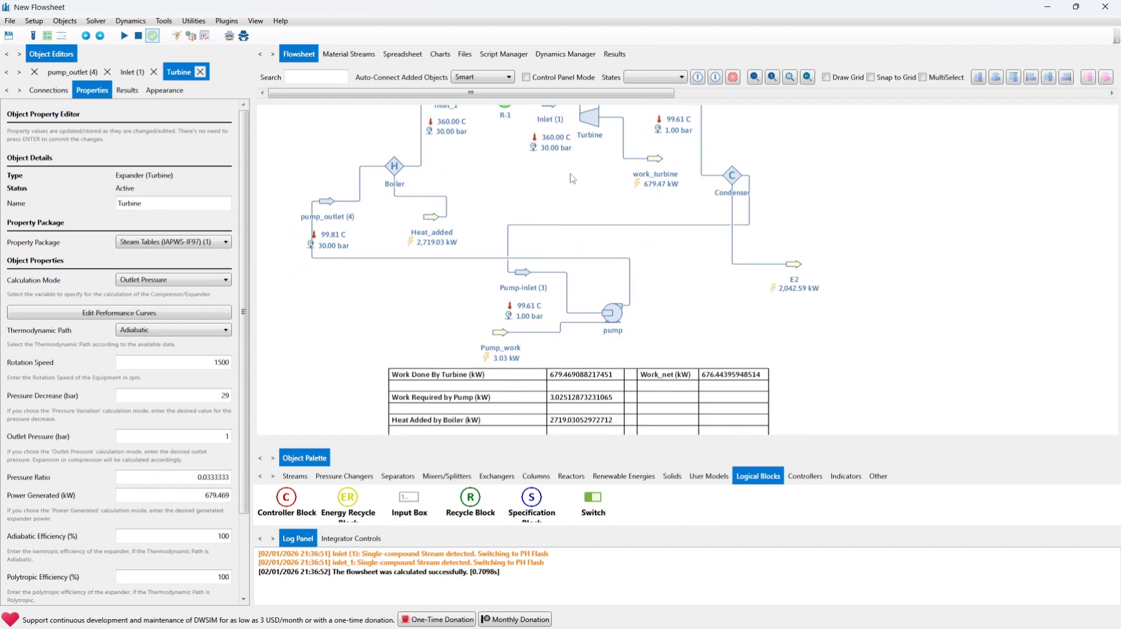
scroll(544, 190, up, 1)
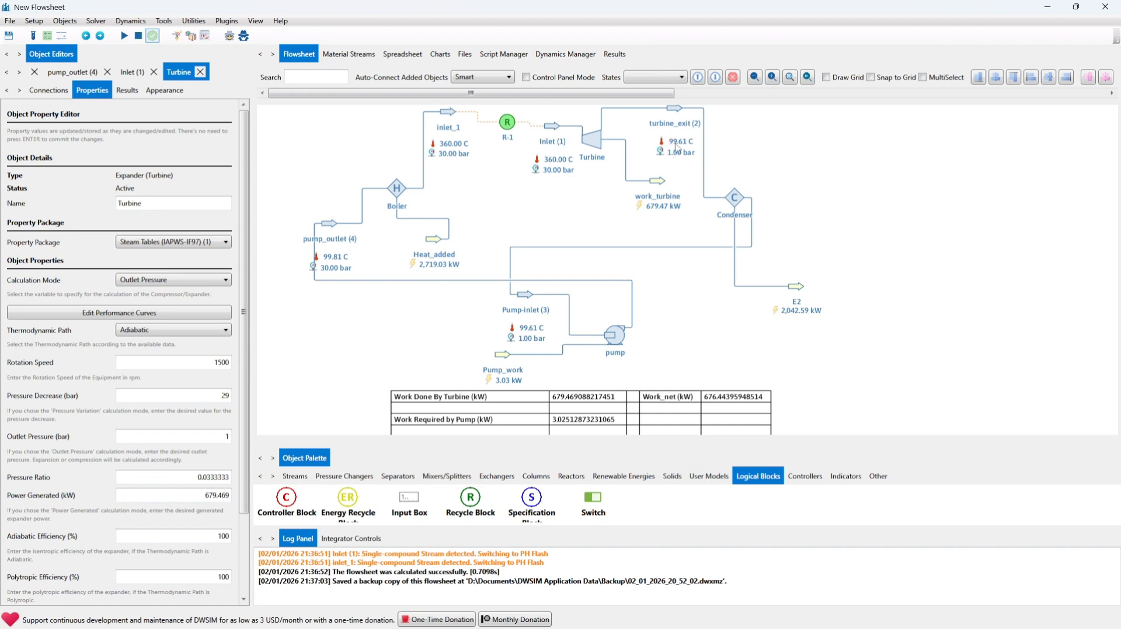
drag(612, 192, 638, 168)
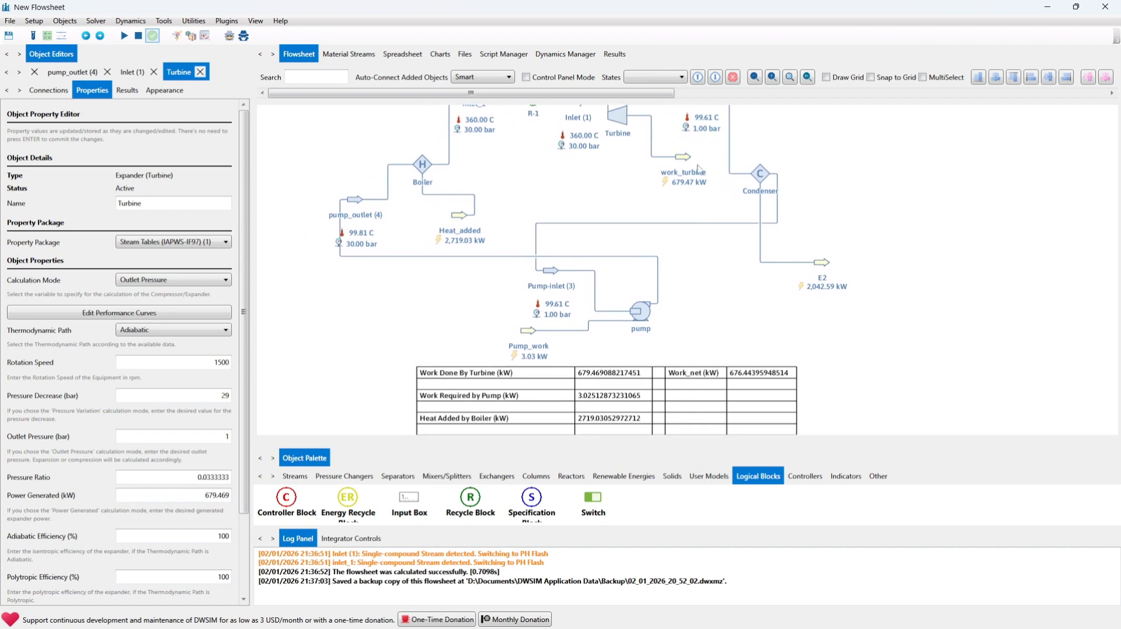
drag(687, 117, 697, 144)
mouse_move(706, 117)
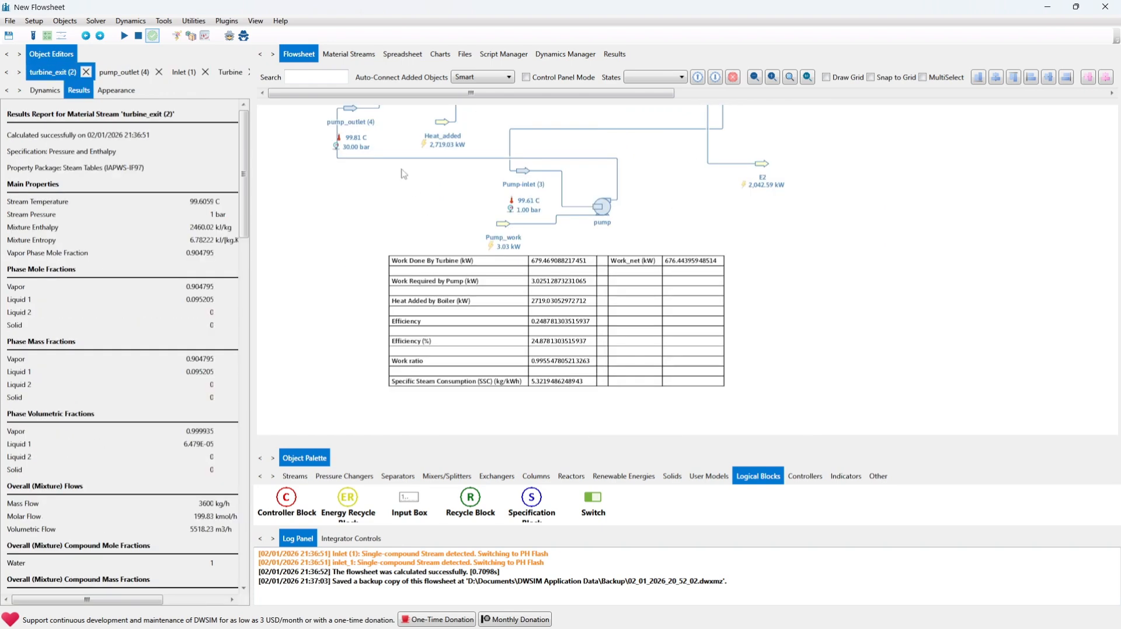
click(400, 58)
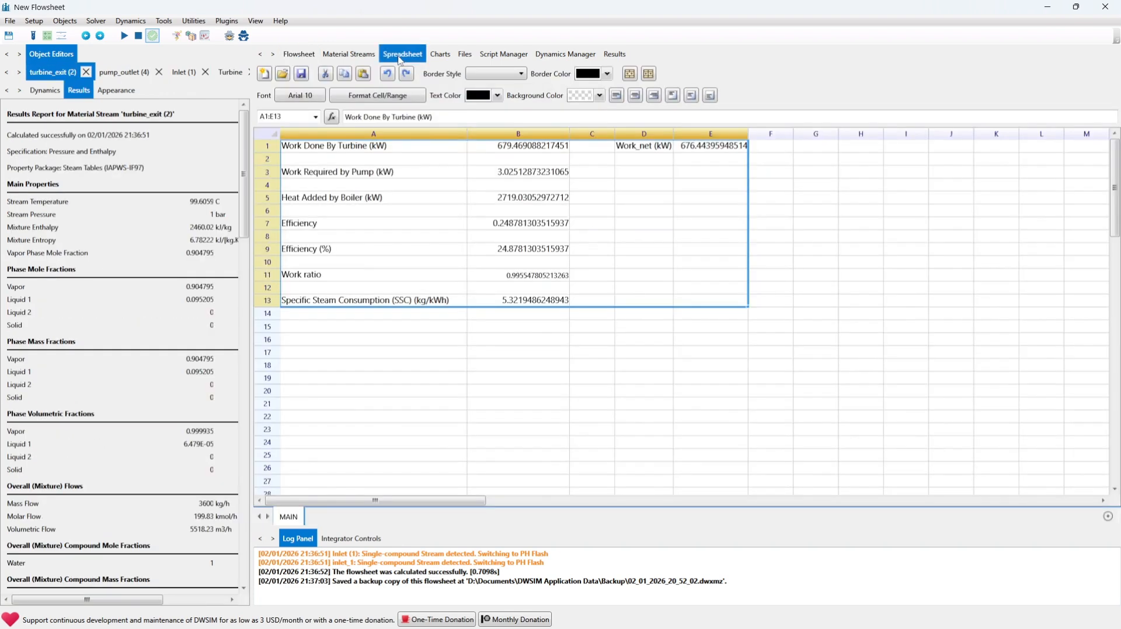
click(300, 55)
Step: Set the Turbine's outlet pressure to 5 bar, solve the flowsheet and shift the results table slightly below the pump
drag(412, 217, 415, 318)
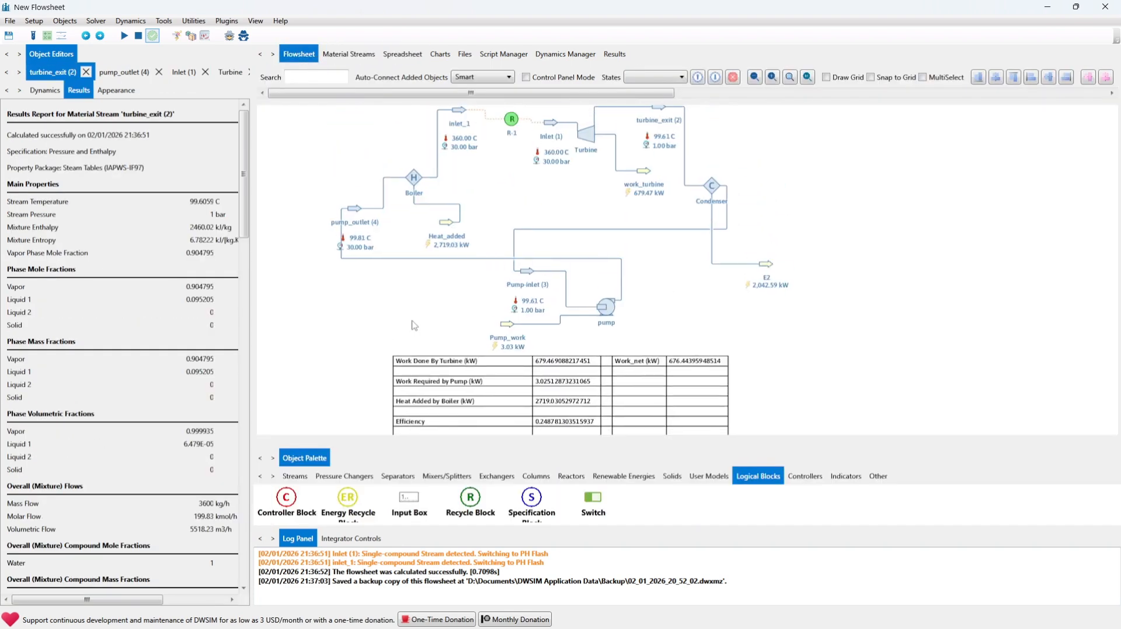
click(584, 133)
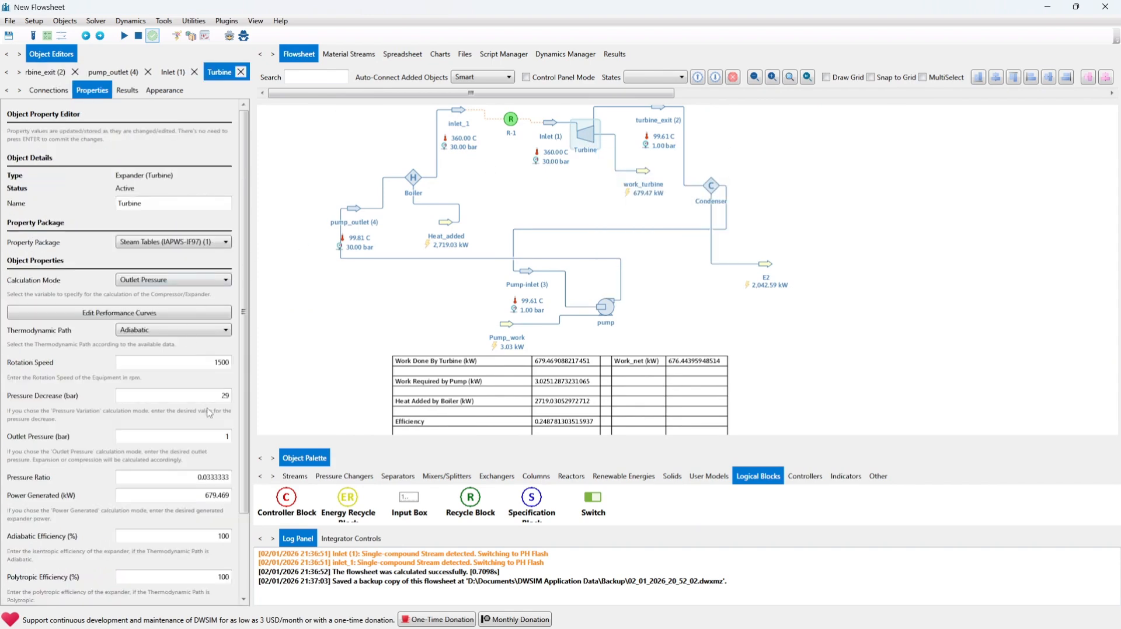
double_click(226, 436)
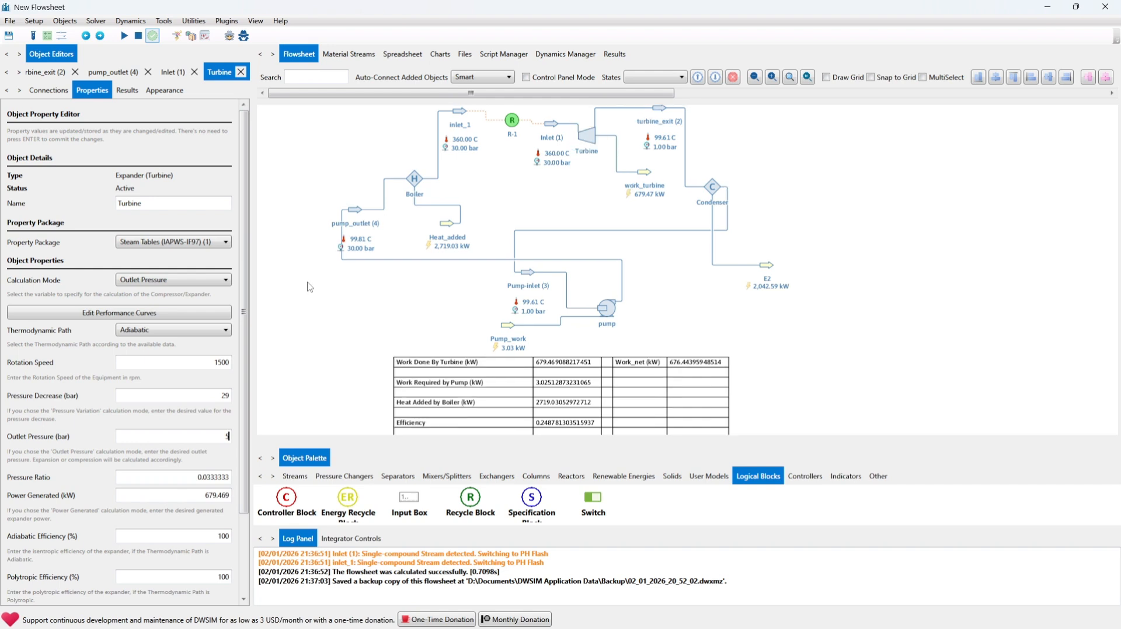
click(124, 37)
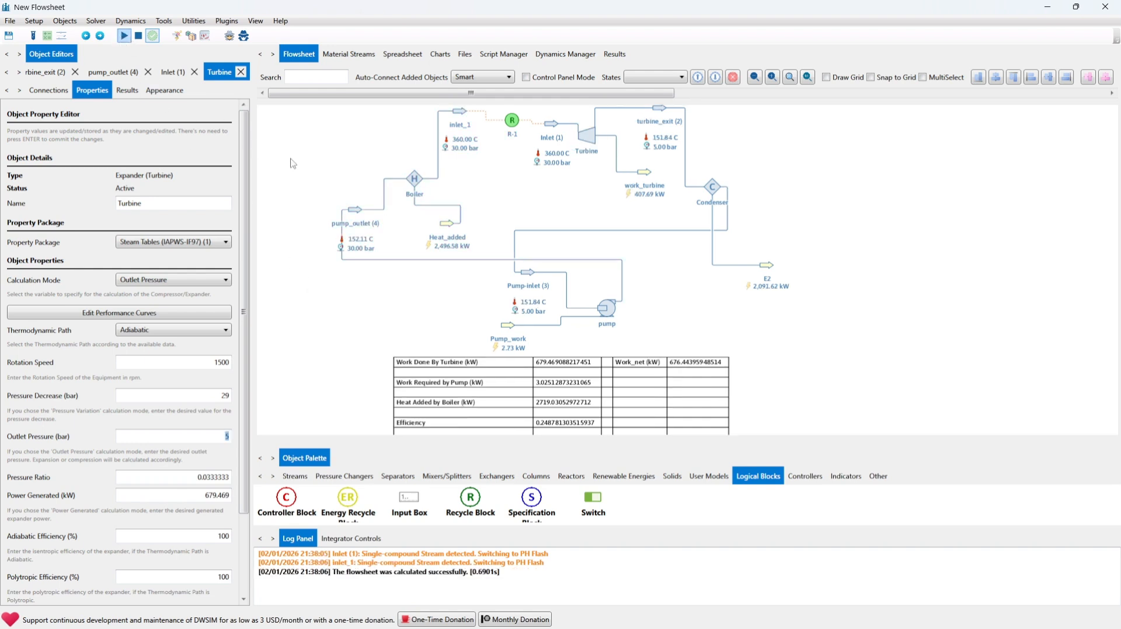
scroll(295, 169, down, 5)
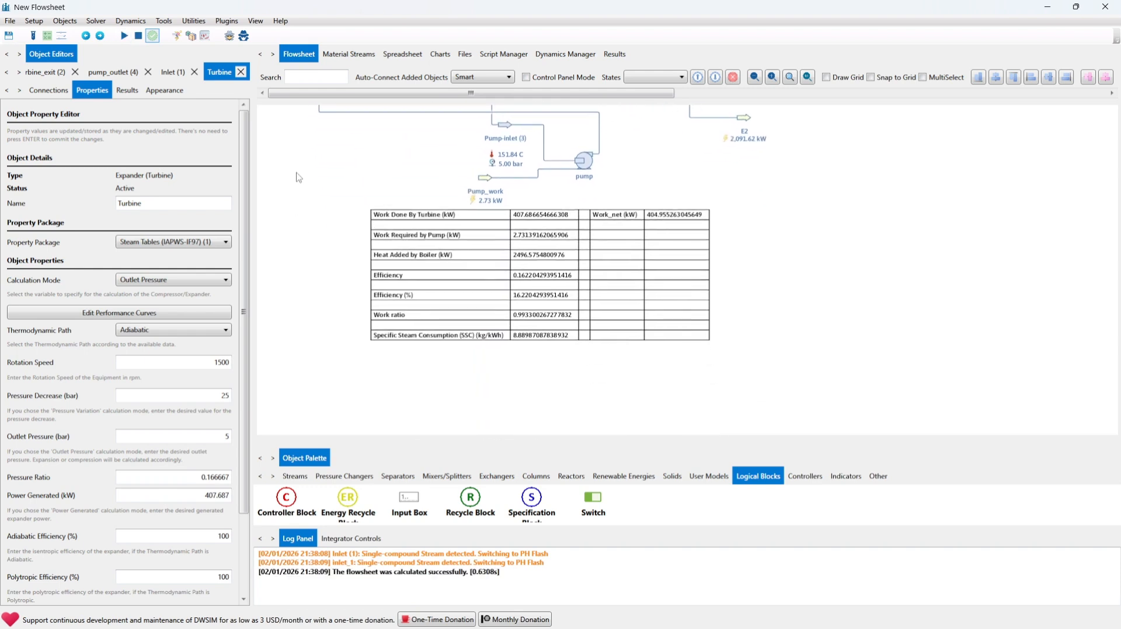
scroll(543, 310, up, 1)
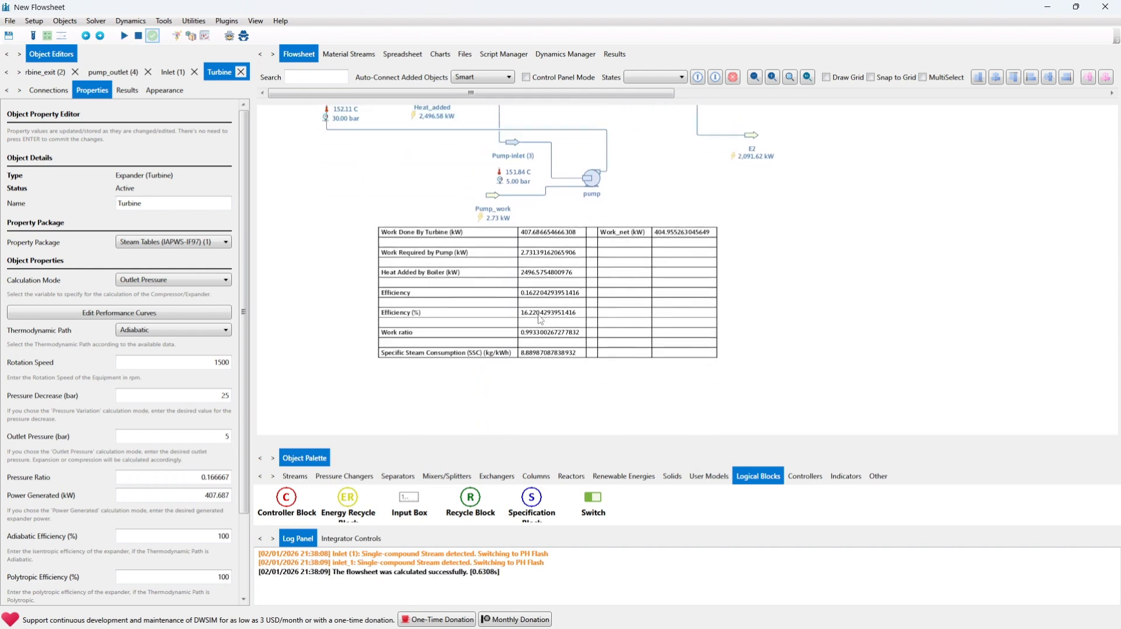
drag(525, 237, 503, 242)
click(610, 222)
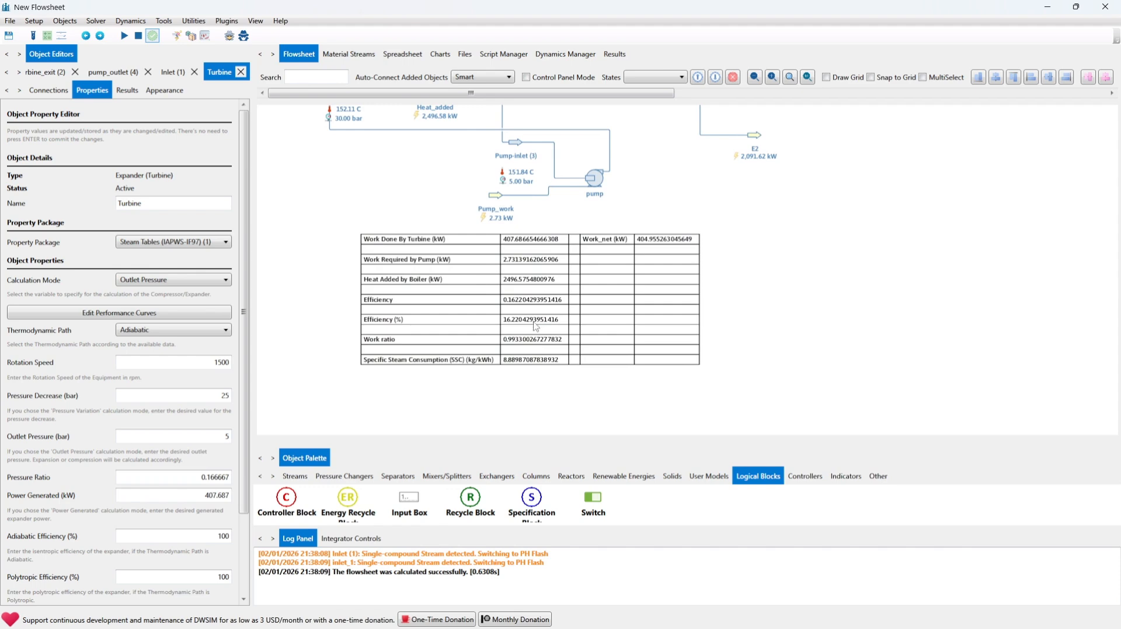
Step: Set the Boiler's efficiency to 80%
mouse_move(440, 227)
mouse_down()
mouse_move(454, 240)
mouse_move(466, 293)
mouse_move(453, 256)
mouse_move(468, 252)
mouse_move(486, 253)
mouse_move(506, 296)
mouse_move(537, 278)
mouse_move(570, 282)
mouse_move(521, 301)
mouse_up()
click(466, 288)
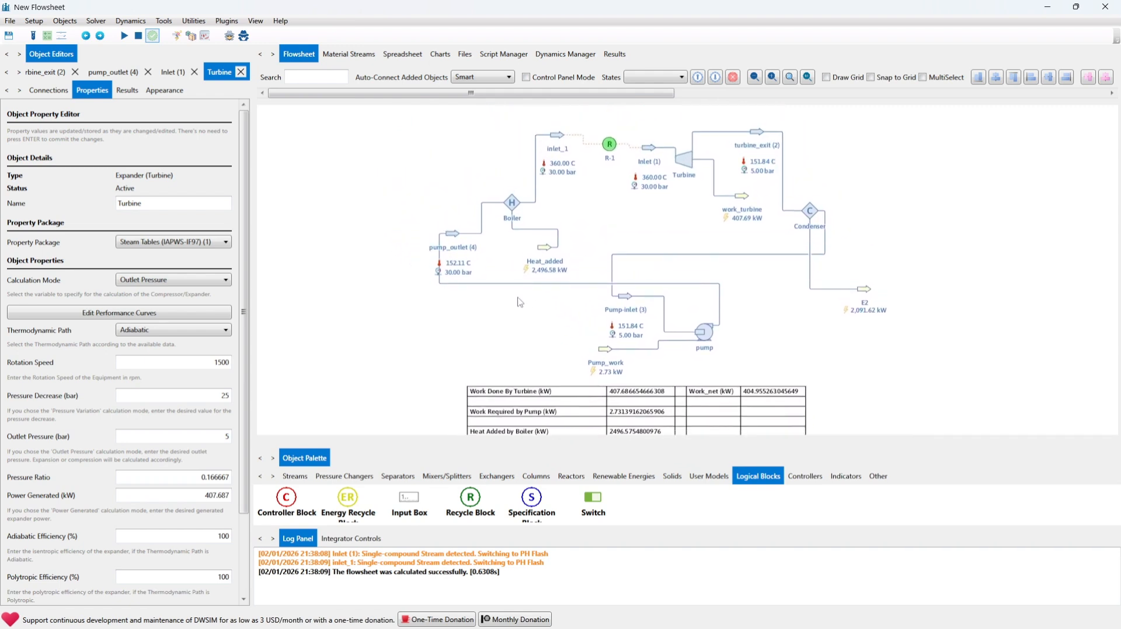
click(511, 203)
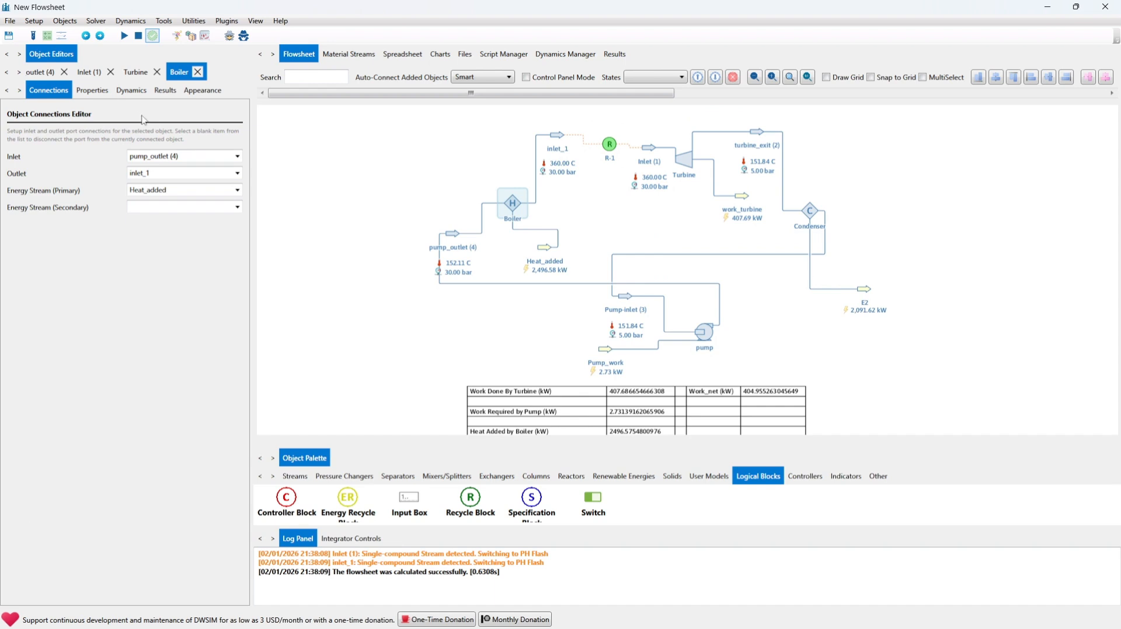
click(102, 94)
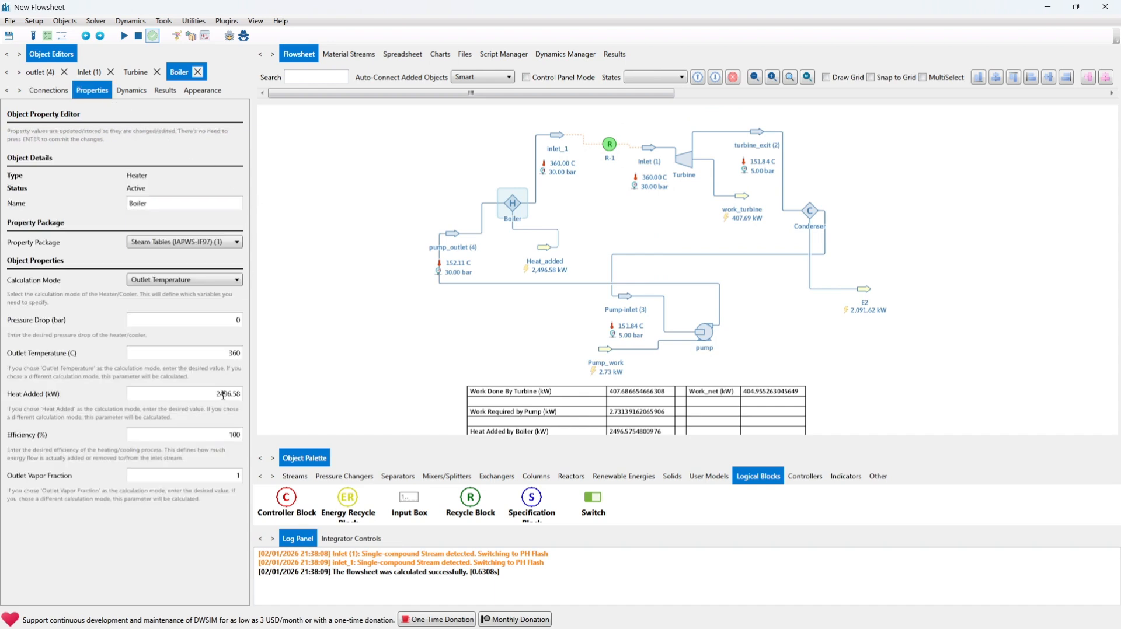
double_click(217, 435)
text(80)
Step: Set the Turbine's adiabatic efficiency to 80%
click(683, 159)
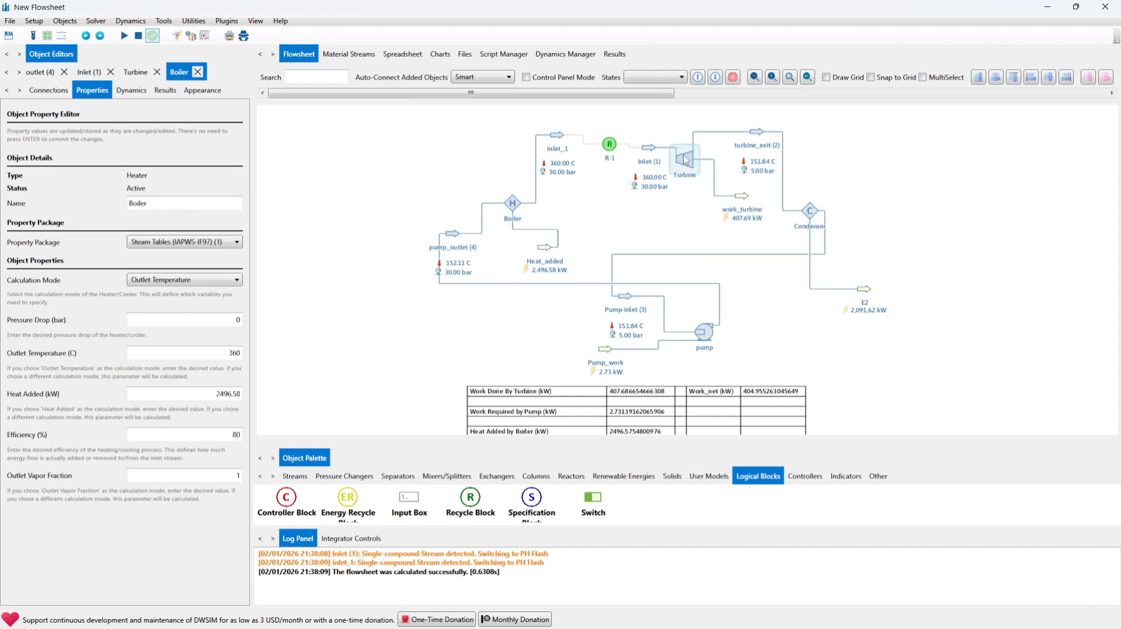
click(201, 539)
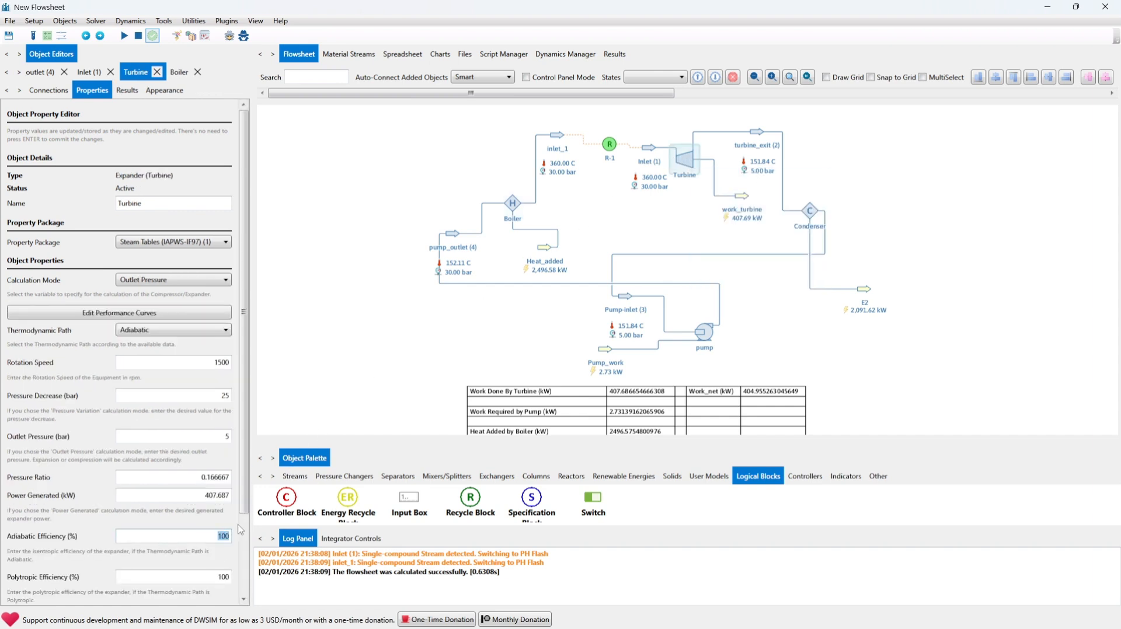
text(80)
key(Tab)
Step: Set the Condenser's efficiency to 80%
click(806, 213)
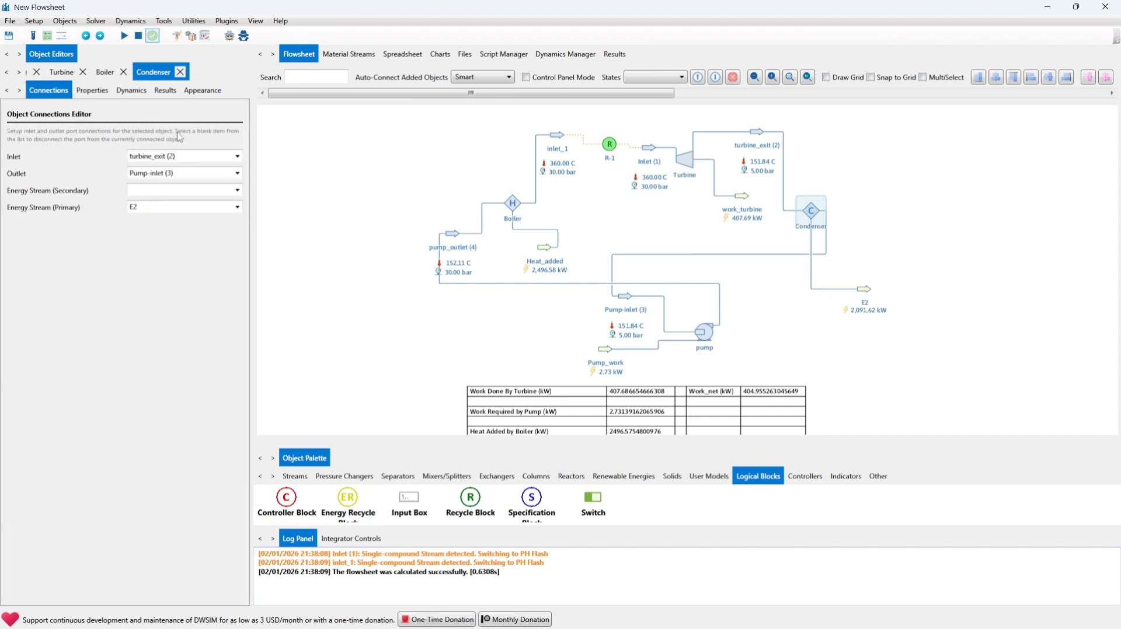
click(89, 93)
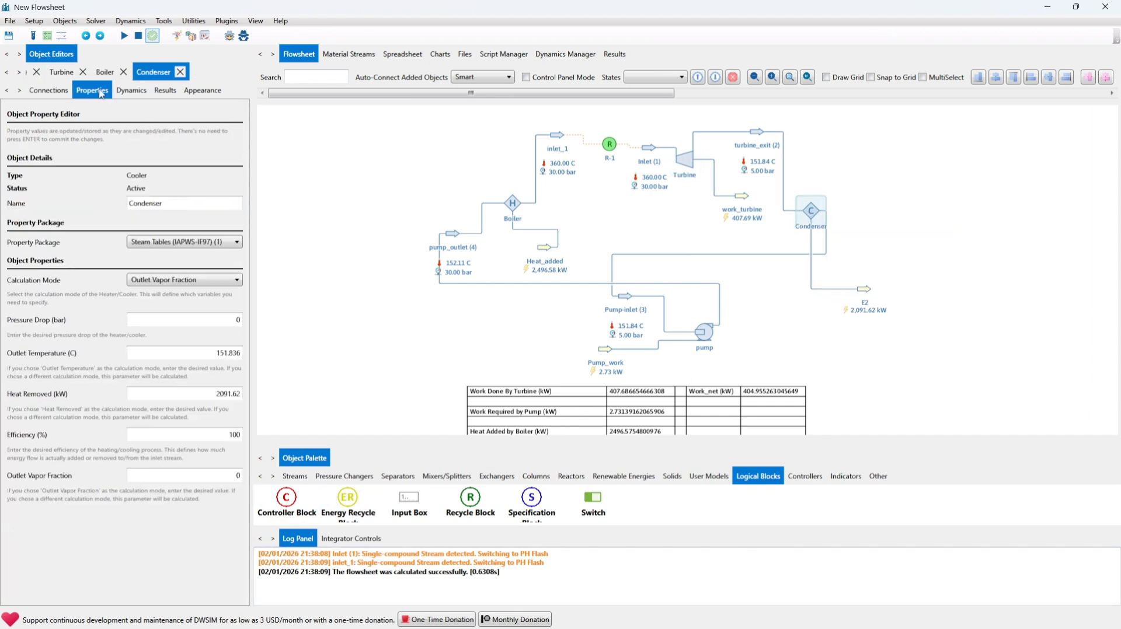
double_click(234, 434)
text(80)
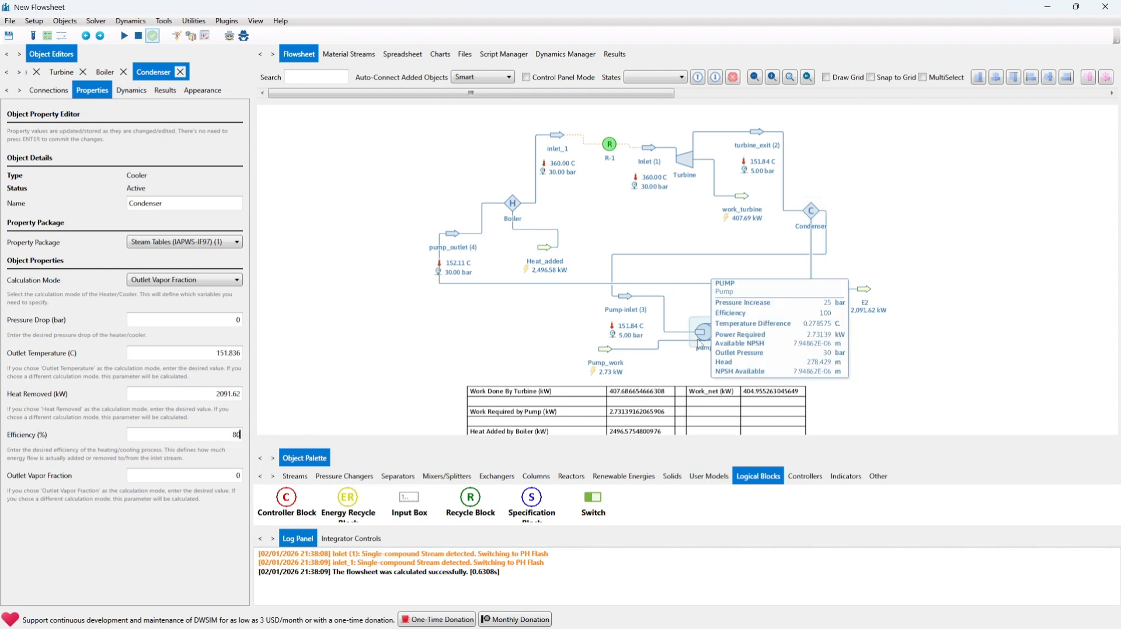
Step: Set the pump's efficiency to 80%
click(699, 343)
click(92, 90)
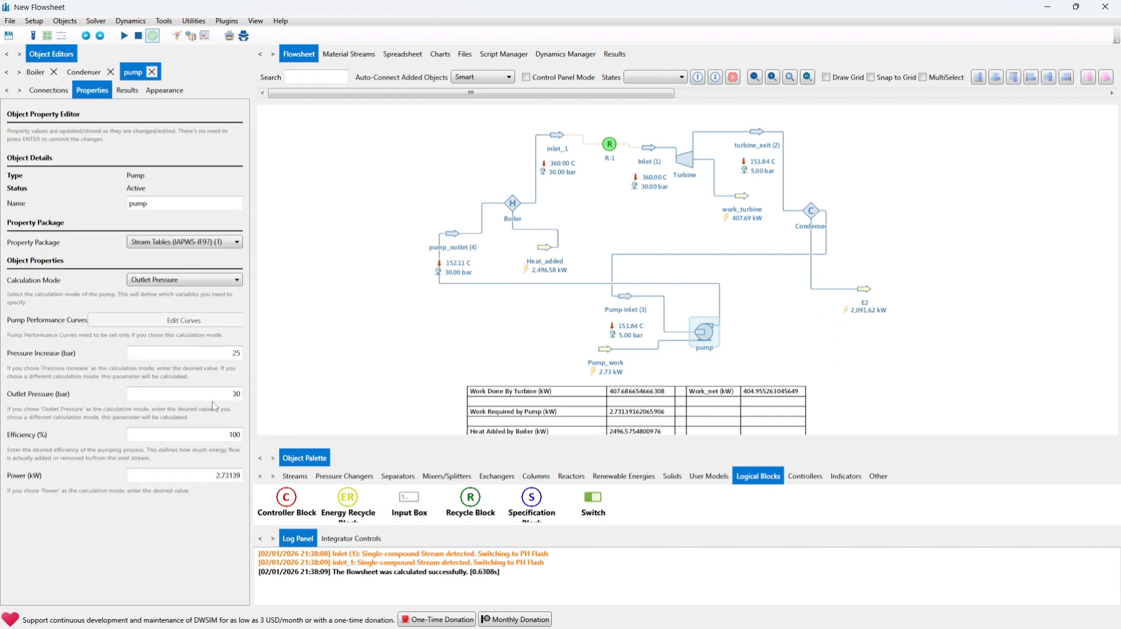
drag(220, 435, 305, 425)
text(80)
click(336, 380)
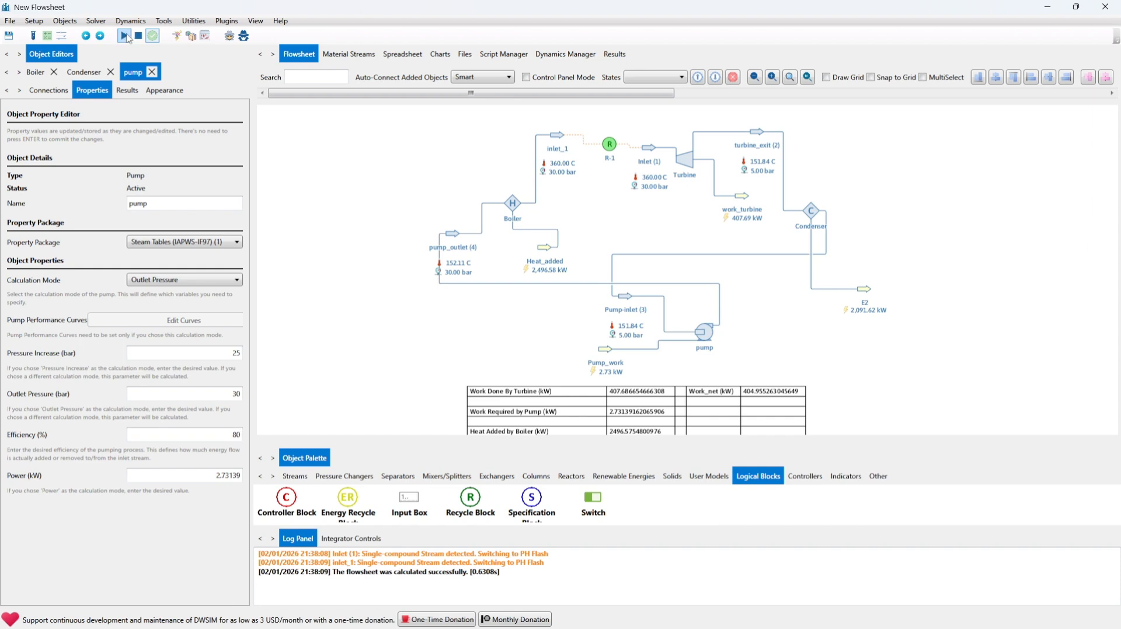
Step: Solve the flowsheet repeatedly with the new equipment efficiencies and review the linked results table
click(125, 37)
drag(379, 217, 331, 143)
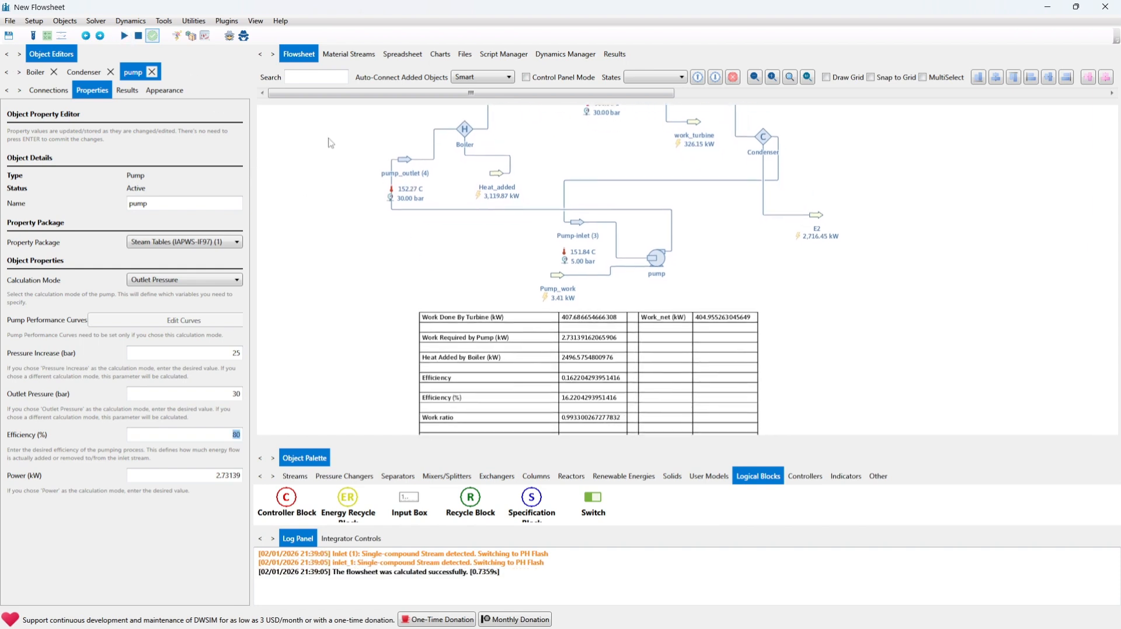
scroll(357, 193, down, 2)
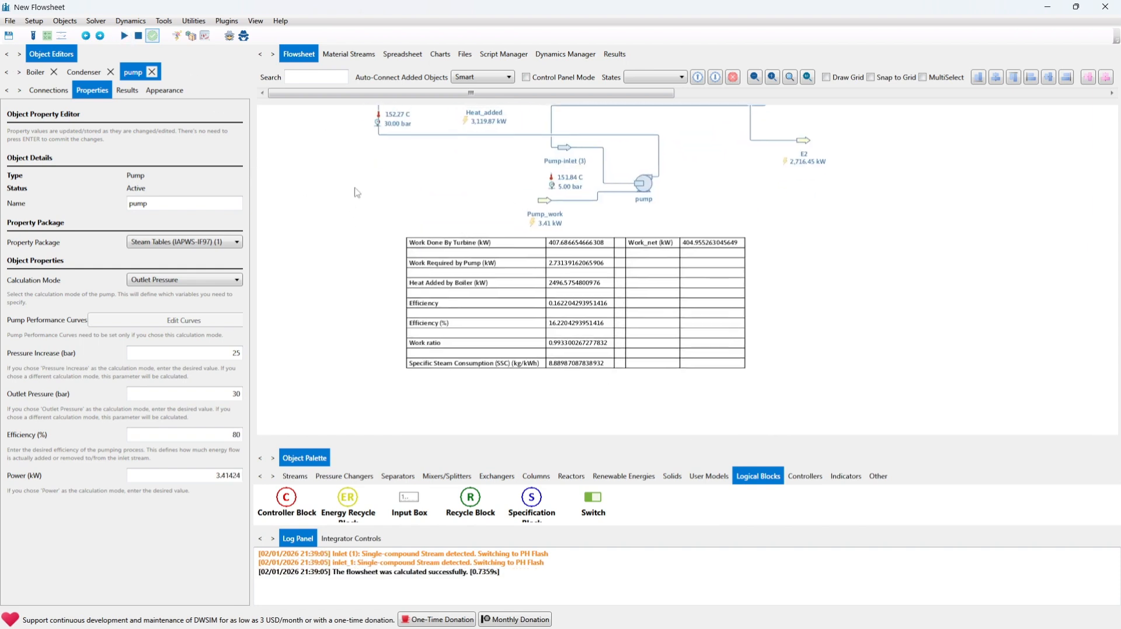
click(125, 37)
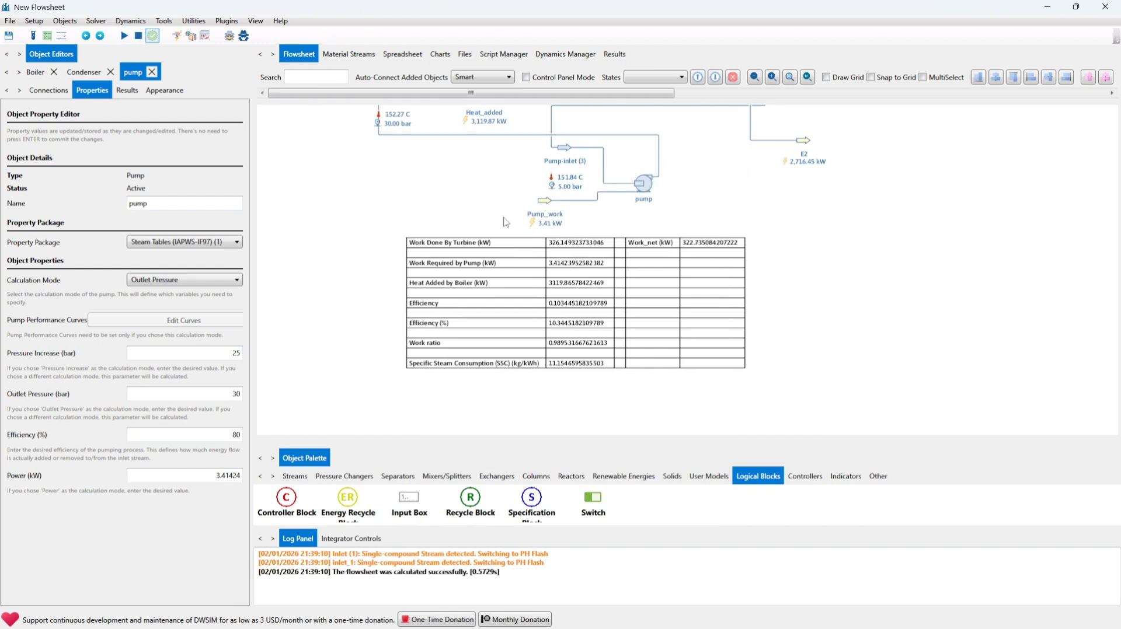
click(123, 41)
drag(494, 212, 532, 235)
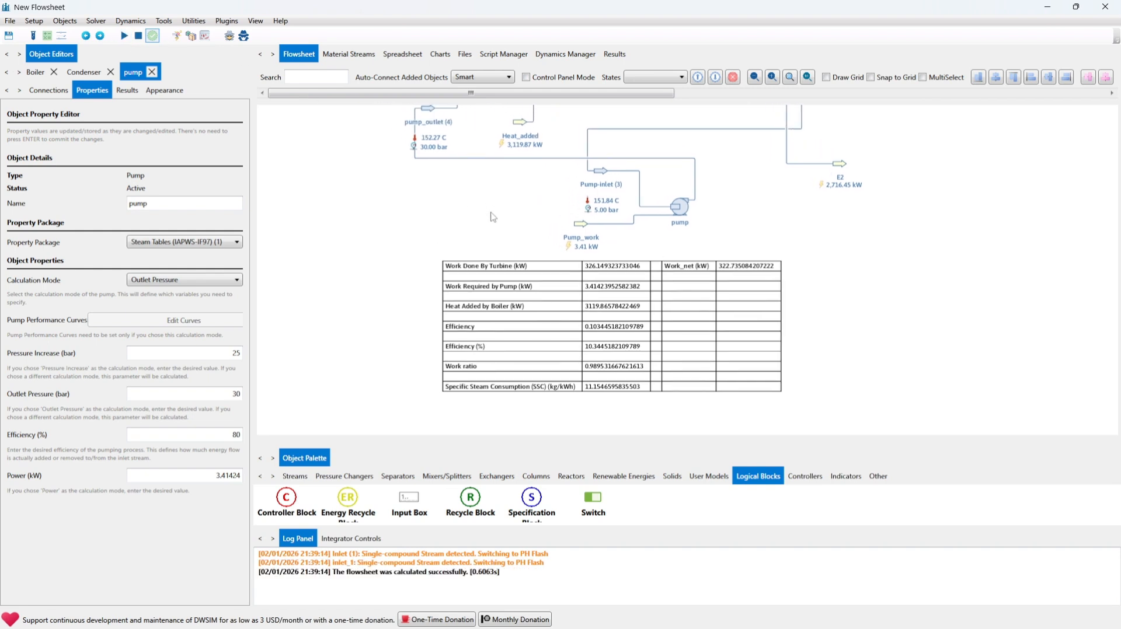
scroll(495, 209, down, 2)
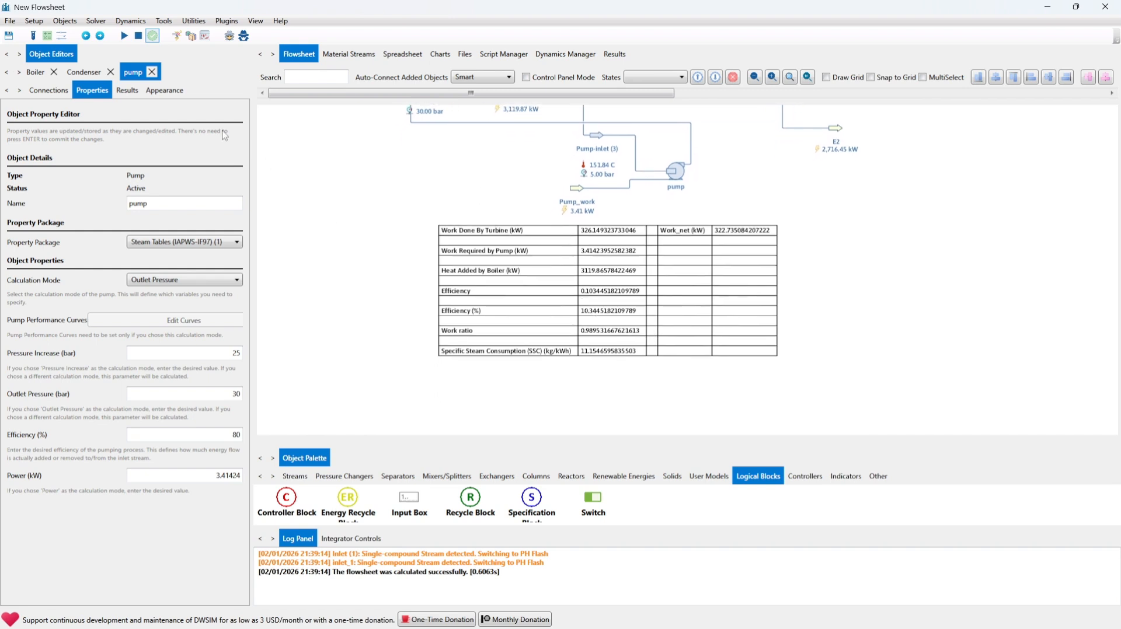
click(124, 36)
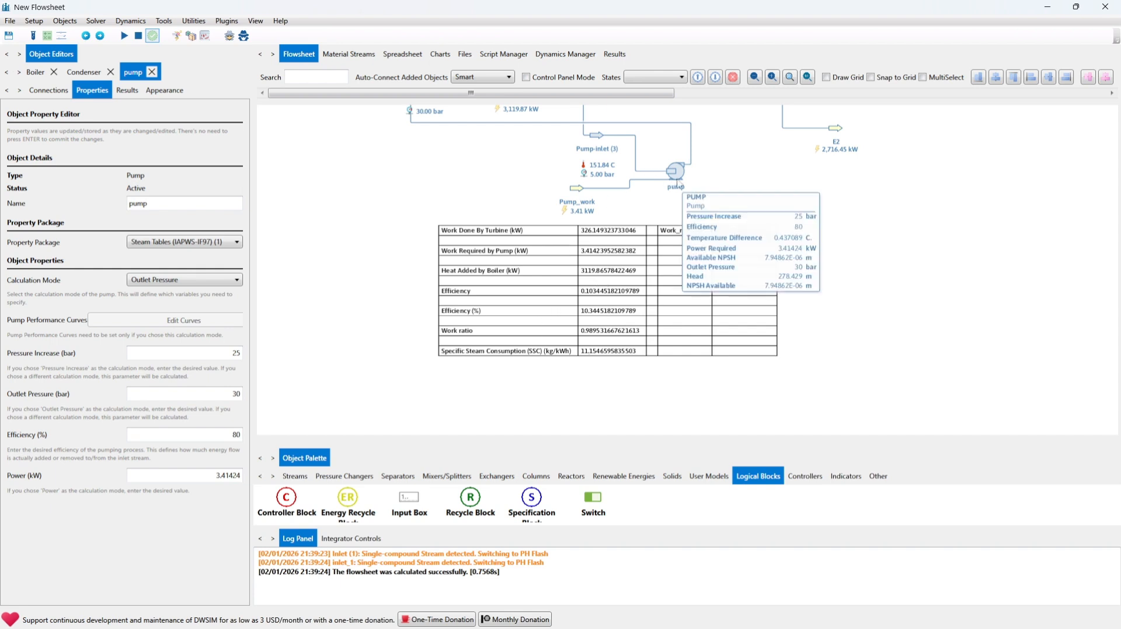
Step: Examine the solved cycle's stream values, the results table and the property summaries of the Condenser and pump
scroll(697, 162, up, 1)
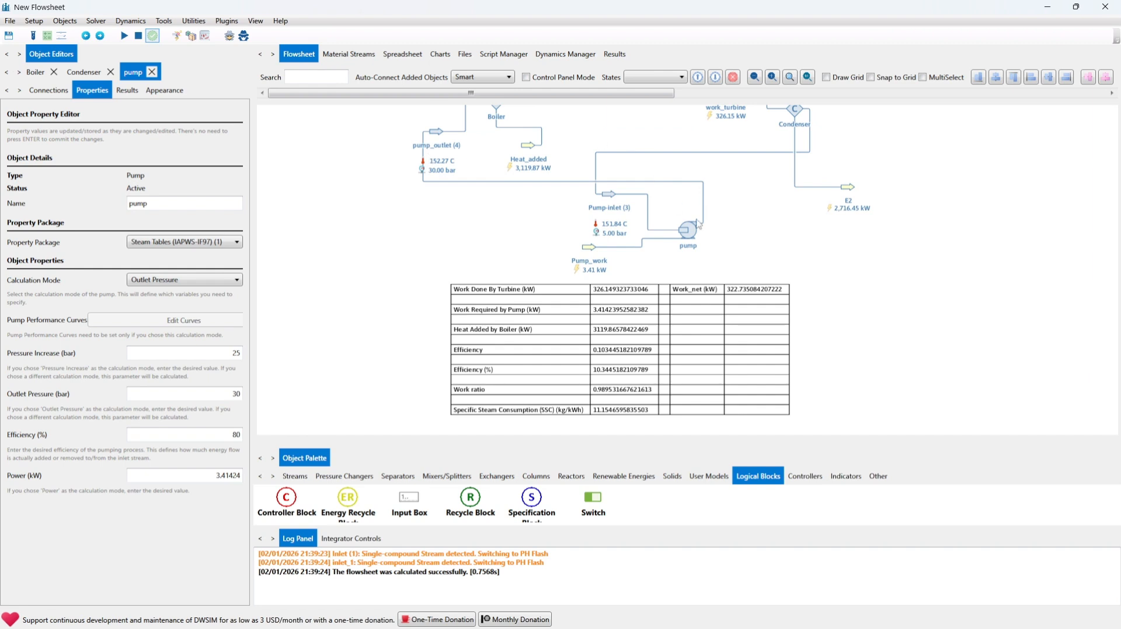
scroll(768, 185, up, 1)
scroll(737, 218, down, 3)
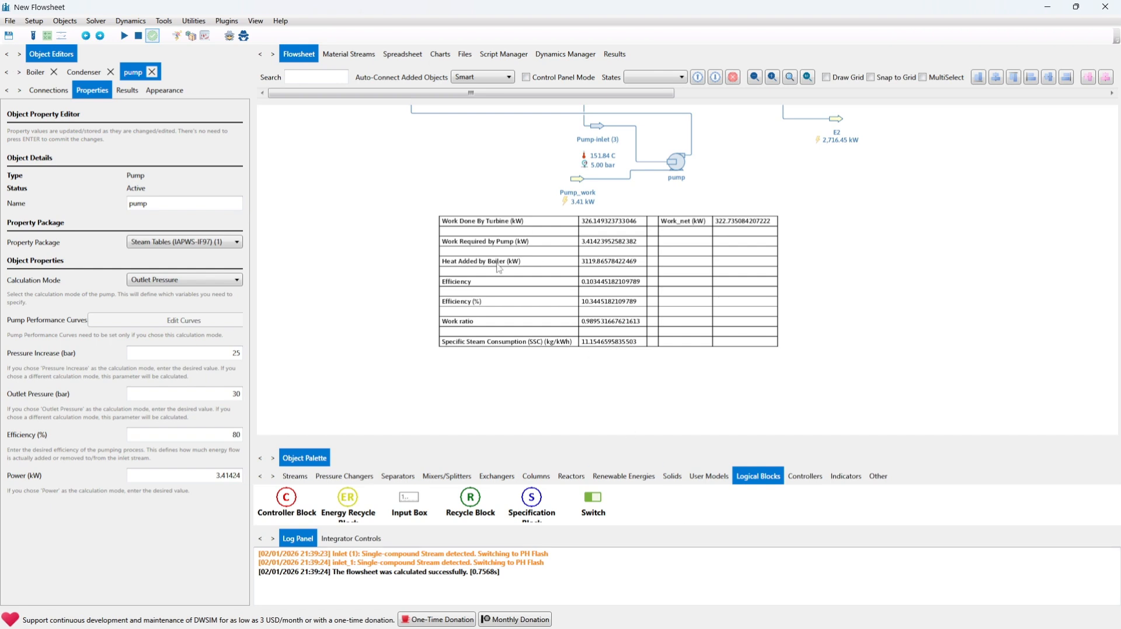
scroll(513, 156, up, 5)
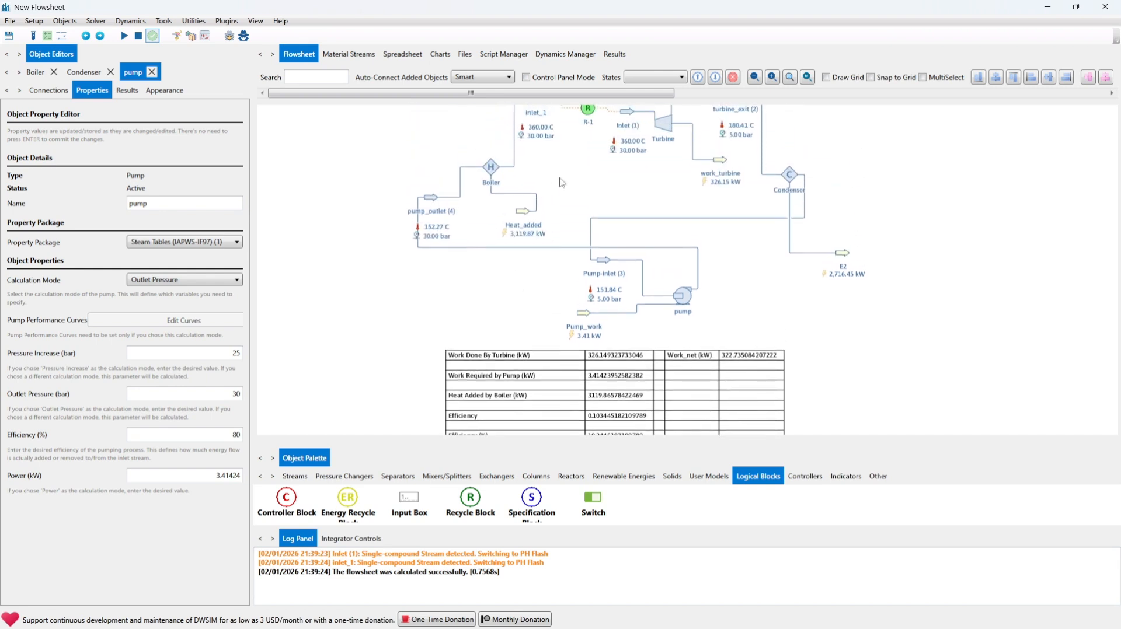
drag(554, 234, 505, 176)
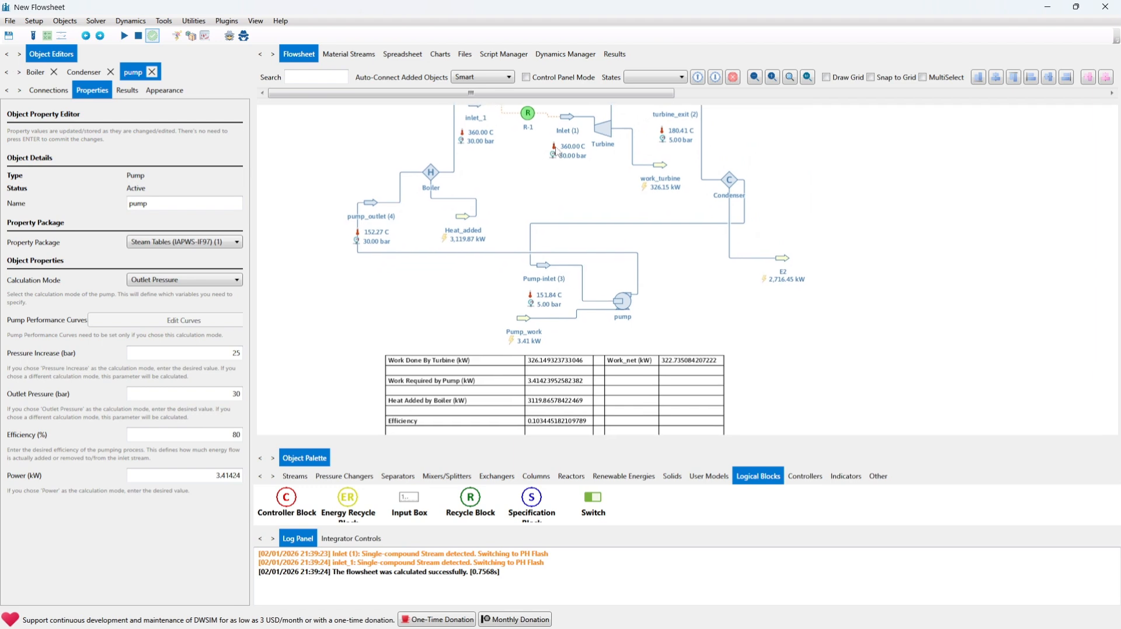
mouse_move(730, 183)
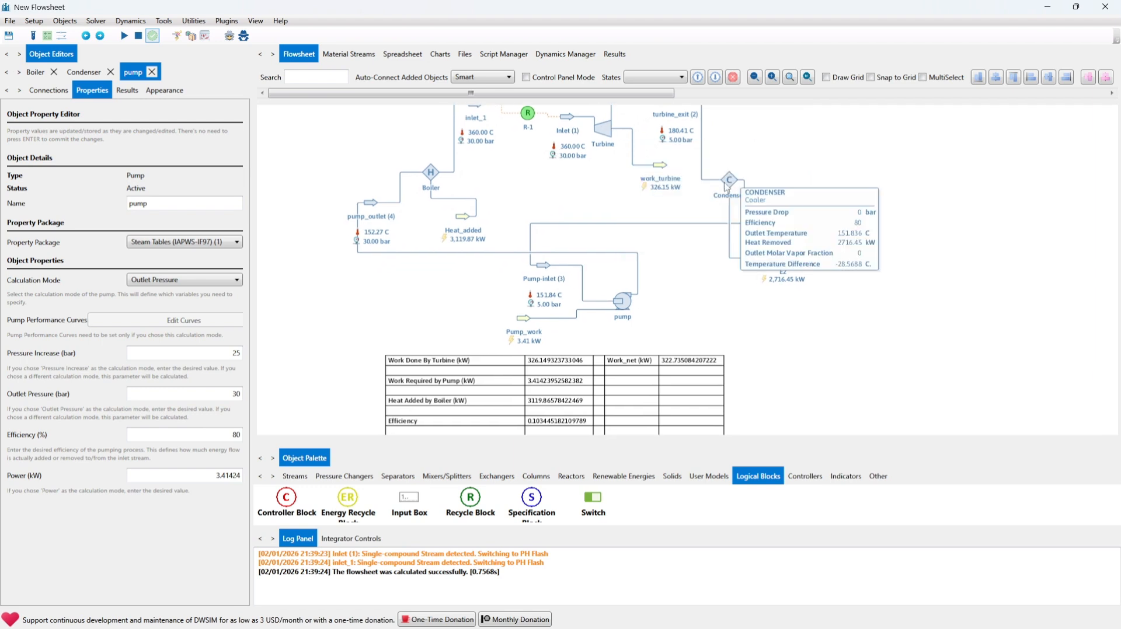
mouse_move(620, 309)
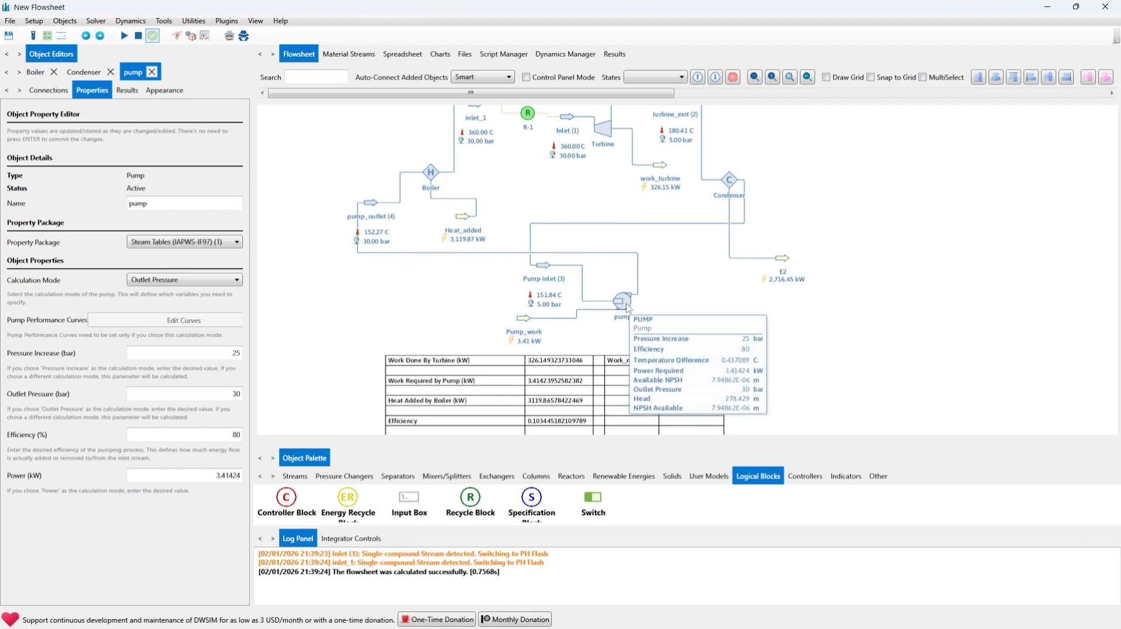
Step: Examine the linked results table through work ratio and specific steam consumption, along with the cycle's streams and equipment
drag(516, 196, 507, 187)
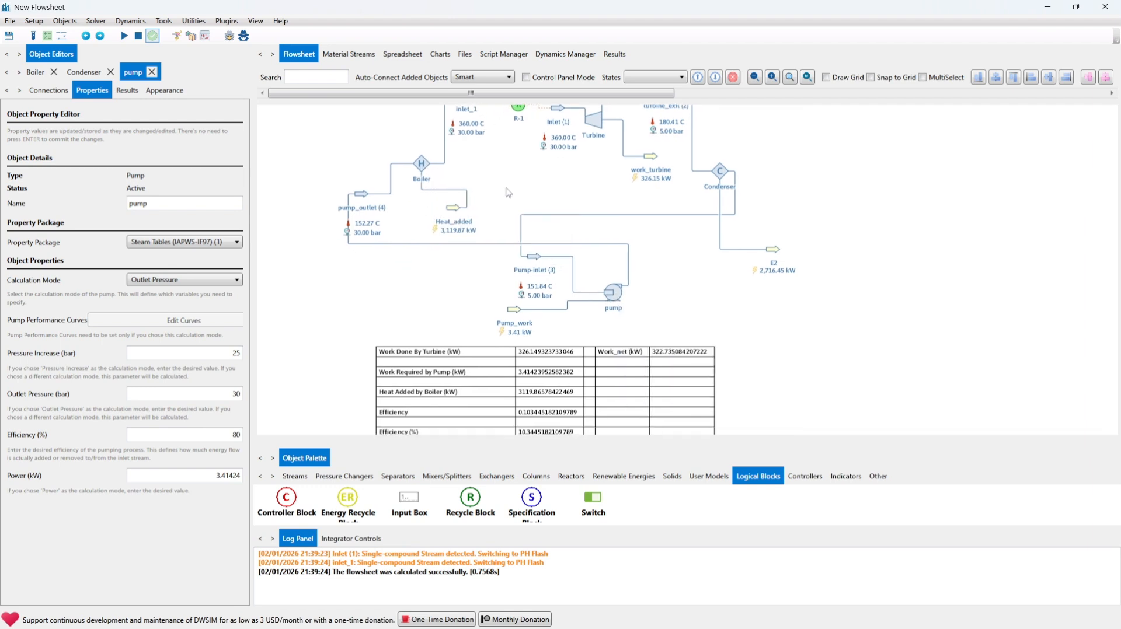
drag(670, 258, 688, 188)
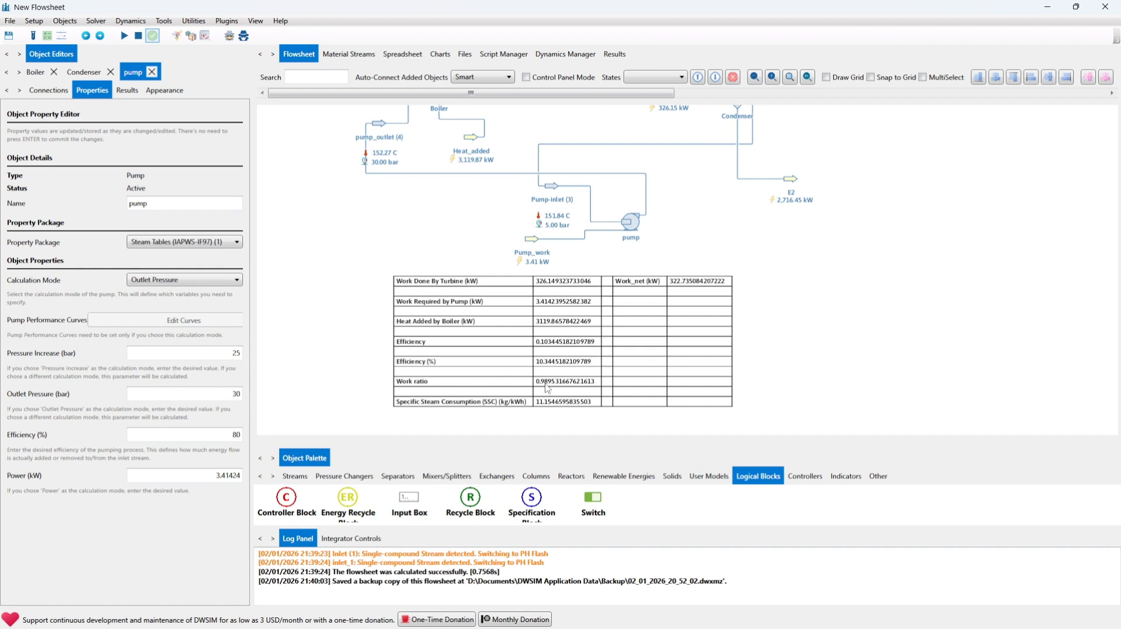
drag(696, 225, 736, 286)
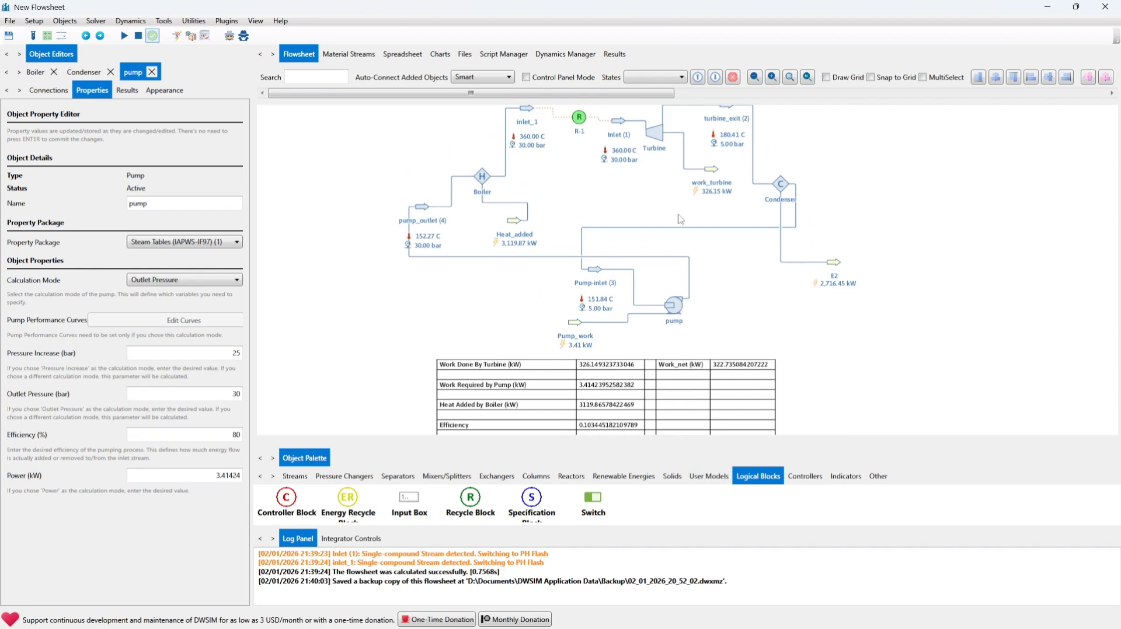
mouse_move(648, 203)
mouse_down()
mouse_move(655, 225)
mouse_move(663, 206)
mouse_up()
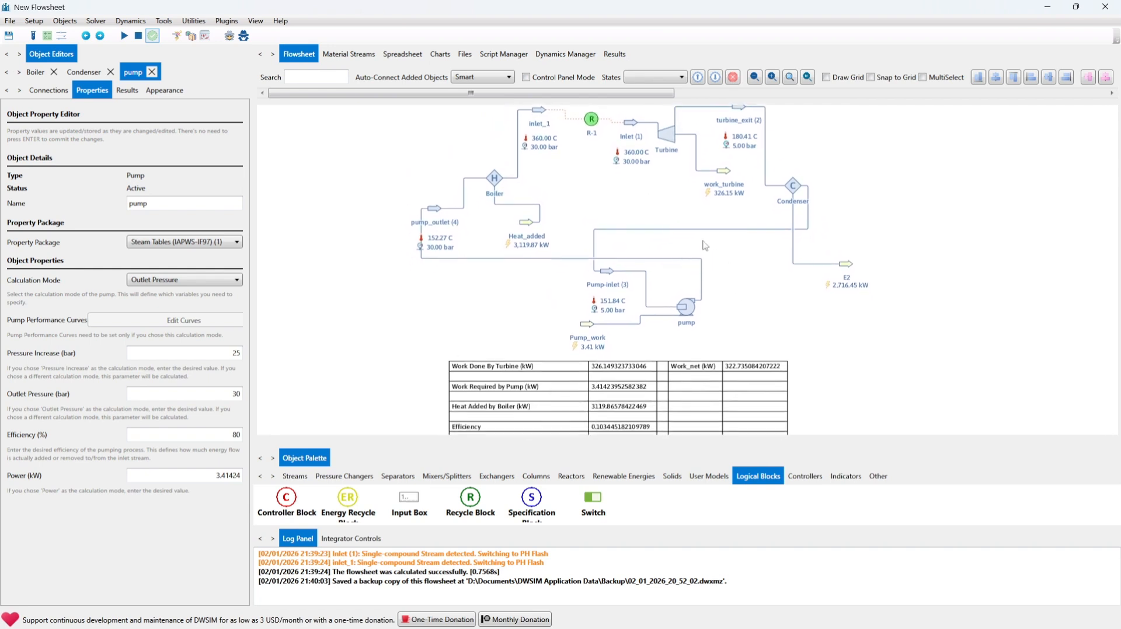
drag(738, 281, 745, 302)
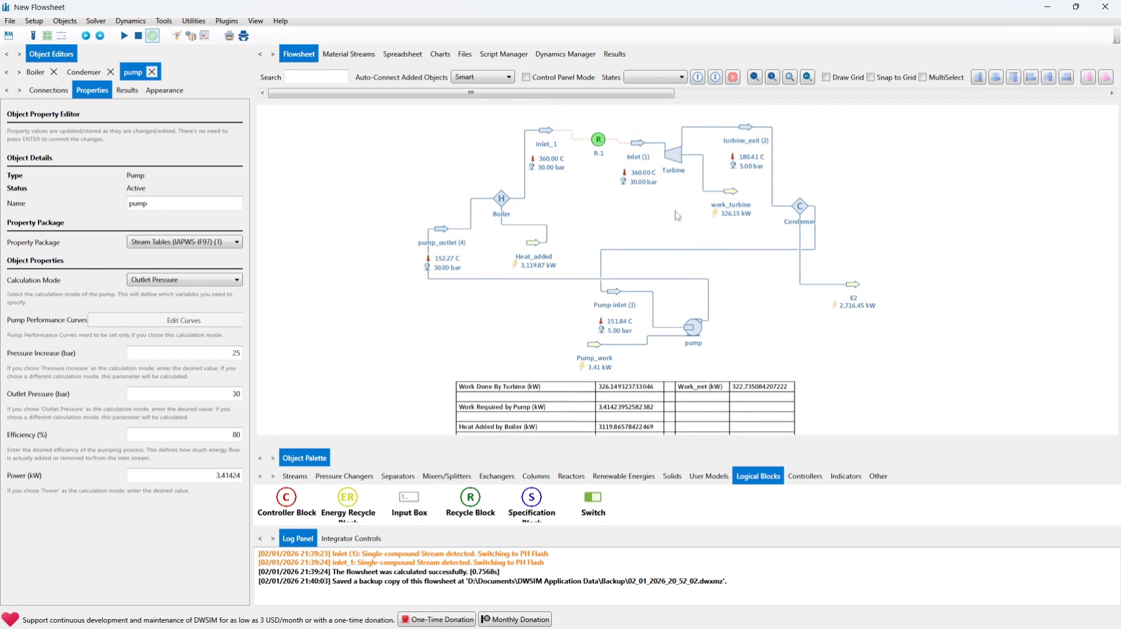
mouse_move(681, 212)
mouse_down()
mouse_move(716, 227)
mouse_move(680, 181)
mouse_move(650, 177)
mouse_move(641, 201)
mouse_move(616, 187)
mouse_up()
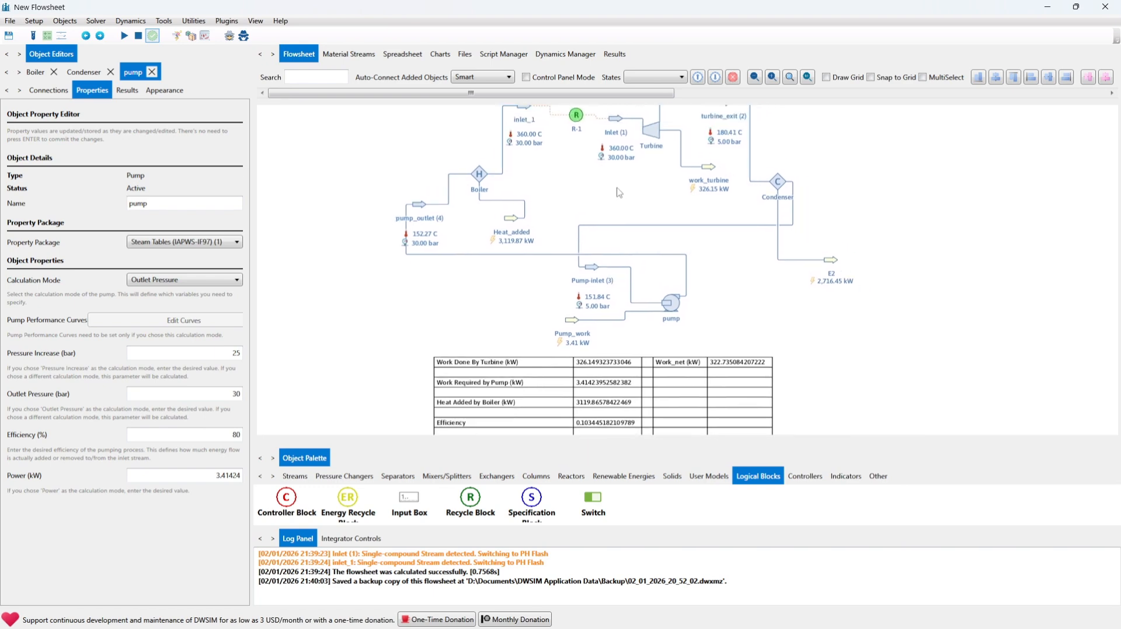
Step: Start saving the simulation as a compressed XML simulation file and enter rankine_video as the file name
click(10, 23)
click(32, 51)
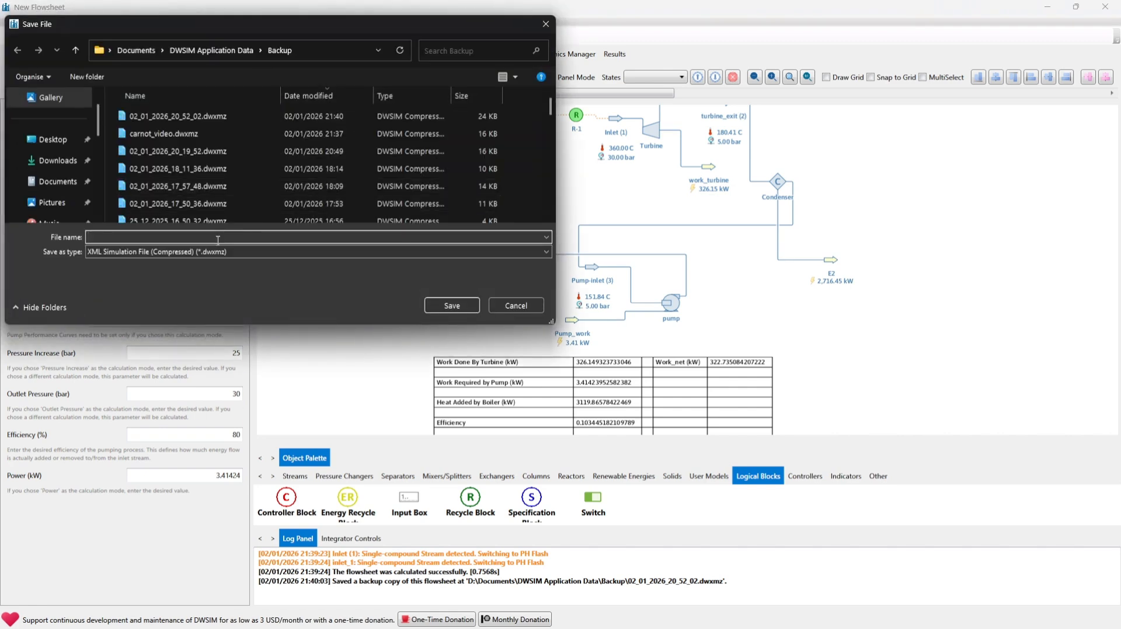
text(ran)
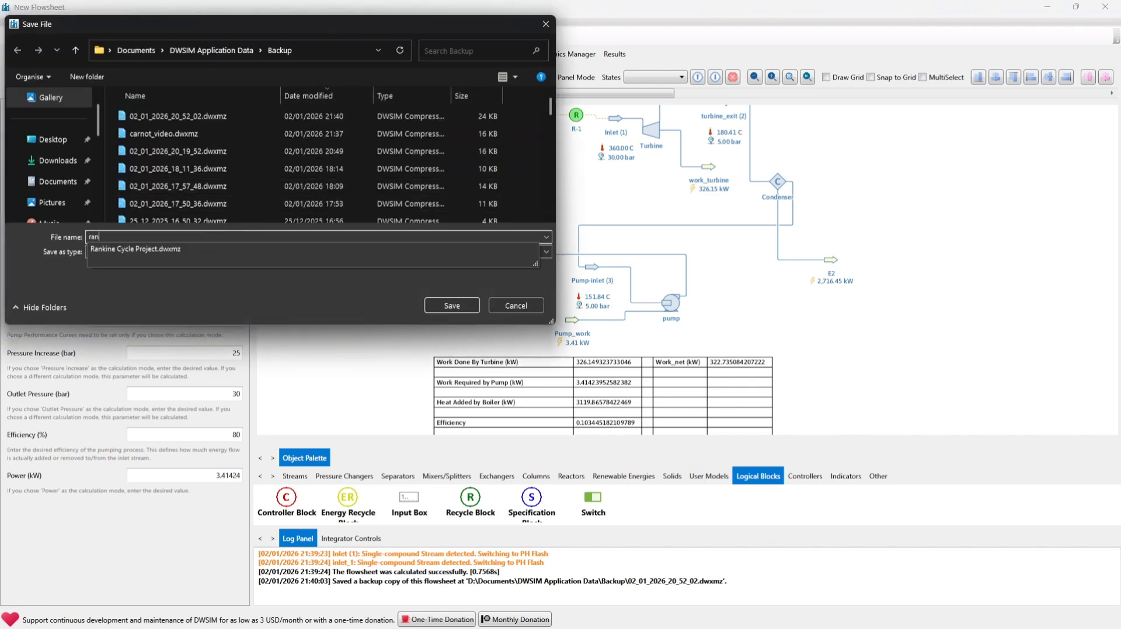
text(kine_video)
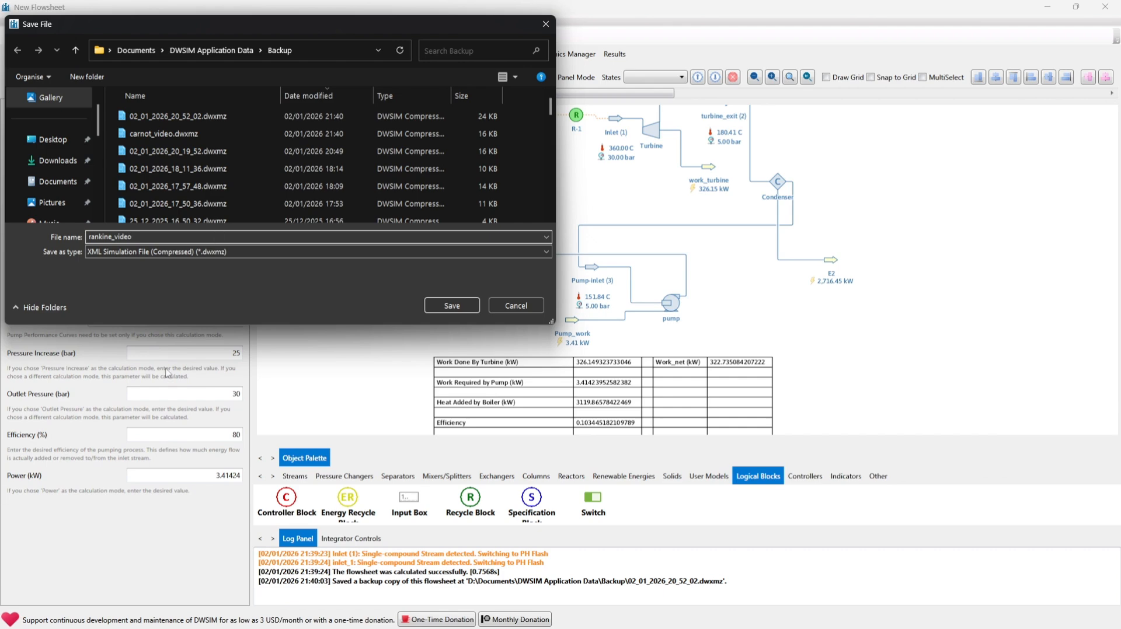
click(286, 53)
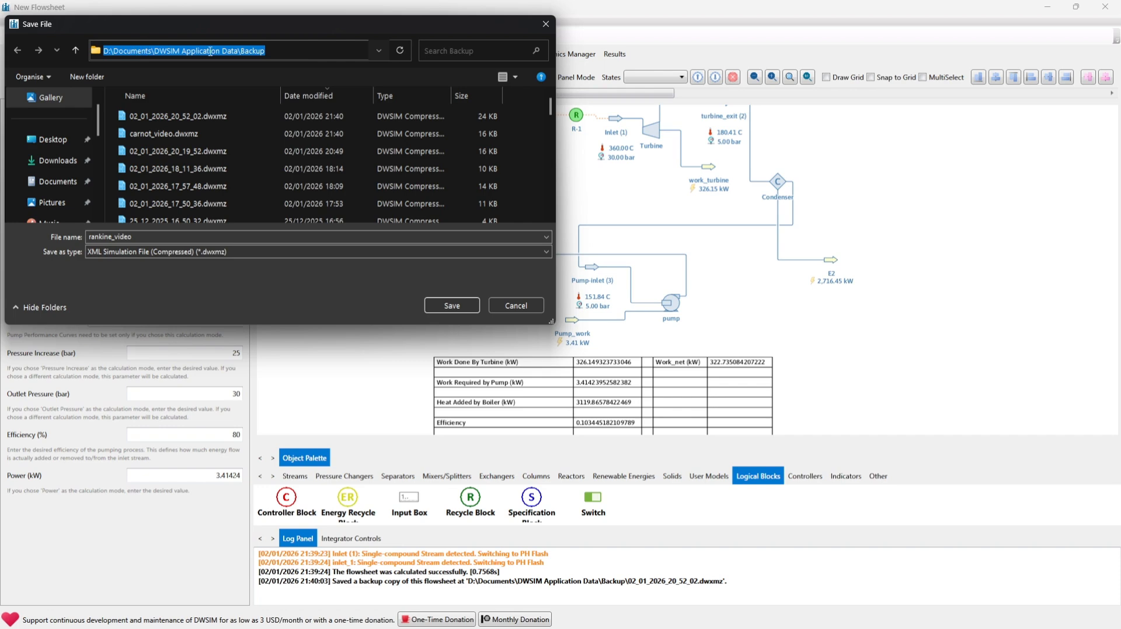
click(278, 47)
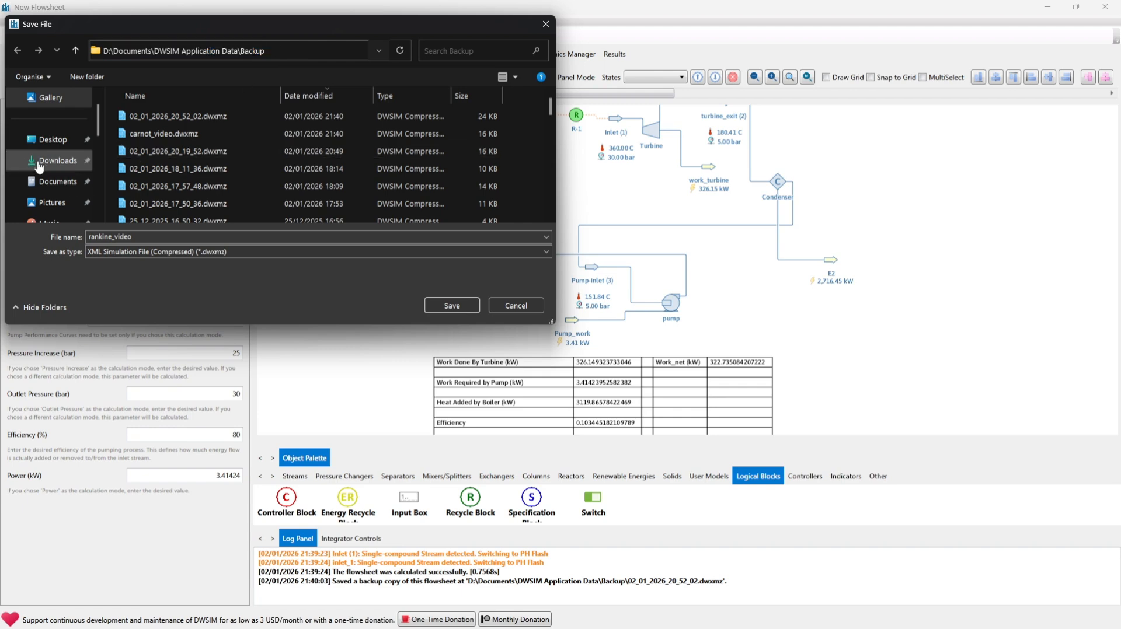
scroll(47, 182, down, 1)
scroll(50, 175, down, 2)
scroll(61, 187, up, 1)
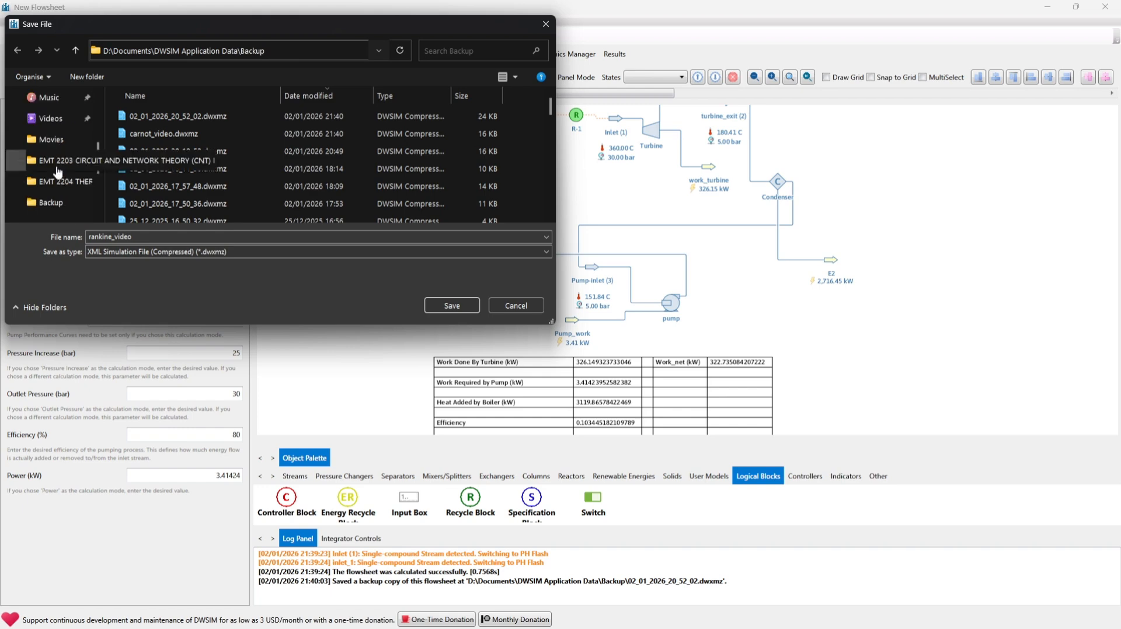
click(64, 188)
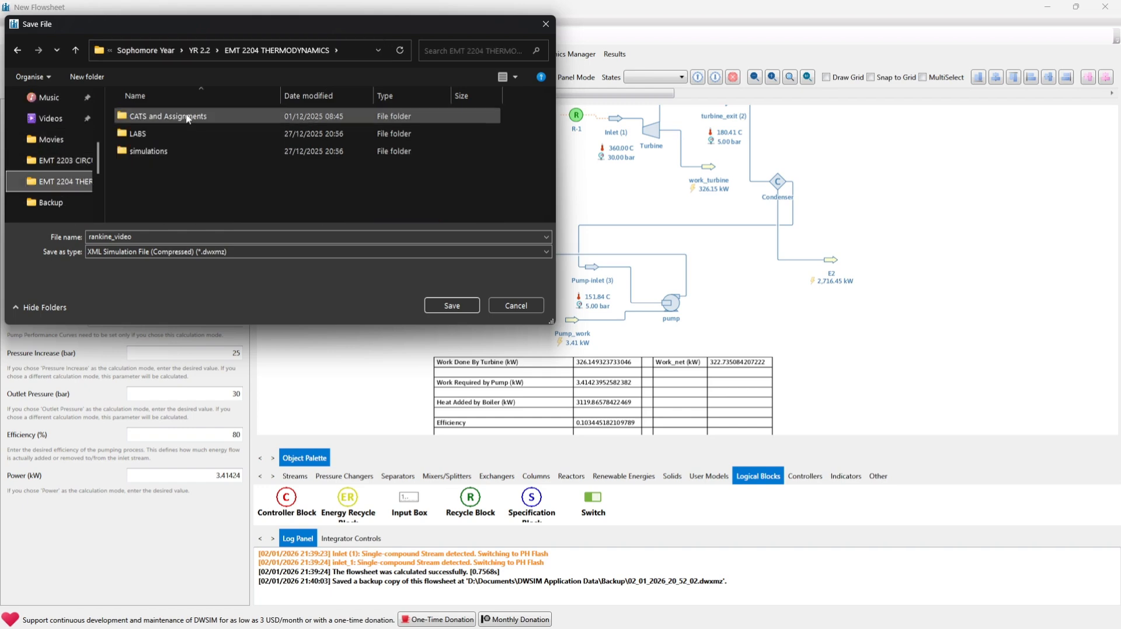
double_click(219, 118)
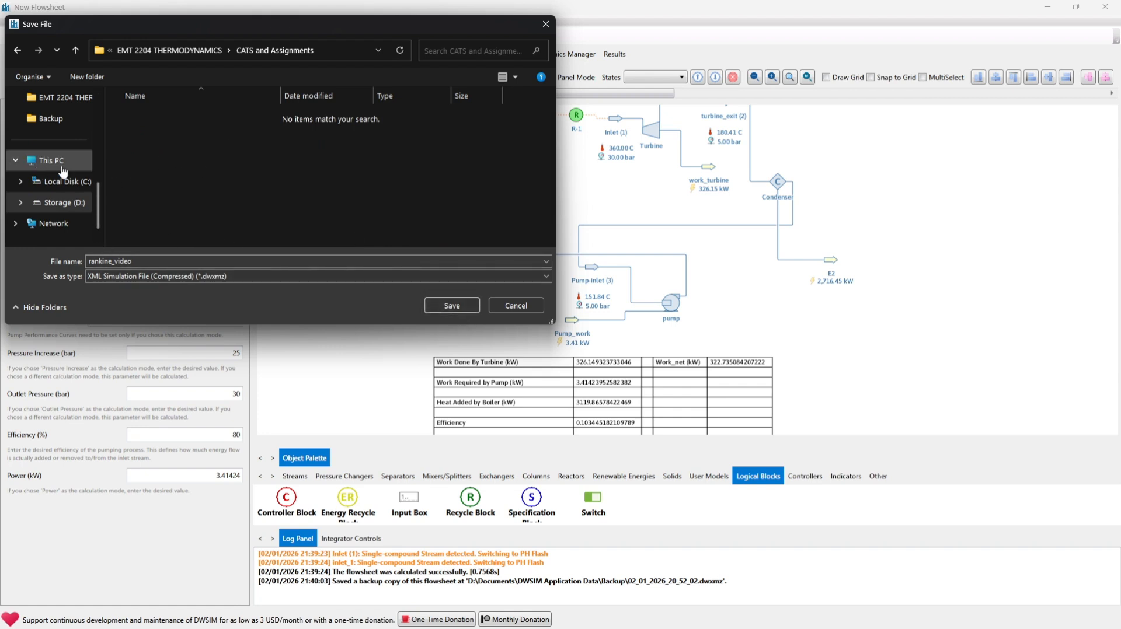
scroll(51, 176, up, 5)
scroll(52, 170, down, 3)
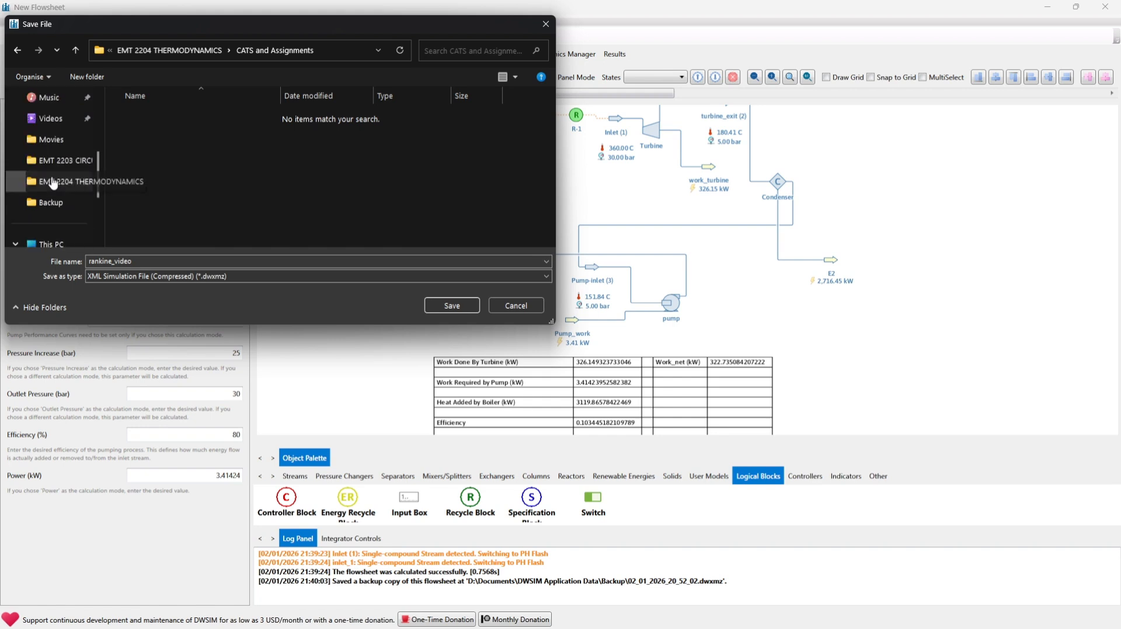
scroll(56, 155, down, 3)
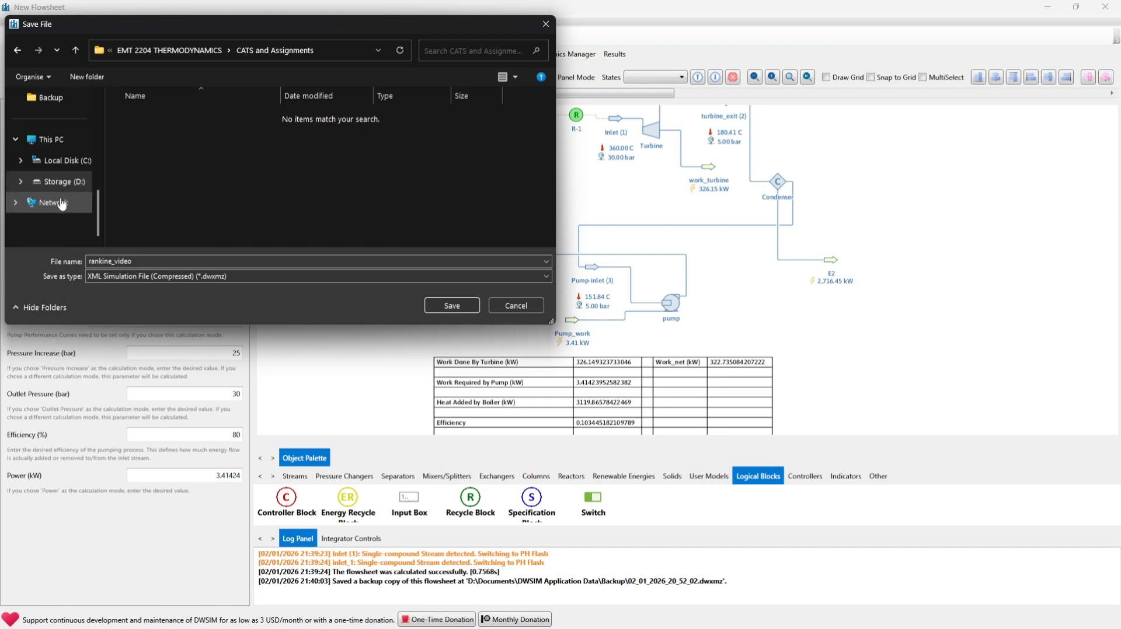
scroll(53, 175, up, 5)
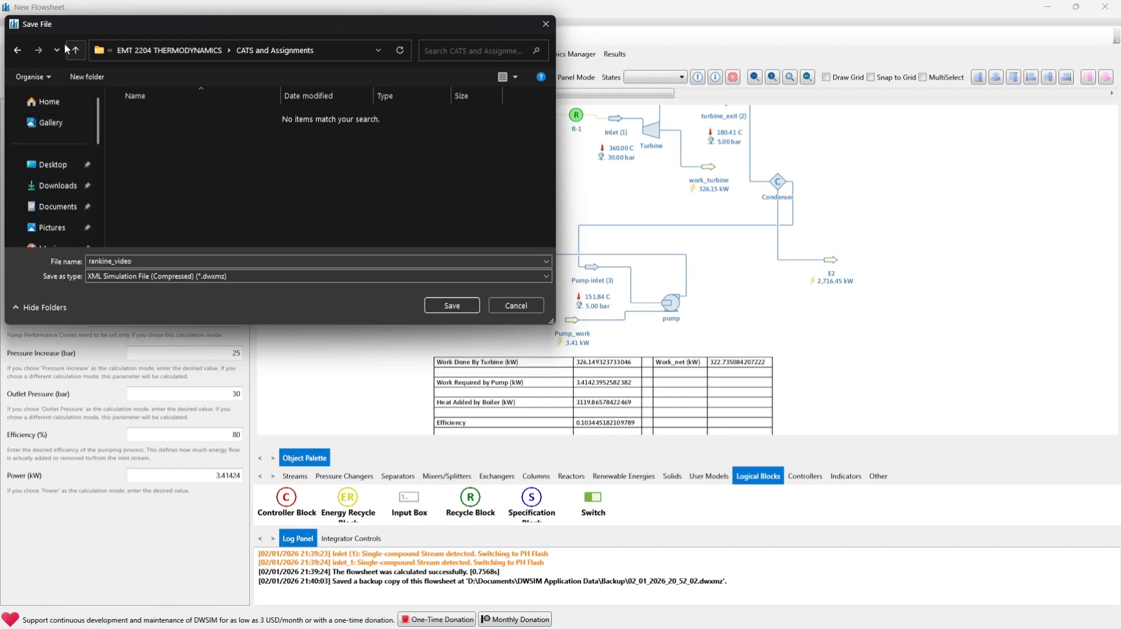
click(17, 50)
click(17, 51)
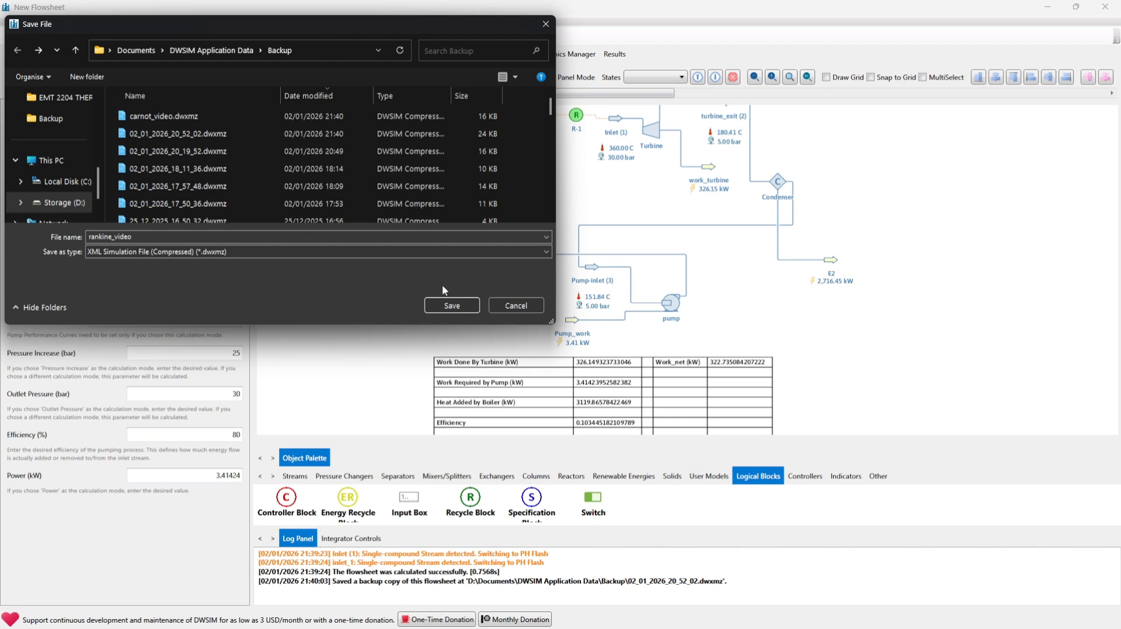
Step: Look through the existing files in the DWSIM Application Data Backup folder and save the rankine_video simulation there
click(356, 46)
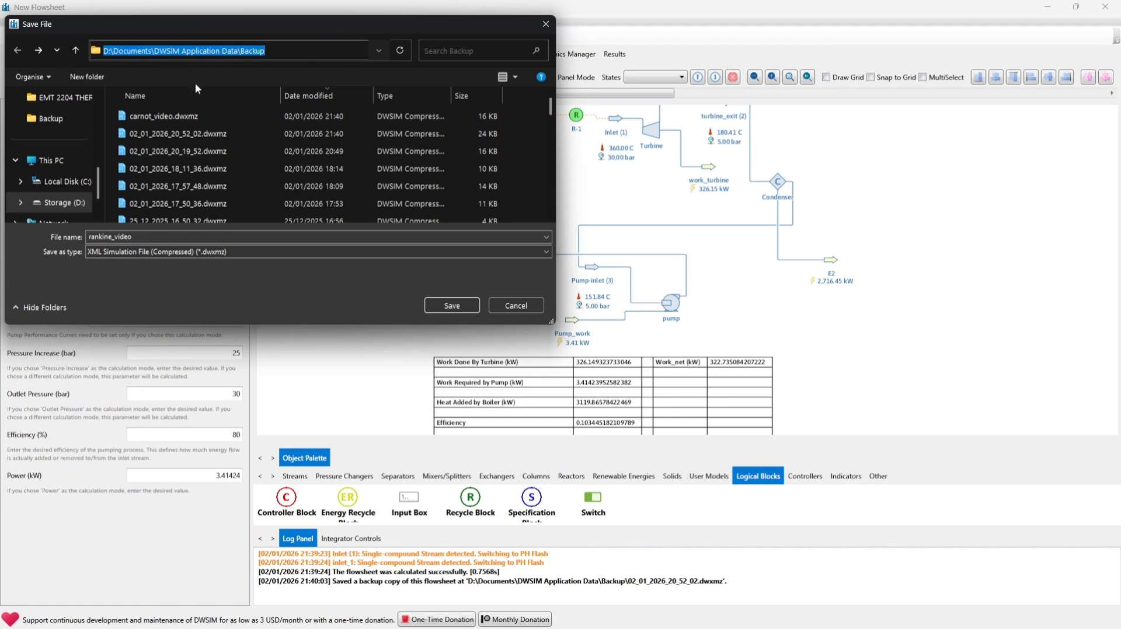
scroll(400, 146, down, 5)
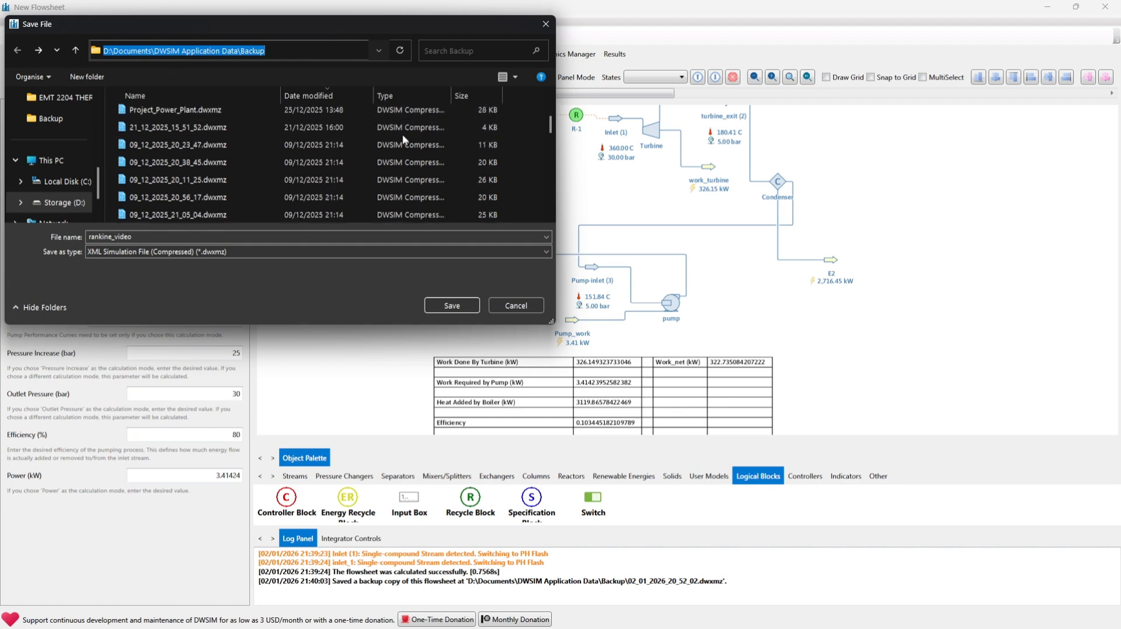
scroll(401, 146, down, 5)
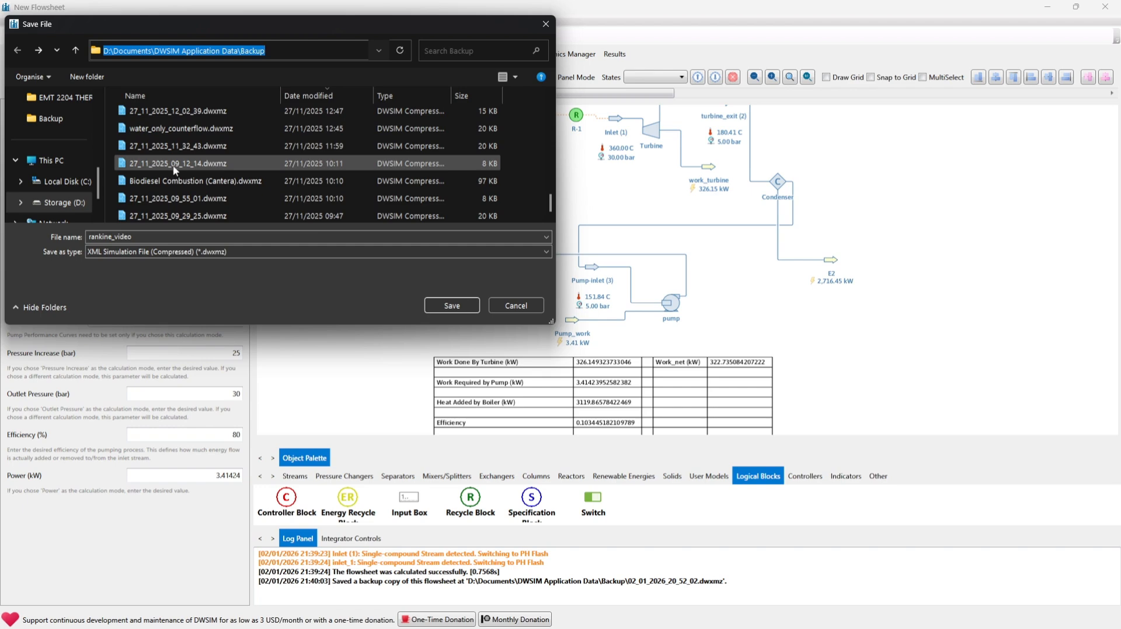
scroll(354, 176, up, 5)
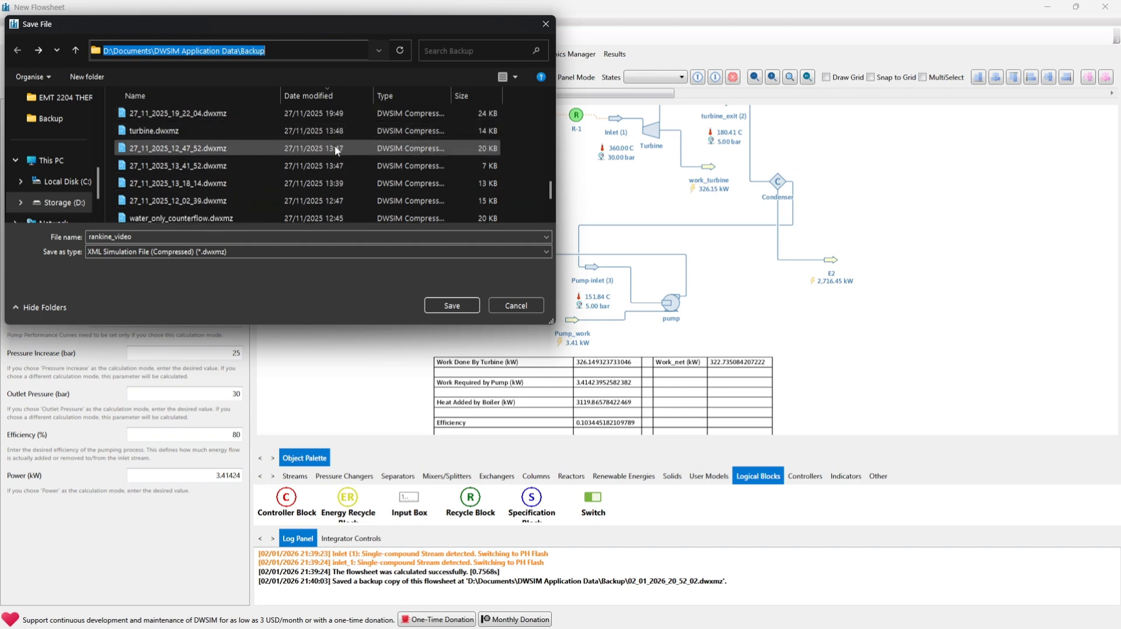
scroll(334, 145, up, 5)
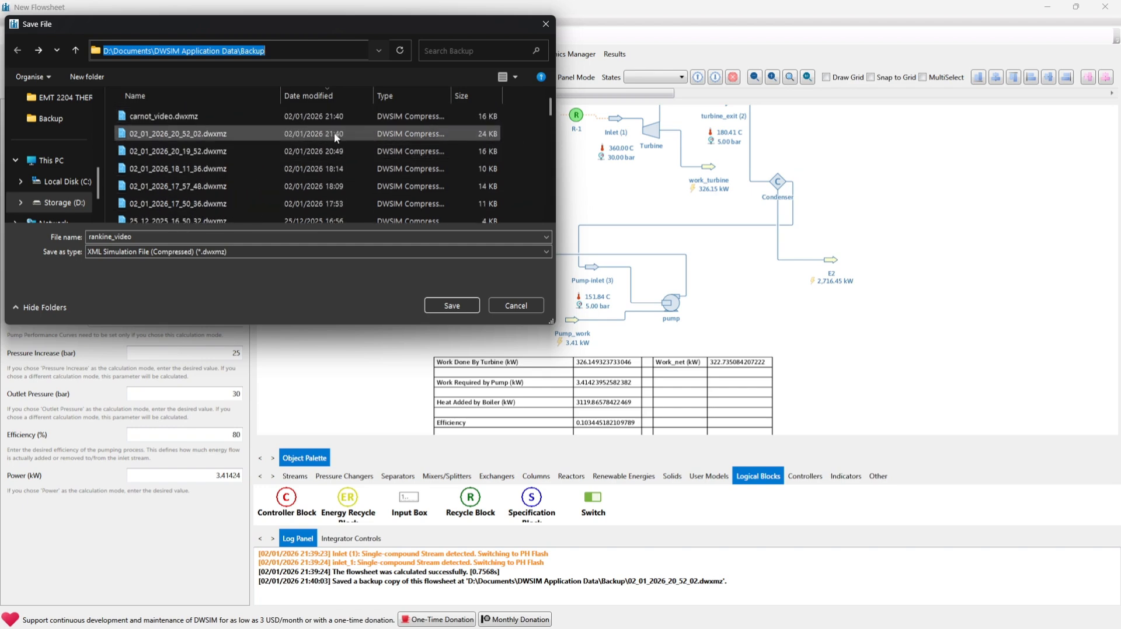
click(460, 306)
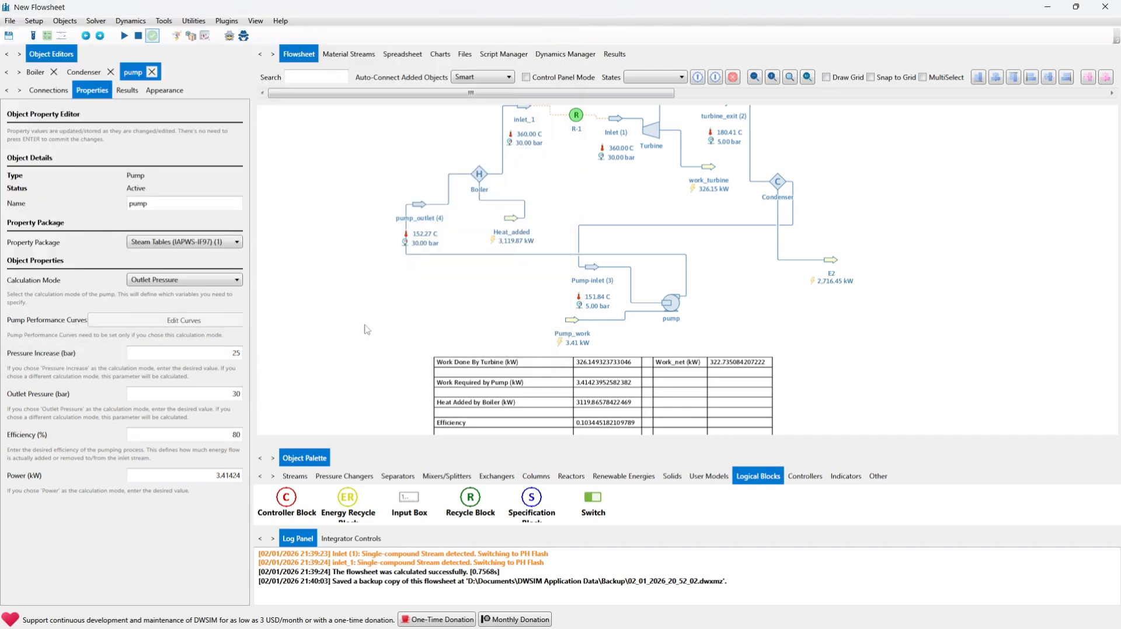
scroll(366, 330, down, 2)
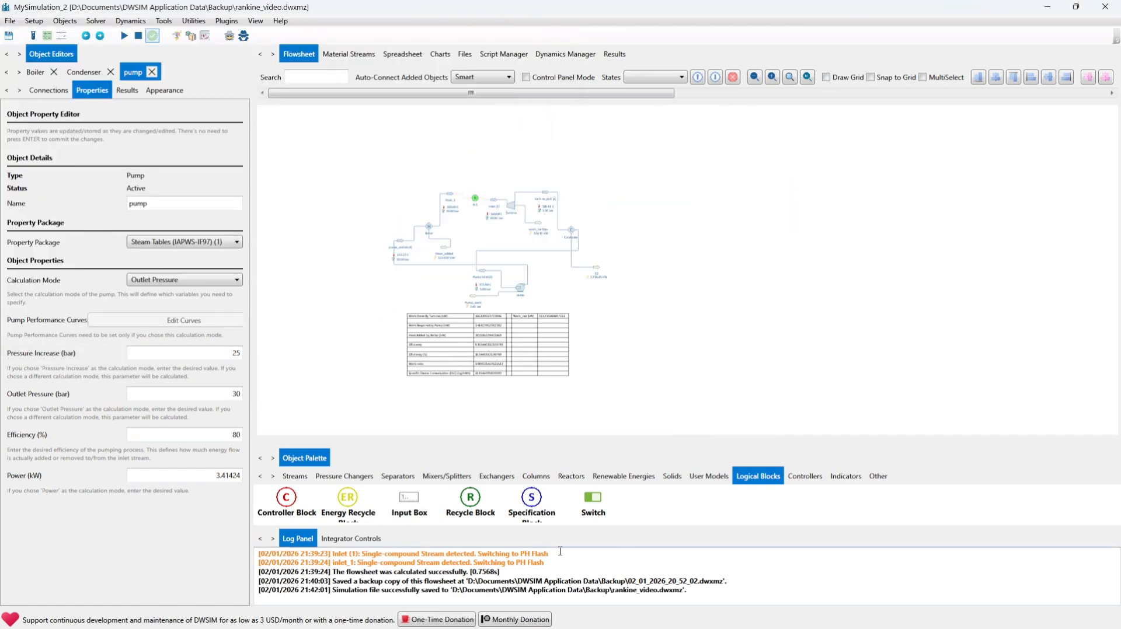
scroll(385, 208, up, 1)
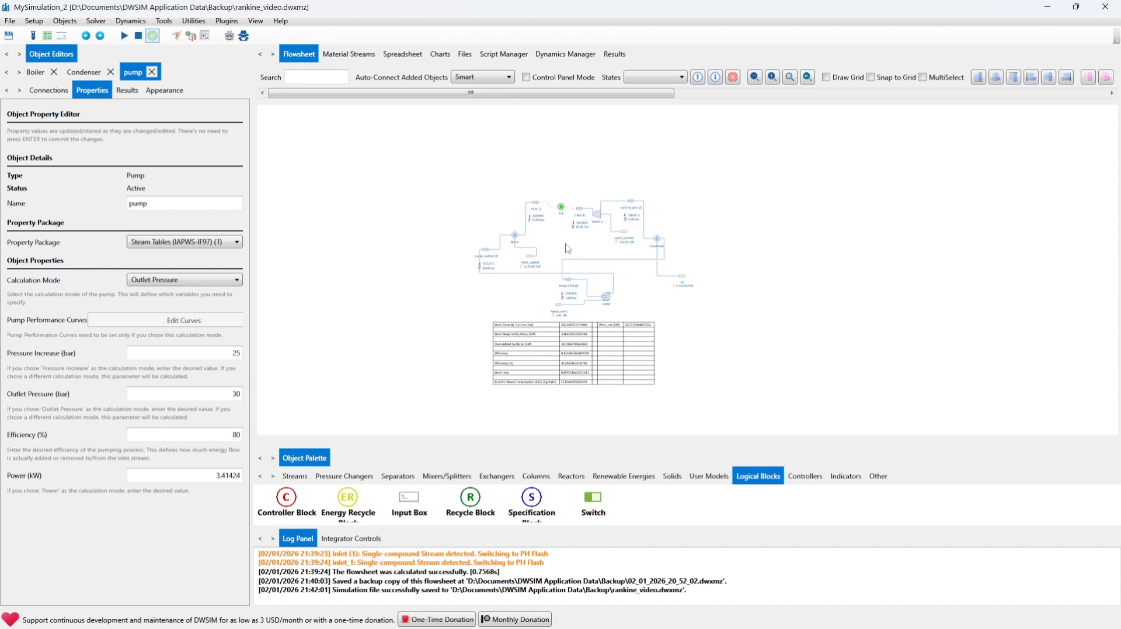
scroll(568, 249, up, 1)
scroll(568, 248, up, 3)
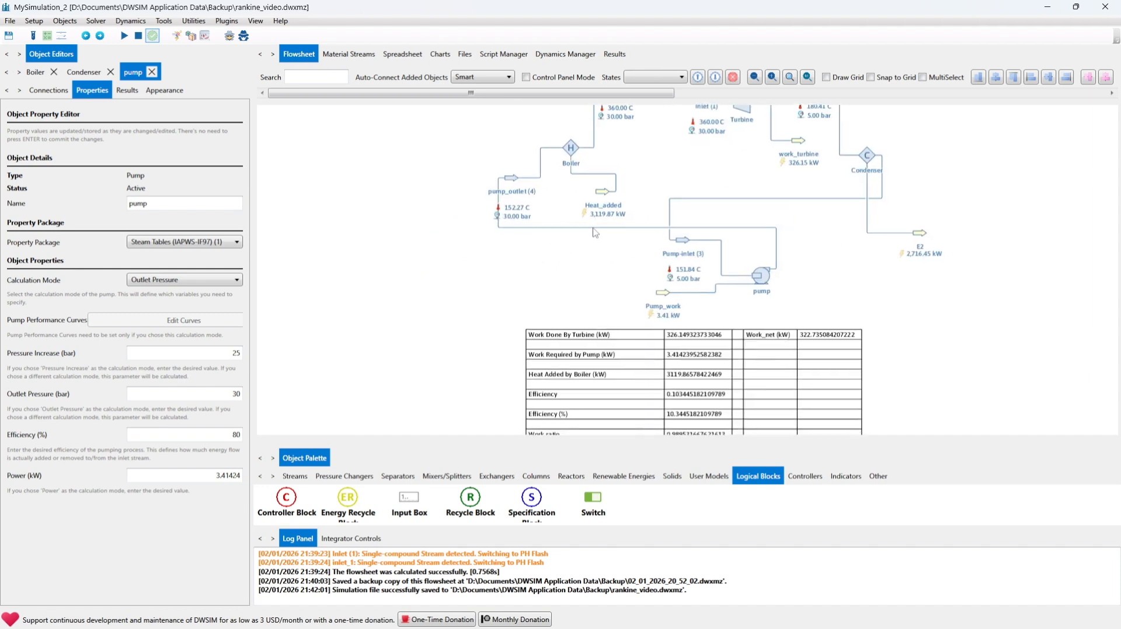